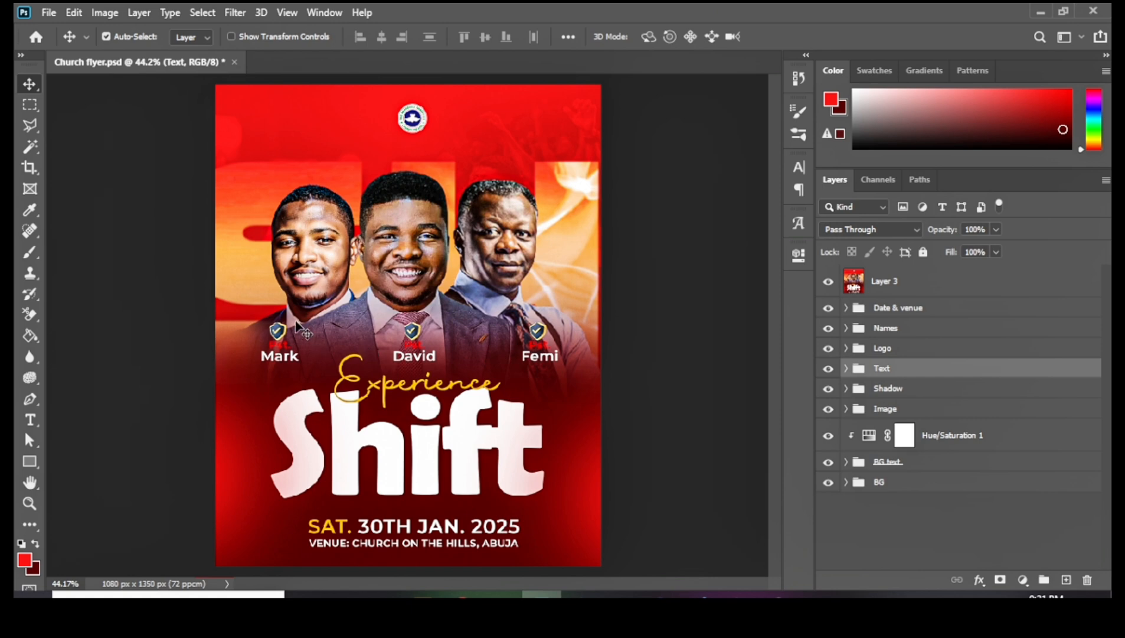
# Create a new 1080 x 1350 pixel Instagram document named Church flyer.
pyautogui.click(35, 38)
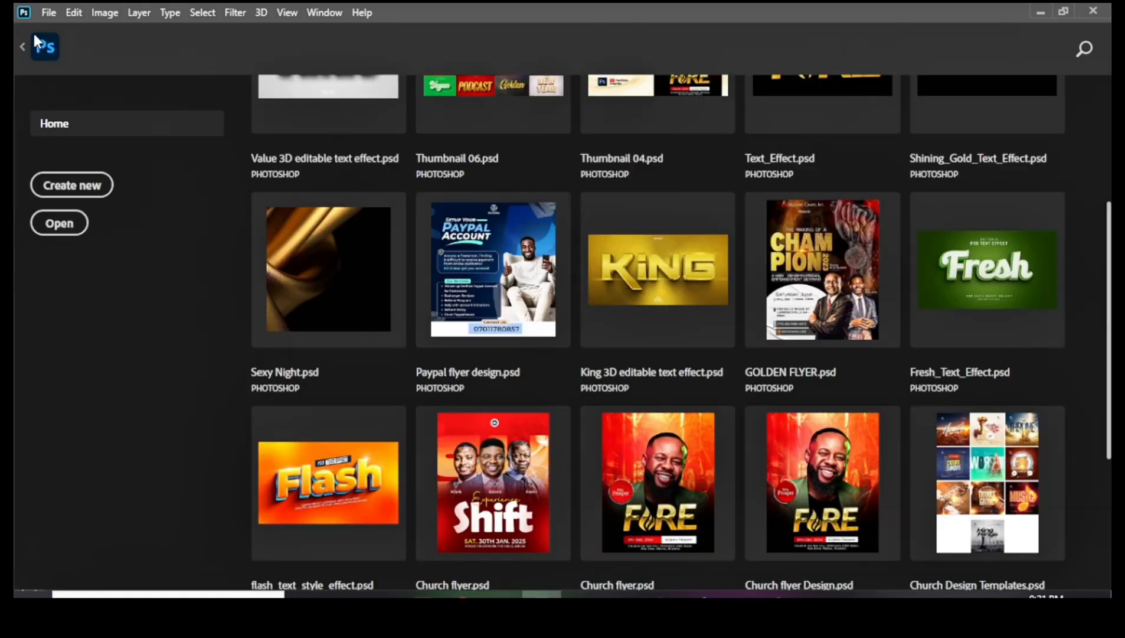
pyautogui.scroll(5, 335, 287)
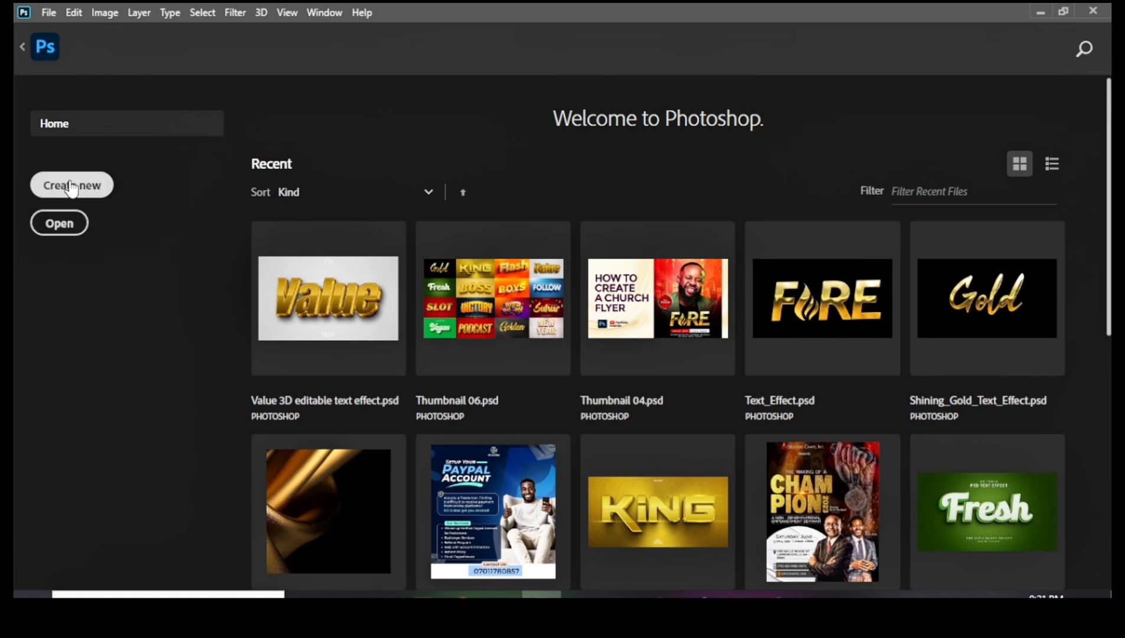
pyautogui.click(71, 188)
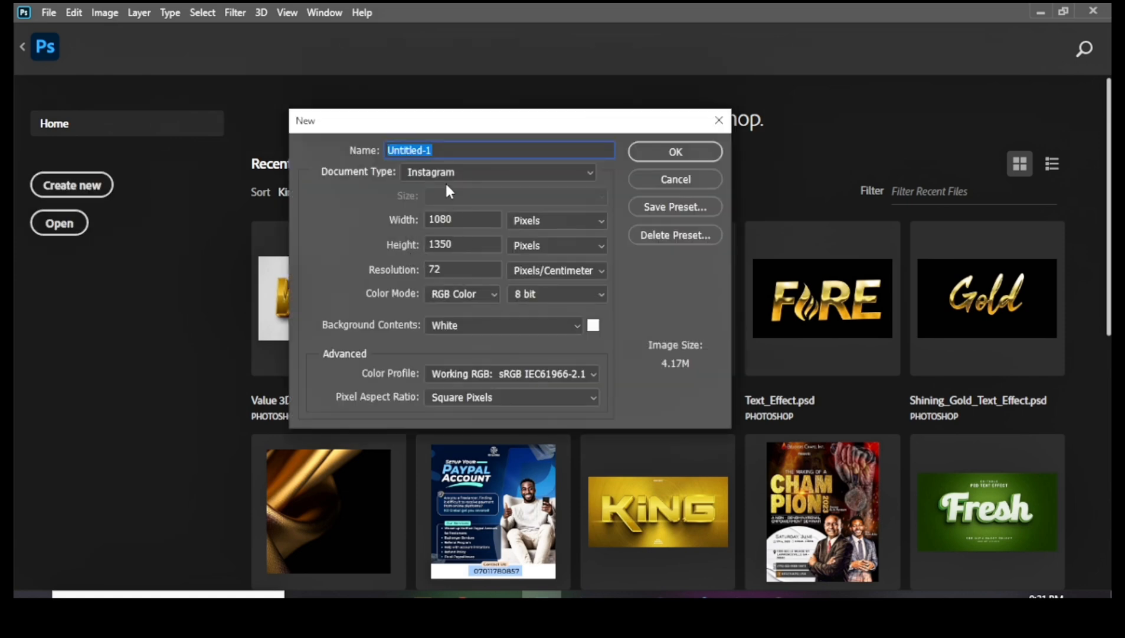
pyautogui.write('Church flyer')
pyautogui.click(688, 148)
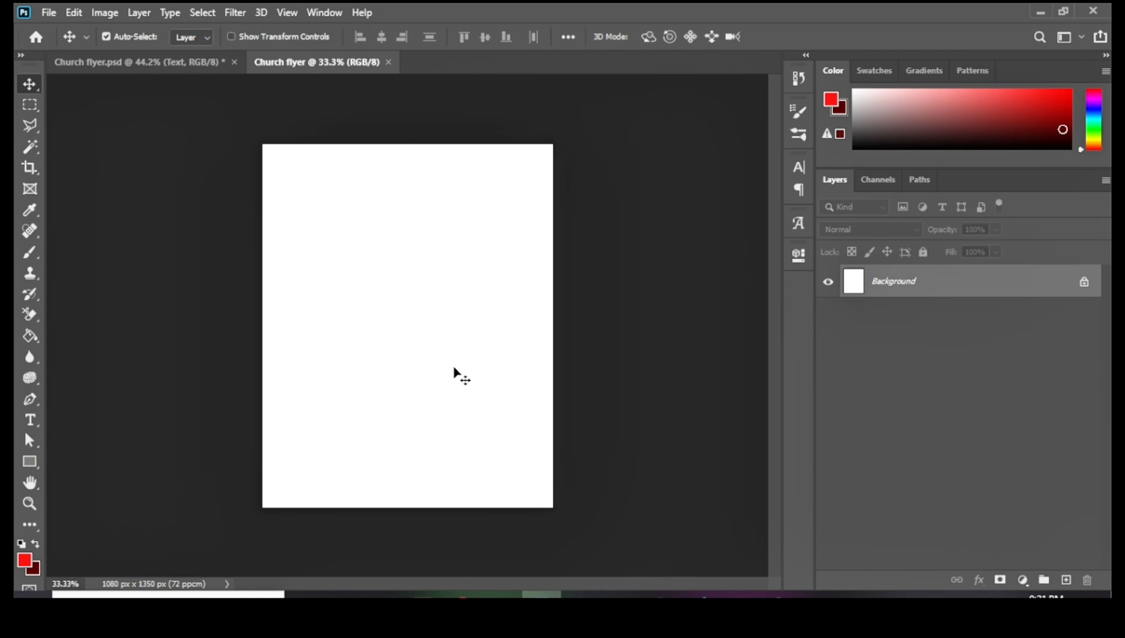
# Add a Solid Color fill layer in red f81818 over the background.
pyautogui.click(1023, 578)
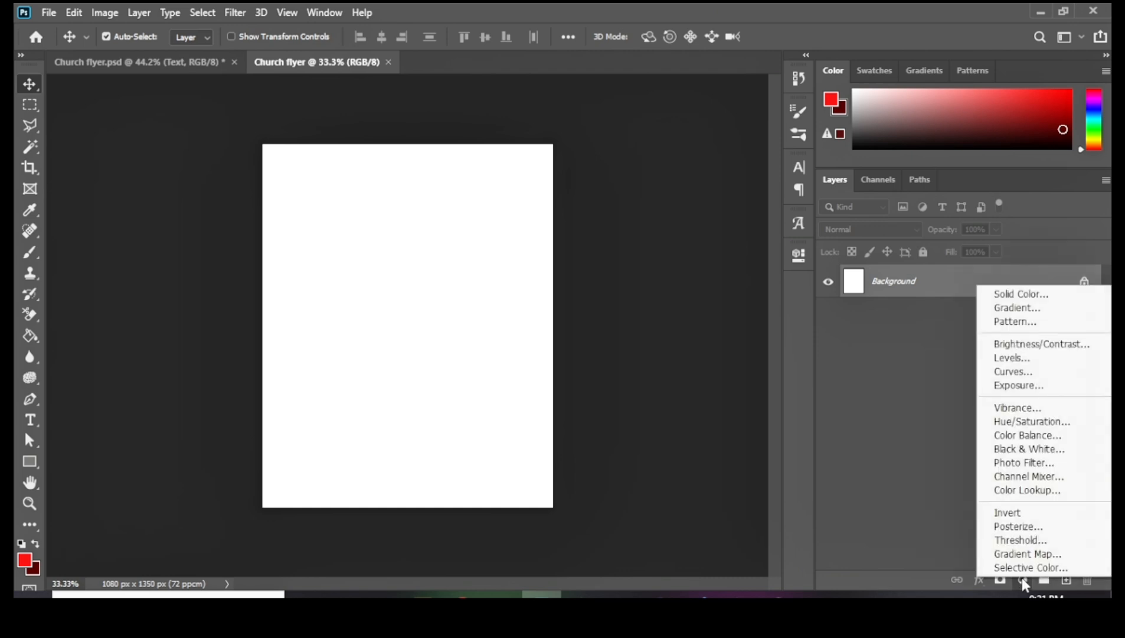
pyautogui.click(1023, 294)
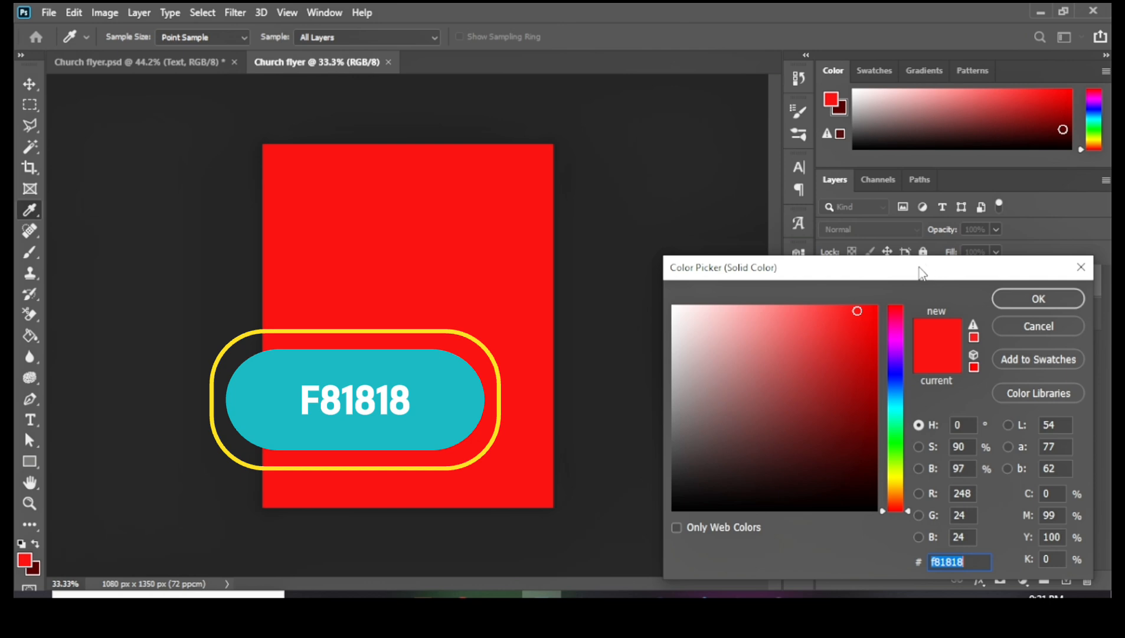
pyautogui.moveTo(929, 265); pyautogui.dragTo(905, 198)
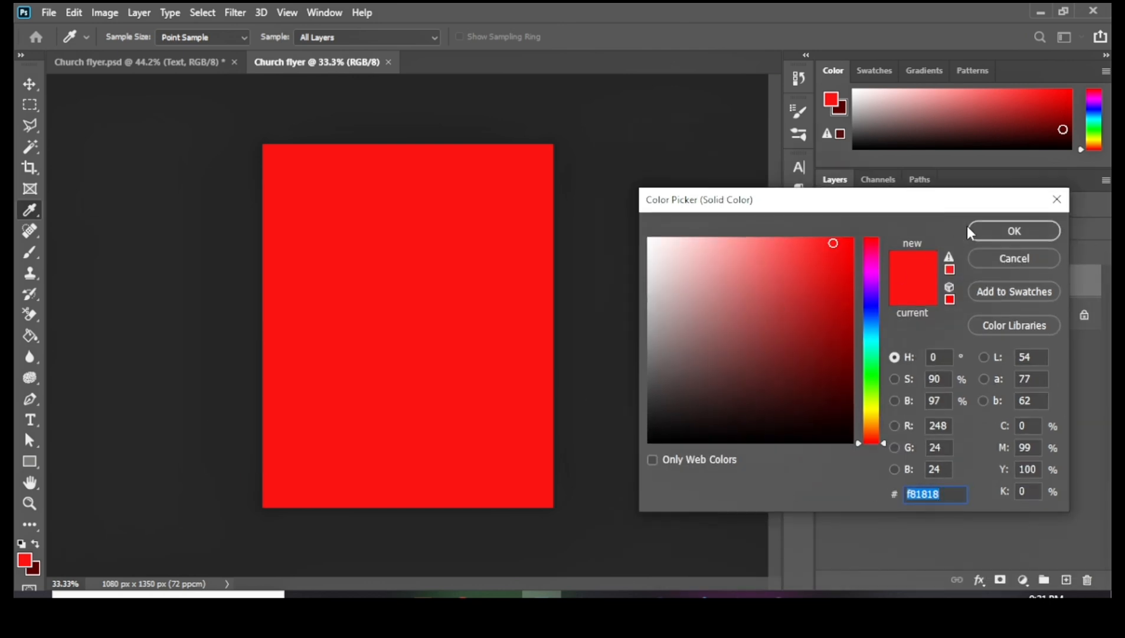
pyautogui.click(1002, 230)
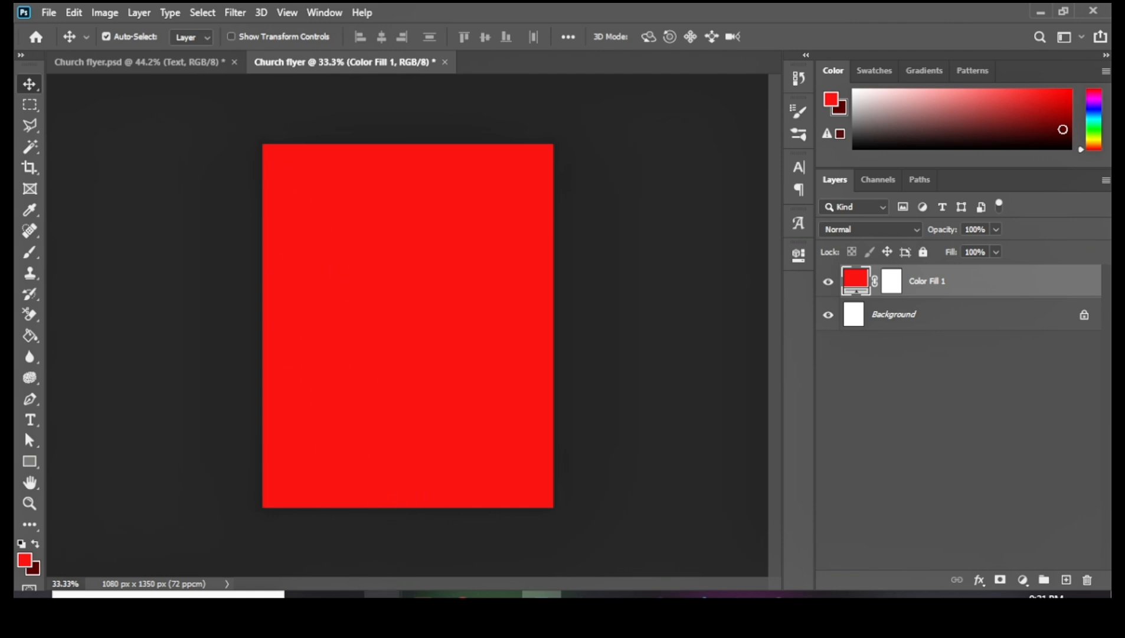
# Place the black-and-white raised-hands crowd photo from the Church flyer 03 folder and align it to the canvas's top edge.
pyautogui.moveTo(372, 591)
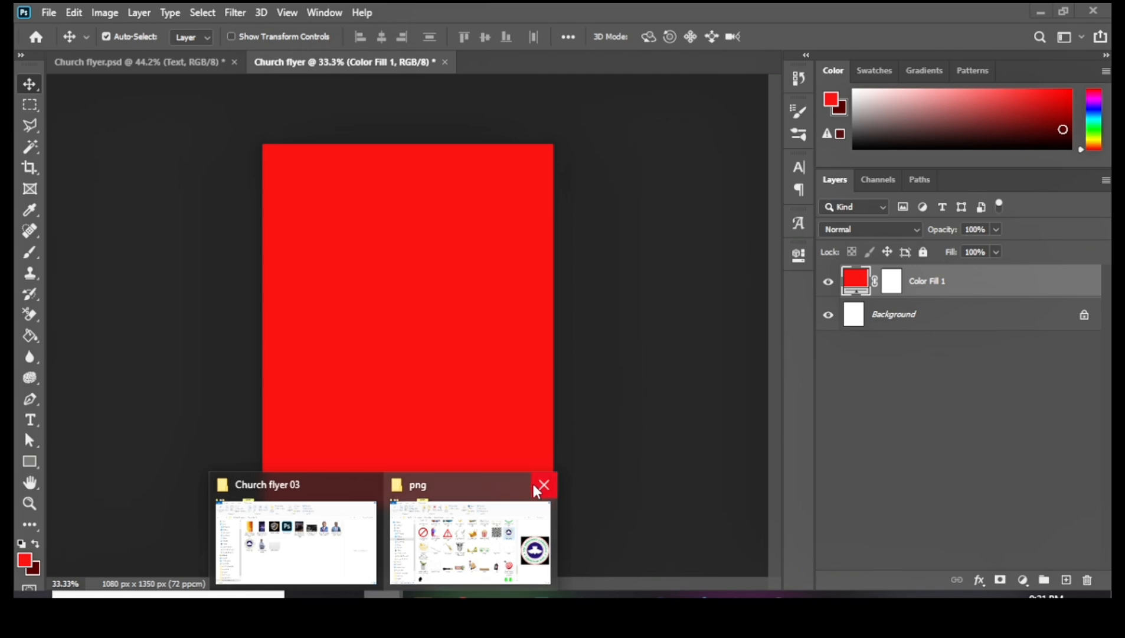
pyautogui.click(540, 485)
pyautogui.click(384, 519)
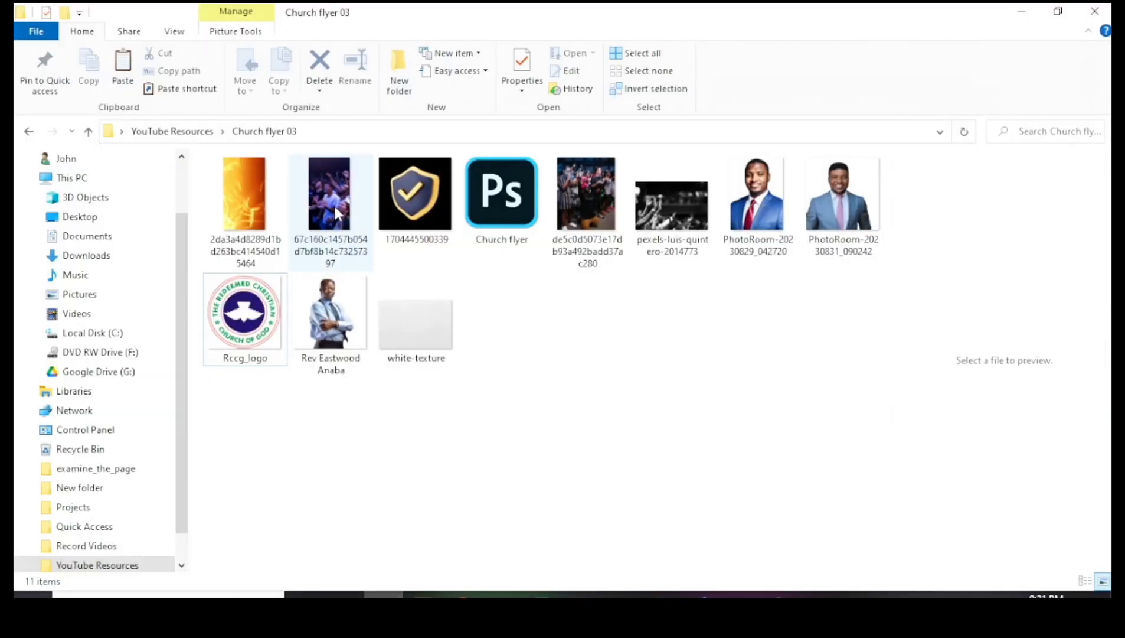
pyautogui.click(658, 213)
pyautogui.moveTo(657, 211); pyautogui.dragTo(413, 335)
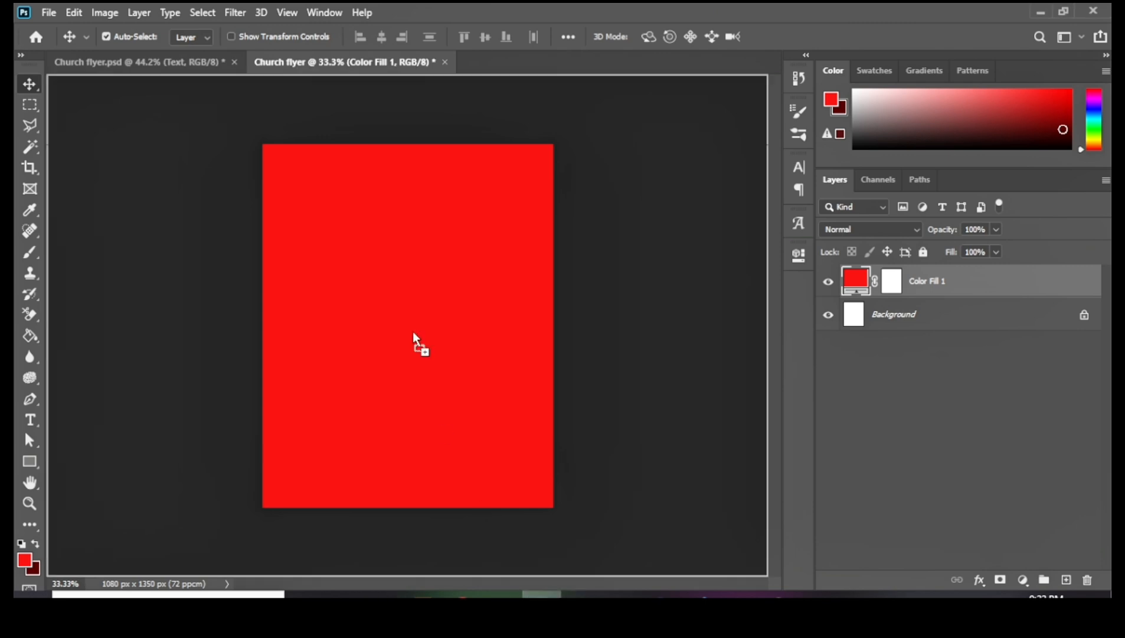
pyautogui.moveTo(385, 254); pyautogui.dragTo(386, 255)
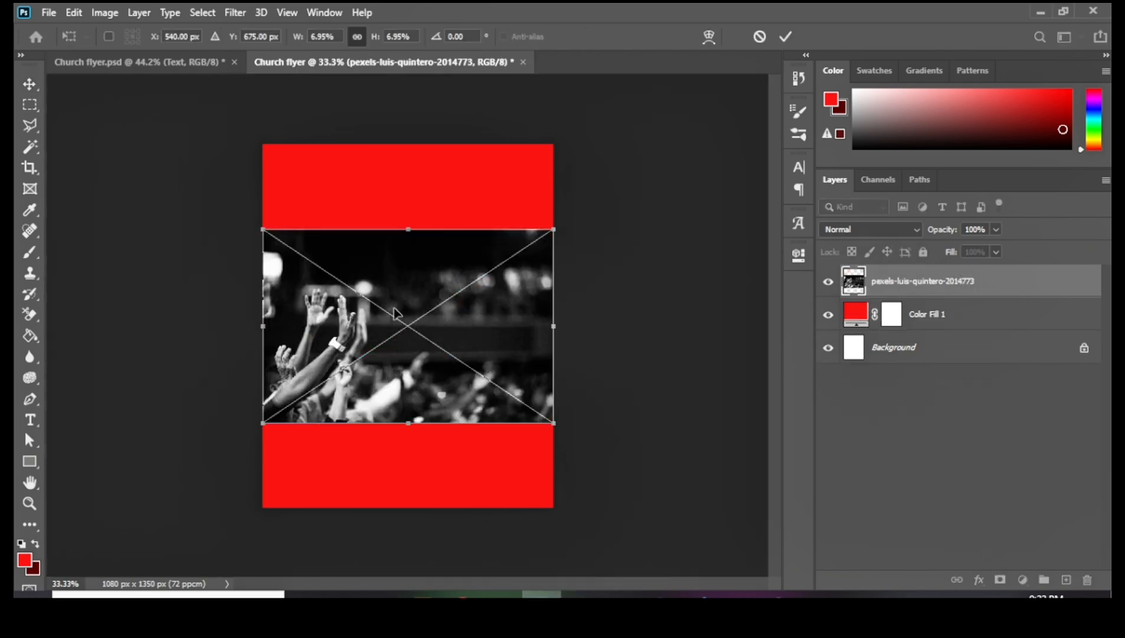
pyautogui.moveTo(390, 292); pyautogui.dragTo(390, 227)
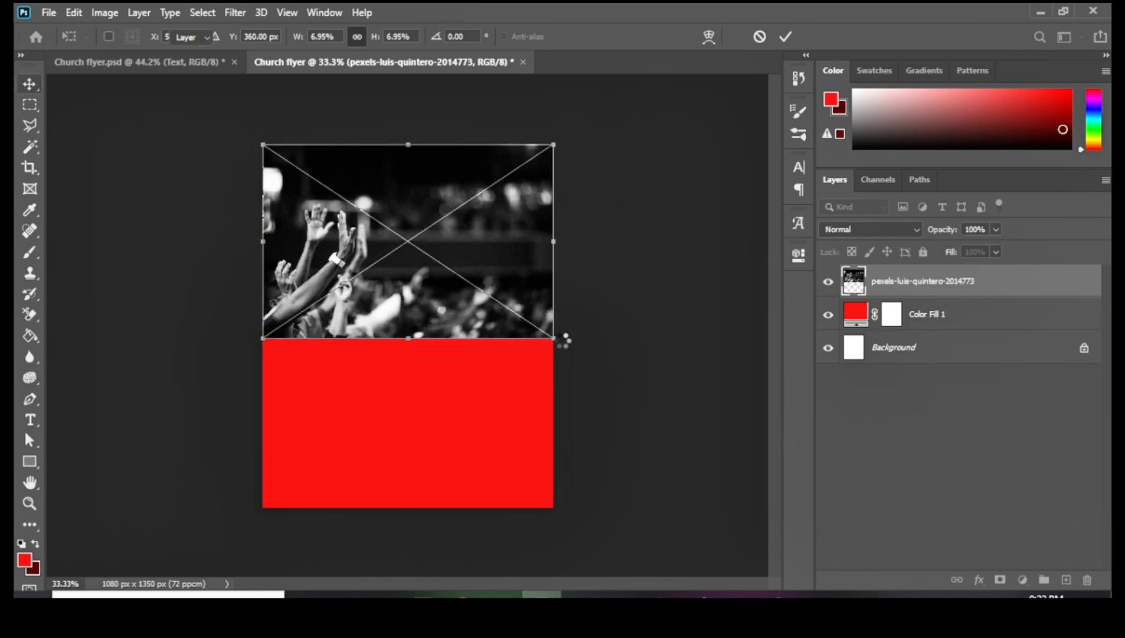
pyautogui.press('Return')
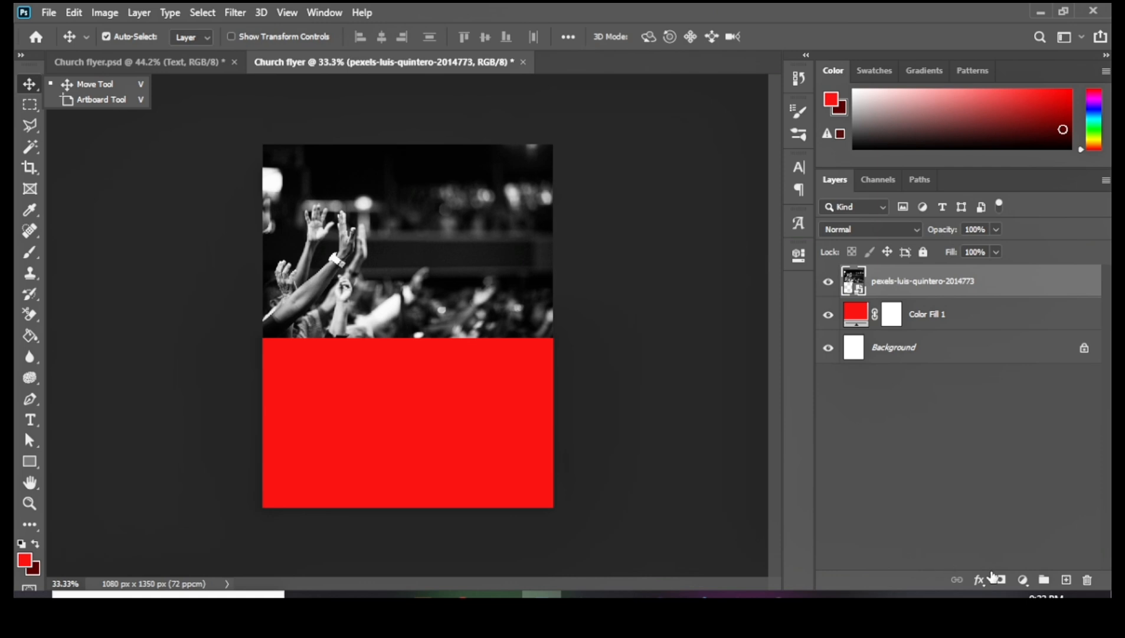
# Add a layer mask to the crowd photo and fade its right, top and bottom edges with a soft 700 px black brush.
pyautogui.click(1000, 580)
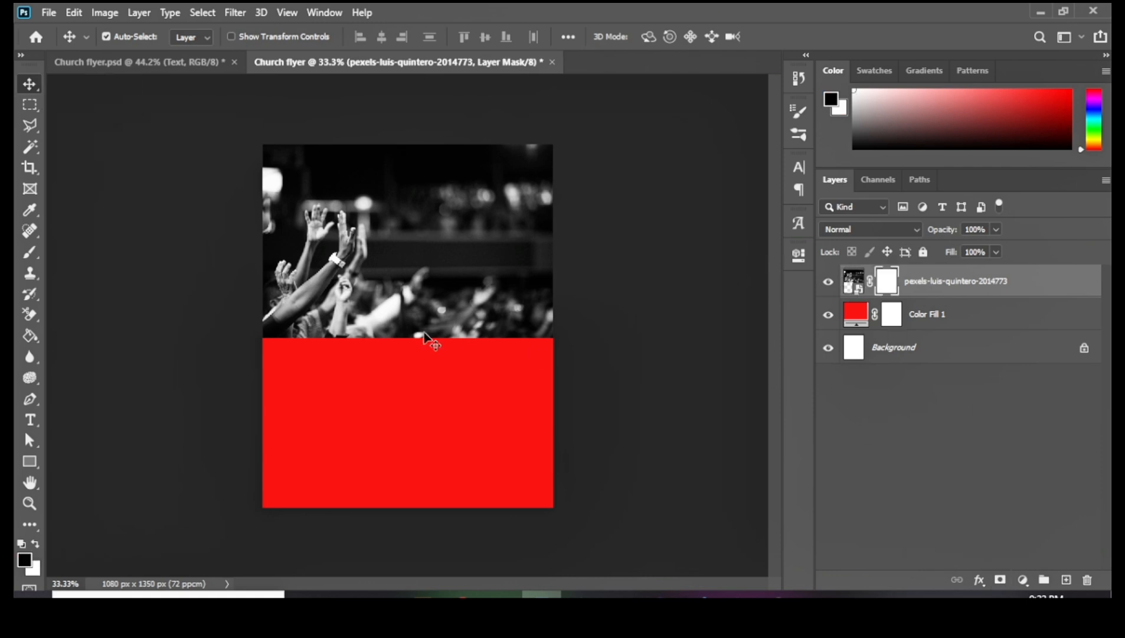
pyautogui.press('b')
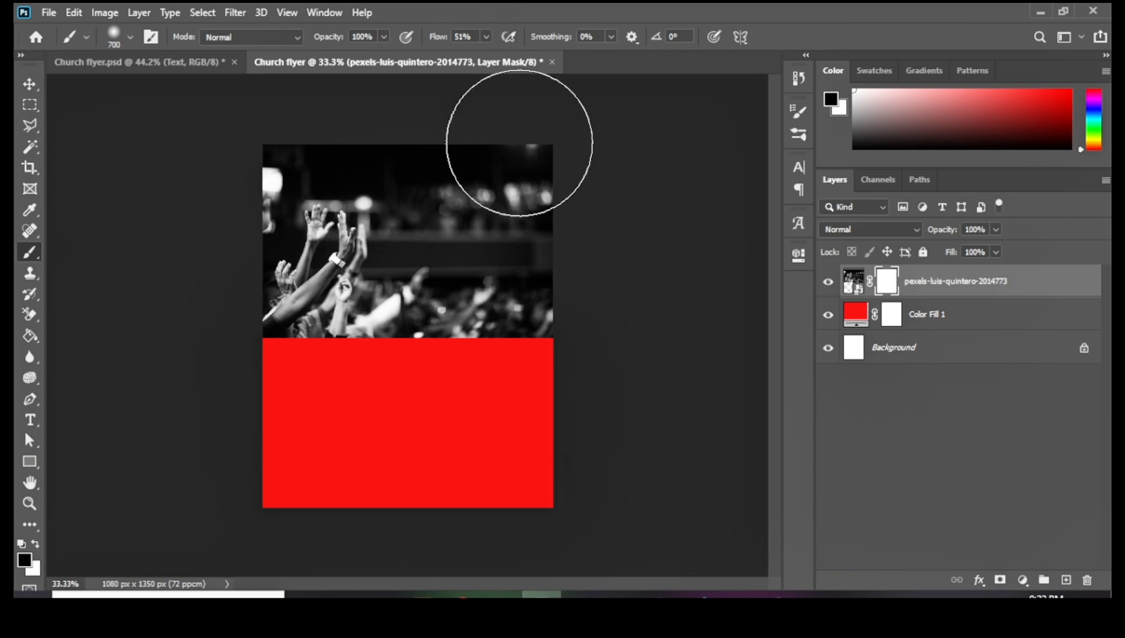
pyautogui.moveTo(520, 140); pyautogui.dragTo(540, 407)
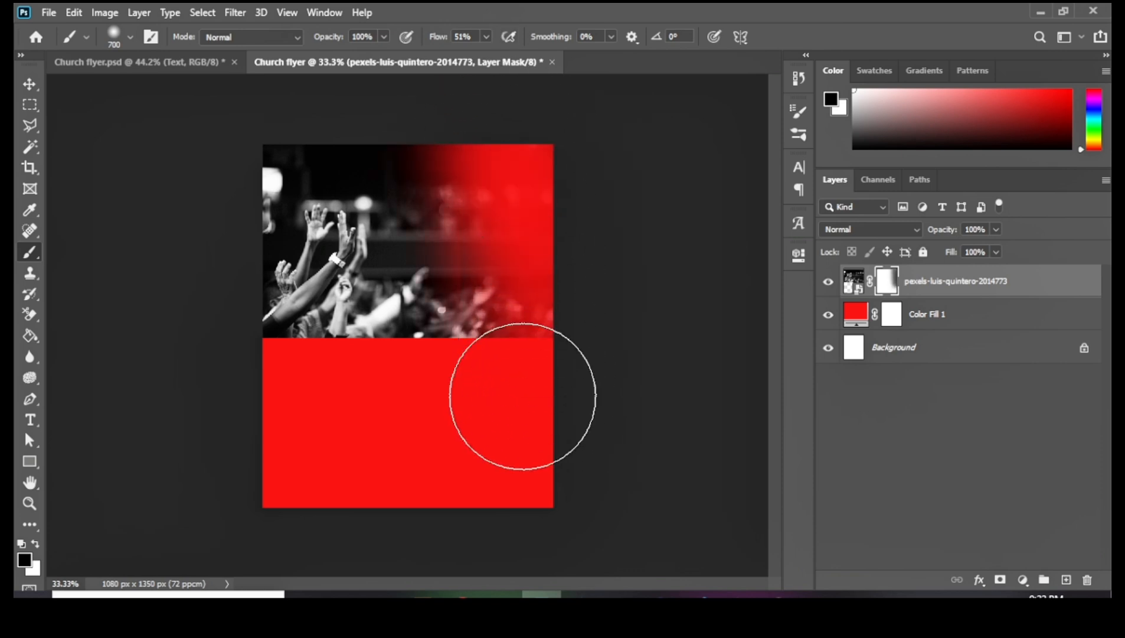
pyautogui.moveTo(492, 116); pyautogui.dragTo(145, 153)
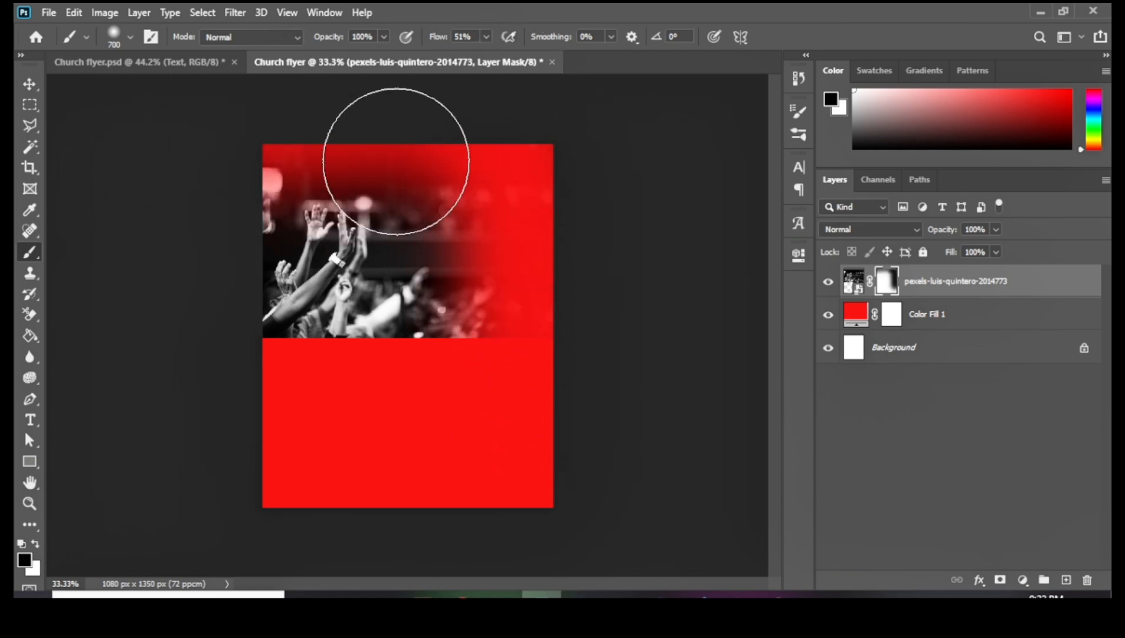
pyautogui.moveTo(451, 160)
pyautogui.mouseDown()
pyautogui.moveTo(493, 308)
pyautogui.moveTo(508, 398)
pyautogui.moveTo(491, 347)
pyautogui.moveTo(497, 403)
pyautogui.mouseUp()
pyautogui.moveTo(546, 286); pyautogui.dragTo(470, 457)
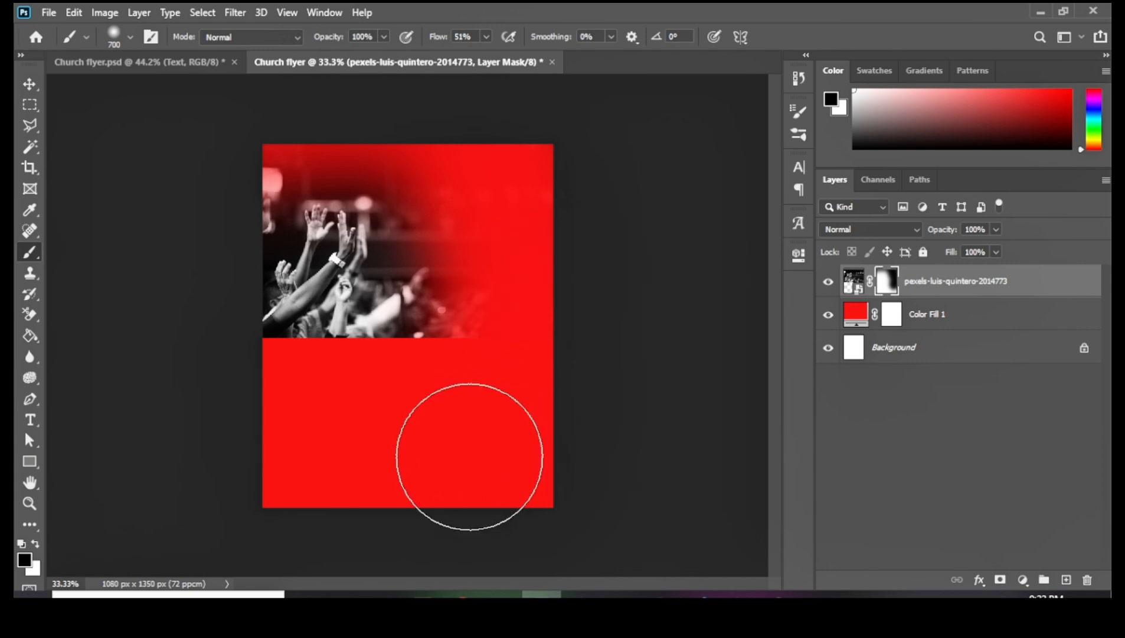
pyautogui.moveTo(465, 386); pyautogui.dragTo(75, 433)
pyautogui.moveTo(424, 386); pyautogui.dragTo(206, 384)
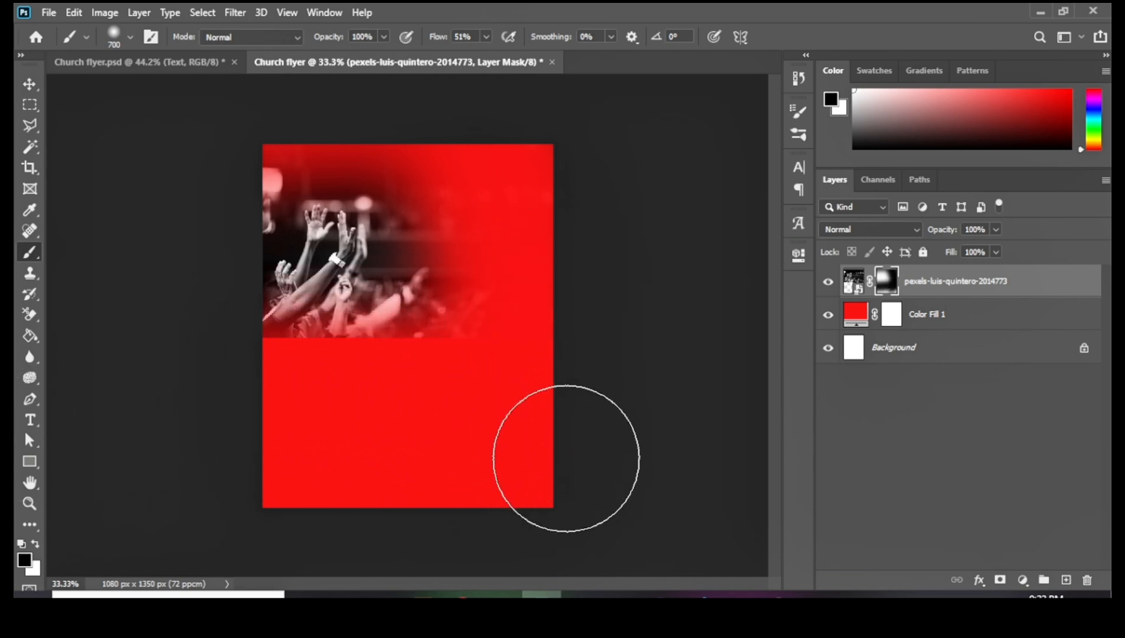
# Reduce the brush to 400 px and blend the photo's remaining hard bottom edge into the red on the mask.
pyautogui.press('[')
pyautogui.press('[')
pyautogui.press('[')
pyautogui.moveTo(461, 353)
pyautogui.mouseDown()
pyautogui.moveTo(187, 360)
pyautogui.moveTo(368, 359)
pyautogui.moveTo(457, 345)
pyautogui.moveTo(346, 367)
pyautogui.moveTo(230, 372)
pyautogui.moveTo(365, 363)
pyautogui.mouseUp()
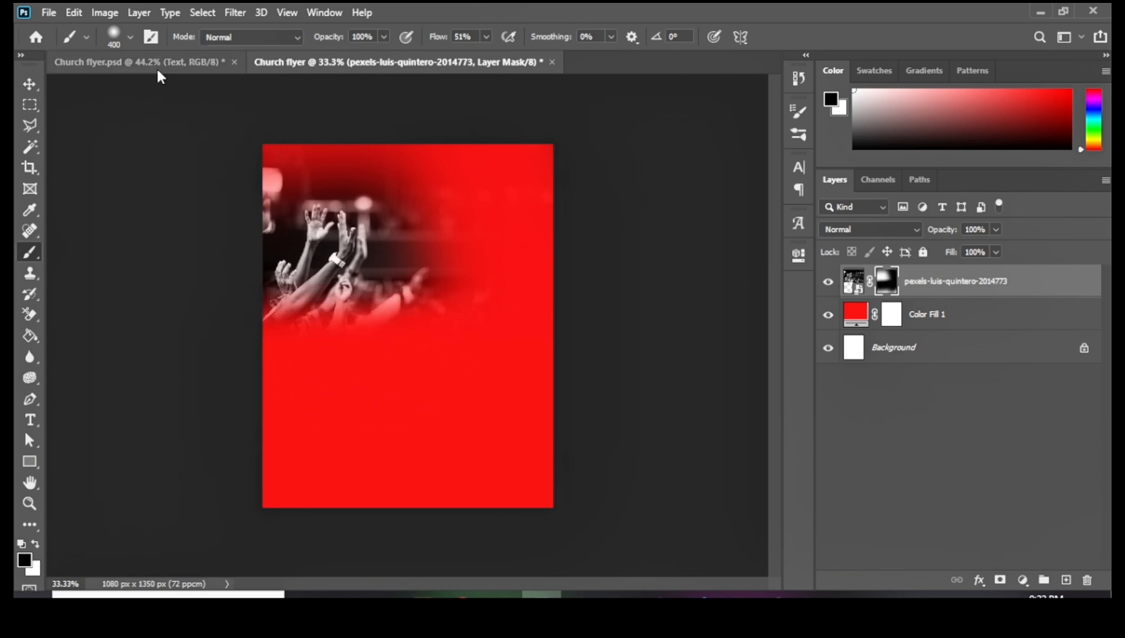
pyautogui.click(132, 38)
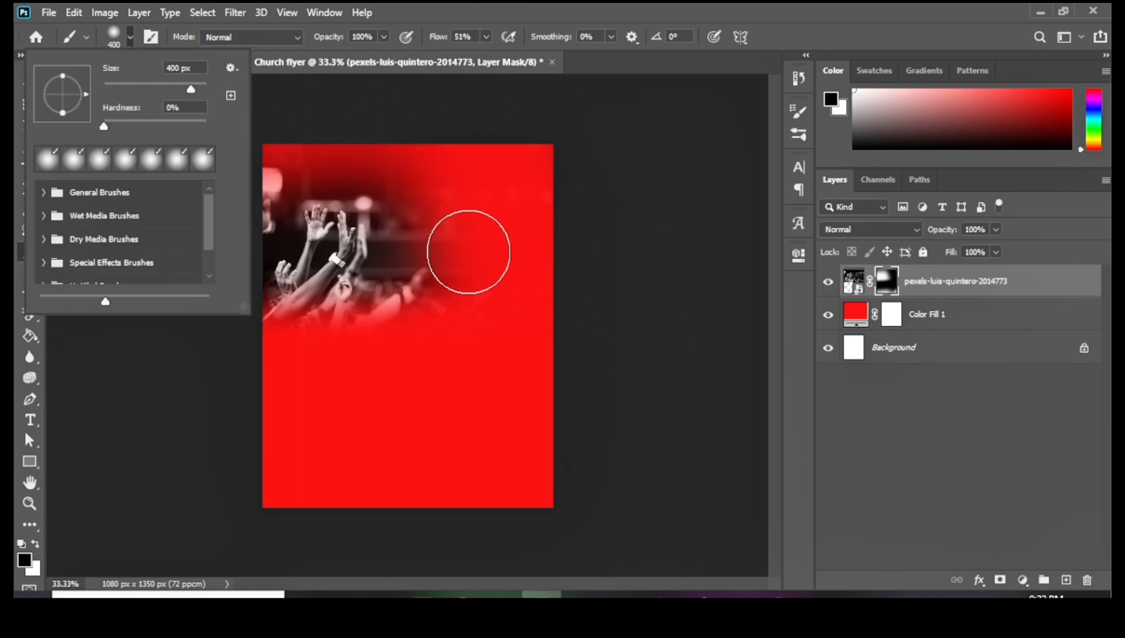
pyautogui.click(473, 314)
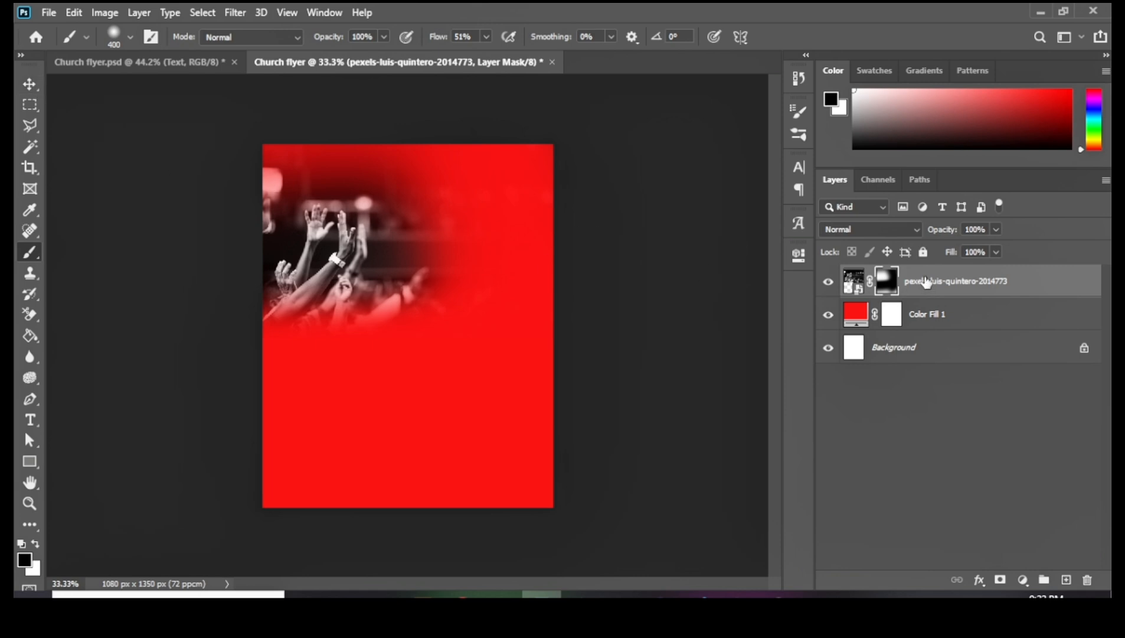
# Set the masked crowd photo's blend mode to Multiply and its opacity to 25%.
pyautogui.click(910, 230)
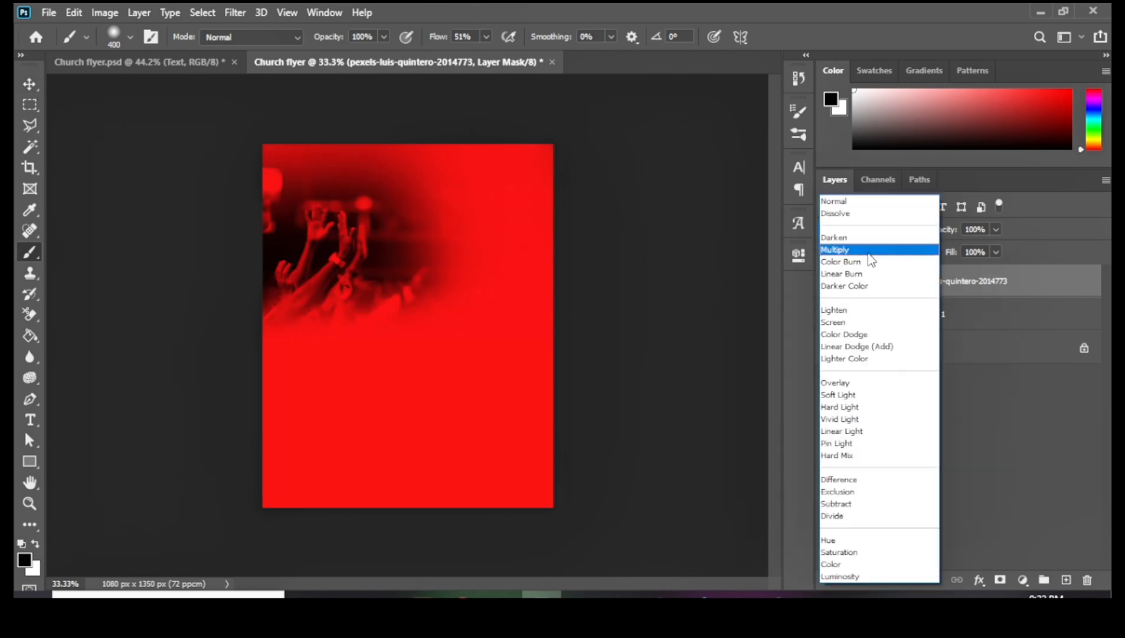
pyautogui.click(867, 250)
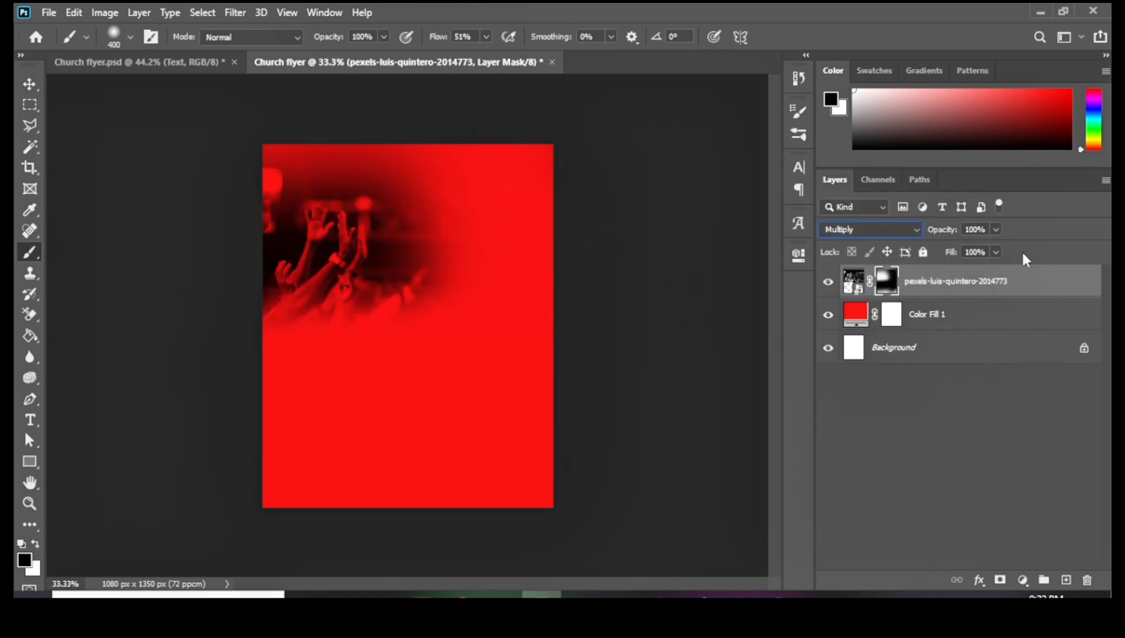
pyautogui.click(997, 229)
pyautogui.moveTo(968, 245); pyautogui.dragTo(952, 247)
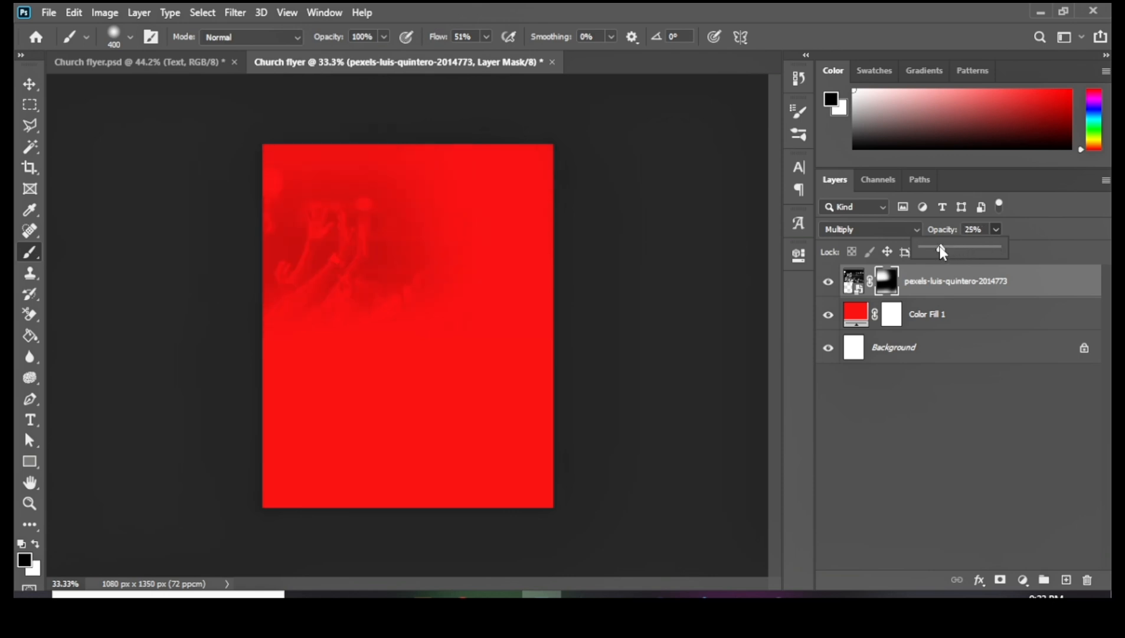
# Place the blue-lit worshippers photo from the Church flyer 03 folder in the canvas's upper-right corner, scaled to about 44%.
pyautogui.moveTo(383, 594)
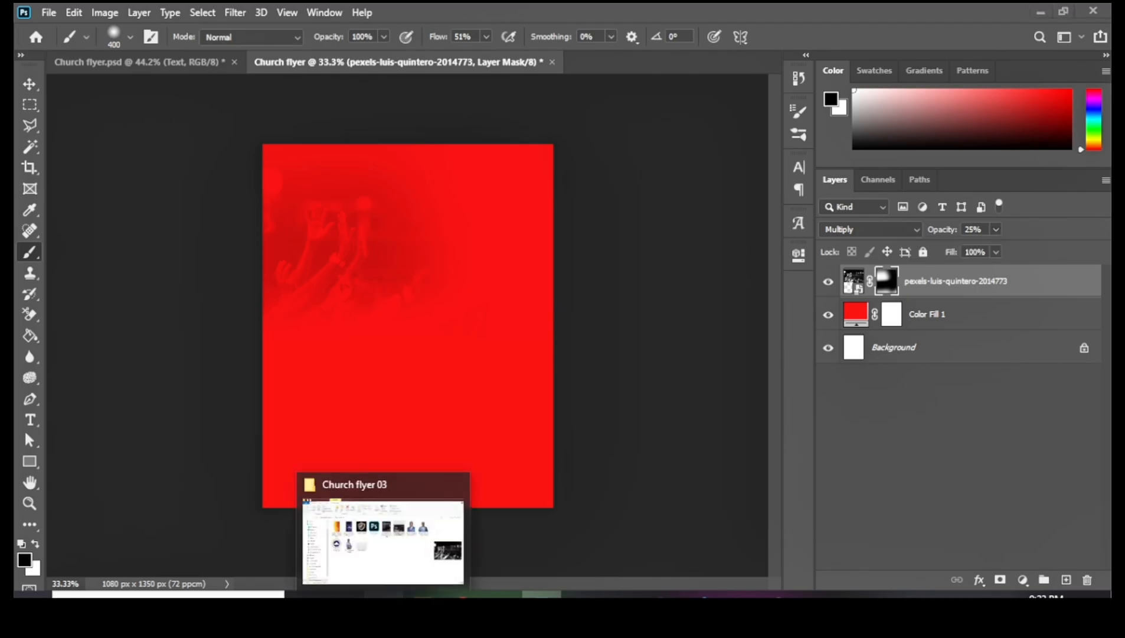
pyautogui.click(384, 540)
pyautogui.moveTo(336, 232); pyautogui.dragTo(493, 257)
pyautogui.hotkey('ctrl', '-')
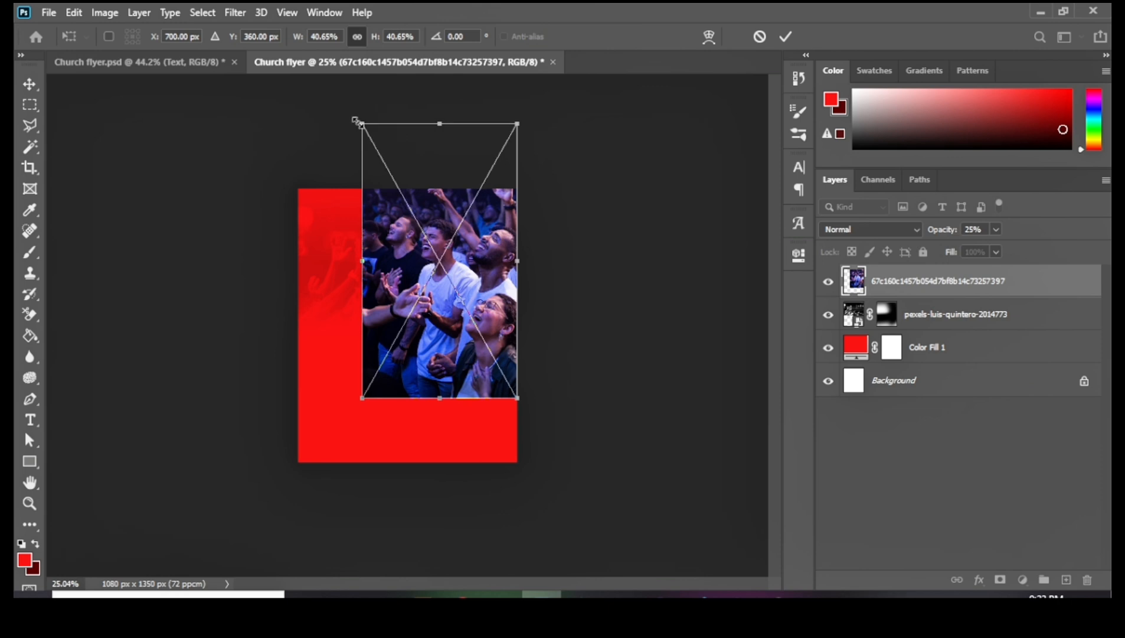
pyautogui.moveTo(362, 124); pyautogui.dragTo(351, 104)
pyautogui.moveTo(409, 166); pyautogui.dragTo(410, 176)
pyautogui.click(25, 82)
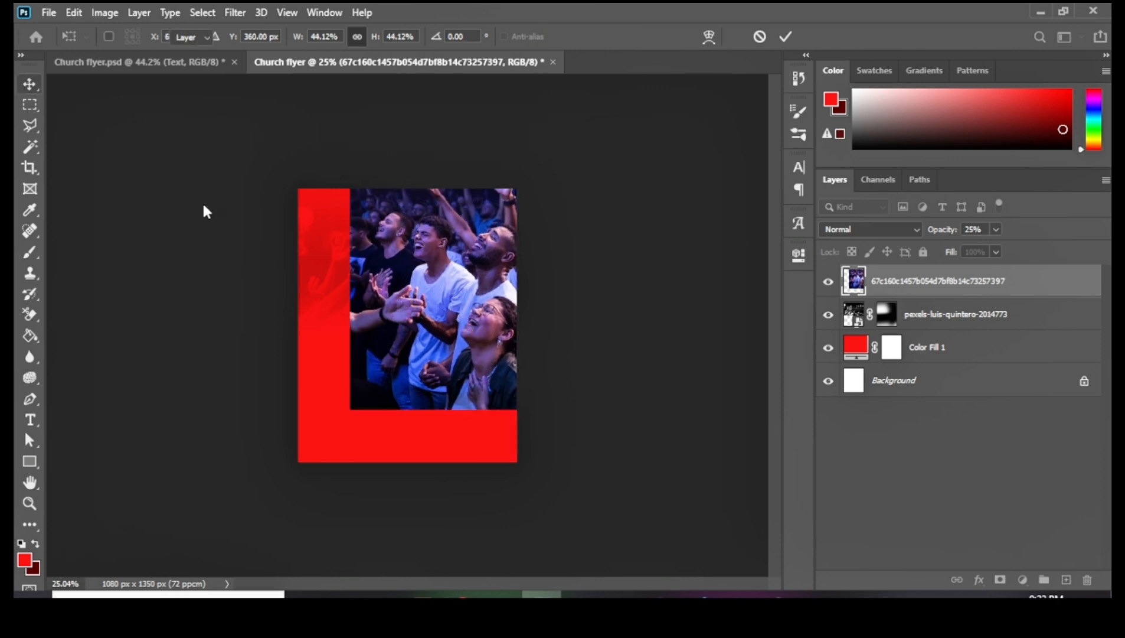
pyautogui.scroll(7, 458, 369)
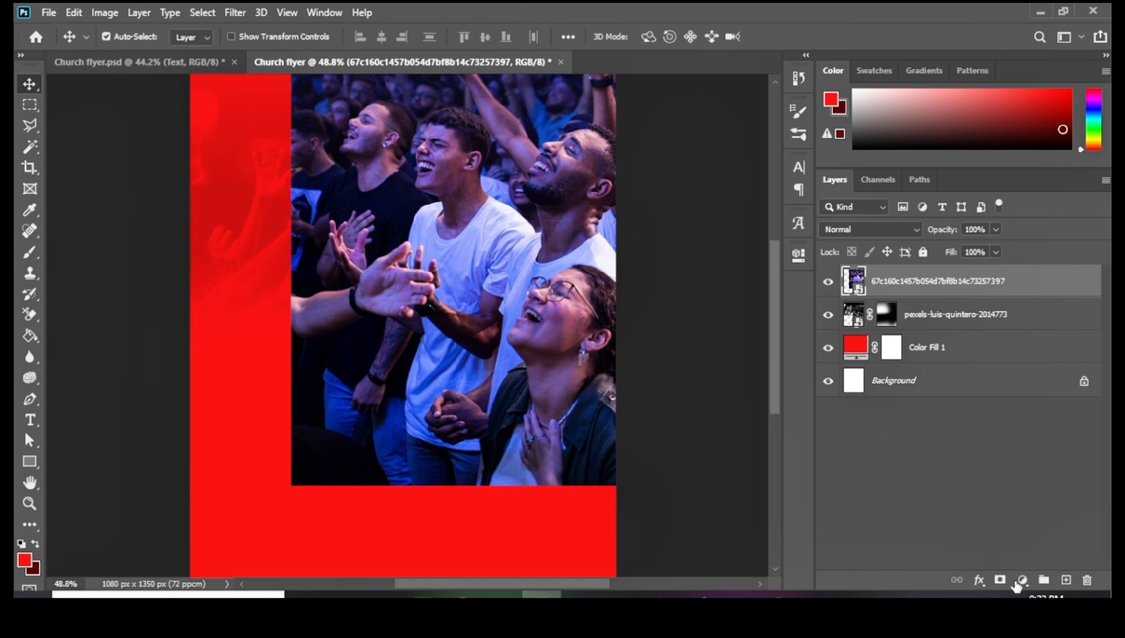
pyautogui.click(1001, 579)
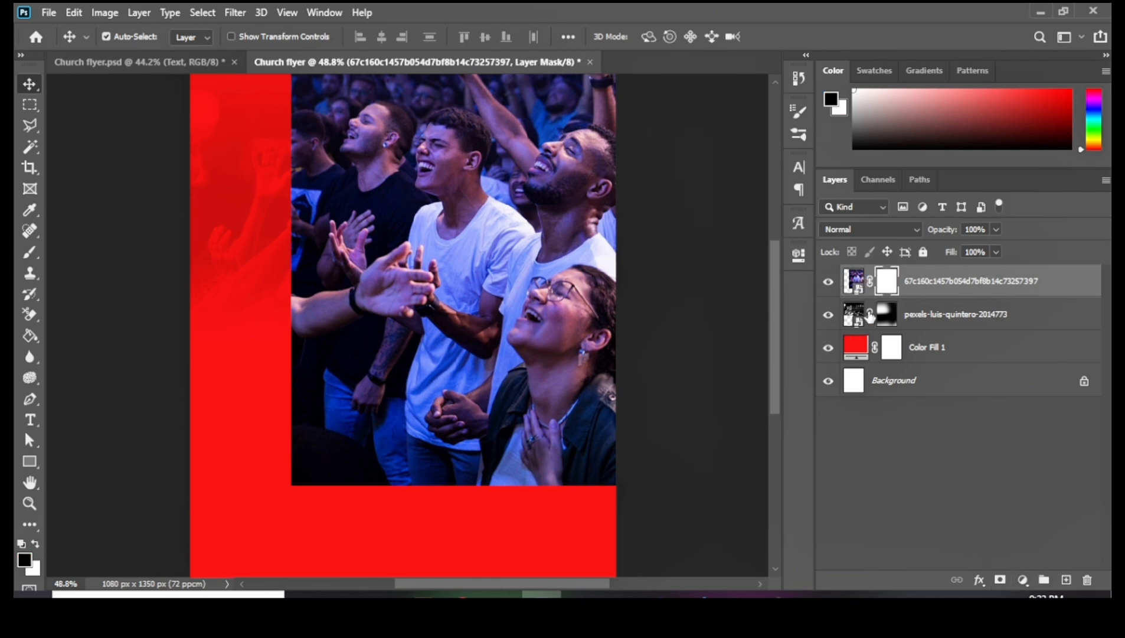
pyautogui.hotkey('ctrl', 'z')
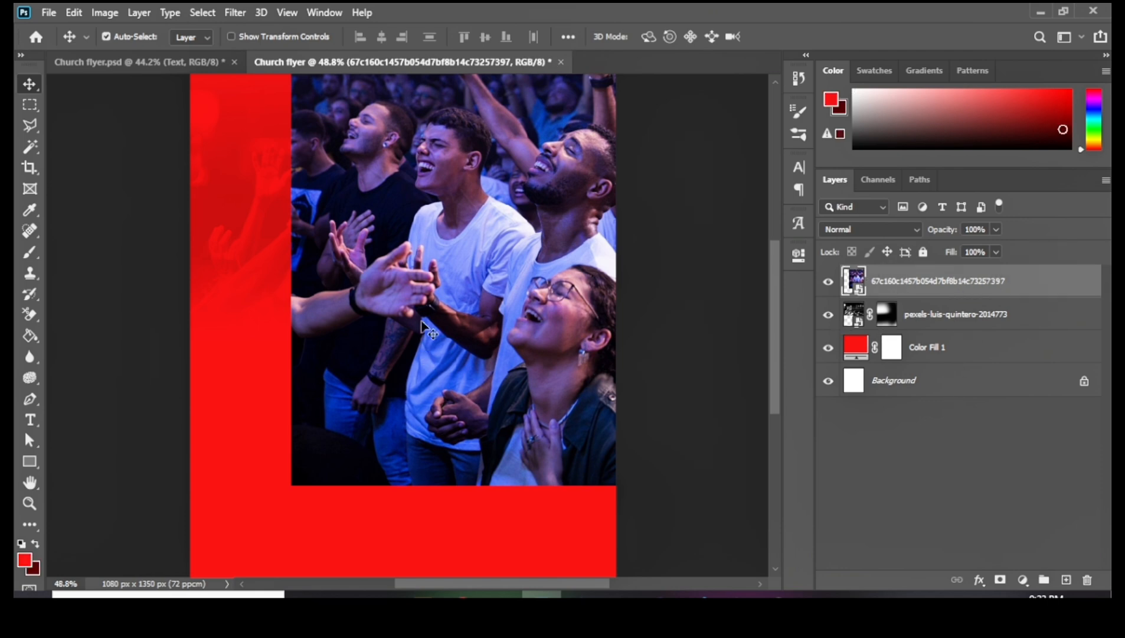
pyautogui.scroll(-2, 430, 331)
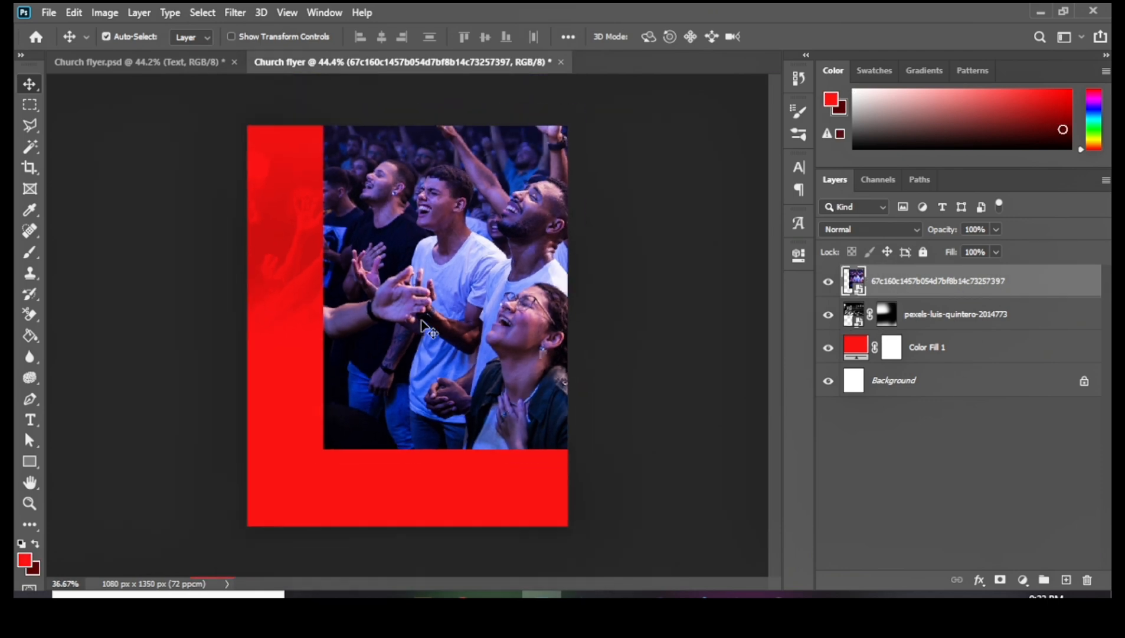
pyautogui.click(952, 318)
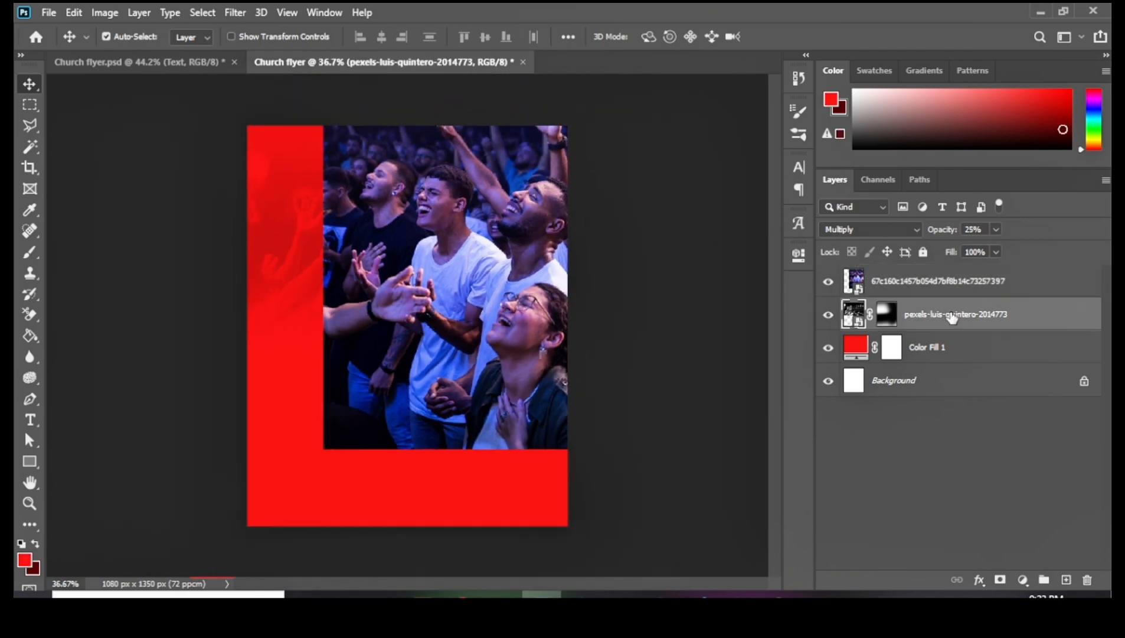
pyautogui.click(957, 283)
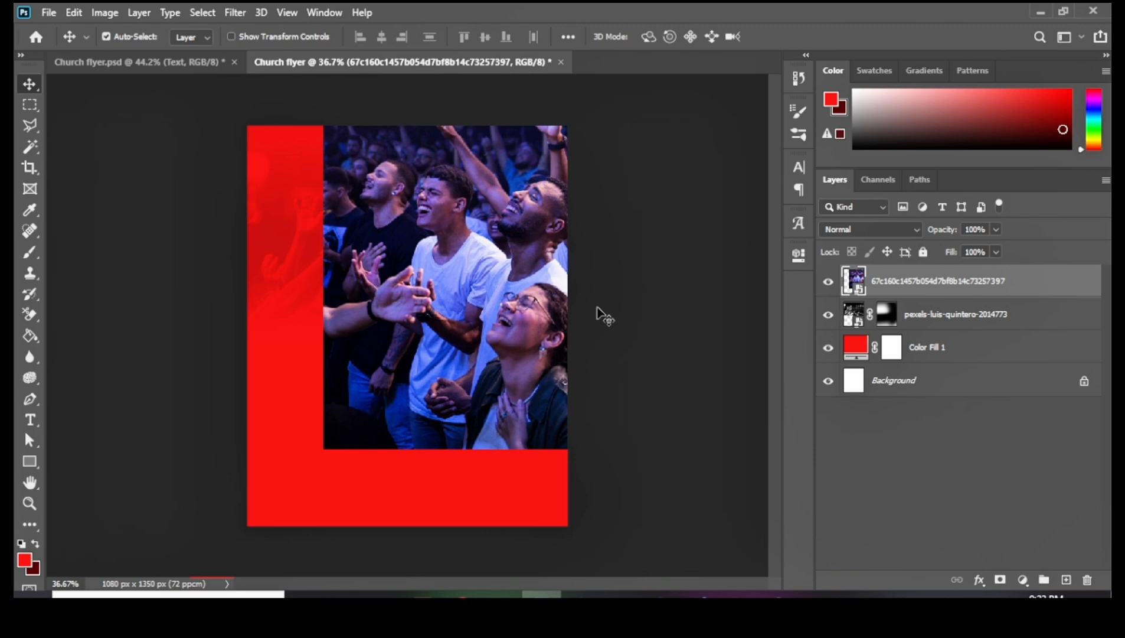
# Rasterize the worshippers photo layer and desaturate it to black and white.
pyautogui.rightClick(978, 288)
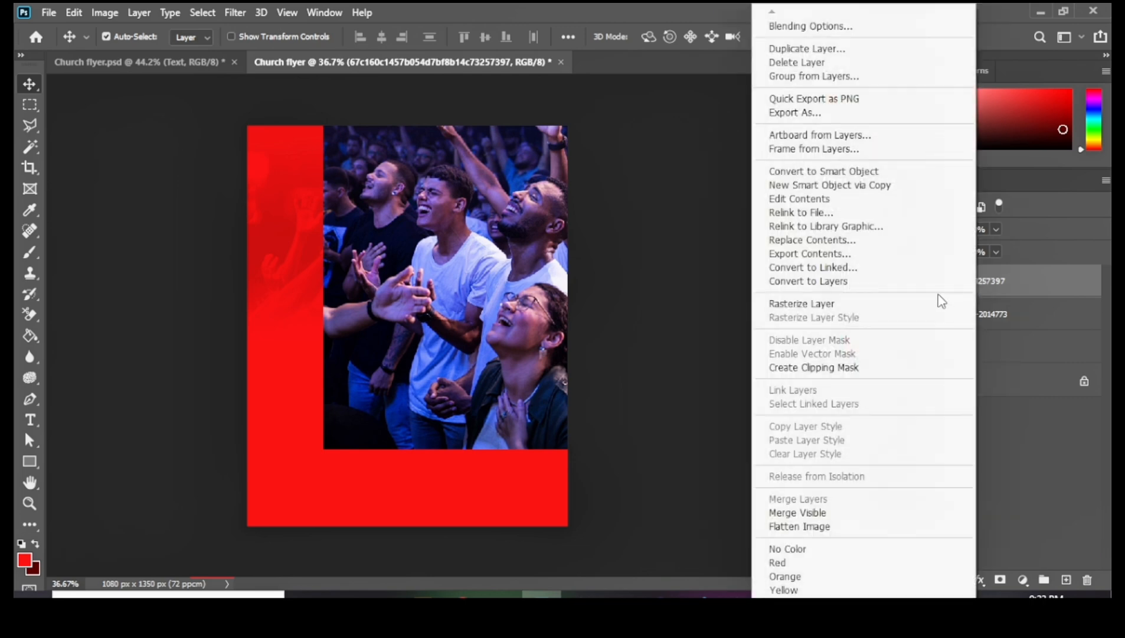
pyautogui.click(829, 304)
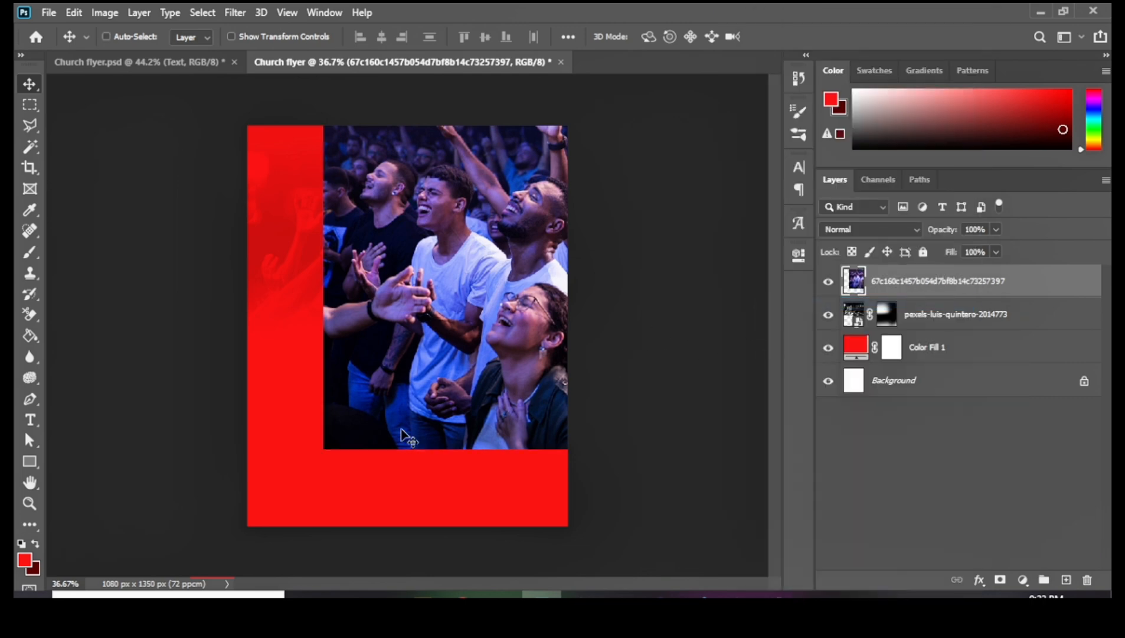
pyautogui.hotkey('ctrl', 'shift', 'u')
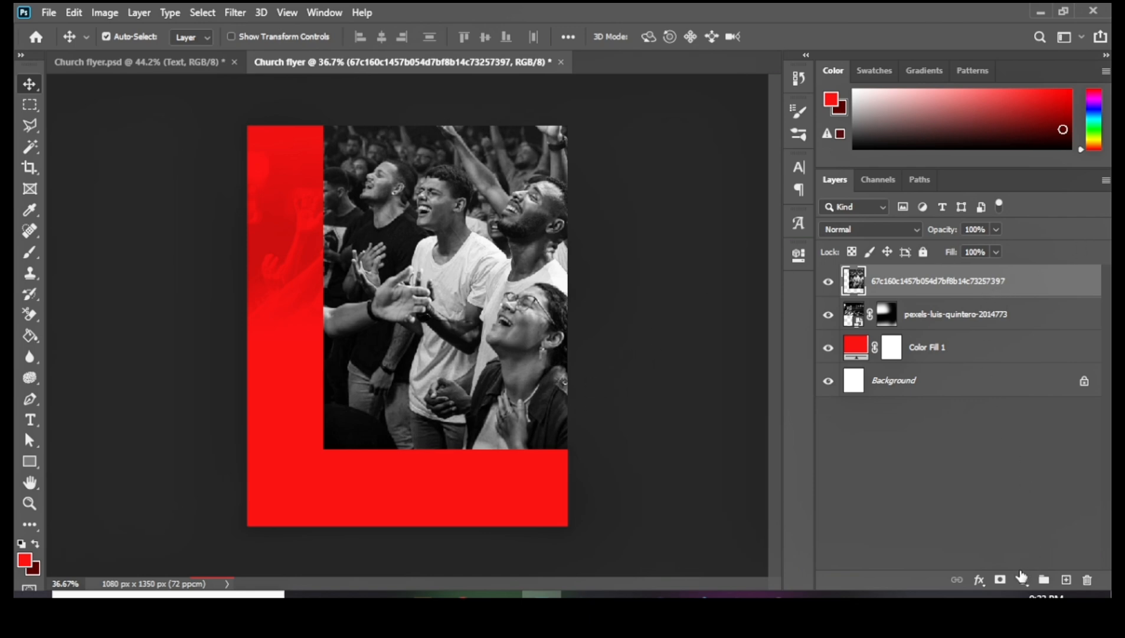
# Add a layer mask to the worshippers photo and fade its left, top and bottom edges into the red with a soft 400 px black brush.
pyautogui.click(999, 579)
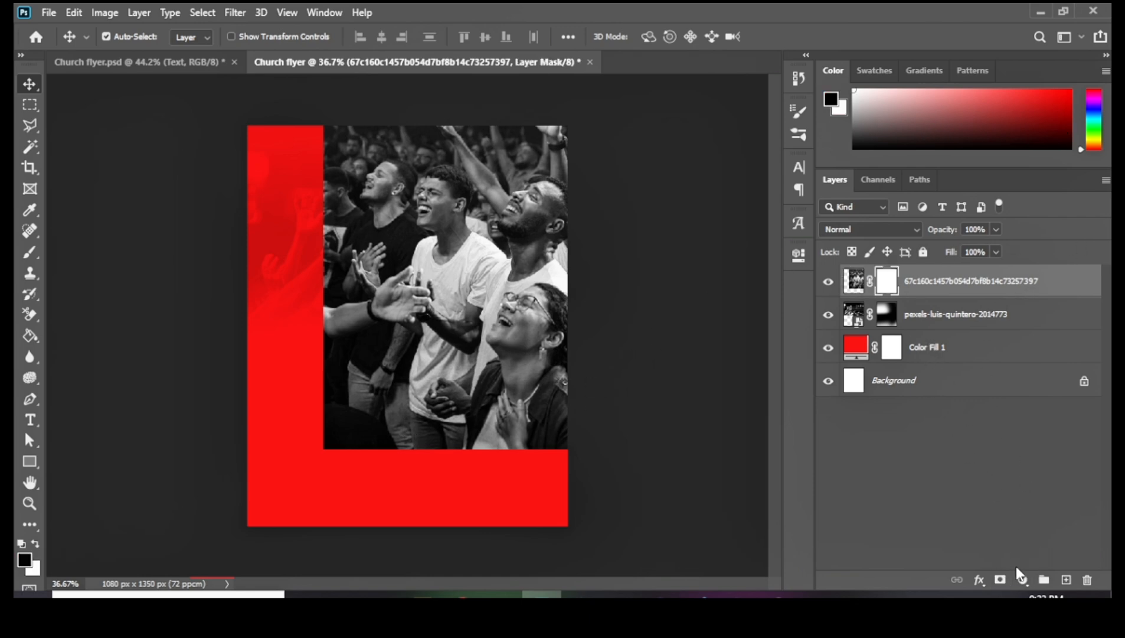
pyautogui.press('b')
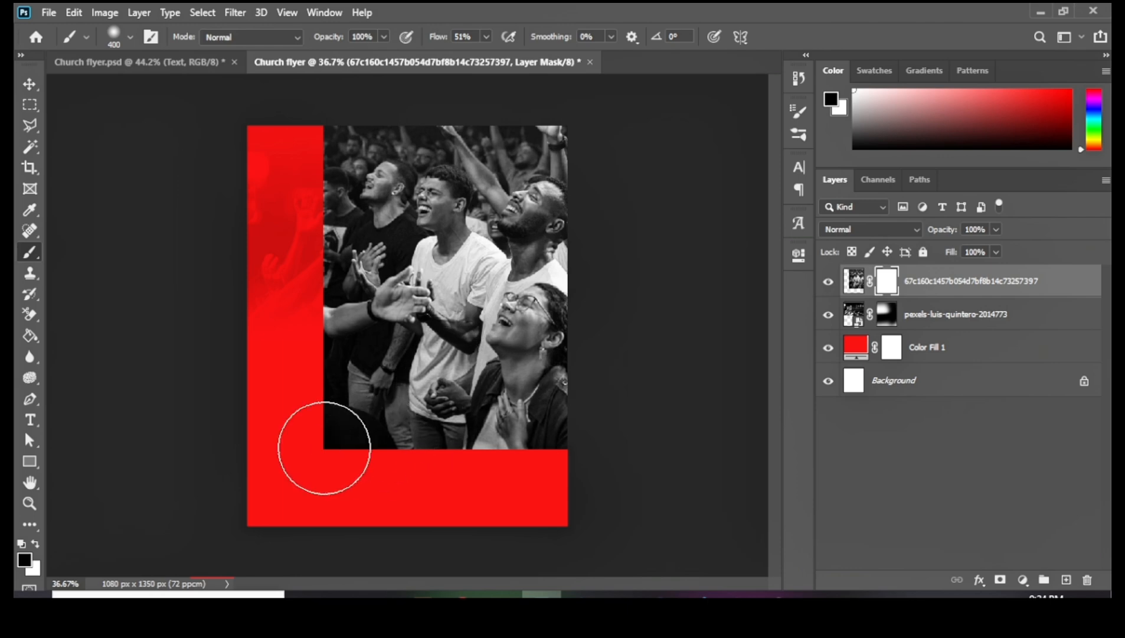
pyautogui.moveTo(324, 447)
pyautogui.mouseDown()
pyautogui.moveTo(649, 424)
pyautogui.moveTo(299, 427)
pyautogui.moveTo(618, 387)
pyautogui.moveTo(593, 364)
pyautogui.moveTo(332, 356)
pyautogui.moveTo(560, 319)
pyautogui.moveTo(338, 334)
pyautogui.moveTo(354, 133)
pyautogui.moveTo(318, 346)
pyautogui.moveTo(319, 183)
pyautogui.moveTo(294, 181)
pyautogui.moveTo(311, 130)
pyautogui.mouseUp()
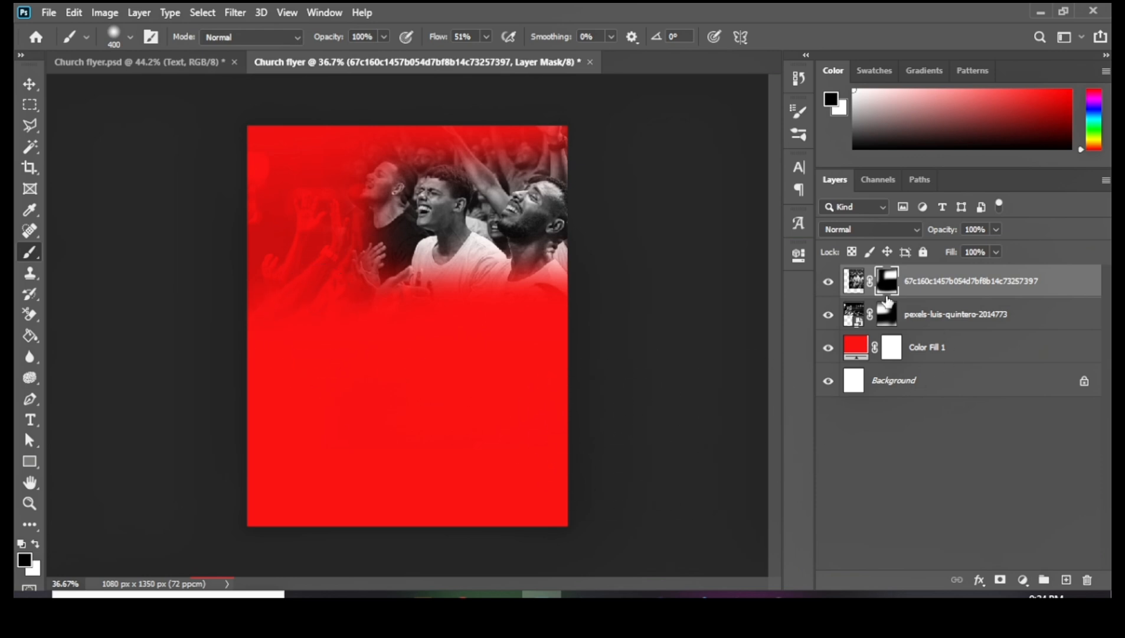
# Set the masked worshippers photo's blend mode to Multiply and its opacity to 22%.
pyautogui.click(877, 231)
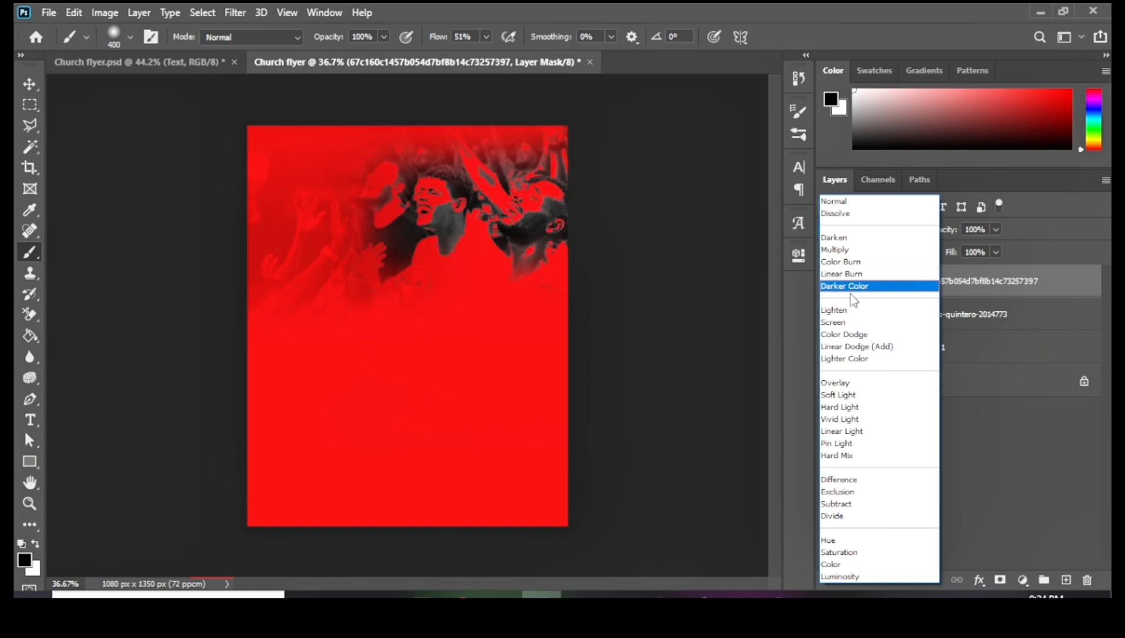
pyautogui.click(856, 250)
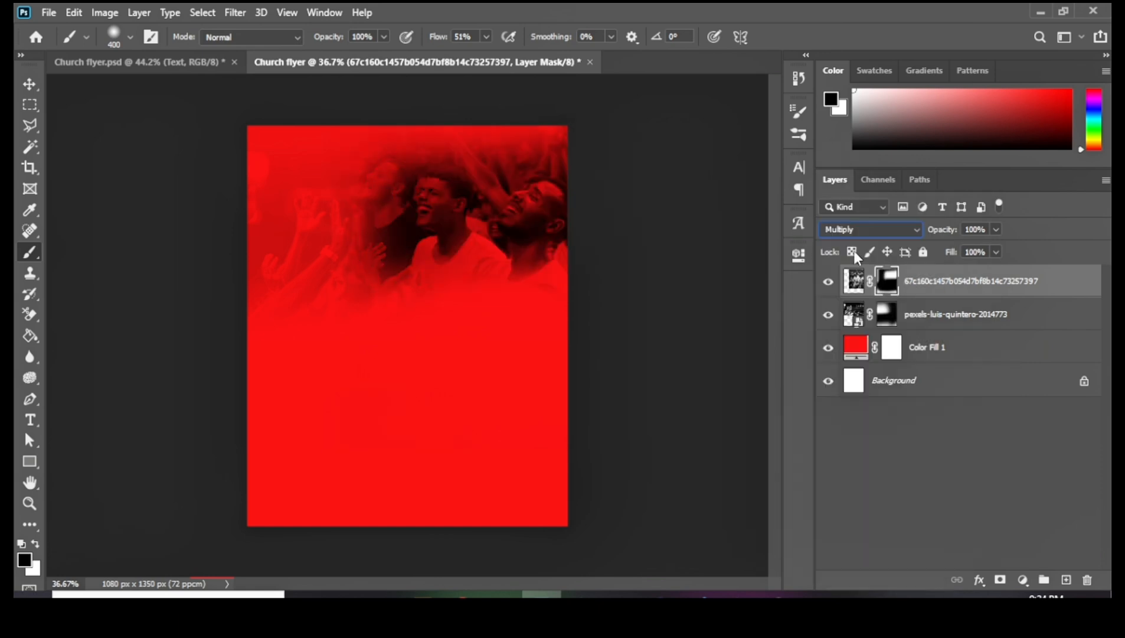
pyautogui.click(997, 229)
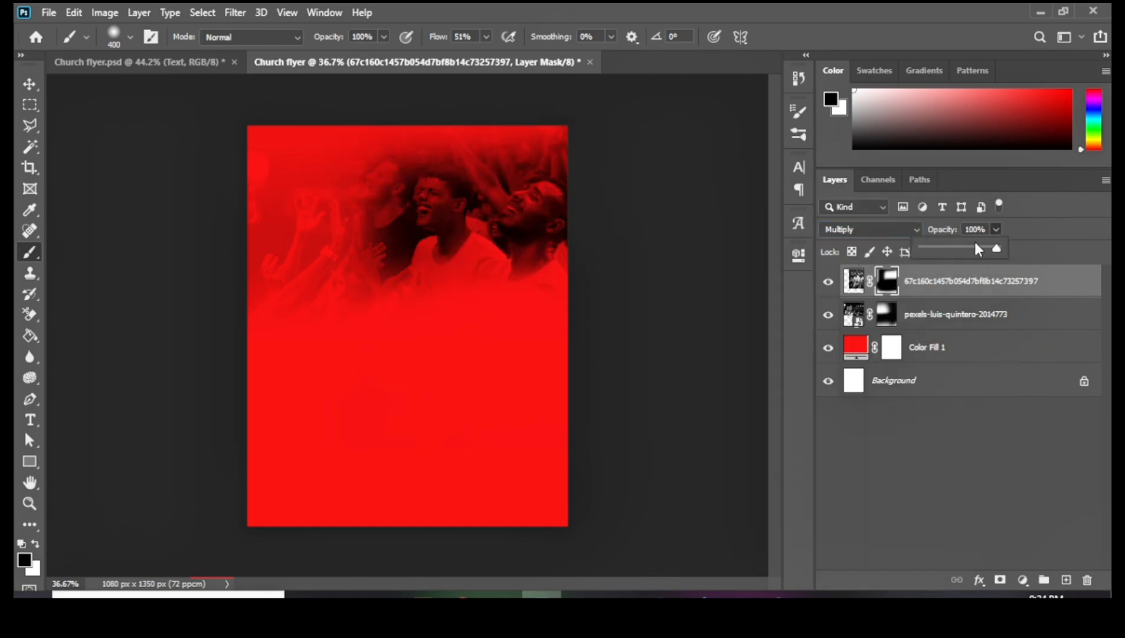
pyautogui.click(941, 247)
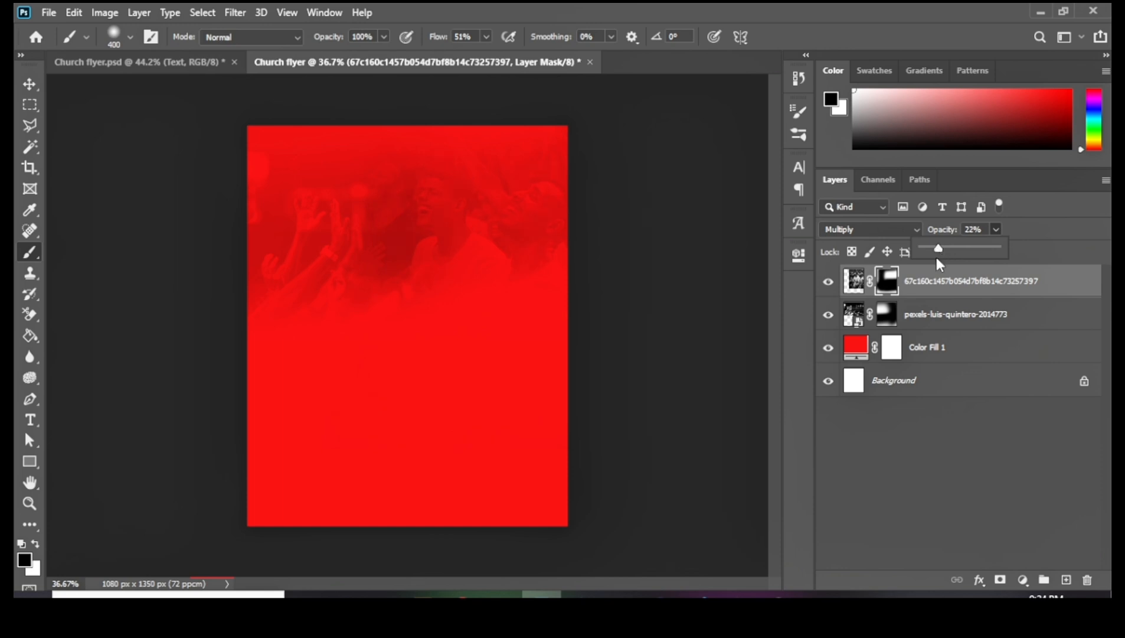
# Enlarge the faded worshippers photo slightly with Free Transform so it extends past the canvas's right edge.
pyautogui.click(29, 83)
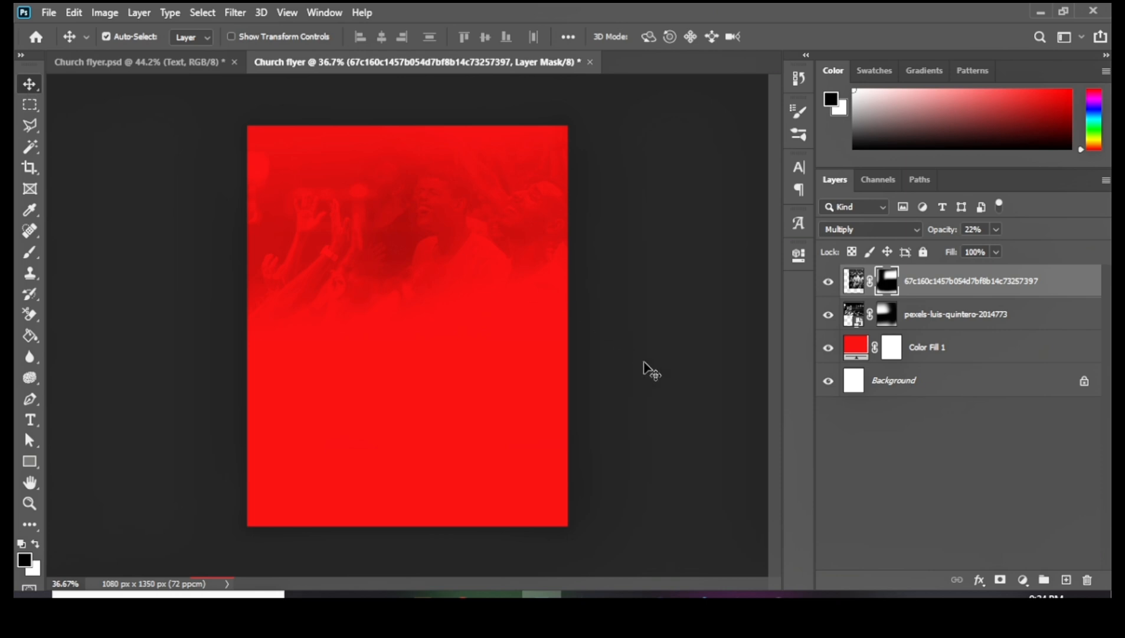
pyautogui.hotkey('ctrl', 't')
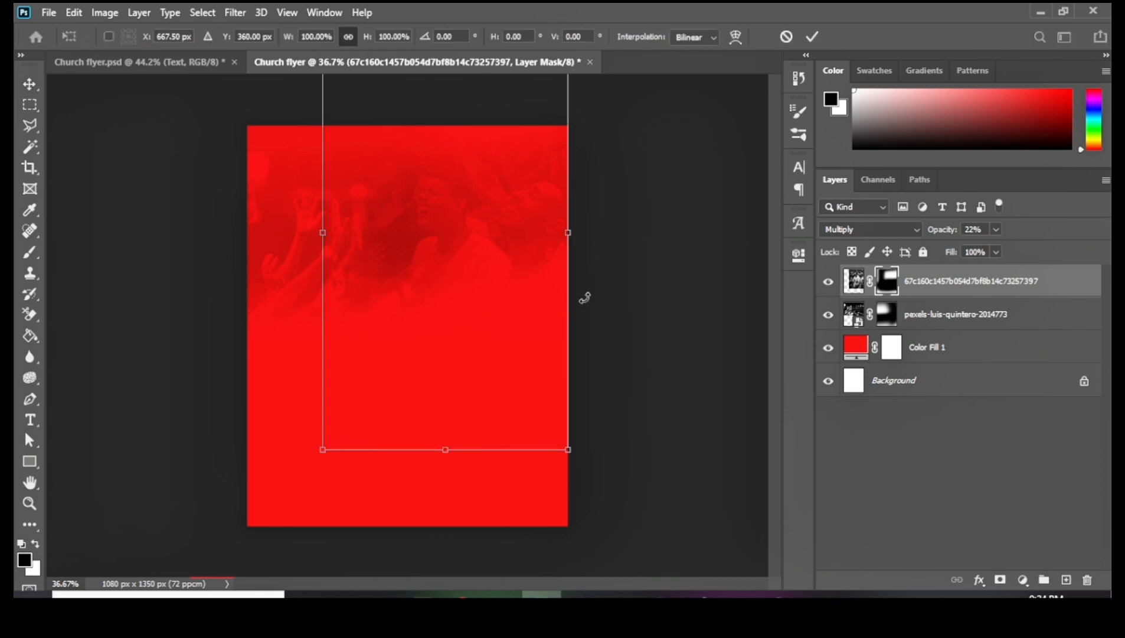
pyautogui.moveTo(568, 450); pyautogui.dragTo(584, 478)
pyautogui.click(30, 83)
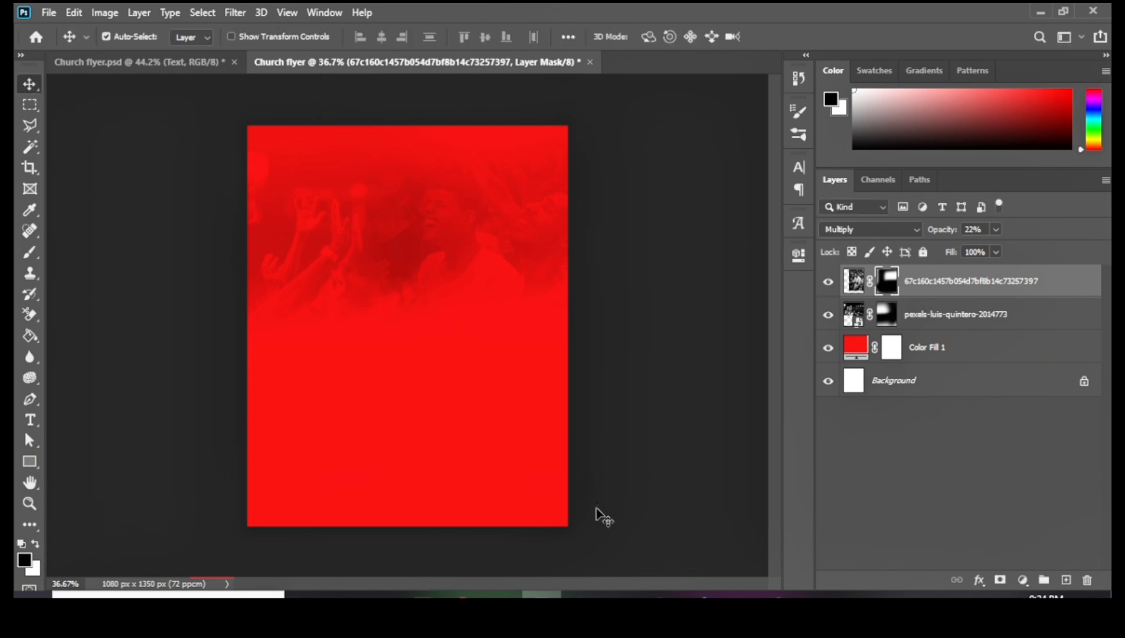
# Unlock the Background layer, group it with the colour fill and both photo layers, and name the group BG.
pyautogui.click(1085, 382)
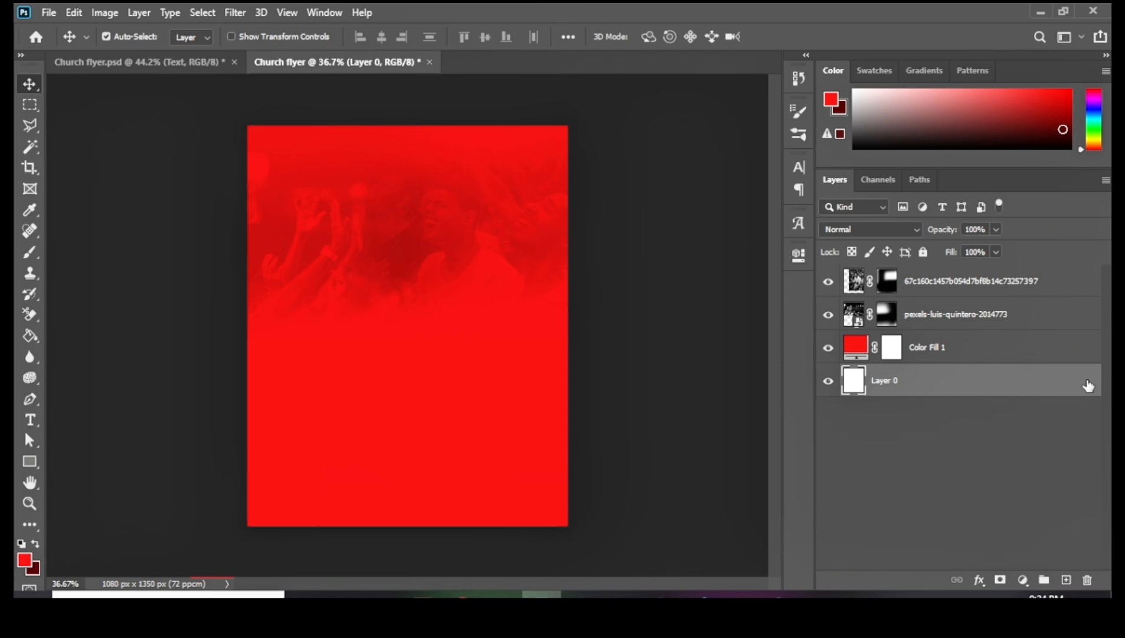
pyautogui.keyDown('shift'); pyautogui.click(1012, 286); pyautogui.keyUp('shift')
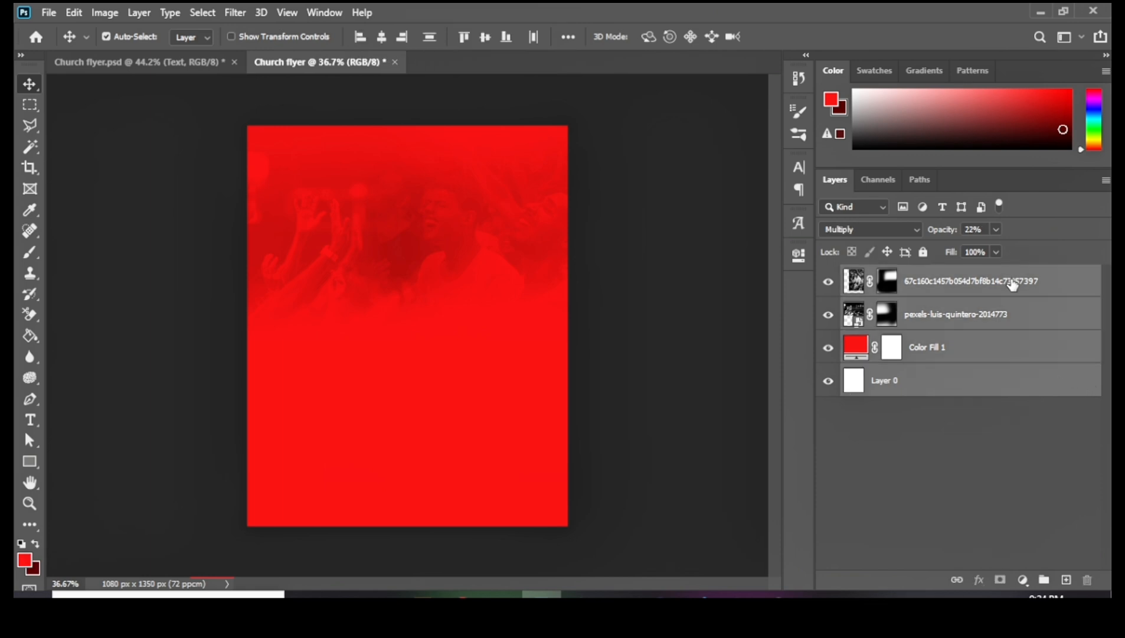
pyautogui.hotkey('ctrl', 'g')
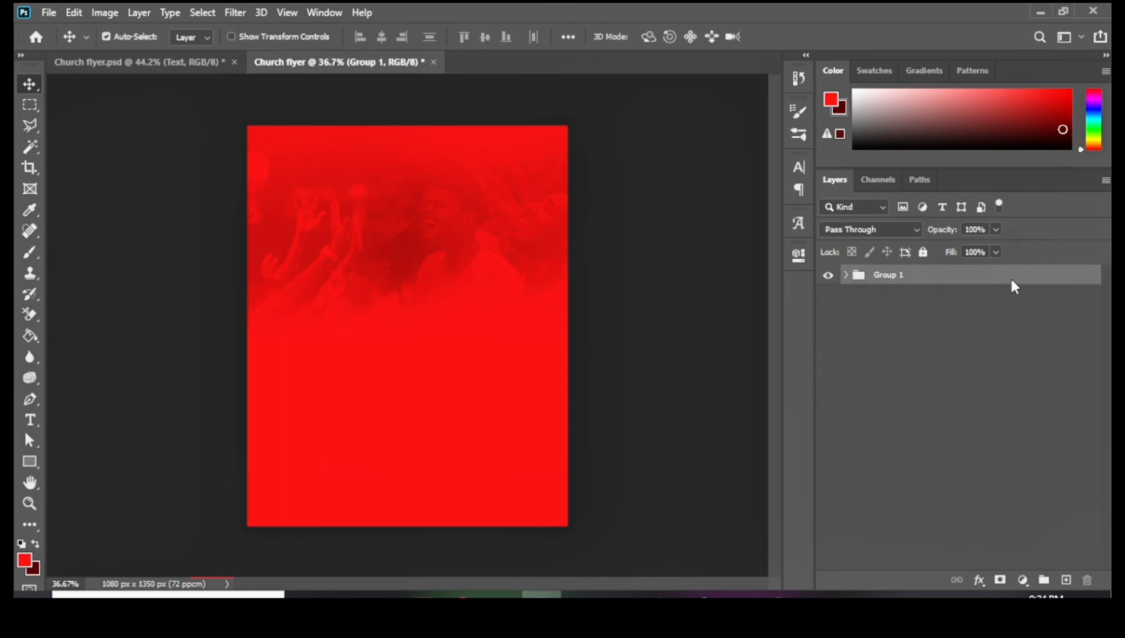
pyautogui.doubleClick(890, 275)
pyautogui.write('BG')
pyautogui.press('Return')
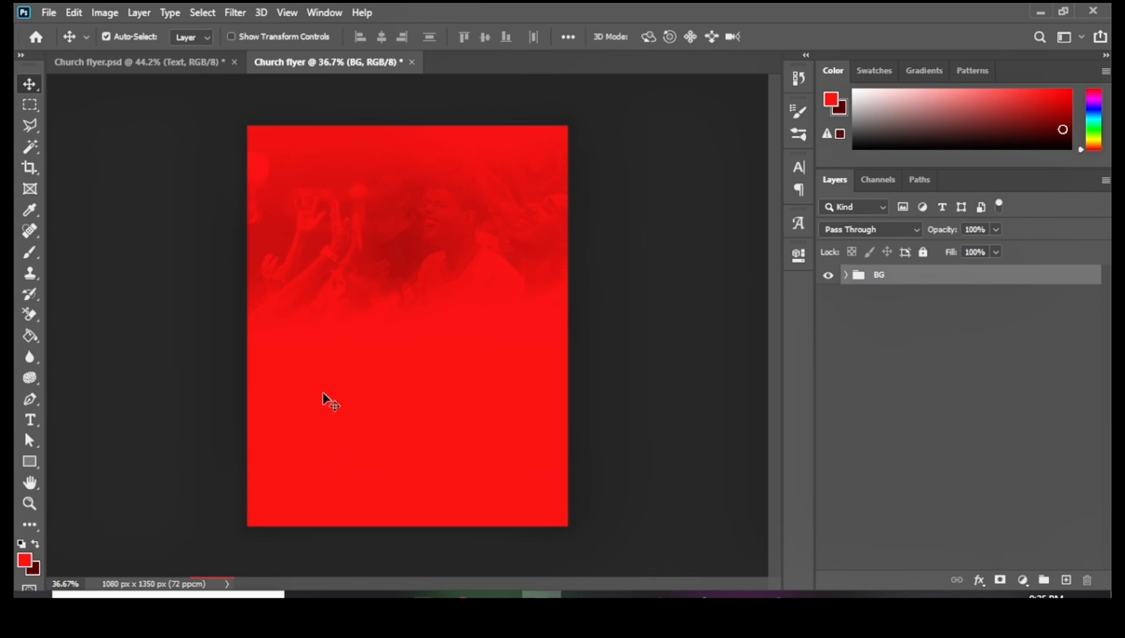
# Add the yellow text SHIFT on the canvas in the Angelic Child font at 243.62 pt.
pyautogui.press('t')
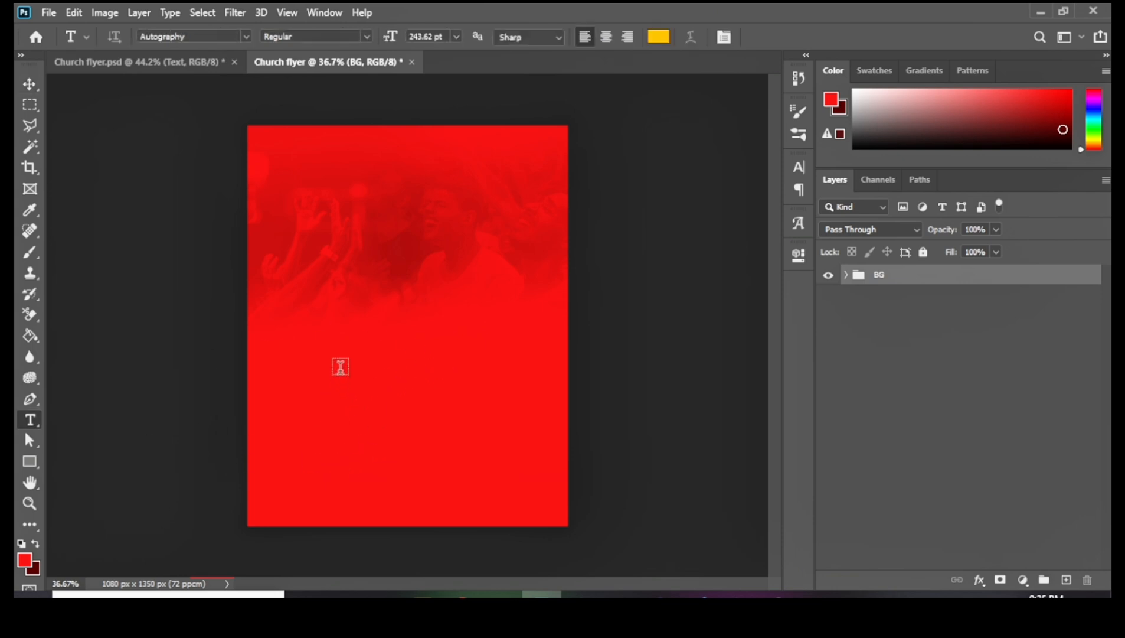
pyautogui.click(336, 353)
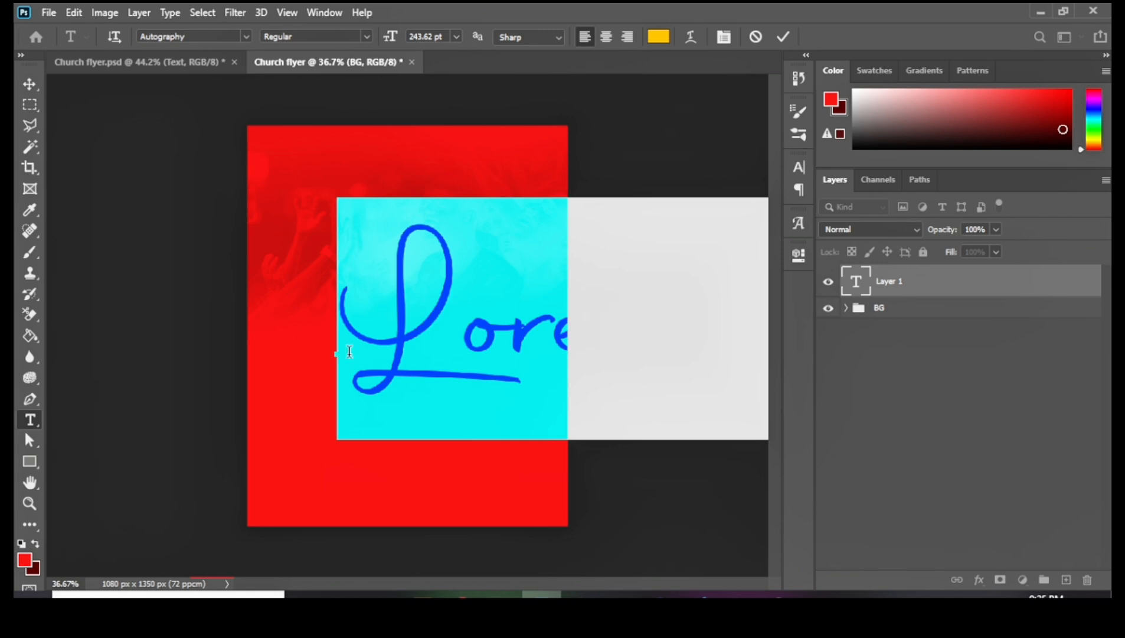
pyautogui.click(801, 163)
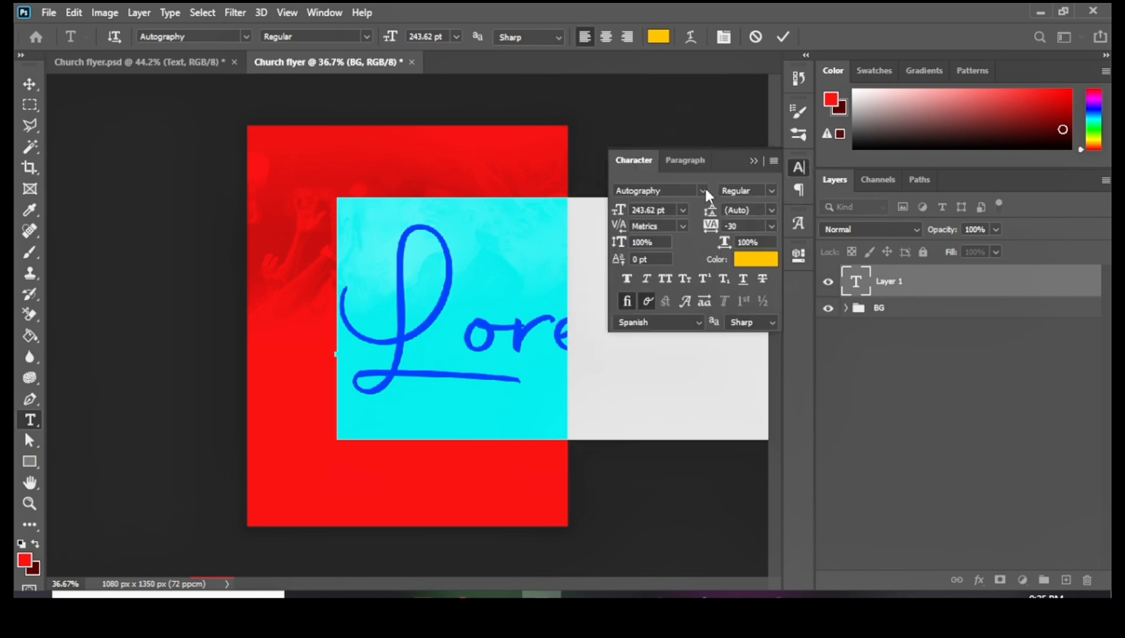
pyautogui.click(705, 190)
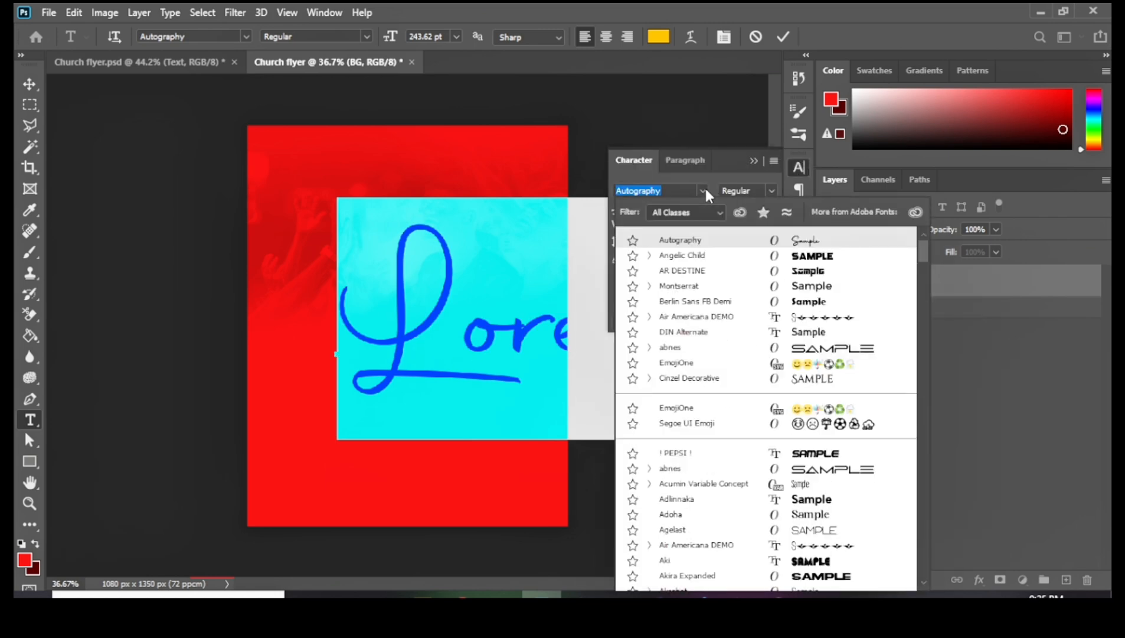
pyautogui.click(693, 256)
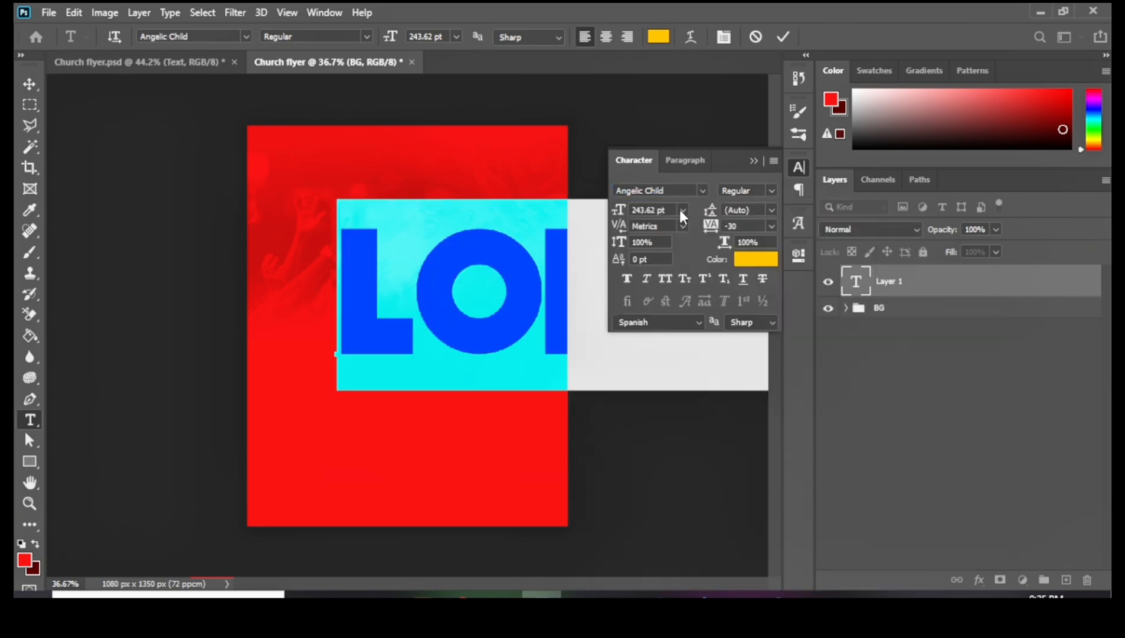
pyautogui.write('SH')
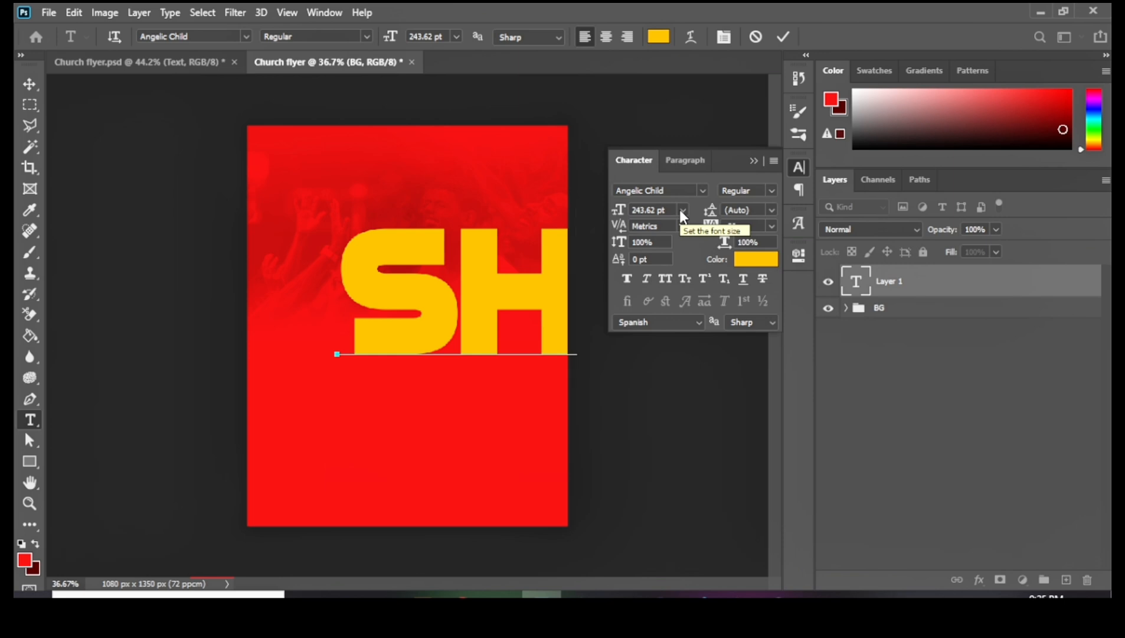
pyautogui.write('IFT')
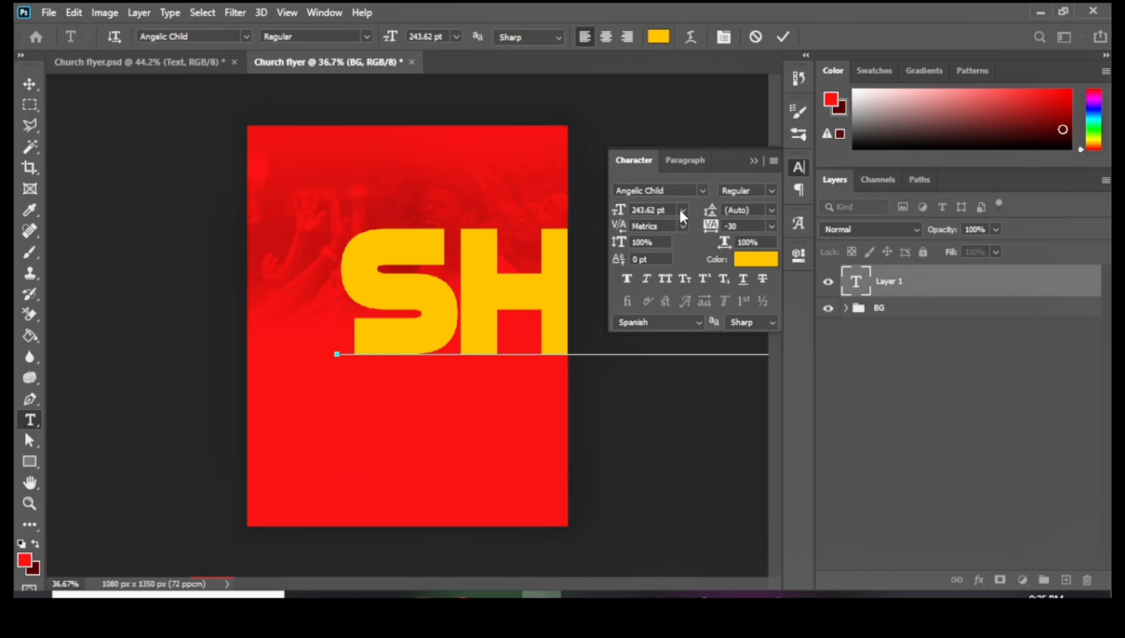
pyautogui.click(30, 84)
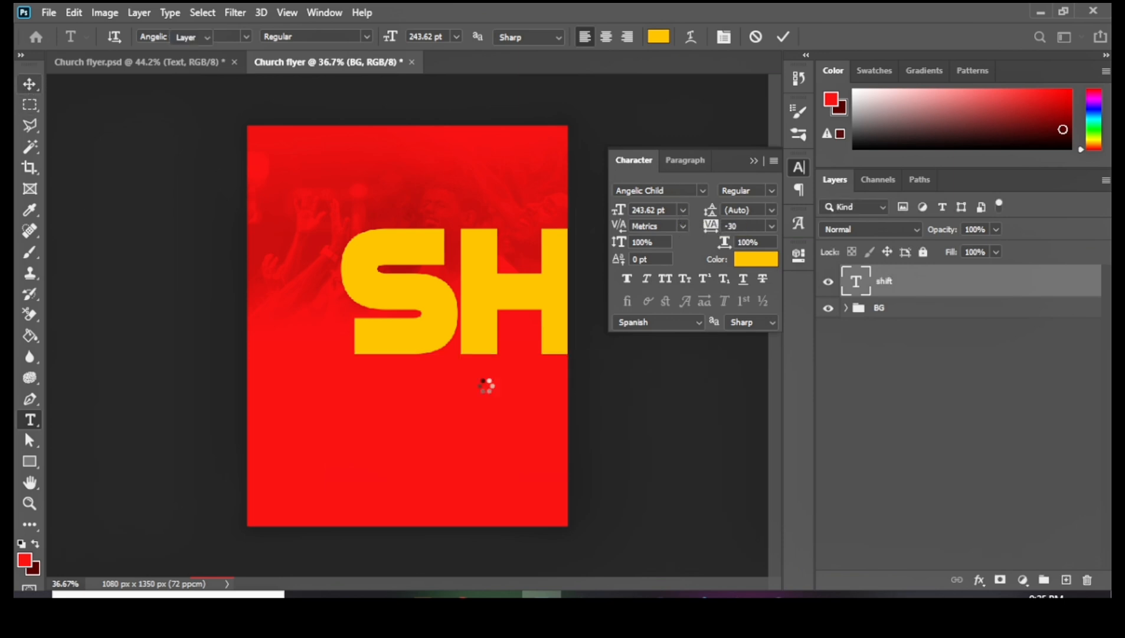
# Move the SHIFT text left across the canvas and enlarge it to about 148% with Free Transform.
pyautogui.moveTo(533, 322); pyautogui.dragTo(346, 296)
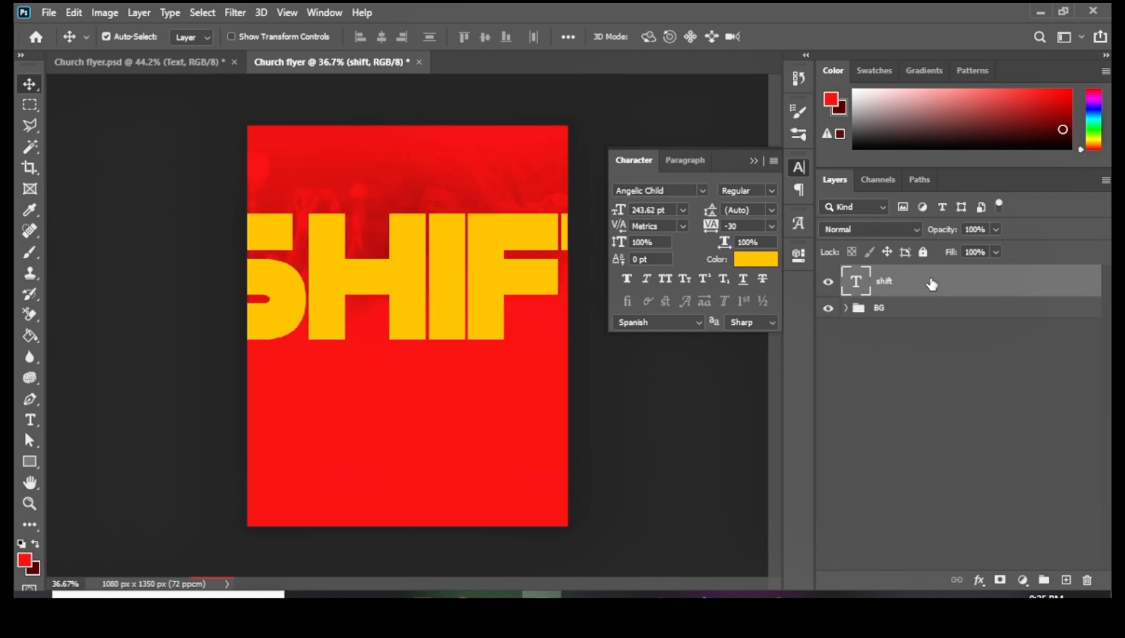
pyautogui.hotkey('ctrl', 't')
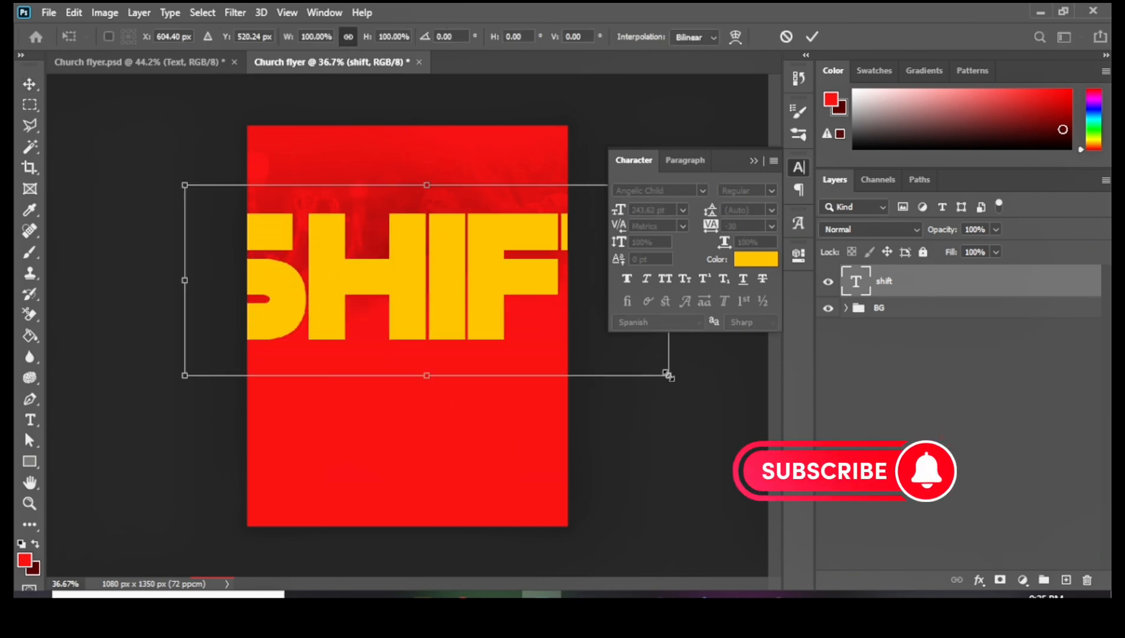
pyautogui.moveTo(669, 376); pyautogui.dragTo(797, 429)
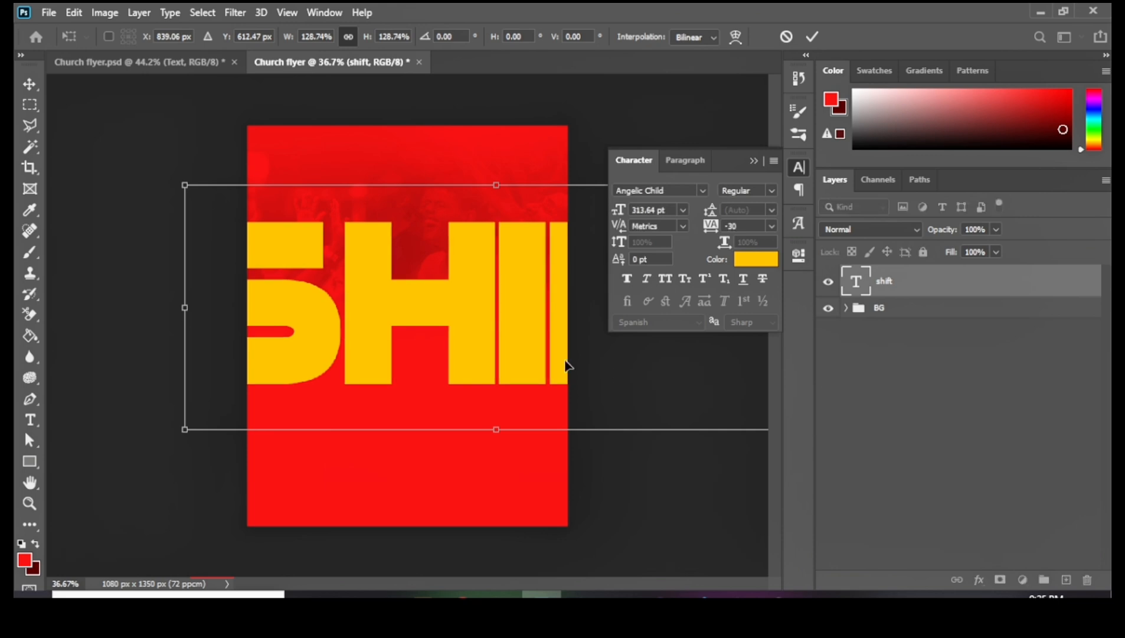
pyautogui.moveTo(565, 366); pyautogui.dragTo(572, 336)
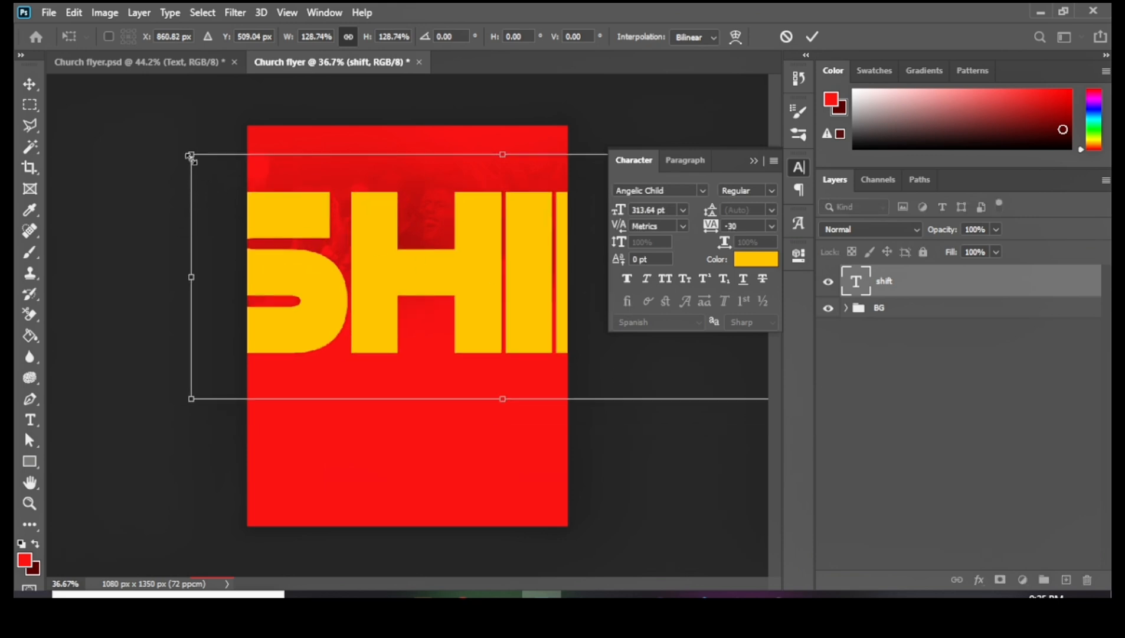
pyautogui.moveTo(190, 156); pyautogui.dragTo(92, 139)
pyautogui.moveTo(427, 298); pyautogui.dragTo(474, 315)
# Scale the SHIFT text to about 158% and centre it vertically, with its first and last letters running off the canvas.
pyautogui.scroll(-1, 474, 315)
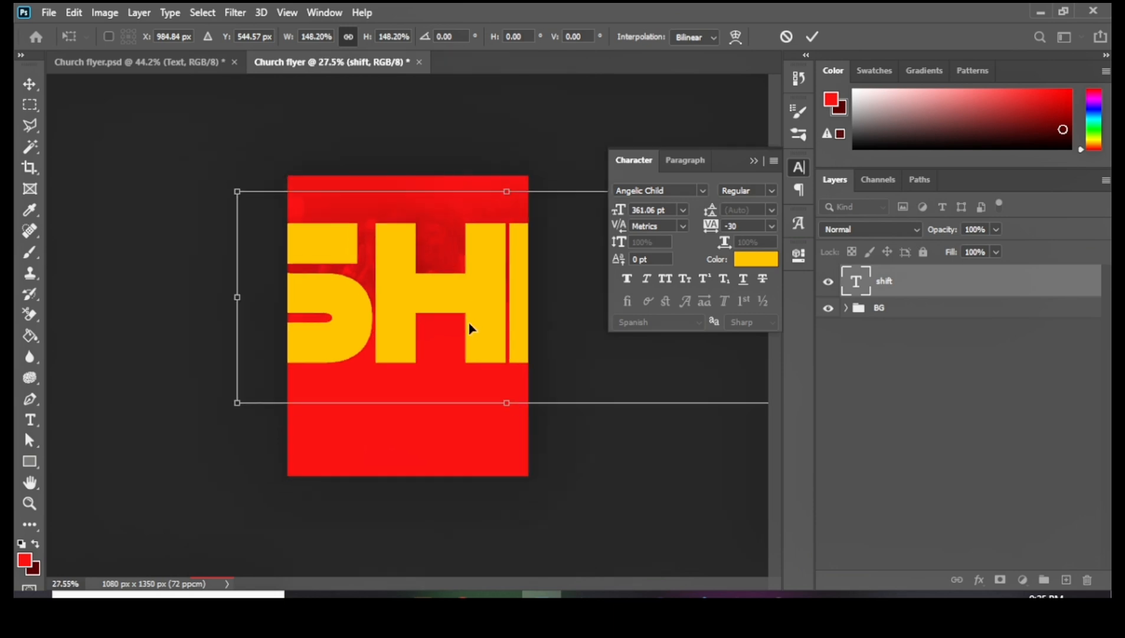
pyautogui.scroll(-3, 470, 328)
pyautogui.moveTo(342, 357)
pyautogui.mouseDown()
pyautogui.moveTo(302, 382)
pyautogui.moveTo(326, 363)
pyautogui.mouseUp()
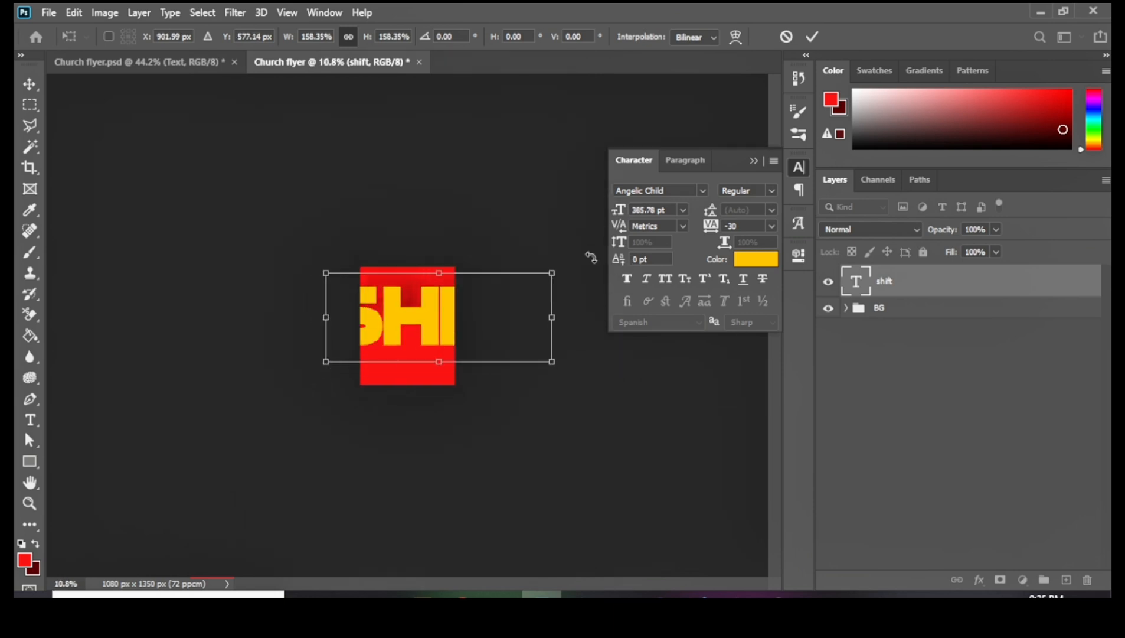
pyautogui.moveTo(551, 273); pyautogui.dragTo(599, 254)
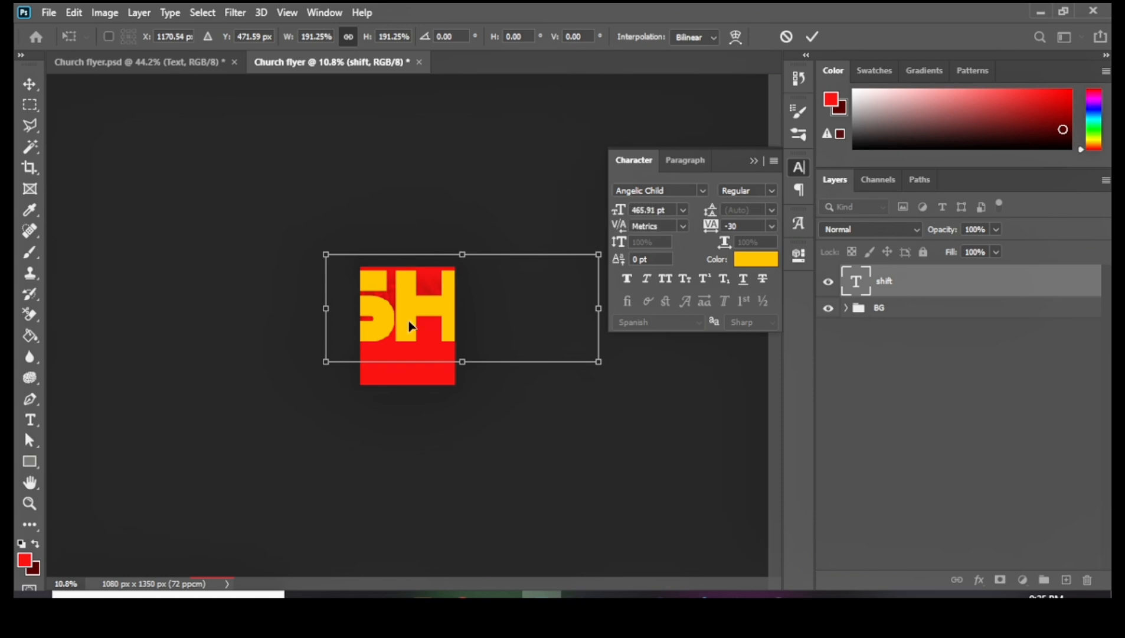
pyautogui.moveTo(412, 325); pyautogui.dragTo(421, 337)
pyautogui.moveTo(603, 383); pyautogui.dragTo(558, 363)
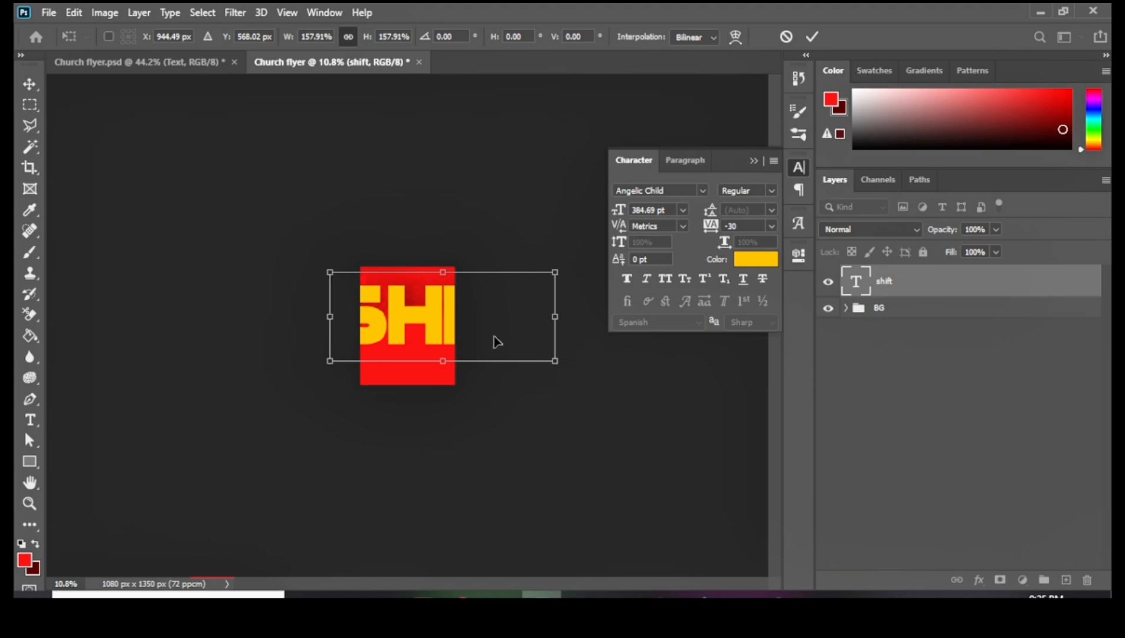
pyautogui.moveTo(495, 341); pyautogui.dragTo(502, 344)
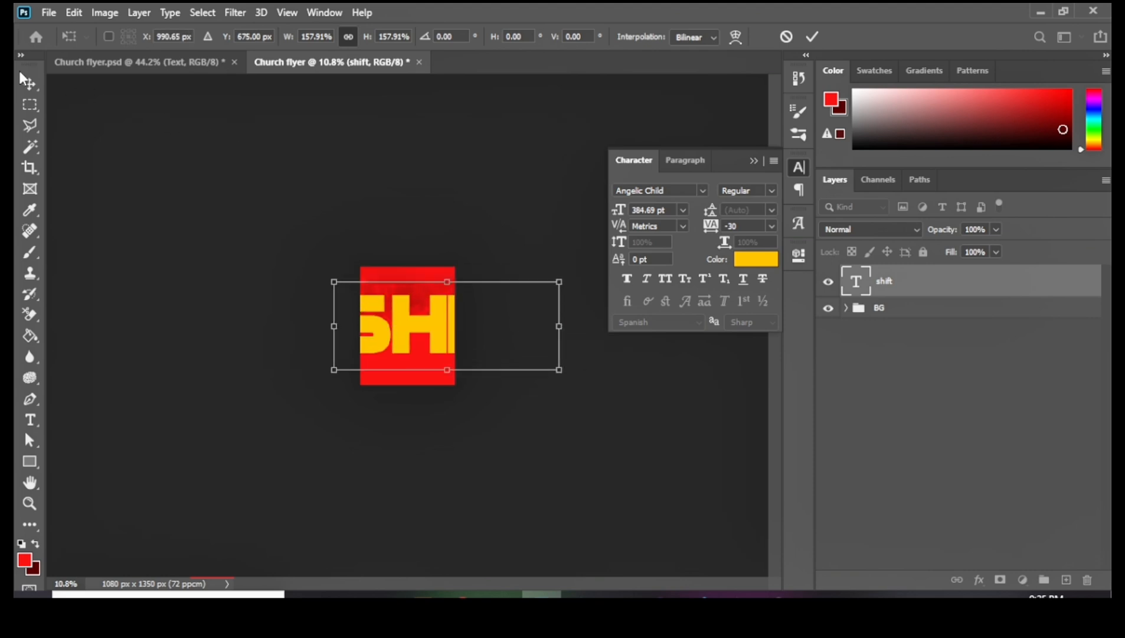
pyautogui.click(27, 84)
# Compare with the finished reference flyer, and set the SHIFT text colour to white (ffffff).
pyautogui.click(205, 65)
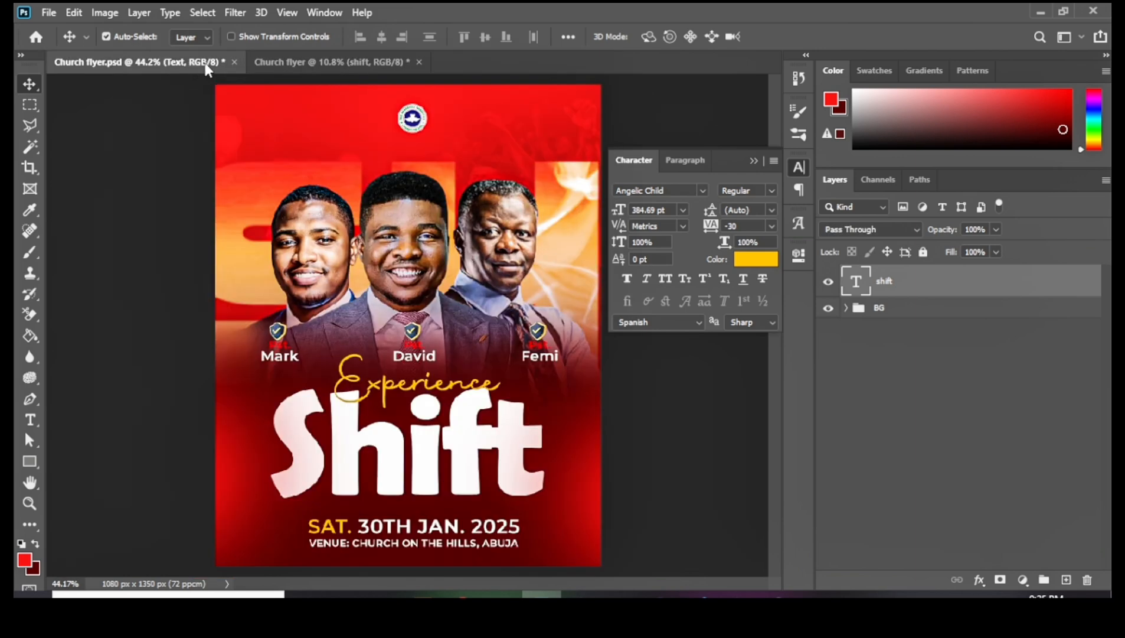
pyautogui.scroll(-2, 402, 252)
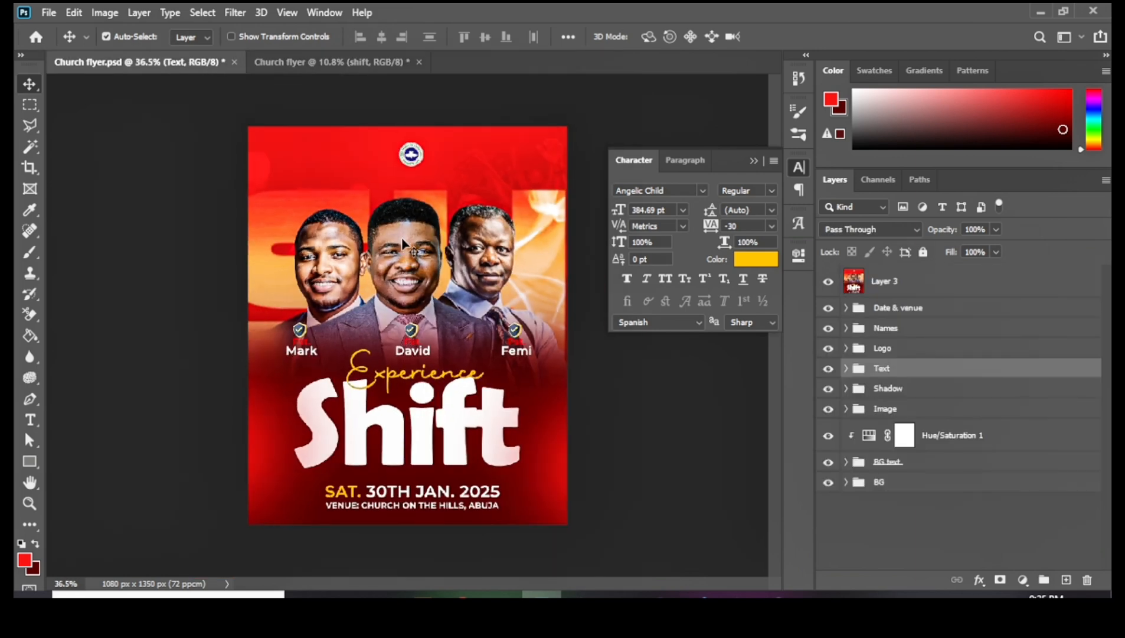
pyautogui.click(351, 59)
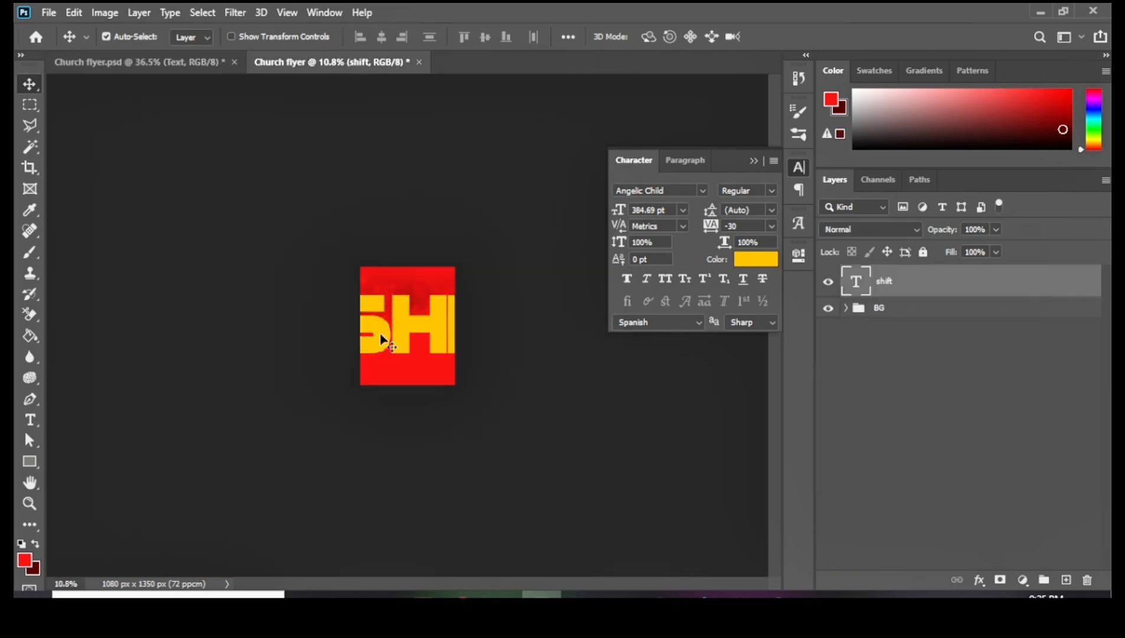
pyautogui.scroll(5, 381, 339)
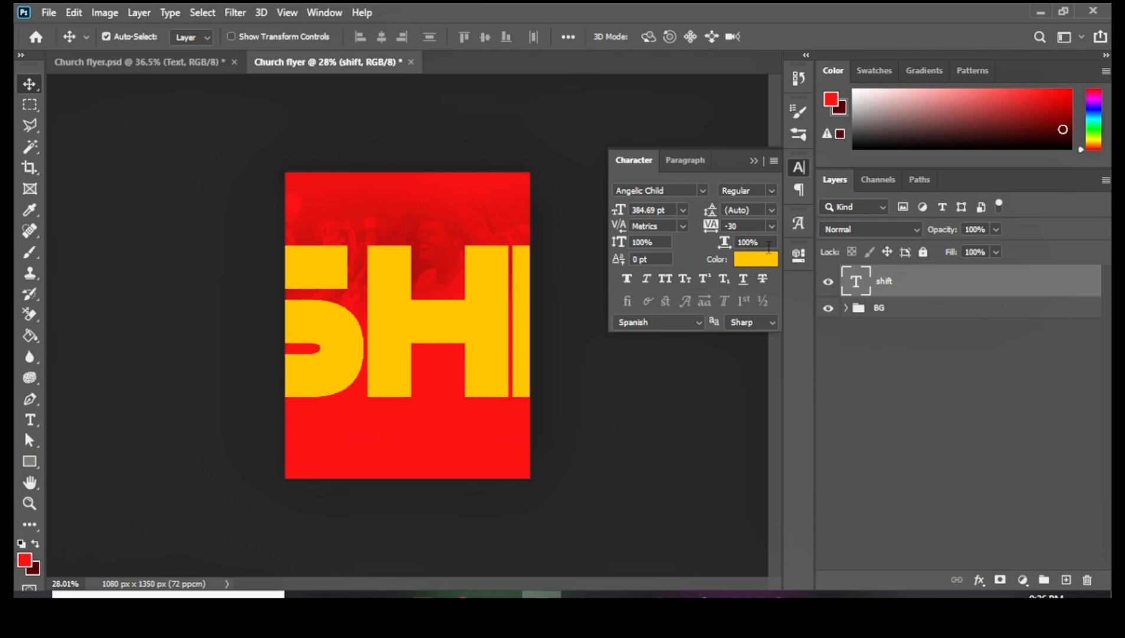
pyautogui.click(757, 262)
pyautogui.write('ffffff')
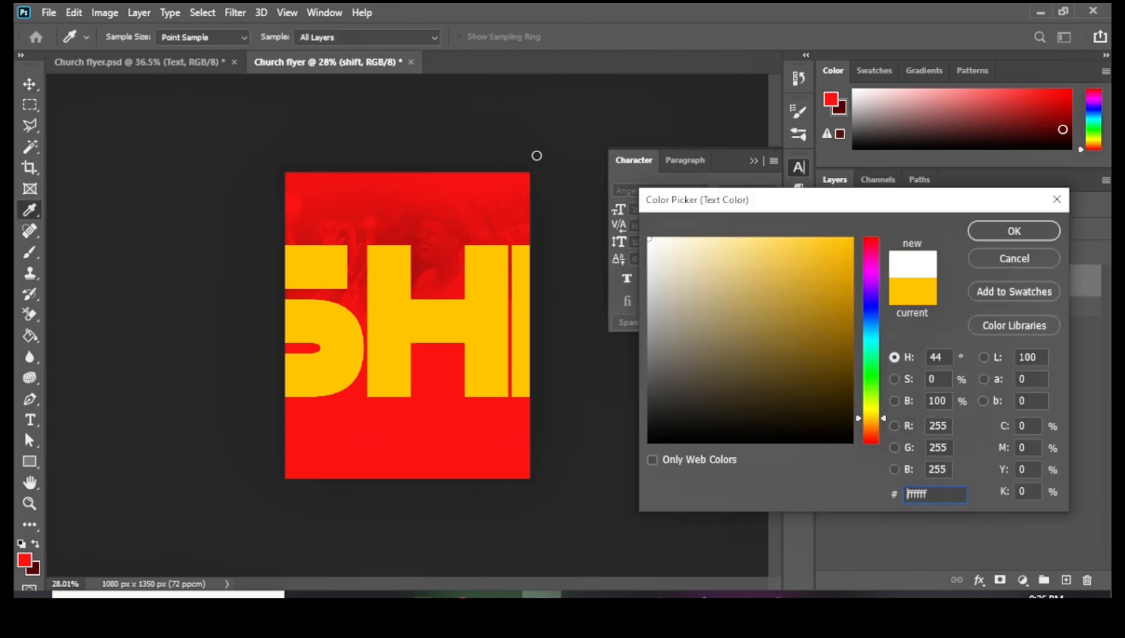
pyautogui.click(1014, 231)
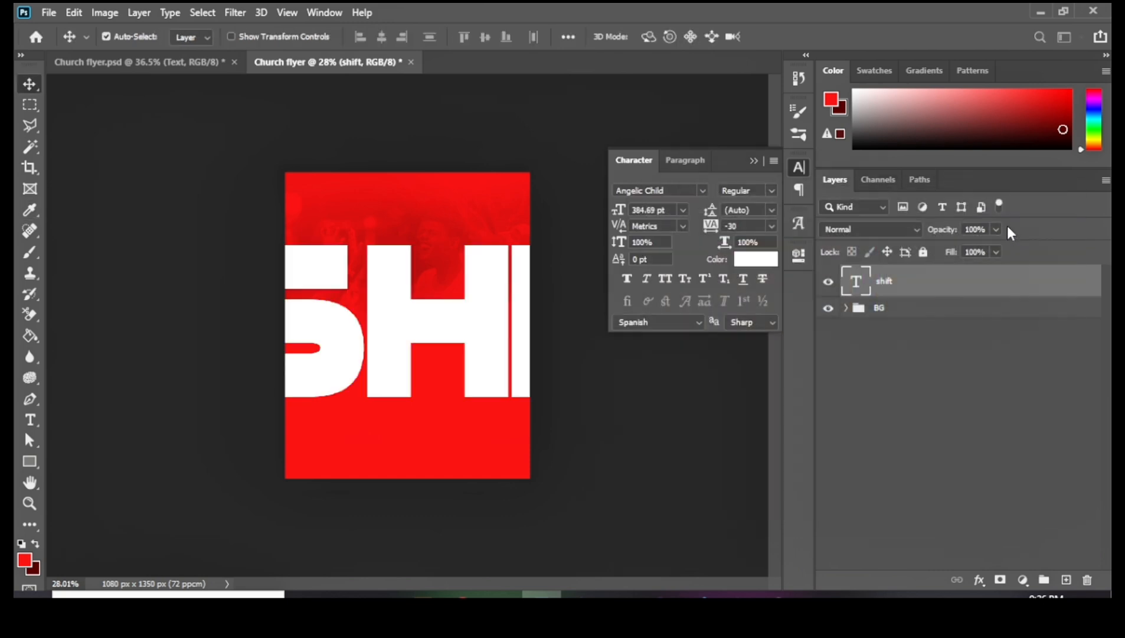
pyautogui.click(753, 160)
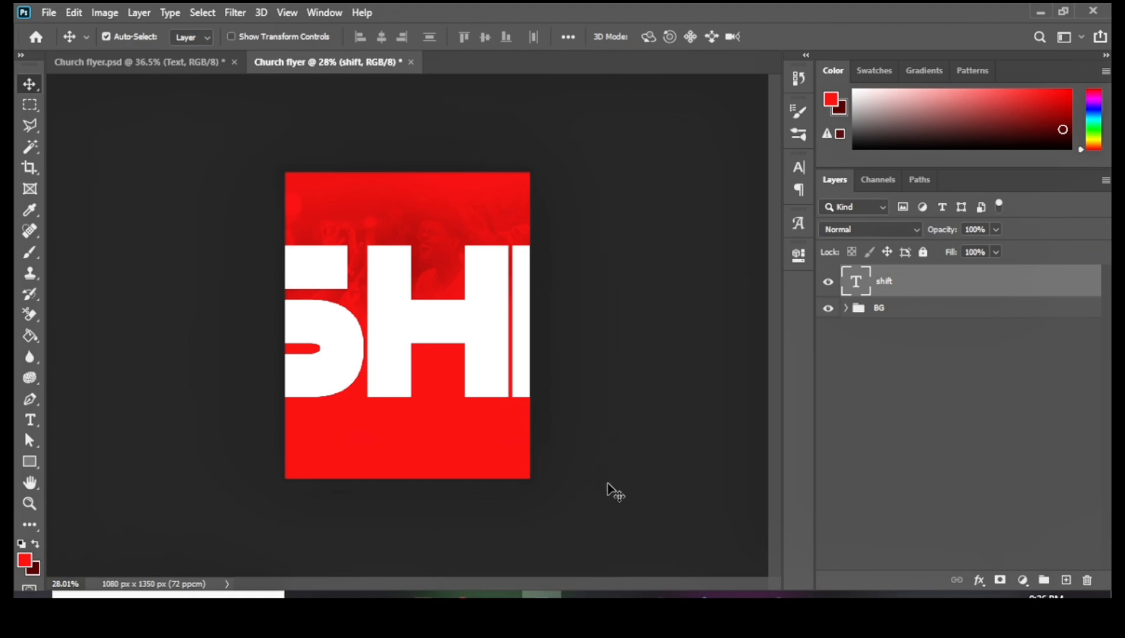
# Place the orange flame image 2da3a4d8289d1bd263bc414540d15464 from the Church flyer 03 folder above the shift layer.
pyautogui.click(383, 594)
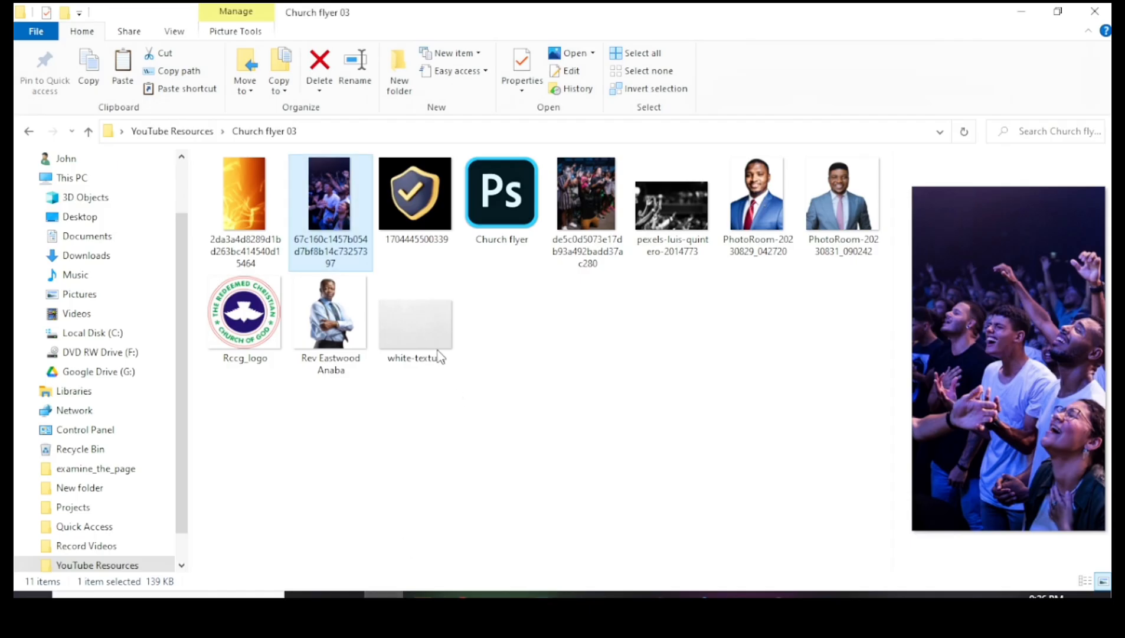
pyautogui.click(257, 210)
pyautogui.moveTo(253, 213); pyautogui.dragTo(427, 333)
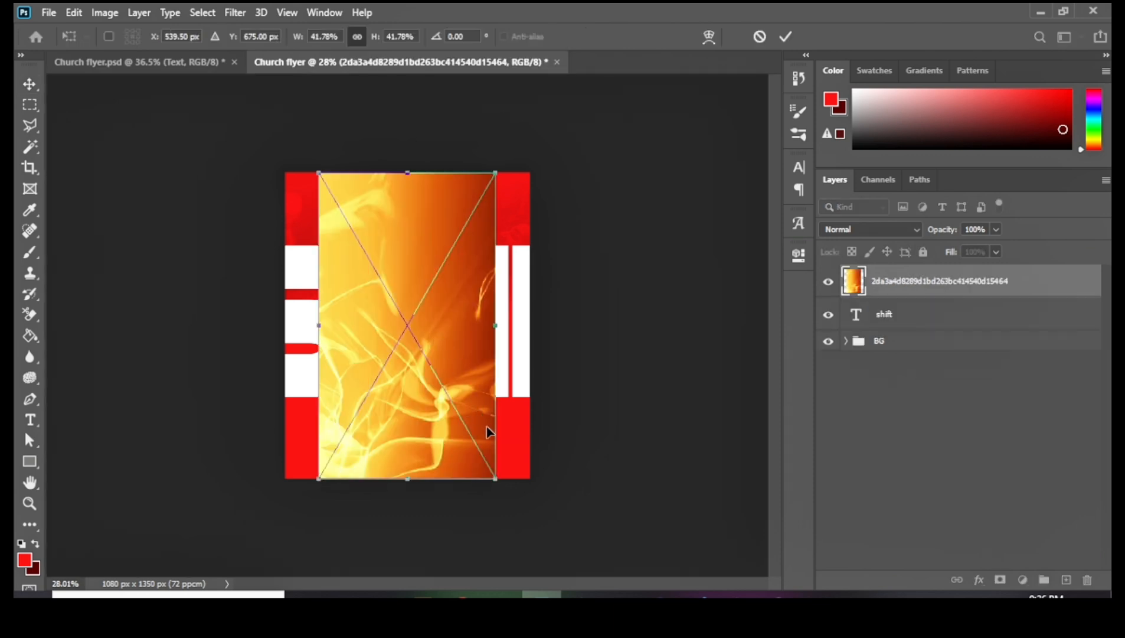
# Rotate the flame image to -90°, enlarge it to about 55% over the SHIFT text, and clip it to the text layer.
pyautogui.moveTo(495, 492); pyautogui.dragTo(580, 248)
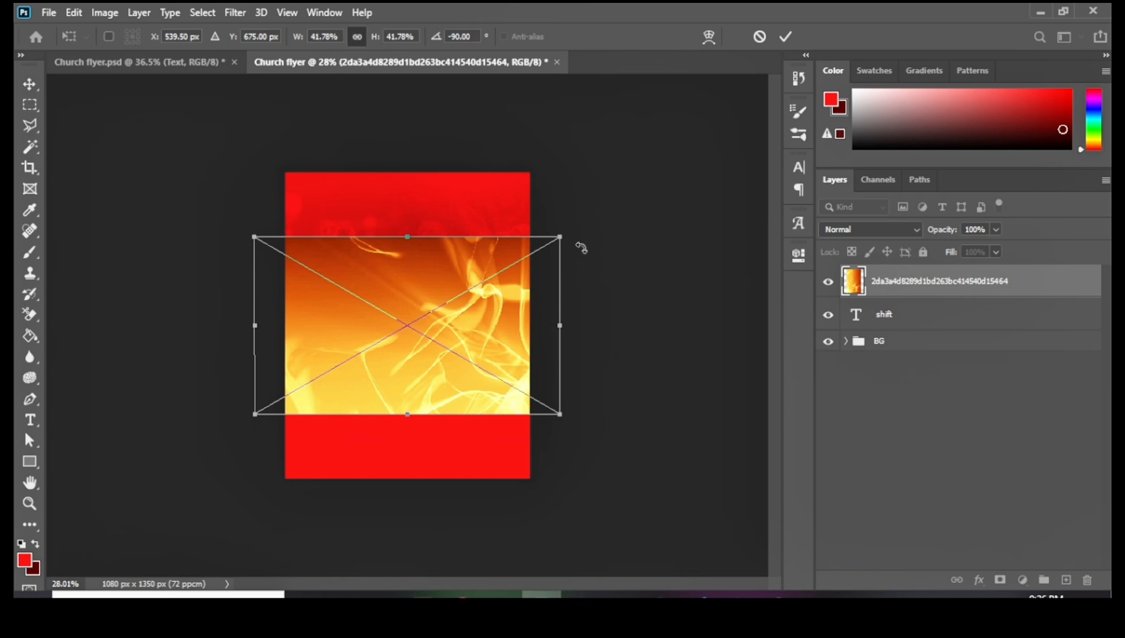
pyautogui.moveTo(397, 237); pyautogui.dragTo(407, 175)
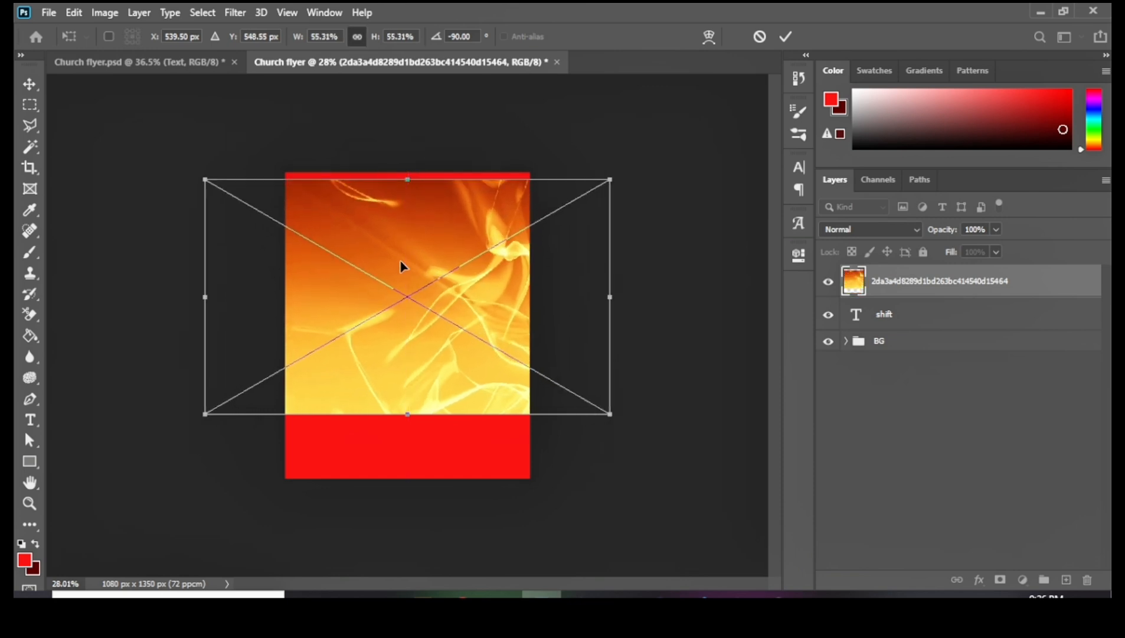
pyautogui.moveTo(402, 264)
pyautogui.mouseDown()
pyautogui.moveTo(407, 231)
pyautogui.moveTo(405, 251)
pyautogui.mouseUp()
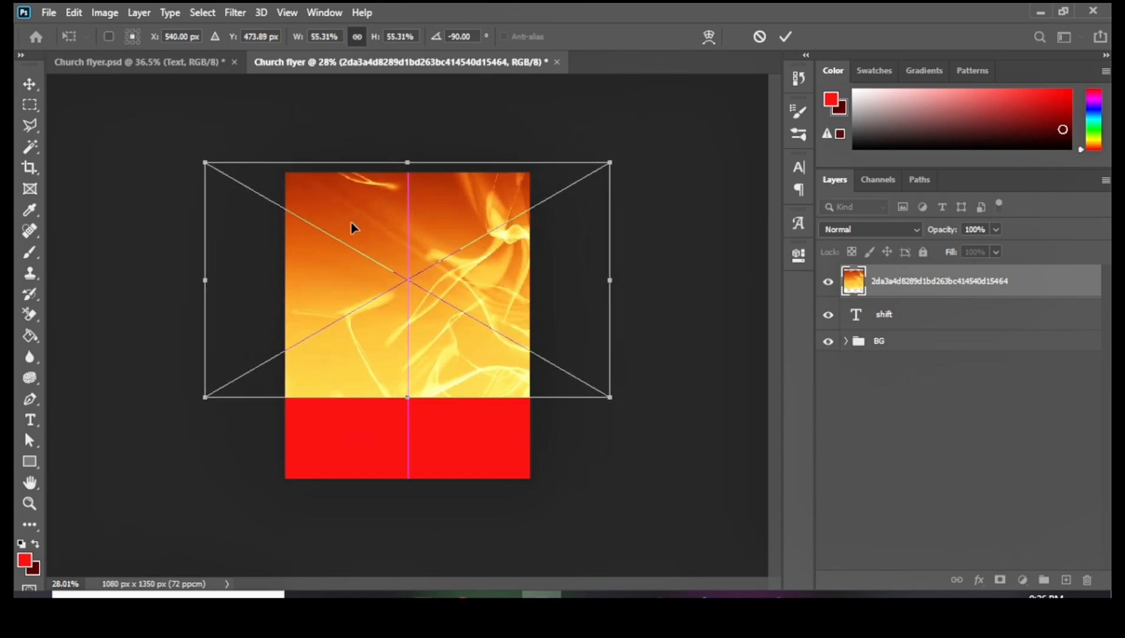
pyautogui.press('Return')
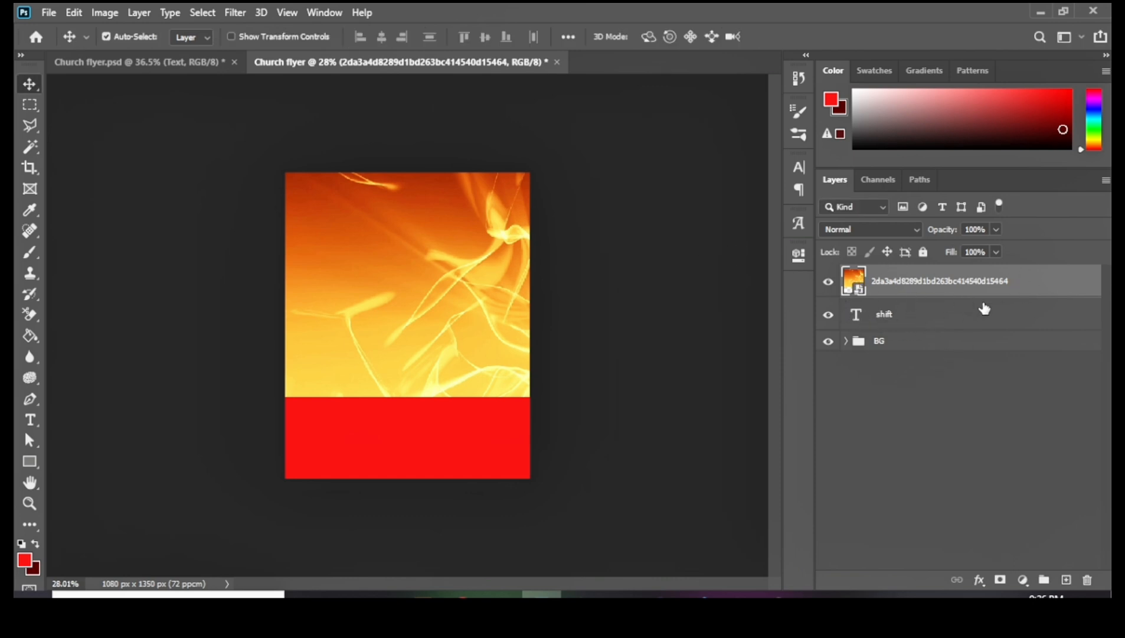
pyautogui.rightClick(1033, 292)
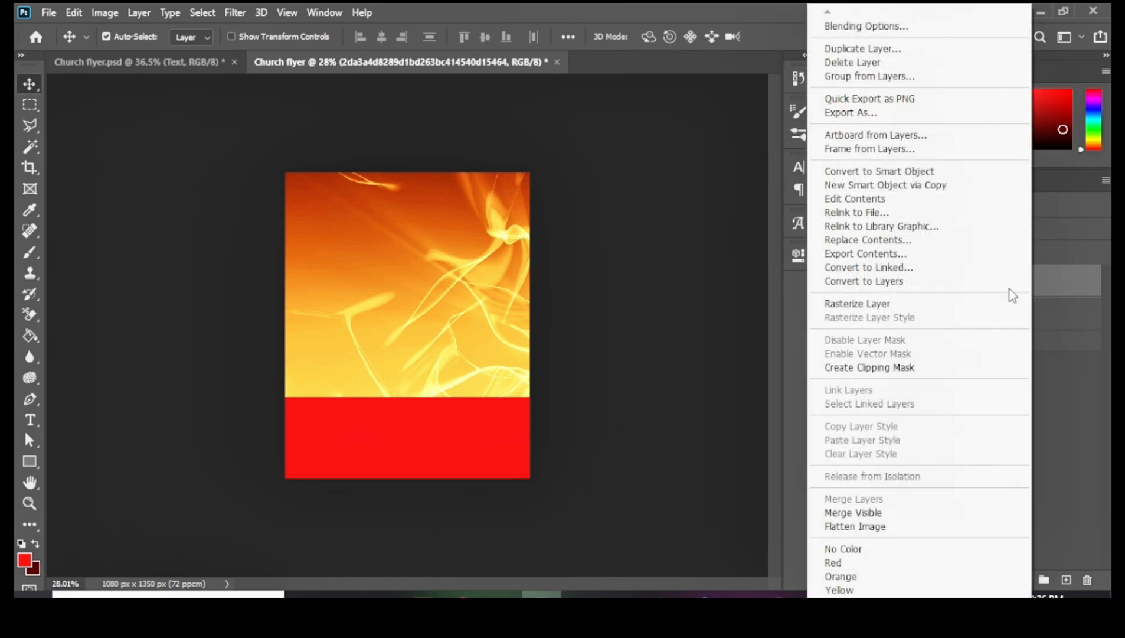
pyautogui.click(857, 369)
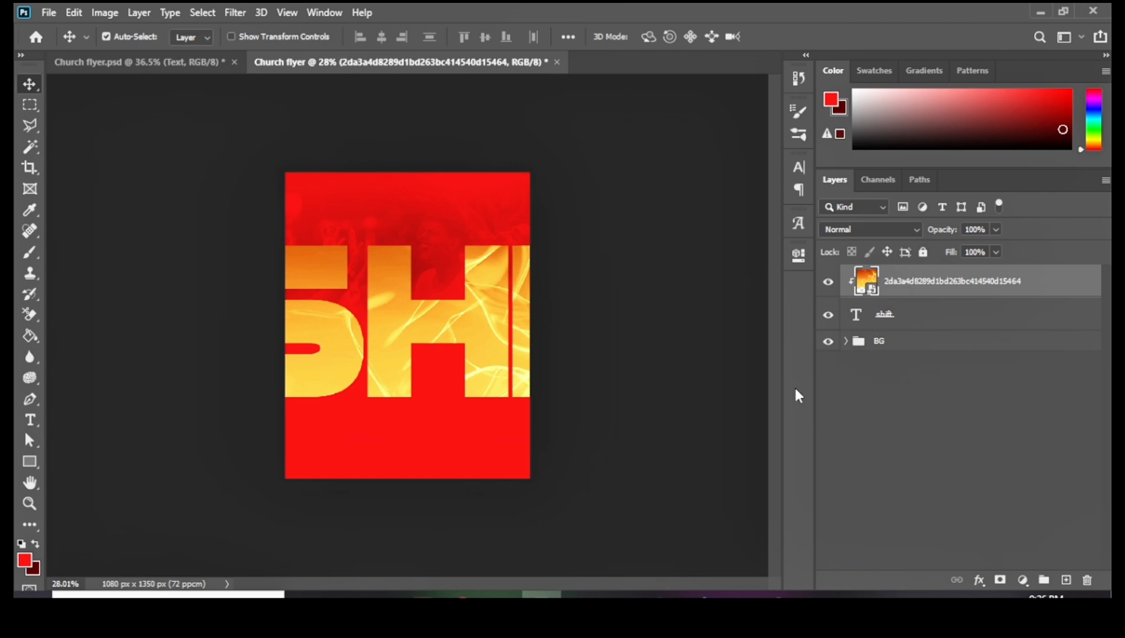
# Scale the flame image and shift layers together to about 102% and move them up about 52 px.
pyautogui.click(922, 324)
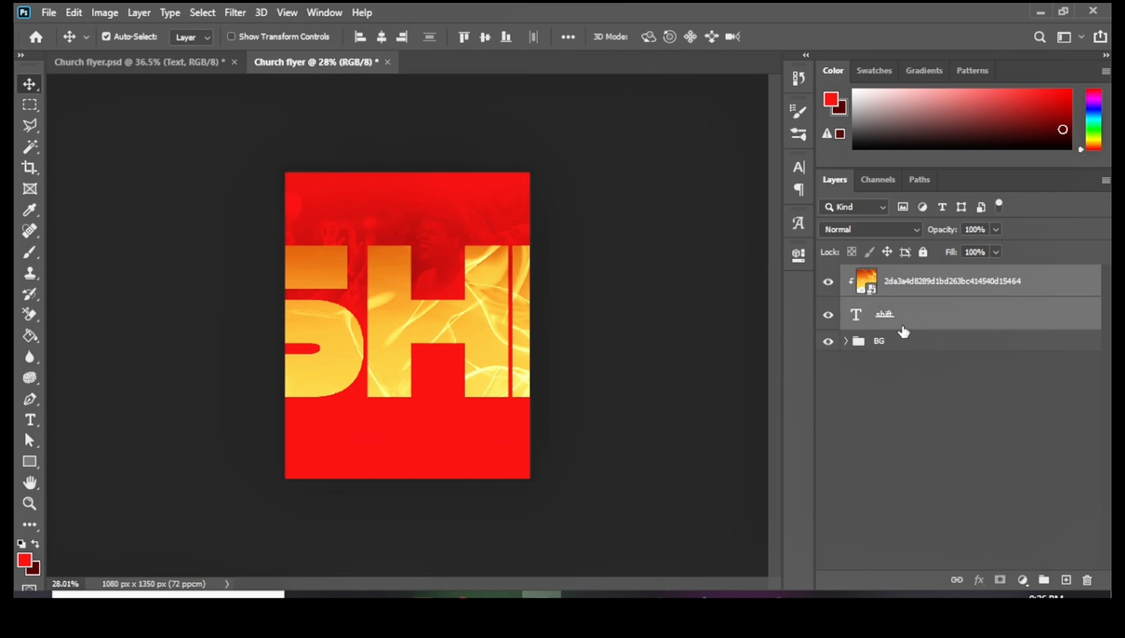
pyautogui.hotkey('ctrl', 't')
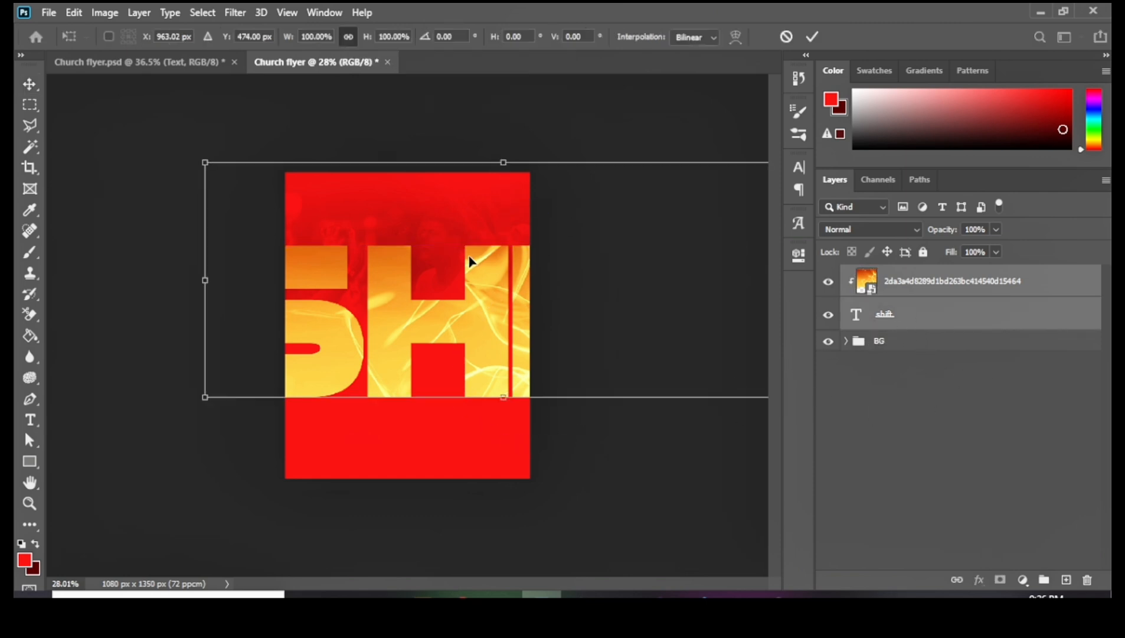
pyautogui.scroll(-2, 470, 260)
pyautogui.moveTo(679, 213); pyautogui.dragTo(683, 207)
pyautogui.moveTo(523, 289); pyautogui.dragTo(525, 285)
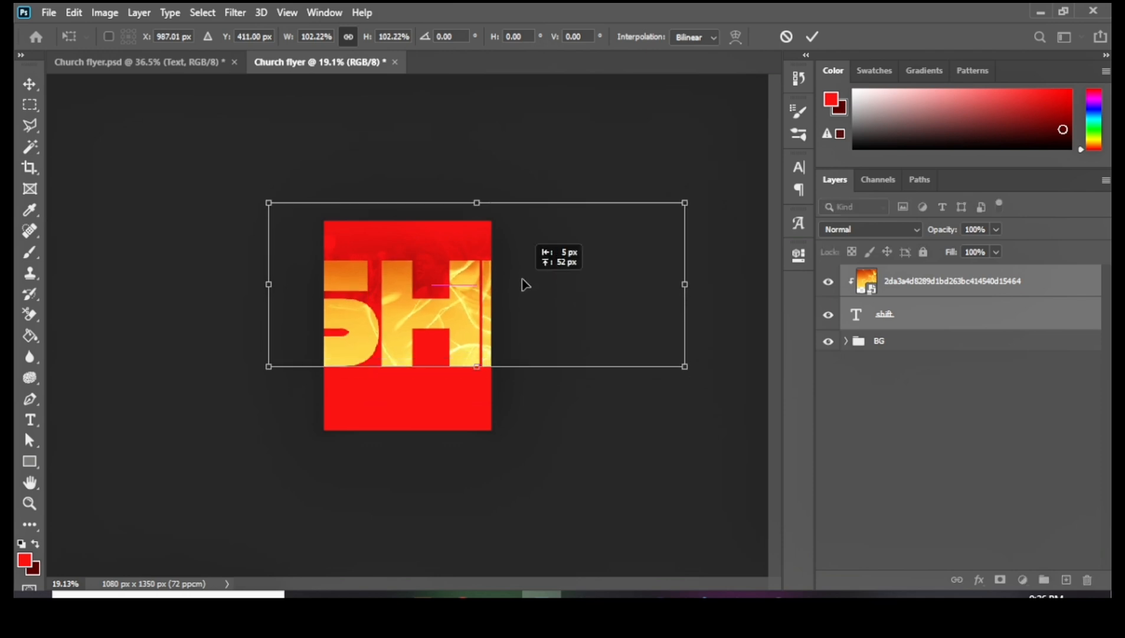
pyautogui.rightClick(30, 85)
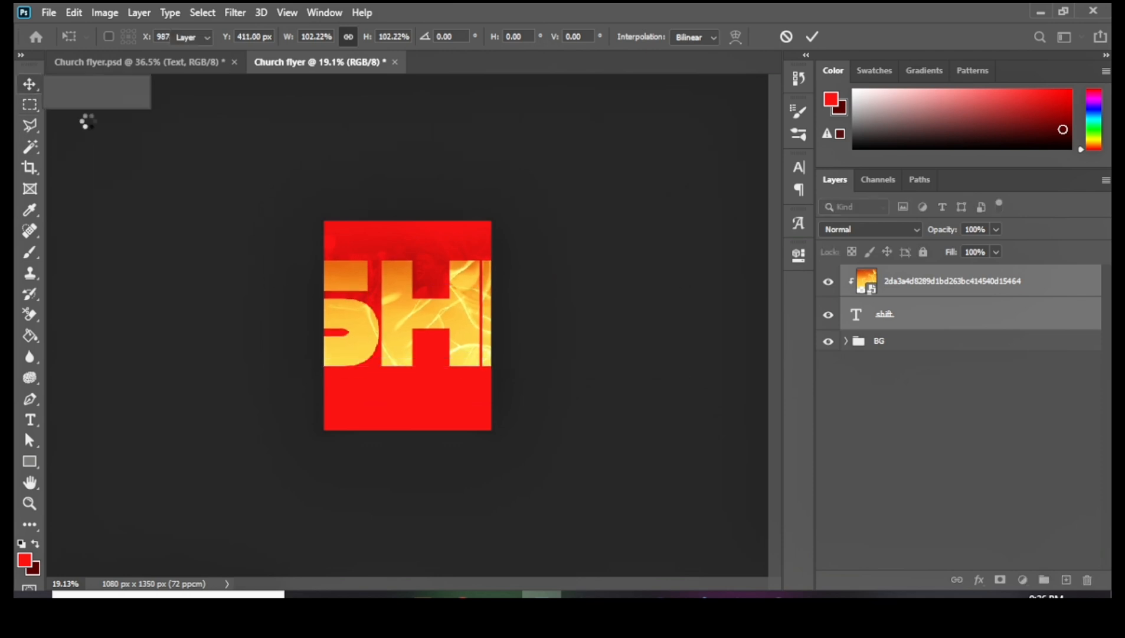
pyautogui.scroll(-1, 446, 383)
pyautogui.scroll(3, 391, 354)
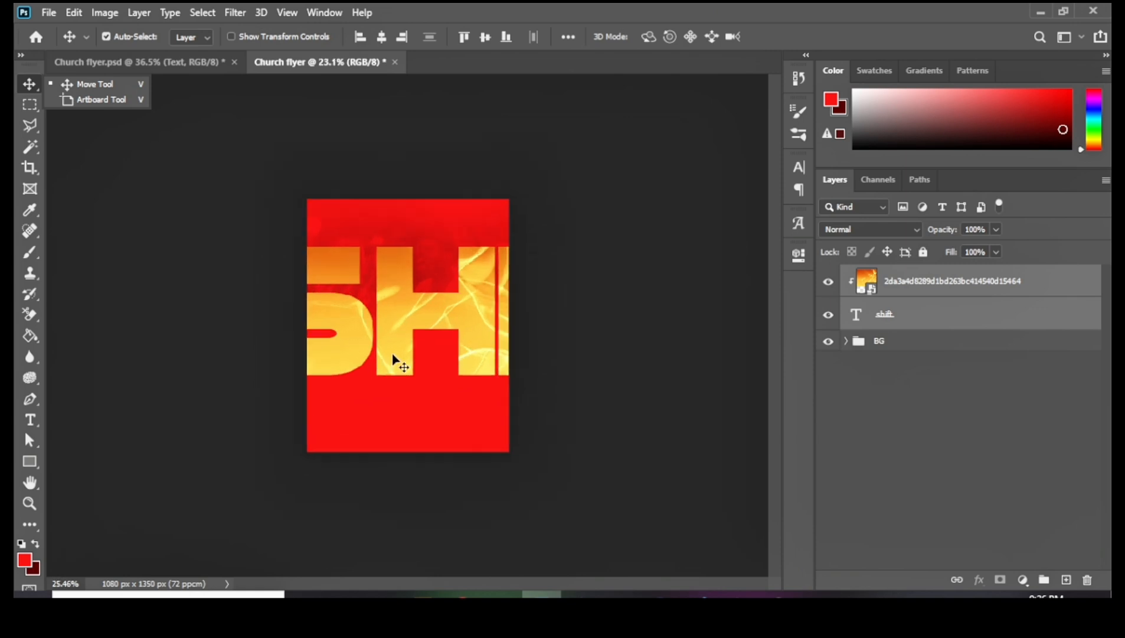
pyautogui.click(642, 311)
pyautogui.click(648, 311)
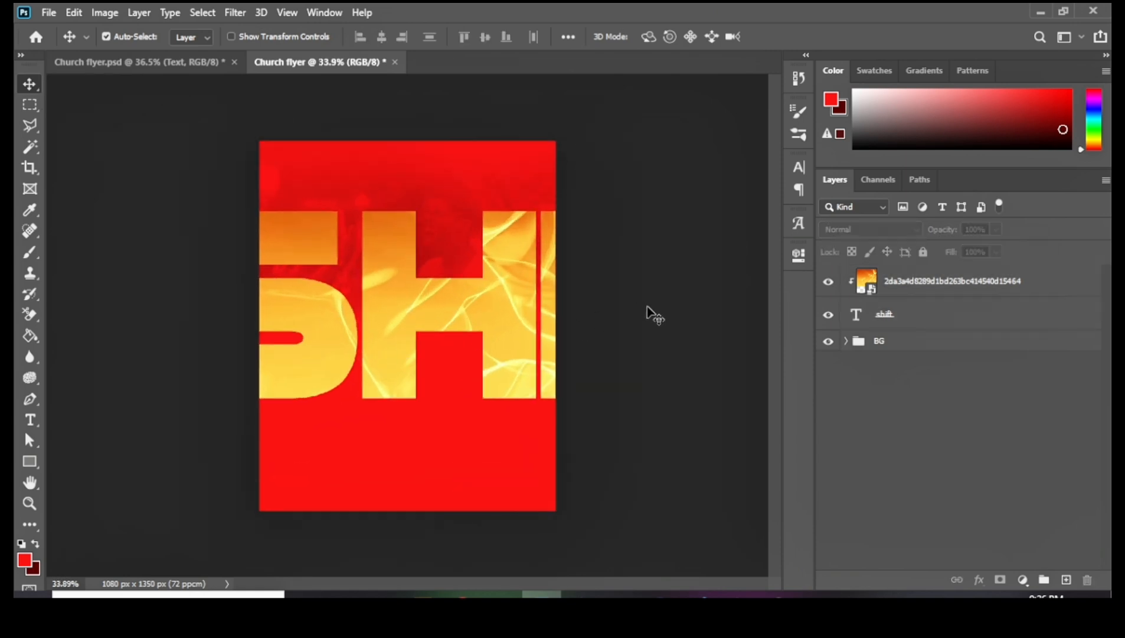
# Group the clipped flame image with the shift text layer and name the group BG text.
pyautogui.click(1019, 290)
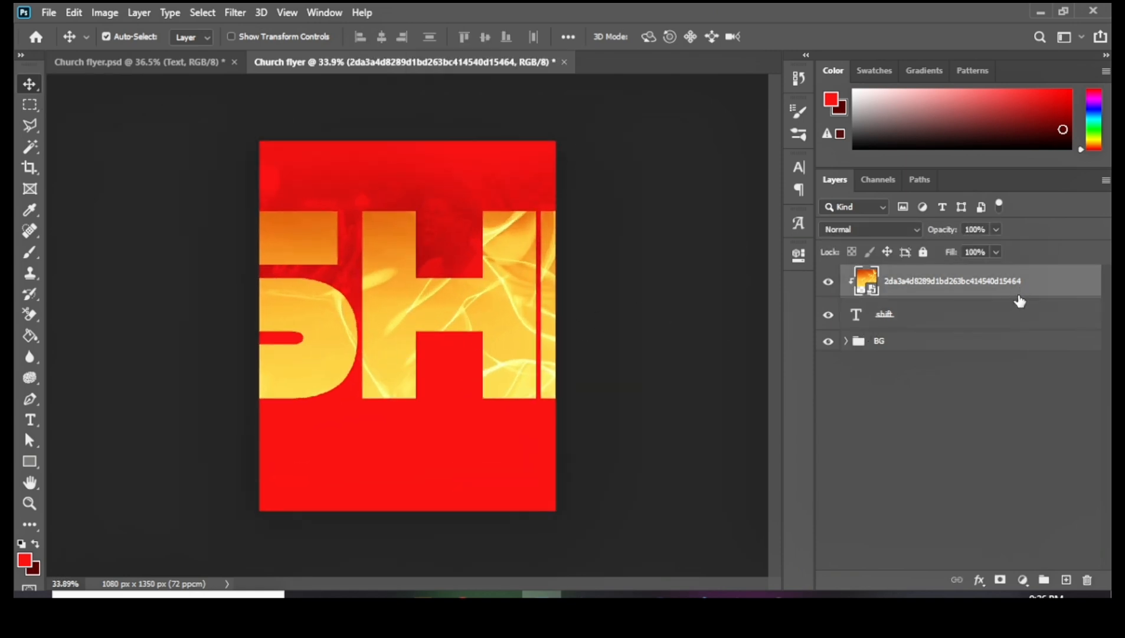
pyautogui.keyDown('shift'); pyautogui.click(989, 311); pyautogui.keyUp('shift')
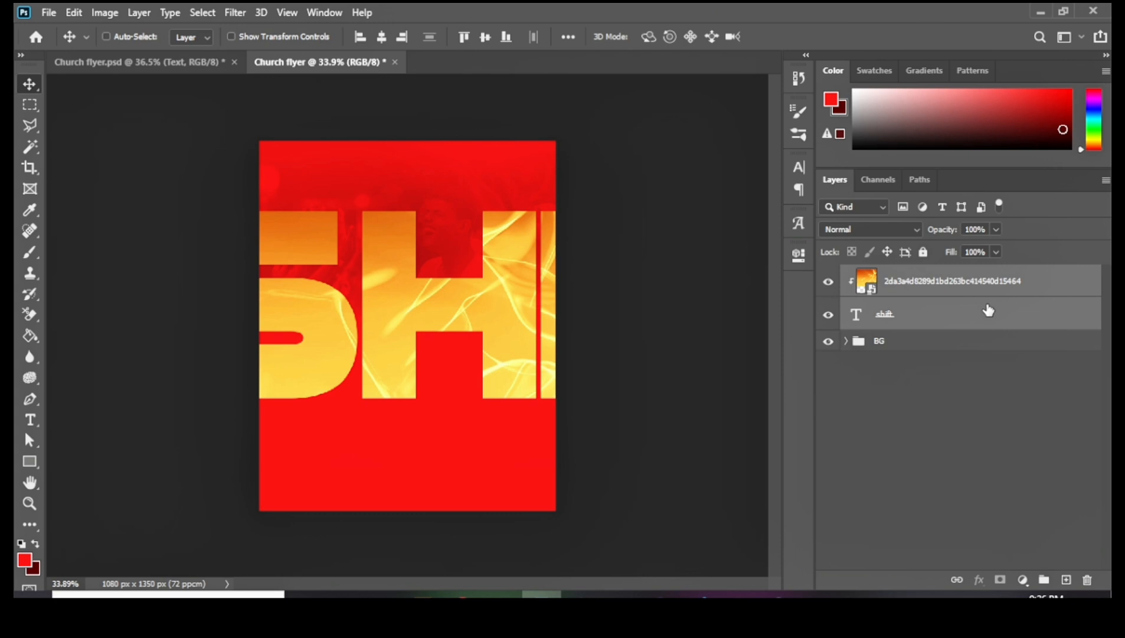
pyautogui.hotkey('ctrl', 'g')
pyautogui.doubleClick(886, 274)
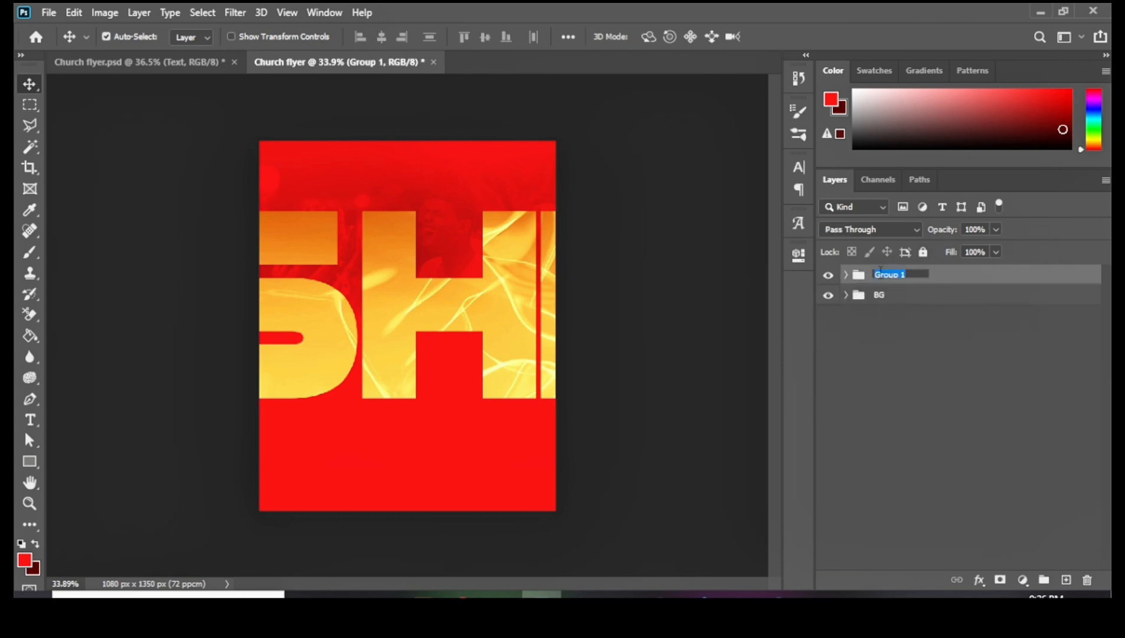
pyautogui.write('BG text')
pyautogui.press('Return')
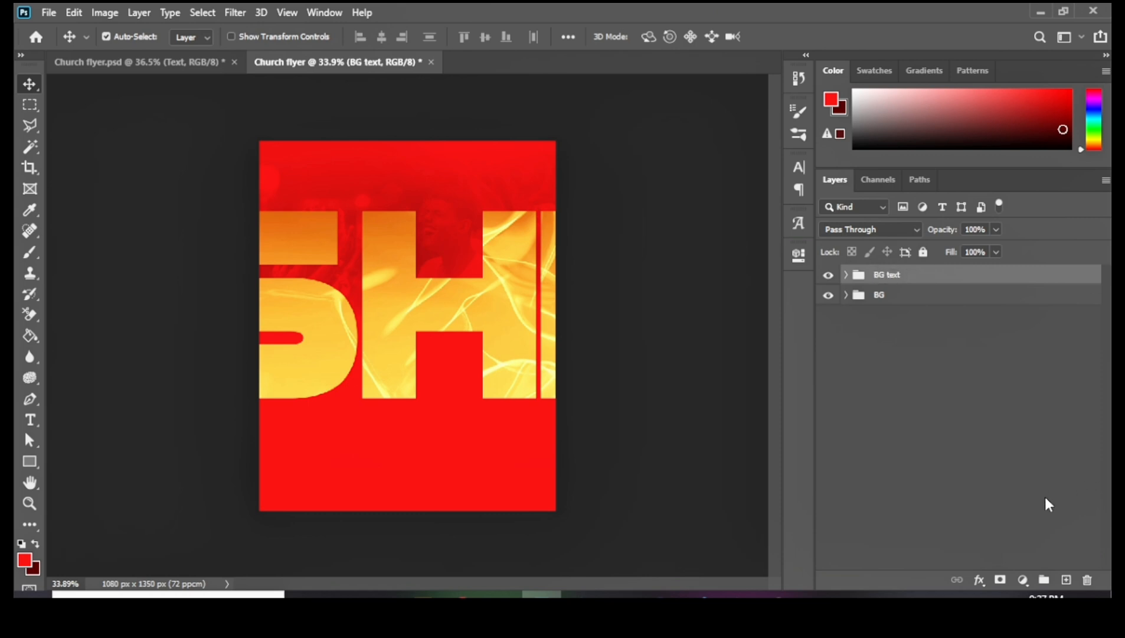
# Add a Hue/Saturation adjustment clipped to the BG text group, with its hue at about -30.
pyautogui.click(1021, 580)
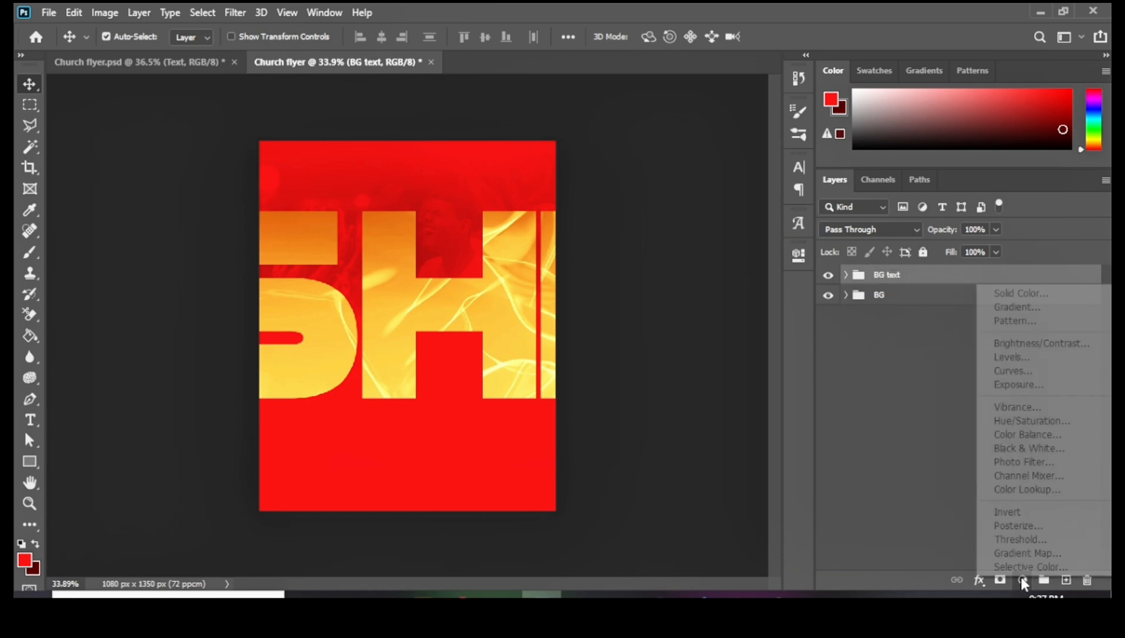
pyautogui.click(1017, 420)
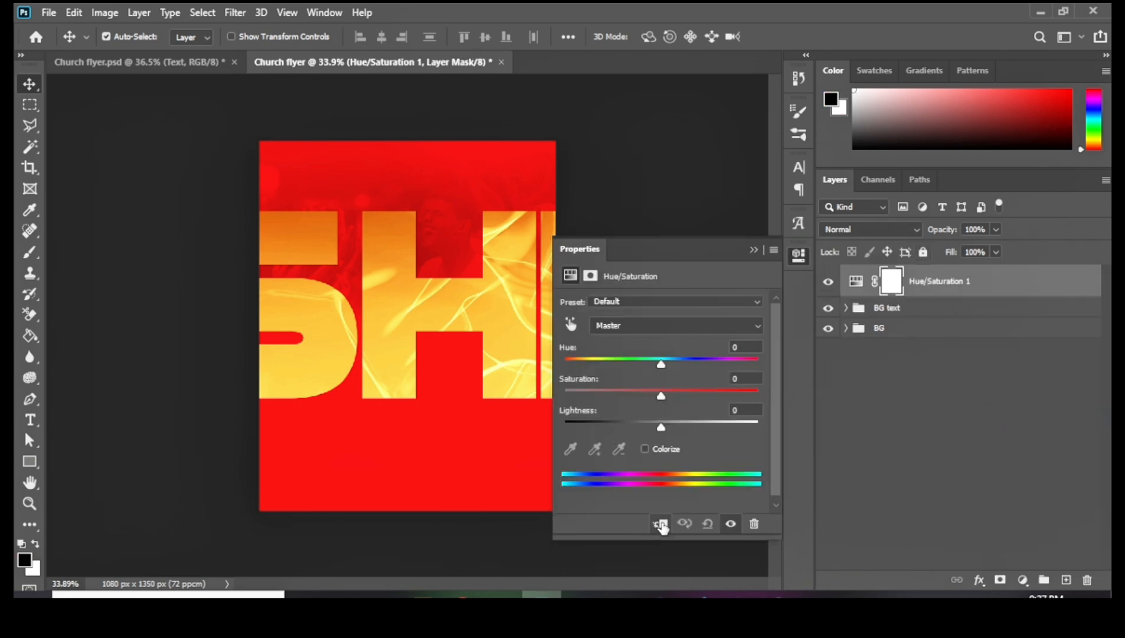
pyautogui.click(662, 523)
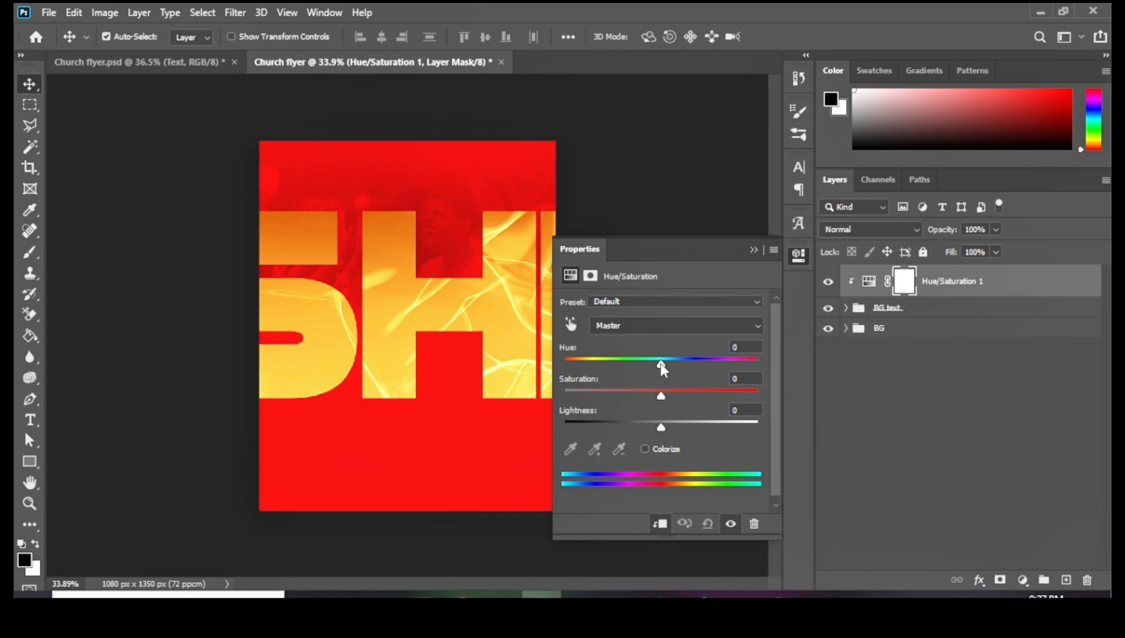
pyautogui.moveTo(661, 364); pyautogui.dragTo(642, 372)
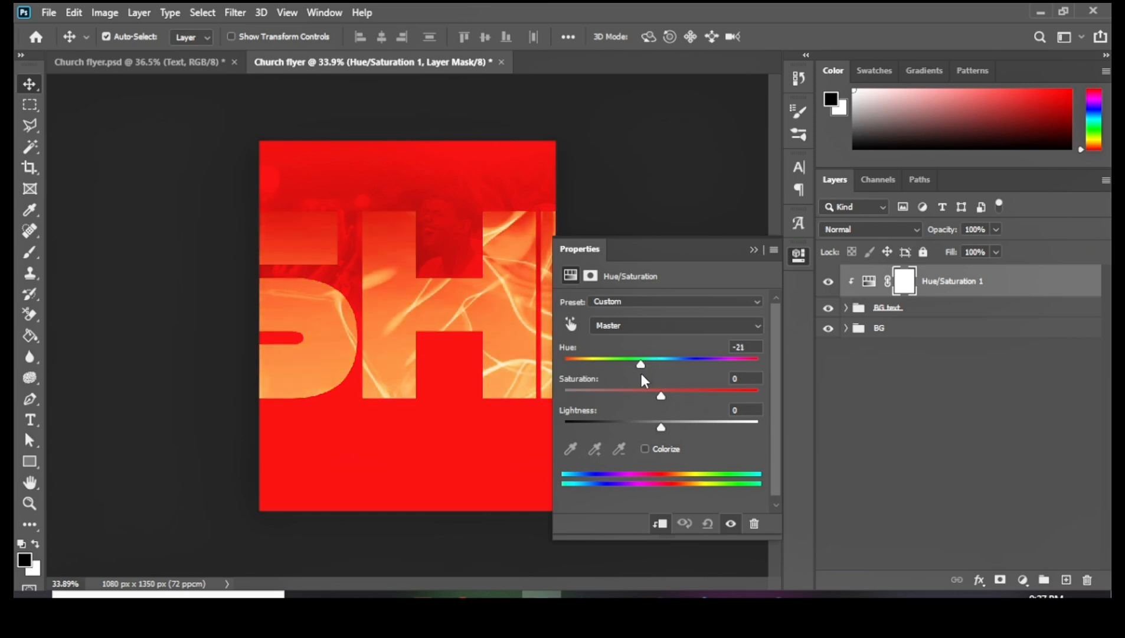
pyautogui.moveTo(639, 385); pyautogui.dragTo(635, 394)
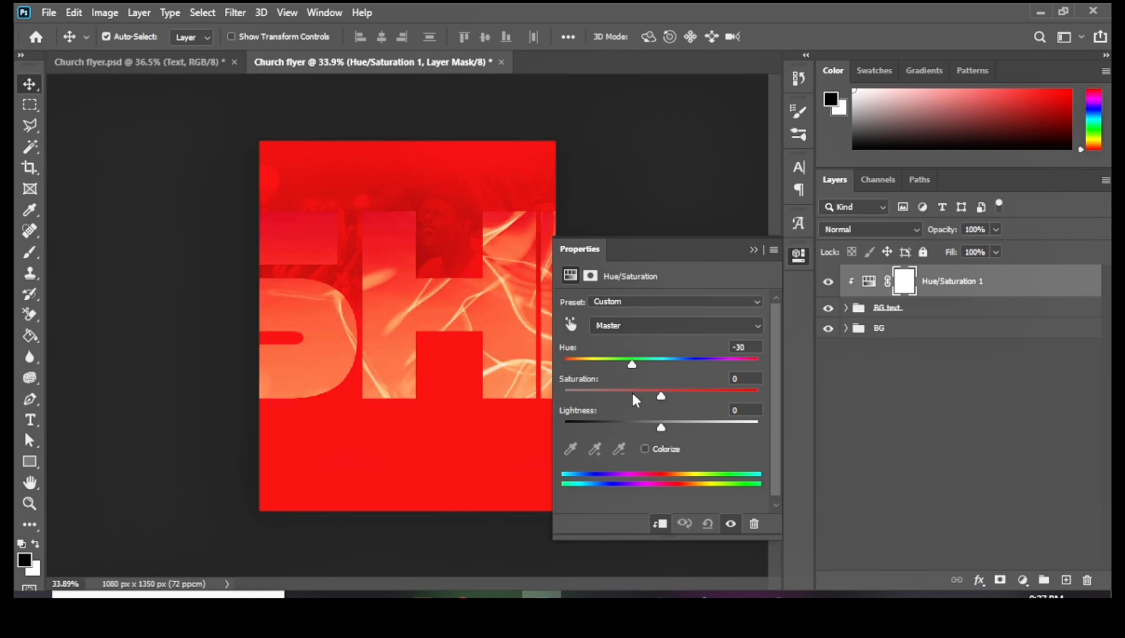
pyautogui.moveTo(632, 393); pyautogui.dragTo(630, 391)
pyautogui.click(754, 249)
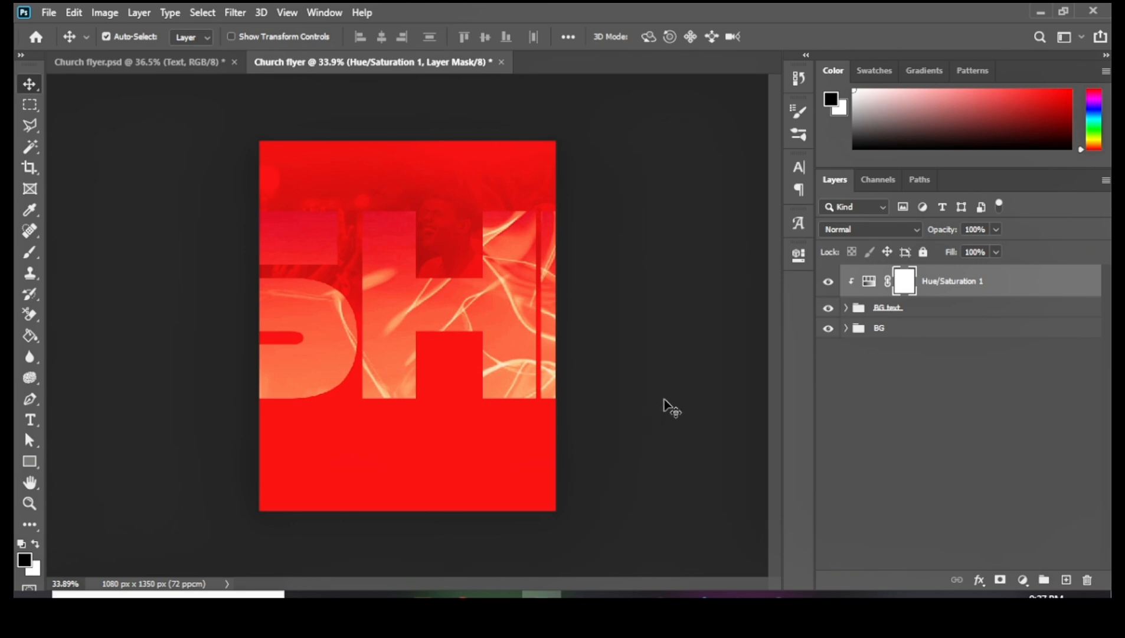
# Group the Hue/Saturation adjustment with the BG text group and name the new group BG text.
pyautogui.keyDown('shift'); pyautogui.click(960, 311); pyautogui.keyUp('shift')
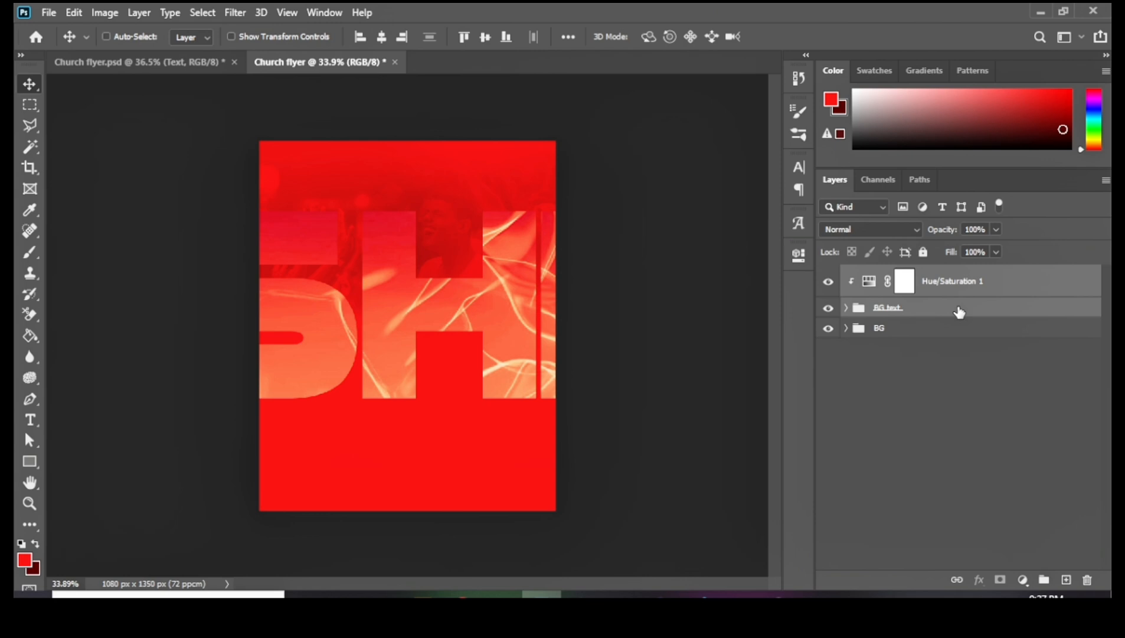
pyautogui.hotkey('ctrl', 'g')
pyautogui.doubleClick(890, 275)
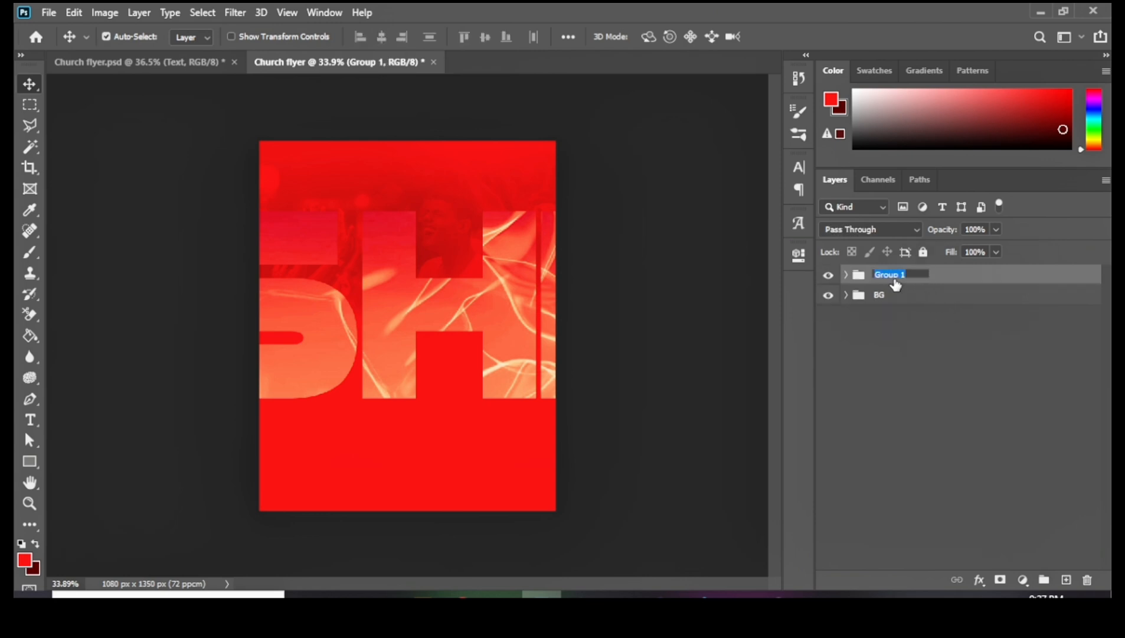
pyautogui.write('BG text')
pyautogui.press('Return')
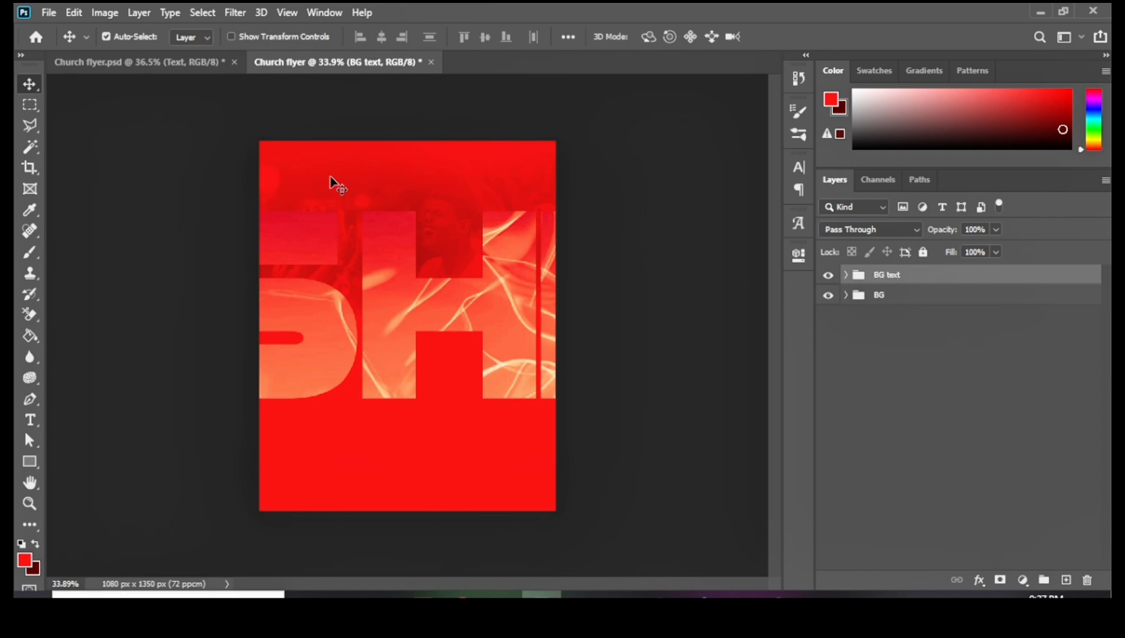
# Place the PhotoRoom-20230831_090242 photo on the flyer, scale it to about 49.56% and position it centrally in the lower half.
pyautogui.click(384, 594)
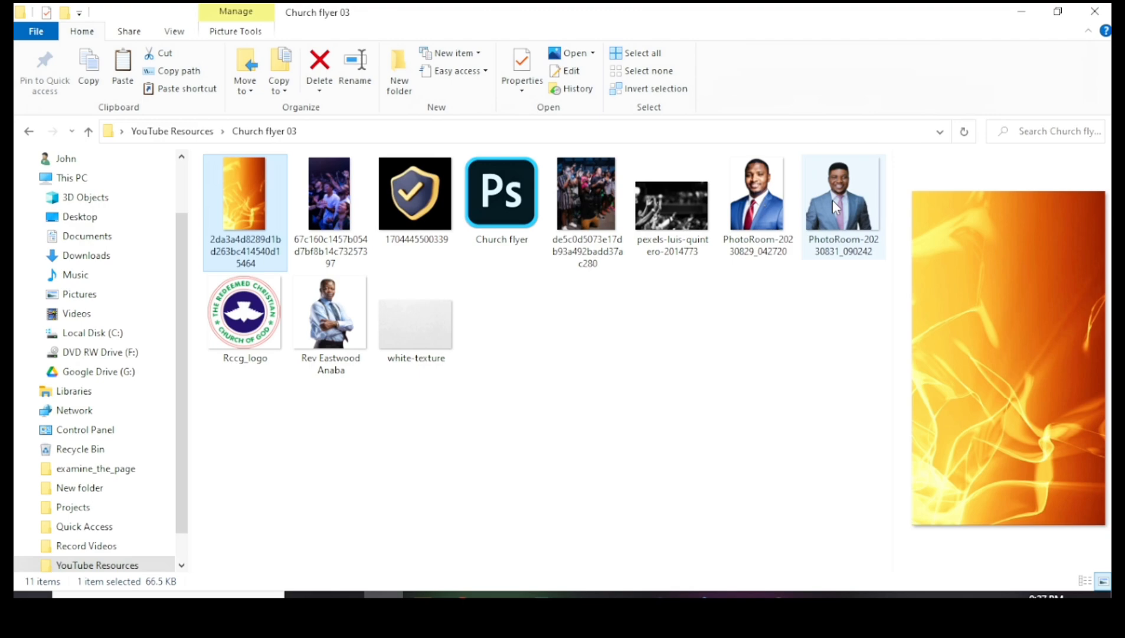
pyautogui.moveTo(832, 201); pyautogui.dragTo(415, 361)
pyautogui.moveTo(423, 189); pyautogui.dragTo(416, 225)
pyautogui.moveTo(407, 393); pyautogui.dragTo(402, 392)
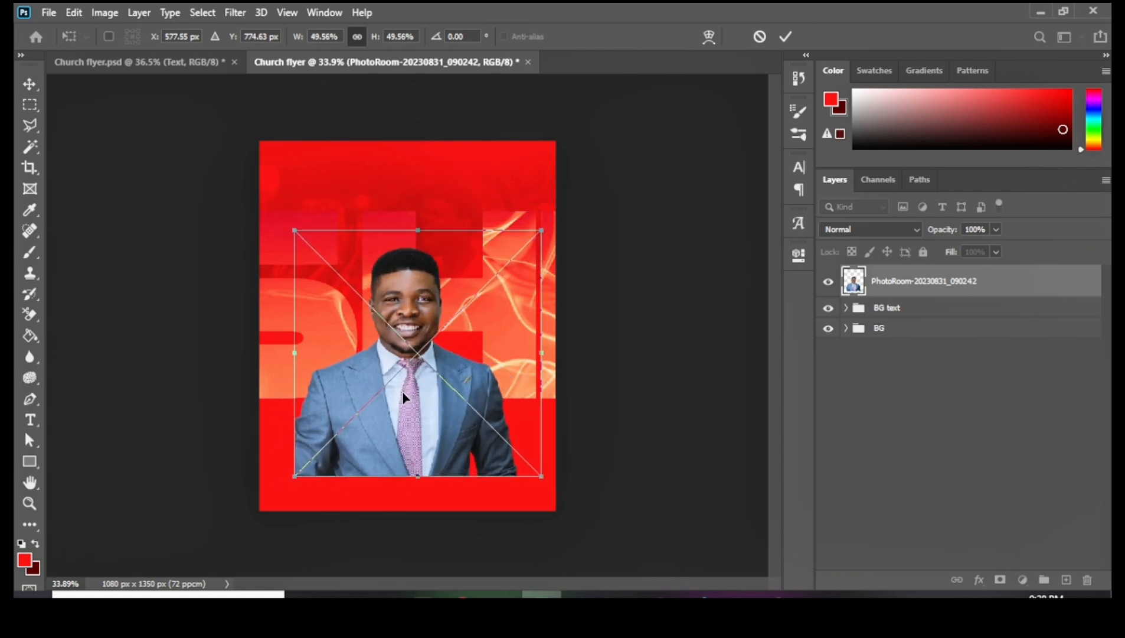
pyautogui.click(28, 82)
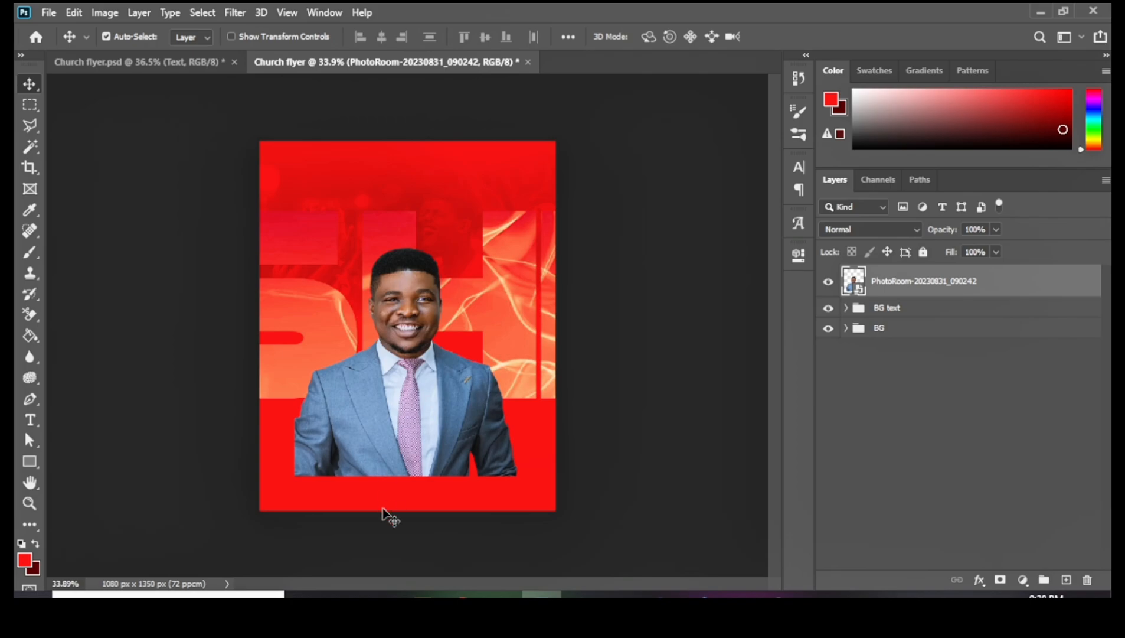
# Place the photo of the speaker in suspenders, scale it to about 169.20% and position it at the flyer's right side.
pyautogui.click(384, 597)
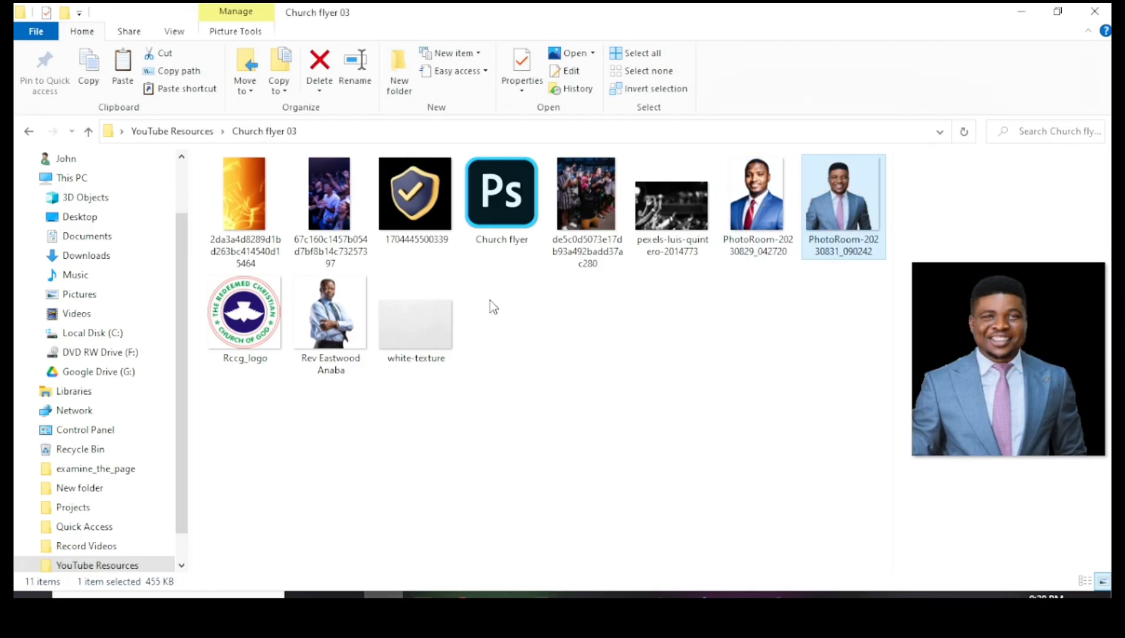
pyautogui.moveTo(329, 328); pyautogui.dragTo(441, 374)
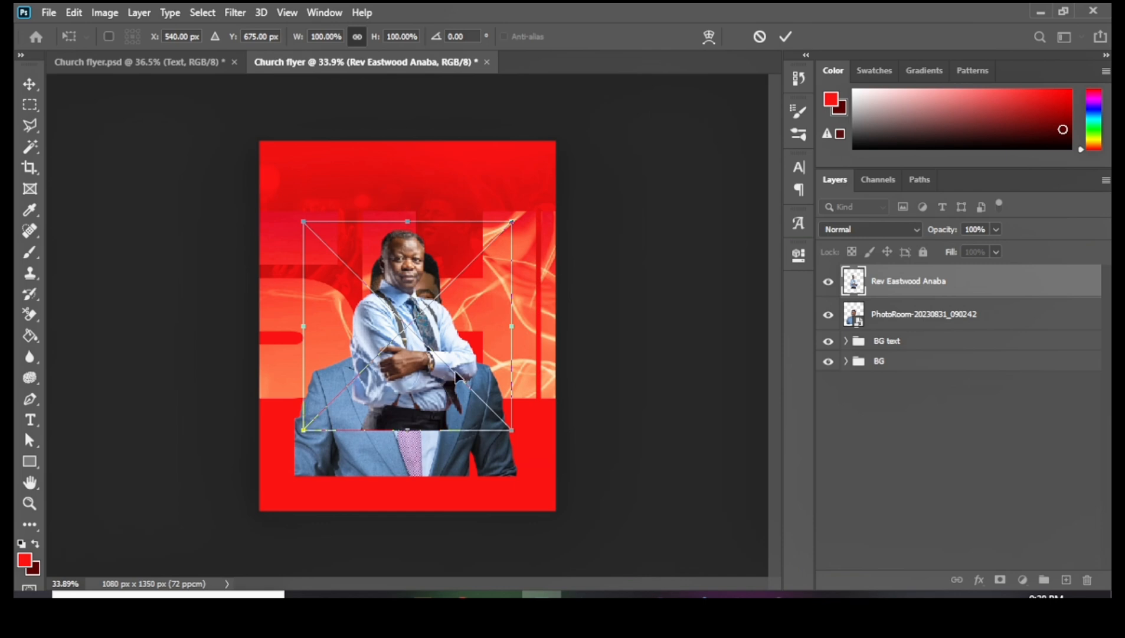
pyautogui.moveTo(506, 433); pyautogui.dragTo(565, 575)
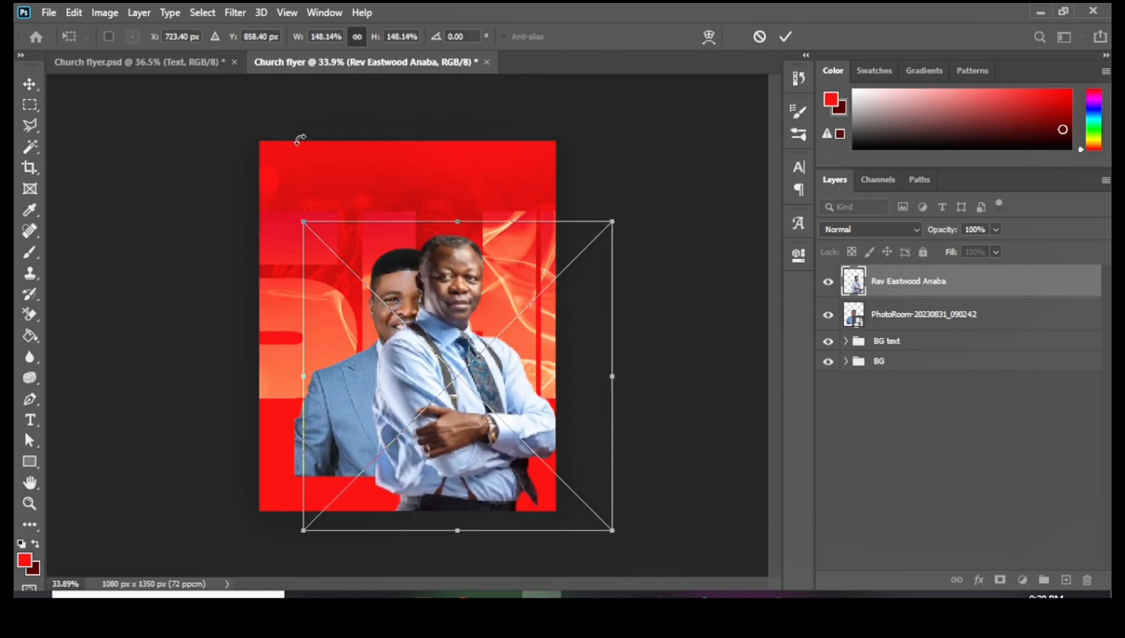
pyautogui.moveTo(479, 428); pyautogui.dragTo(513, 421)
pyautogui.moveTo(347, 526); pyautogui.dragTo(287, 574)
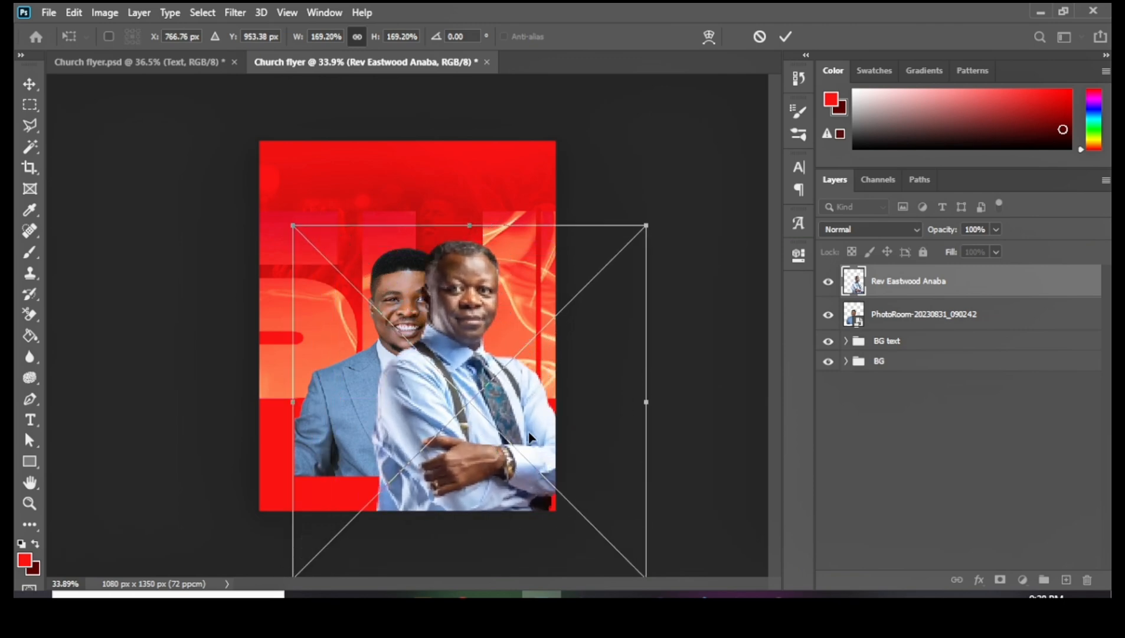
pyautogui.moveTo(519, 429)
pyautogui.mouseDown()
pyautogui.moveTo(535, 433)
pyautogui.moveTo(536, 421)
pyautogui.mouseUp()
pyautogui.click(30, 84)
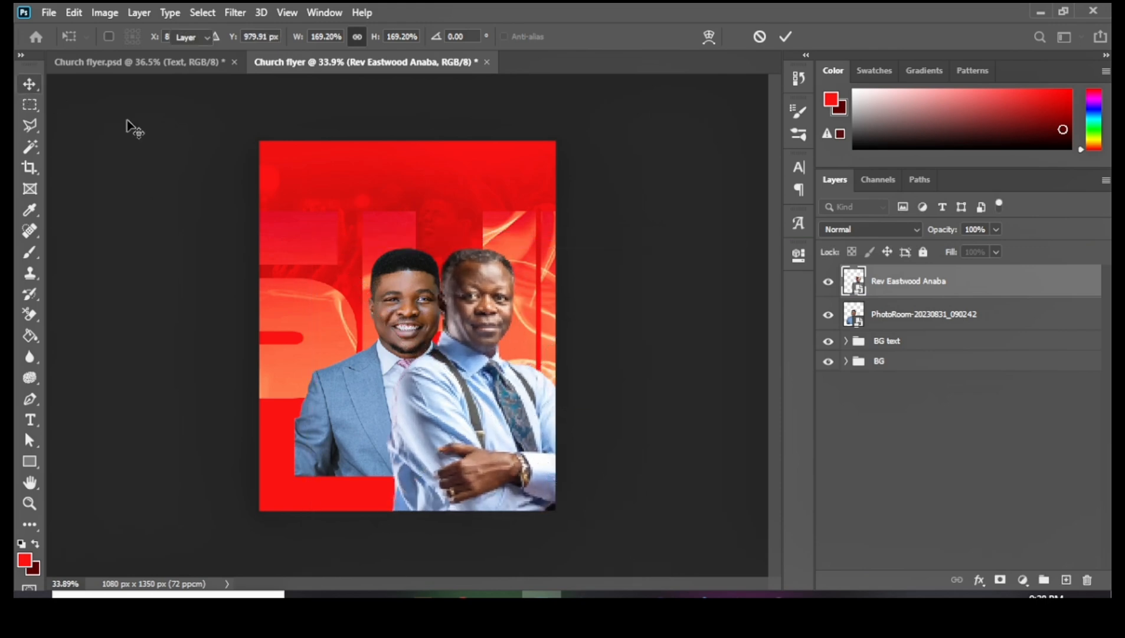
# Move the suspenders speaker's layer below the PhotoRoom-20230831_090242 layer, scale it to about 132.39% and position him behind the grey-suited man's shoulder.
pyautogui.moveTo(917, 285); pyautogui.dragTo(900, 319)
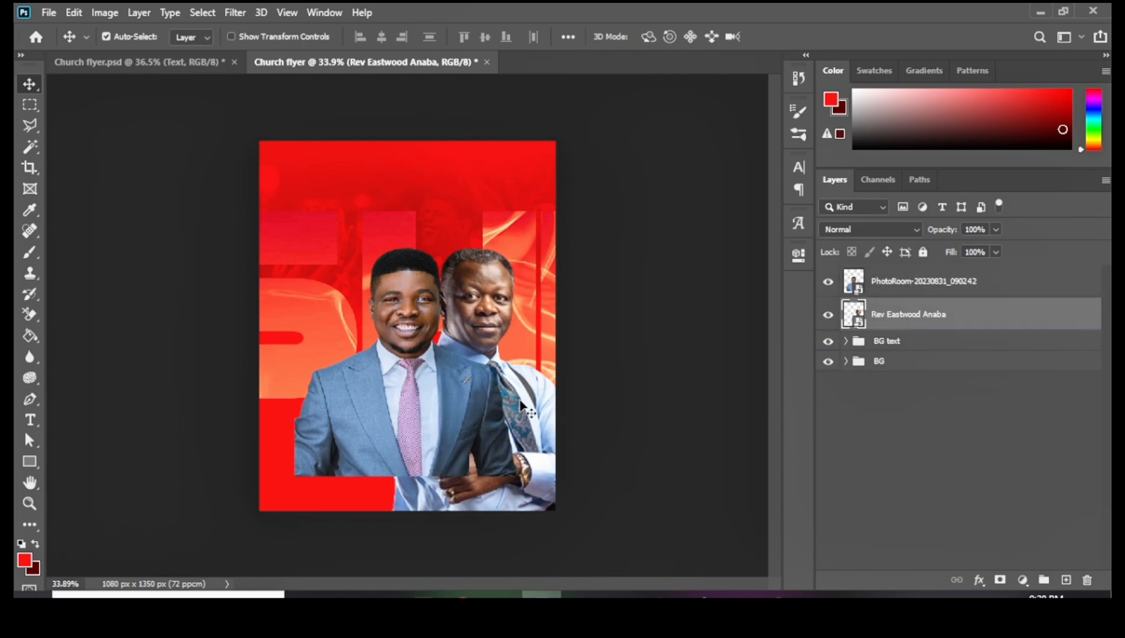
pyautogui.hotkey('ctrl', 't')
pyautogui.scroll(-3, 597, 519)
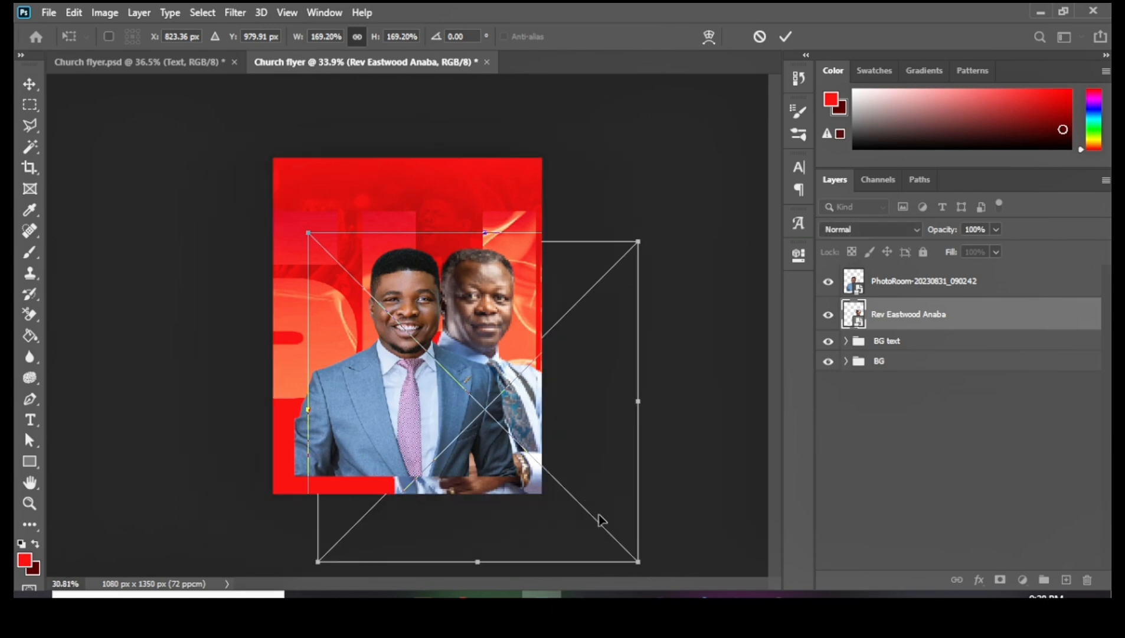
pyautogui.moveTo(581, 508); pyautogui.dragTo(542, 468)
pyautogui.moveTo(466, 360); pyautogui.dragTo(483, 371)
pyautogui.moveTo(556, 475); pyautogui.dragTo(547, 460)
pyautogui.moveTo(494, 404); pyautogui.dragTo(500, 405)
pyautogui.moveTo(553, 272); pyautogui.dragTo(555, 269)
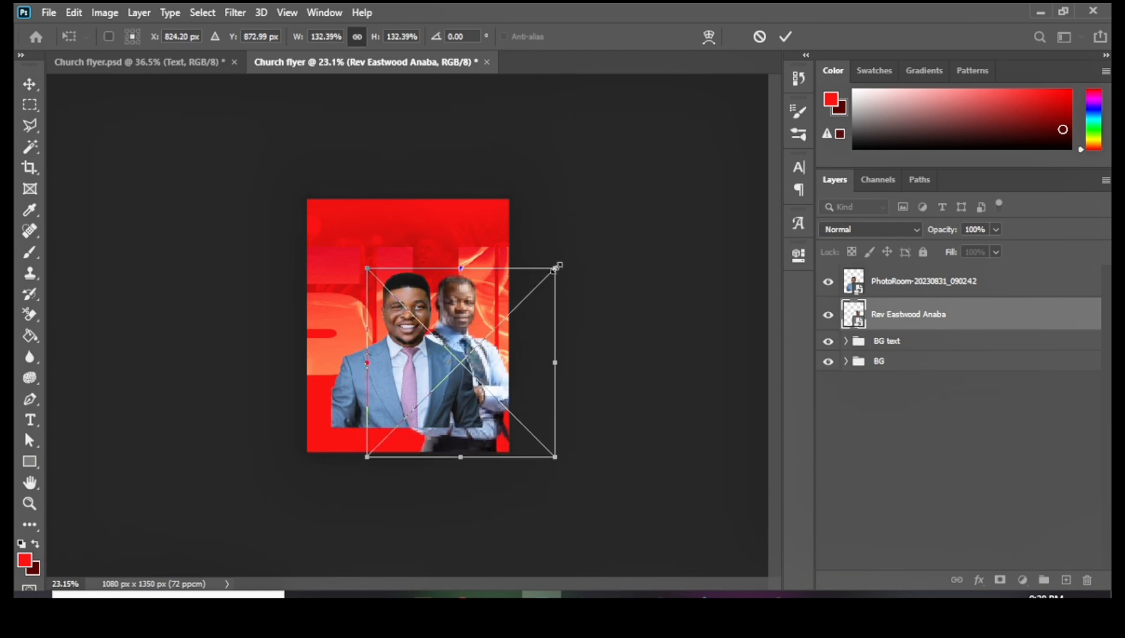
pyautogui.click(33, 82)
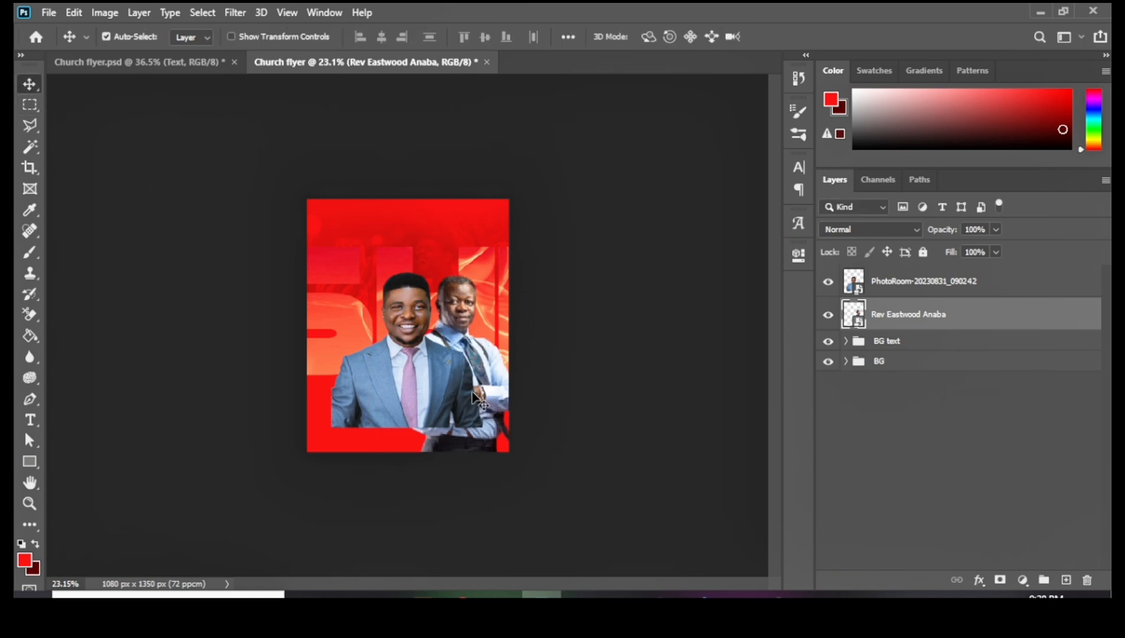
pyautogui.scroll(4, 464, 389)
pyautogui.moveTo(513, 350); pyautogui.dragTo(511, 357)
# Place the PhotoRoom-20230829_042720 photo behind the centre speaker, scale it to about 14.52% and position it at the flyer's left side.
pyautogui.click(384, 594)
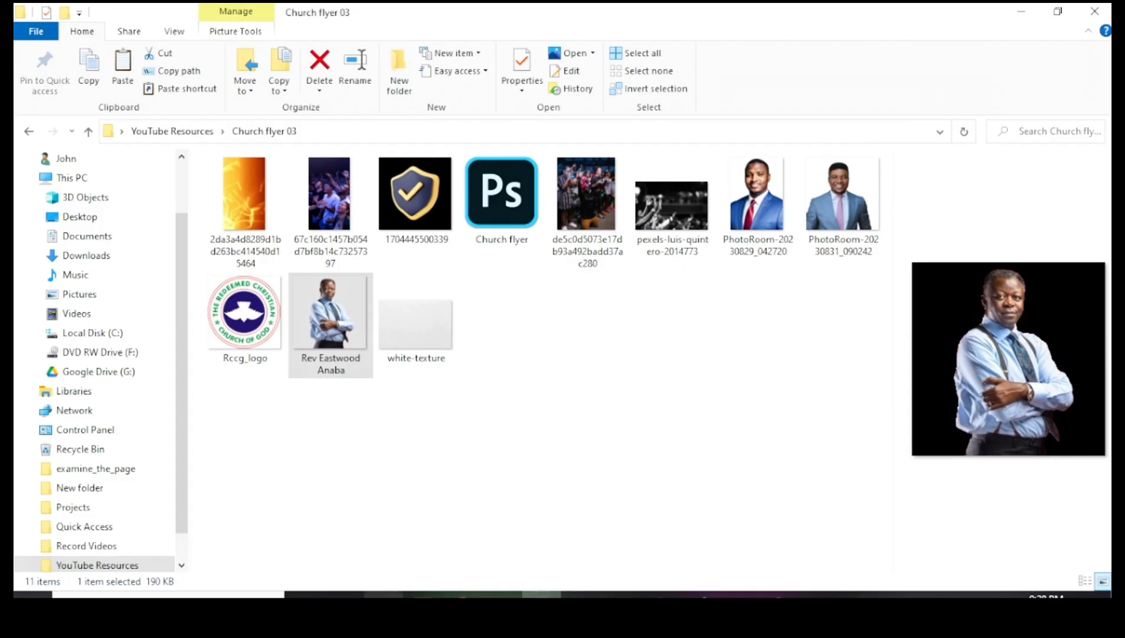
pyautogui.moveTo(750, 209); pyautogui.dragTo(324, 368)
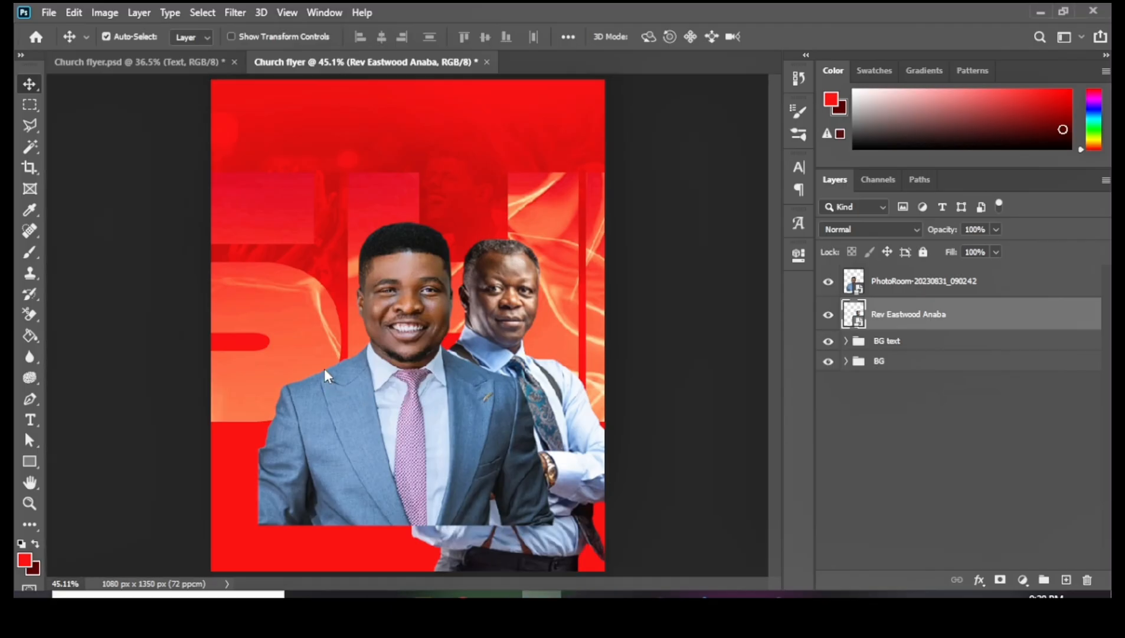
pyautogui.hotkey('ctrl', '-')
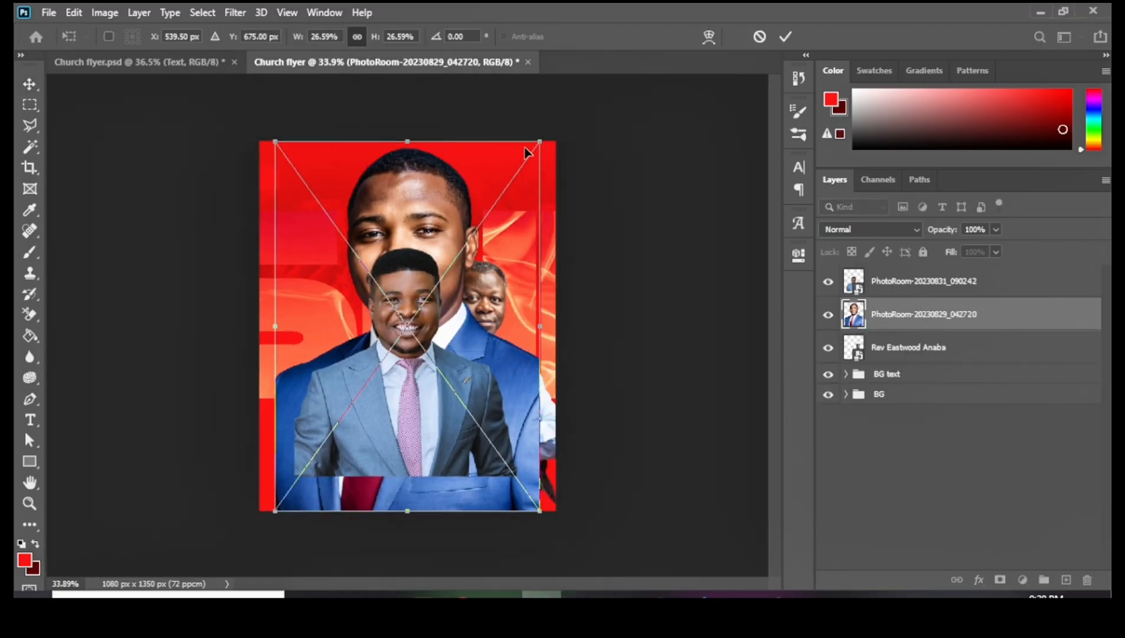
pyautogui.moveTo(539, 137); pyautogui.dragTo(379, 228)
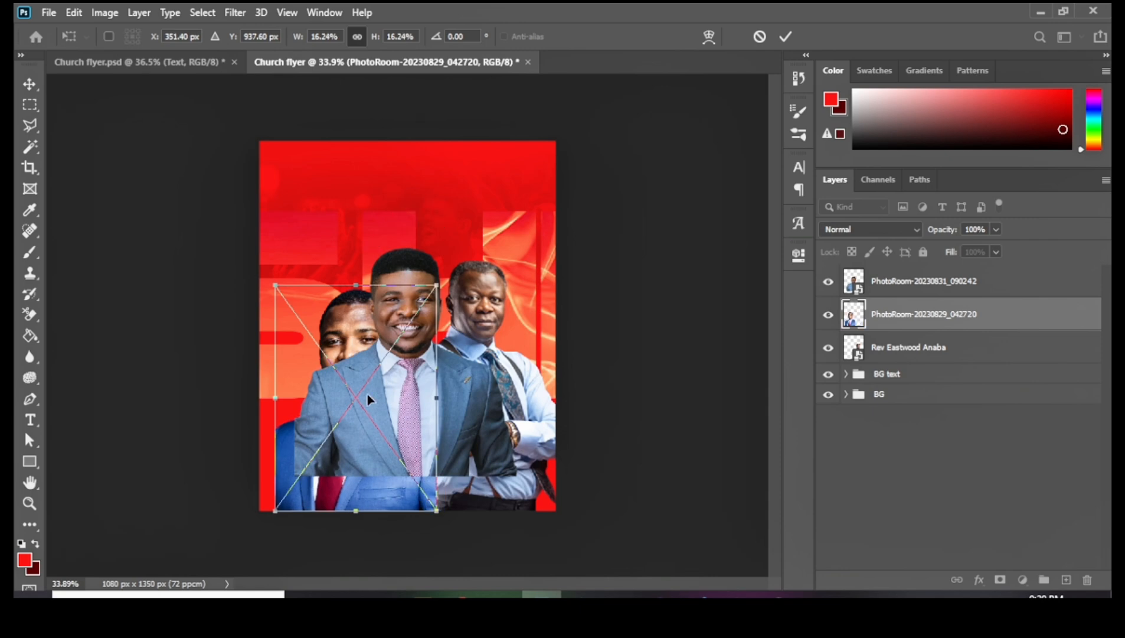
pyautogui.moveTo(358, 429); pyautogui.dragTo(339, 380)
pyautogui.moveTo(422, 239); pyautogui.dragTo(404, 263)
pyautogui.moveTo(361, 378); pyautogui.dragTo(362, 362)
pyautogui.click(28, 89)
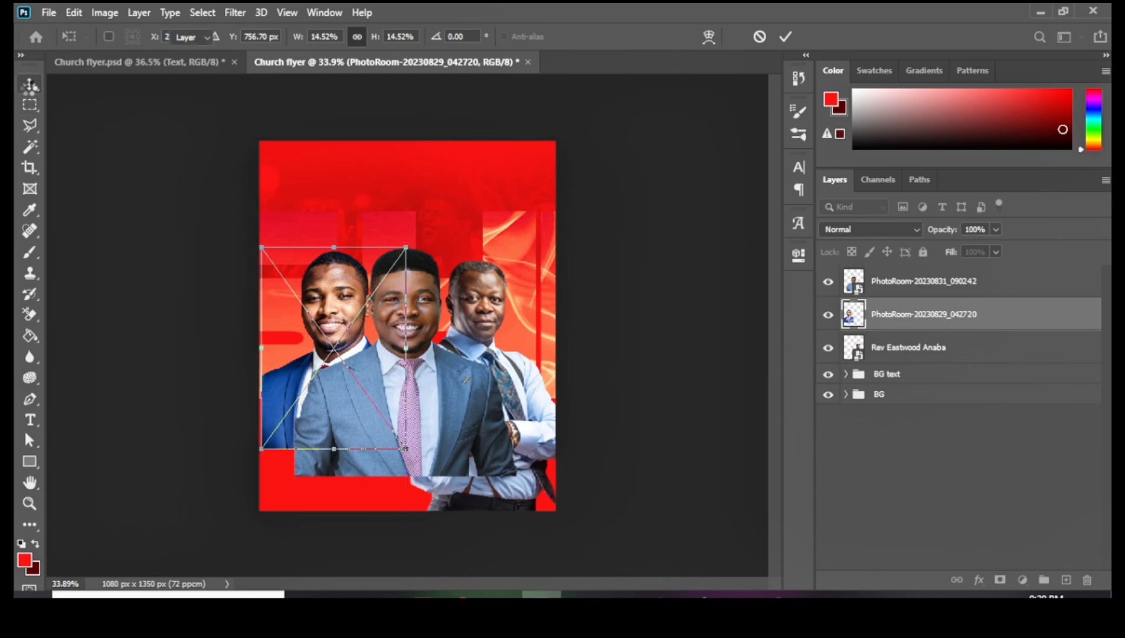
# Nudge the left speaker's photo slightly down and fine-tune the right speaker's position.
pyautogui.scroll(3, 346, 350)
pyautogui.moveTo(341, 330); pyautogui.dragTo(341, 342)
pyautogui.moveTo(567, 459); pyautogui.dragTo(572, 454)
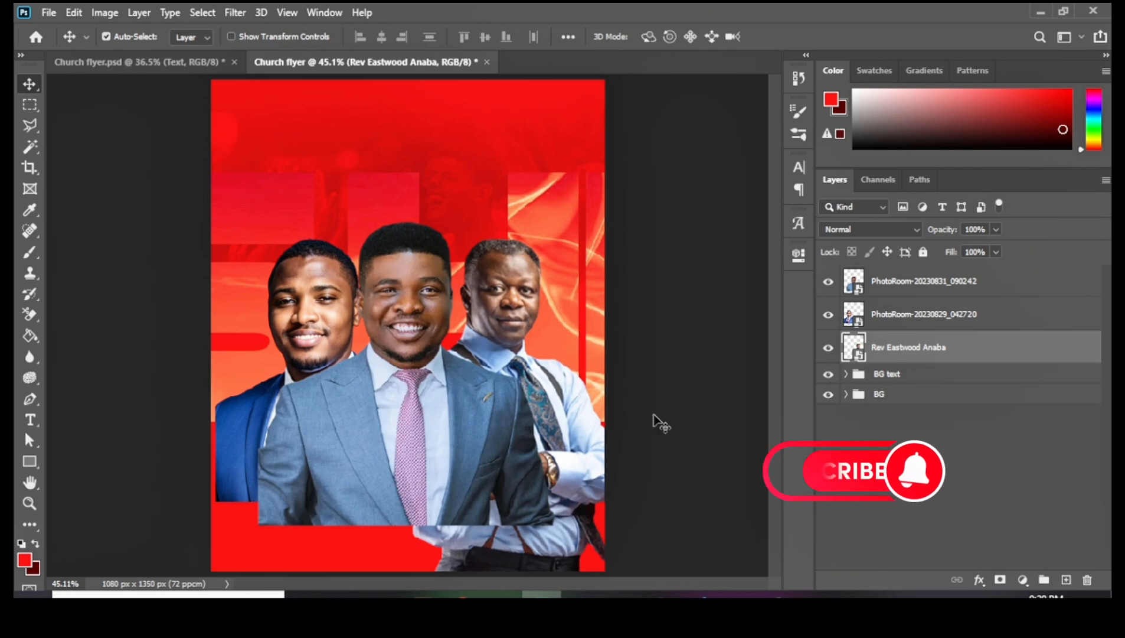
# Move the three speaker photos together about 132 px up and 11 px left.
pyautogui.keyDown('shift'); pyautogui.click(954, 282); pyautogui.keyUp('shift')
pyautogui.scroll(-3, 440, 387)
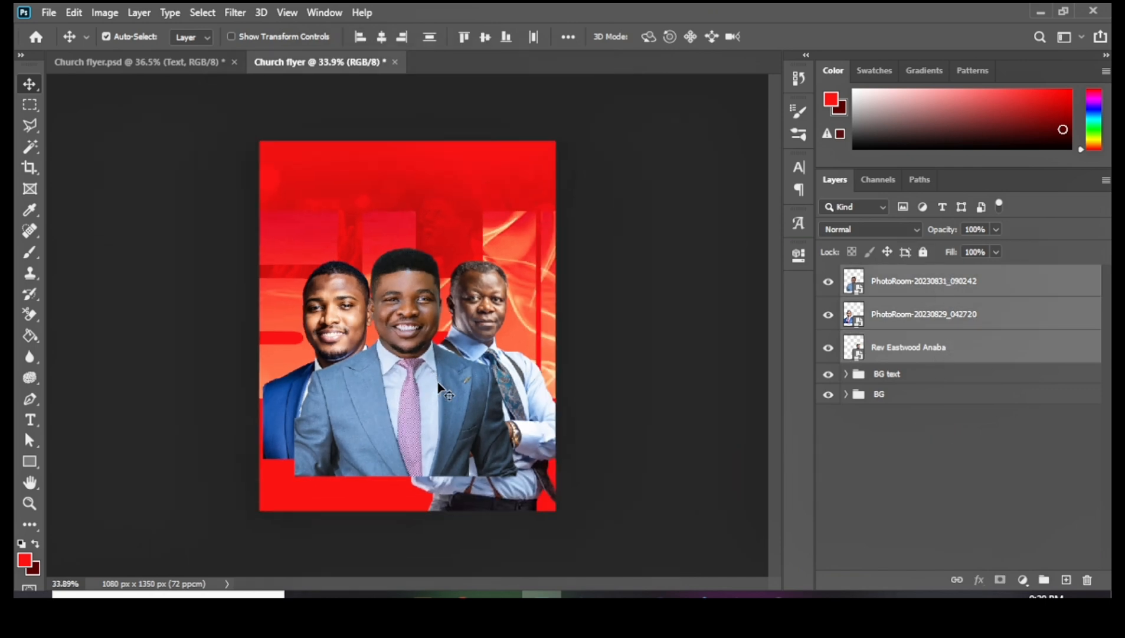
pyautogui.press('ctrl')
pyautogui.hotkey('ctrl', 't')
pyautogui.scroll(-1, 411, 391)
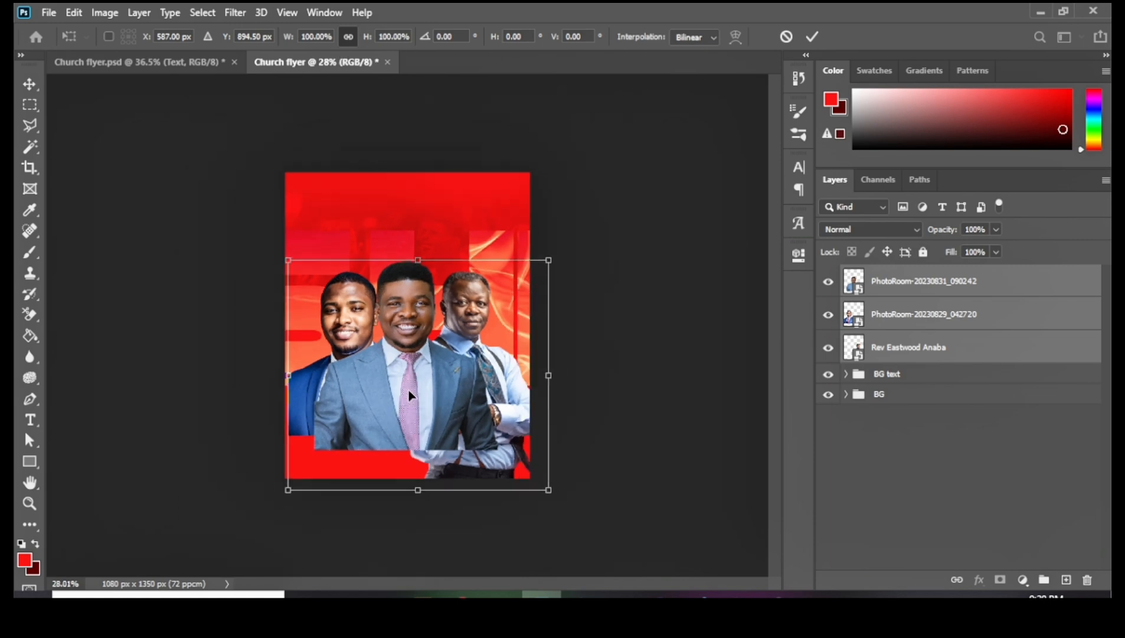
pyautogui.moveTo(415, 413); pyautogui.dragTo(415, 392)
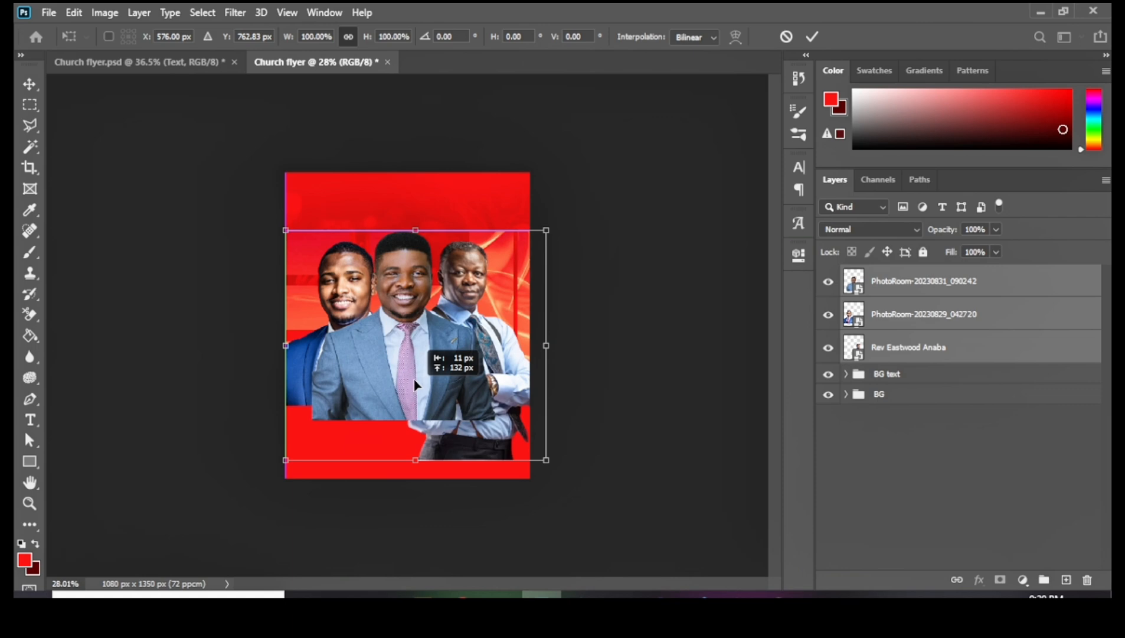
pyautogui.moveTo(415, 384); pyautogui.dragTo(415, 390)
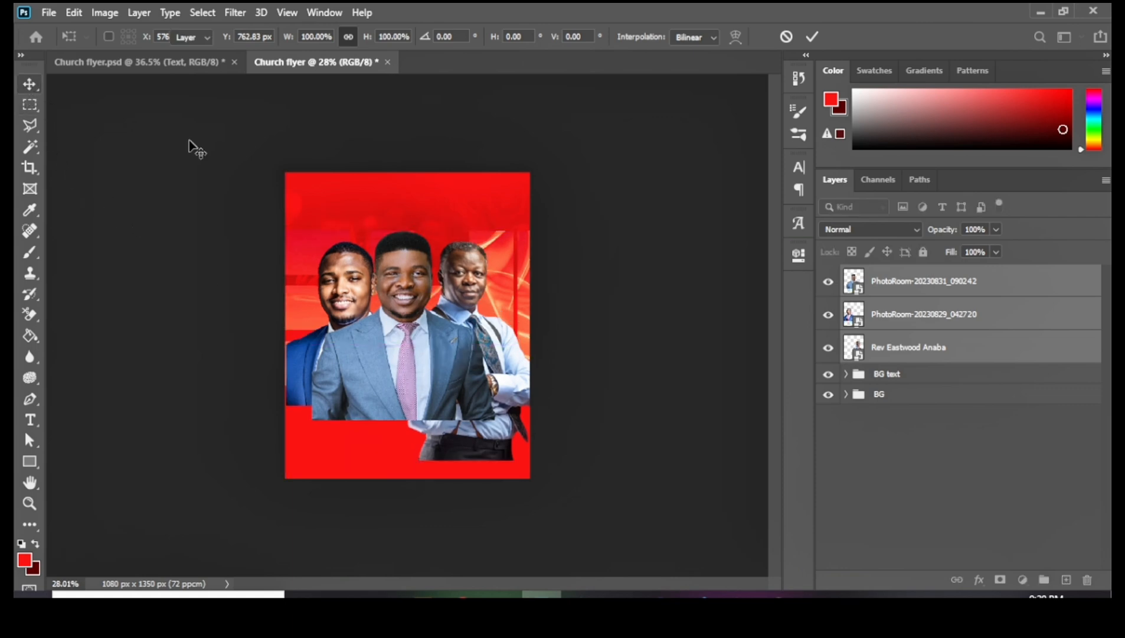
pyautogui.press('Return')
# Compare the speaker arrangement with the finished reference flyer.
pyautogui.click(136, 62)
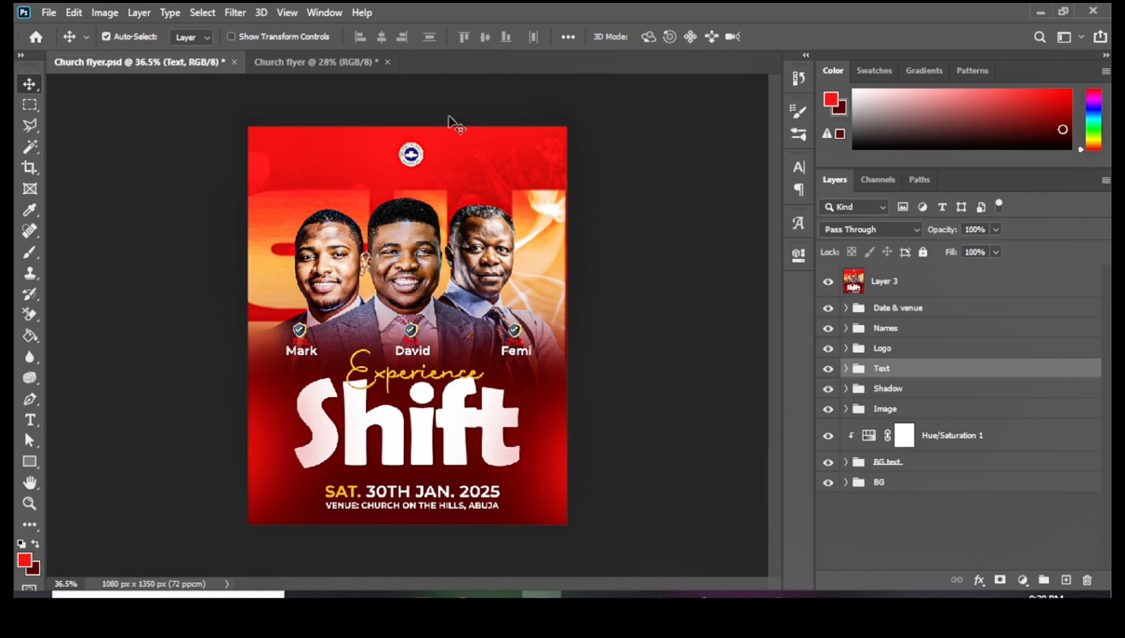
pyautogui.click(319, 62)
pyautogui.scroll(1, 367, 407)
pyautogui.scroll(1, 402, 348)
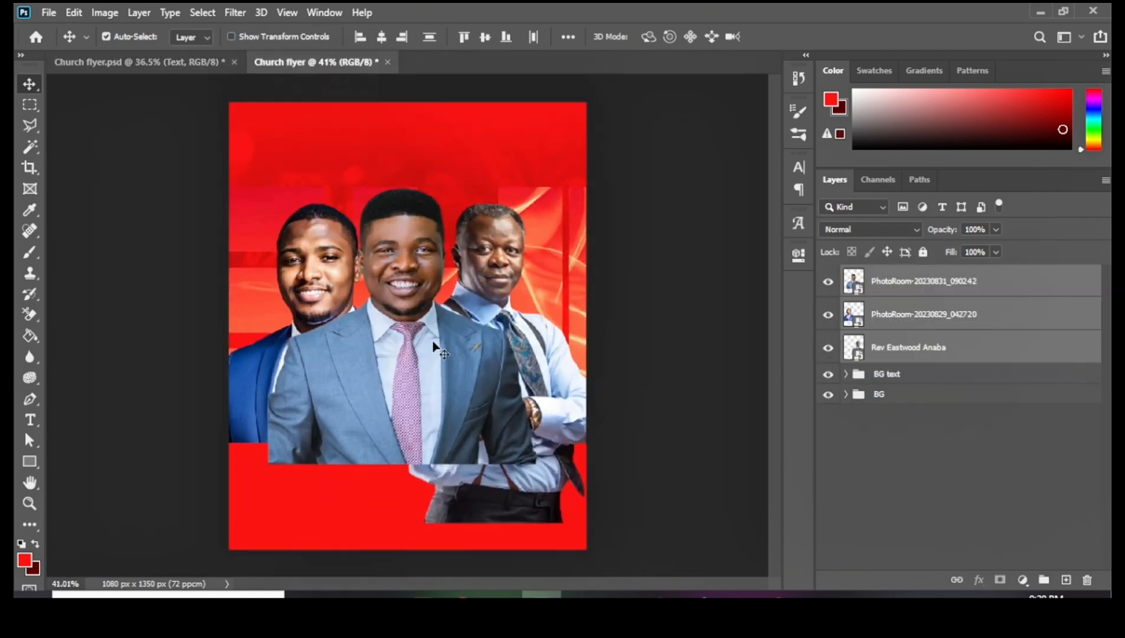
# Toggle the visibility of the right and centre speaker layers to check which photo each one holds.
pyautogui.click(964, 350)
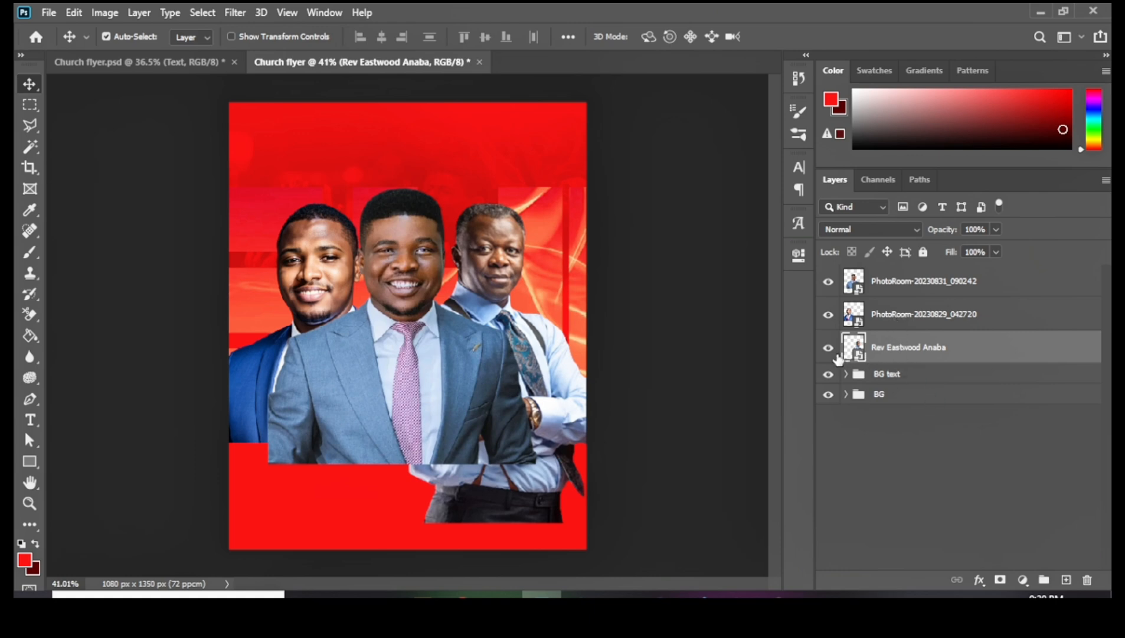
pyautogui.click(829, 348)
pyautogui.click(829, 348)
pyautogui.click(857, 317)
pyautogui.click(898, 288)
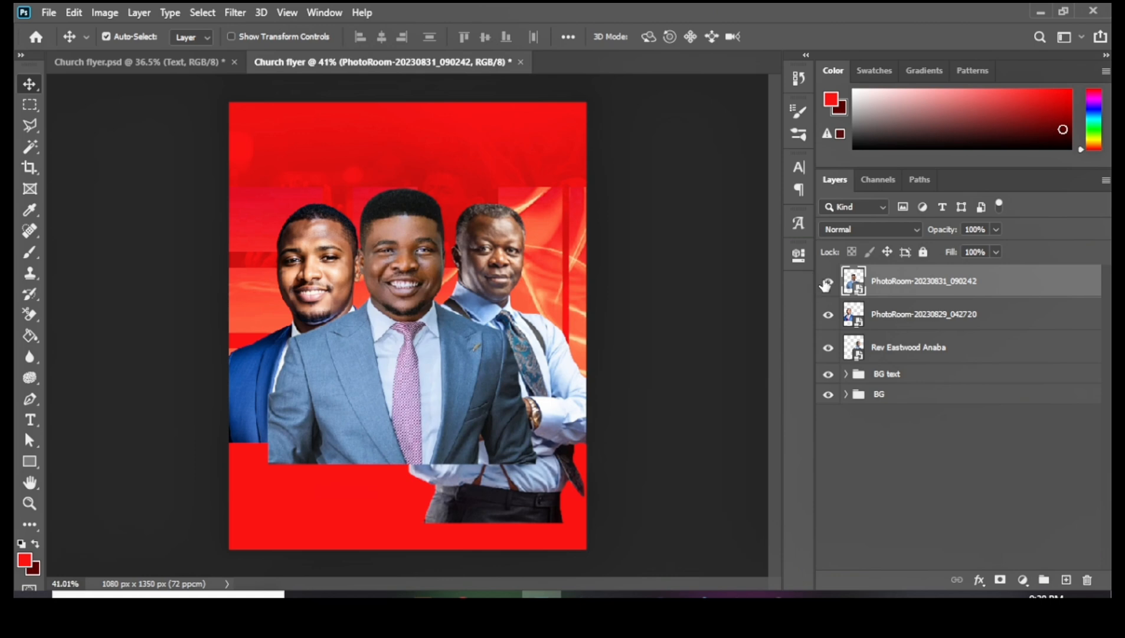
pyautogui.click(827, 283)
pyautogui.click(828, 282)
pyautogui.click(231, 11)
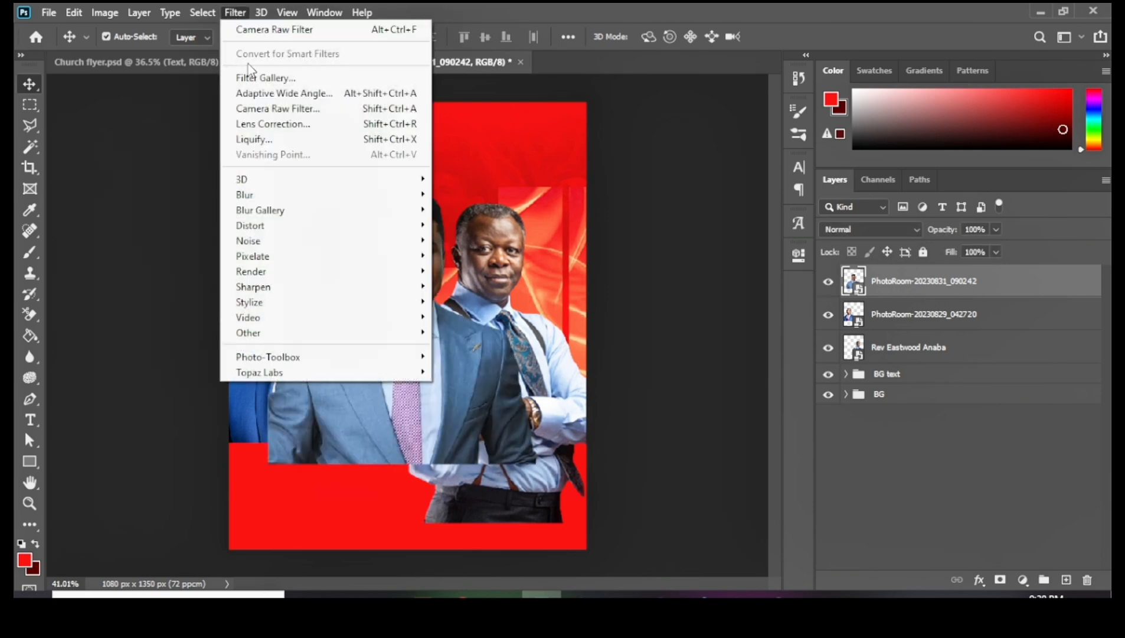
pyautogui.click(271, 110)
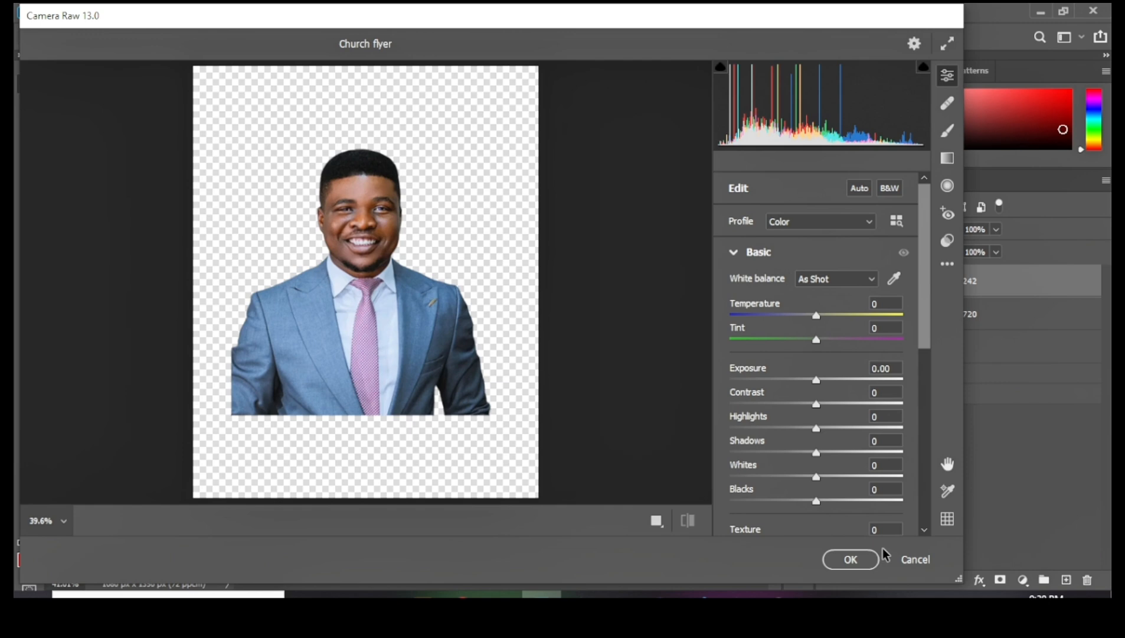
pyautogui.click(914, 559)
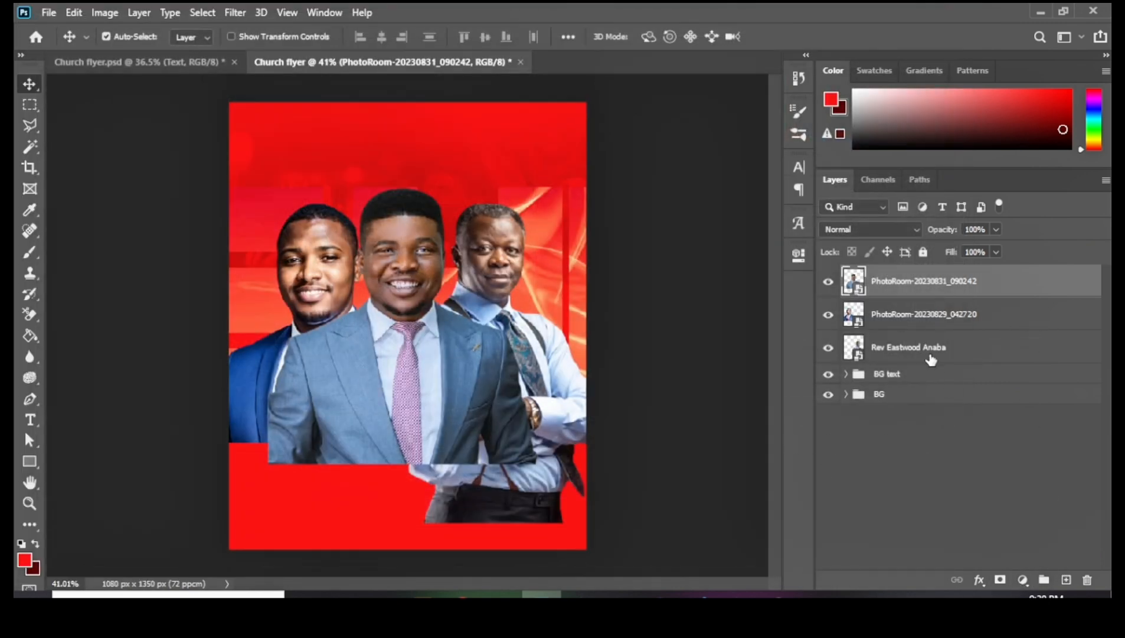
# Add a layer mask to each of the three speaker photo layers.
pyautogui.click(998, 580)
pyautogui.click(972, 321)
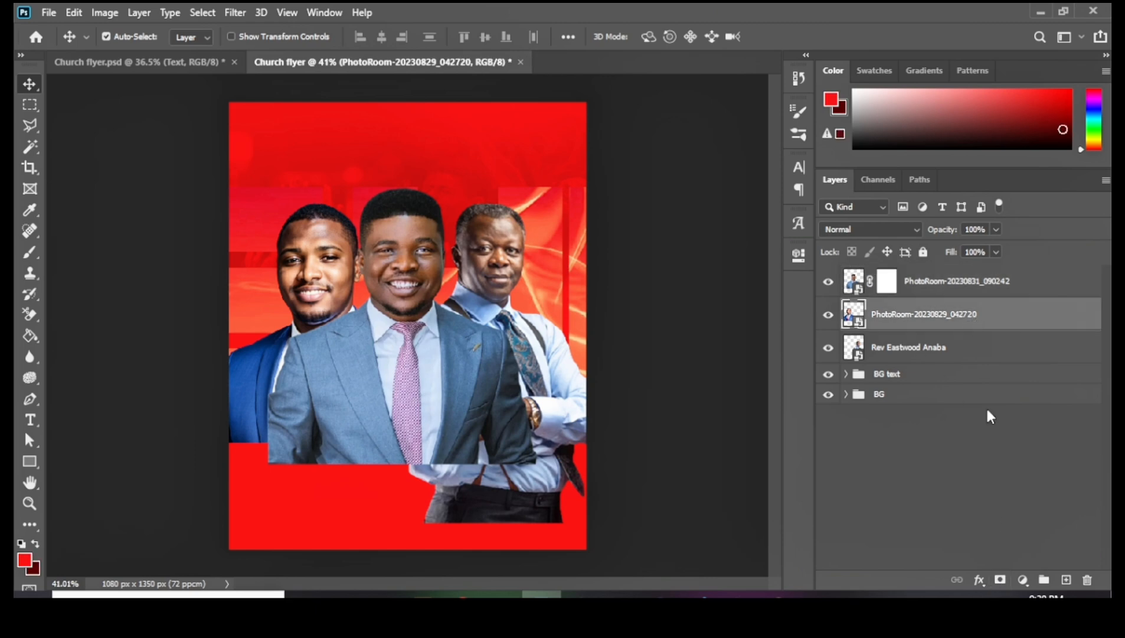
pyautogui.click(999, 580)
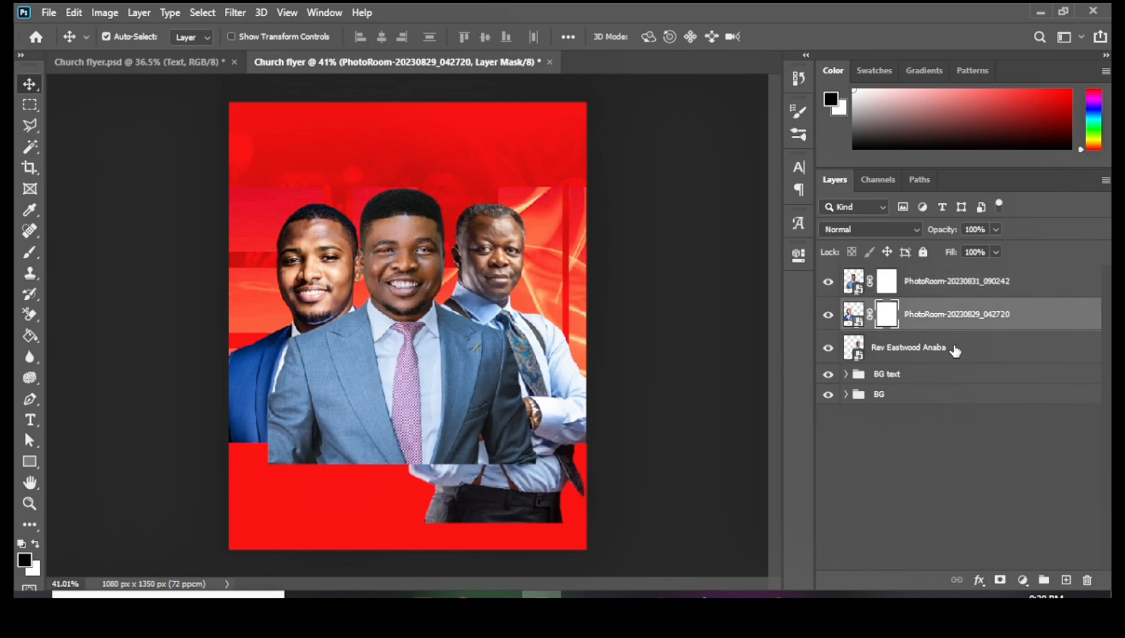
pyautogui.click(955, 349)
pyautogui.click(1000, 580)
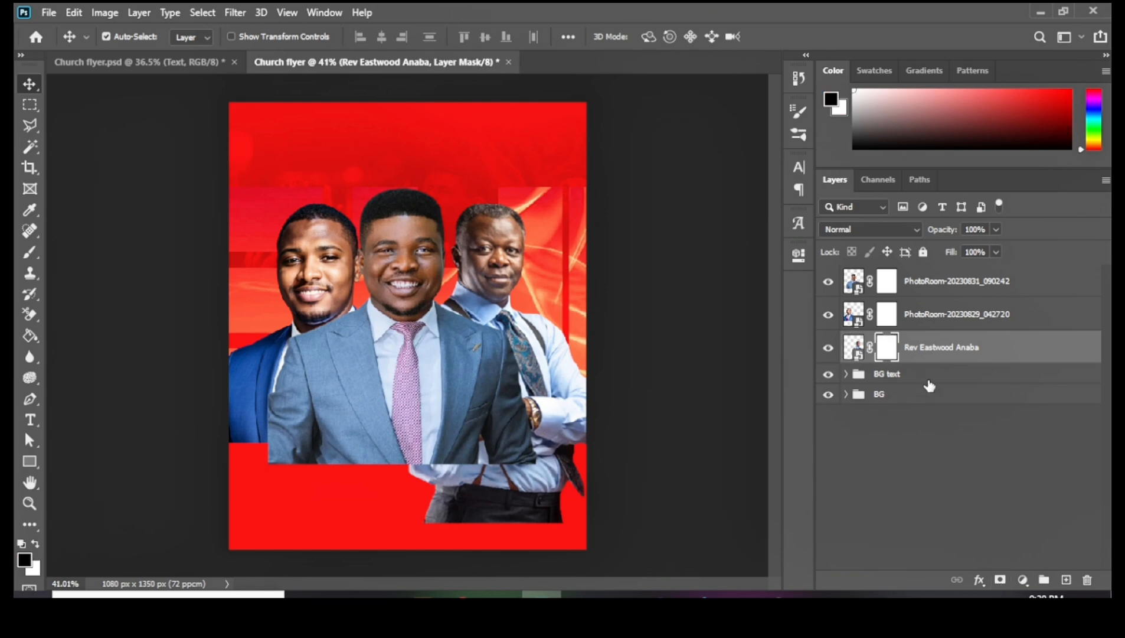
# Fade the lower edge of the centre speaker's photo by painting its mask black with a soft 400 px brush at 51% flow.
pyautogui.click(886, 279)
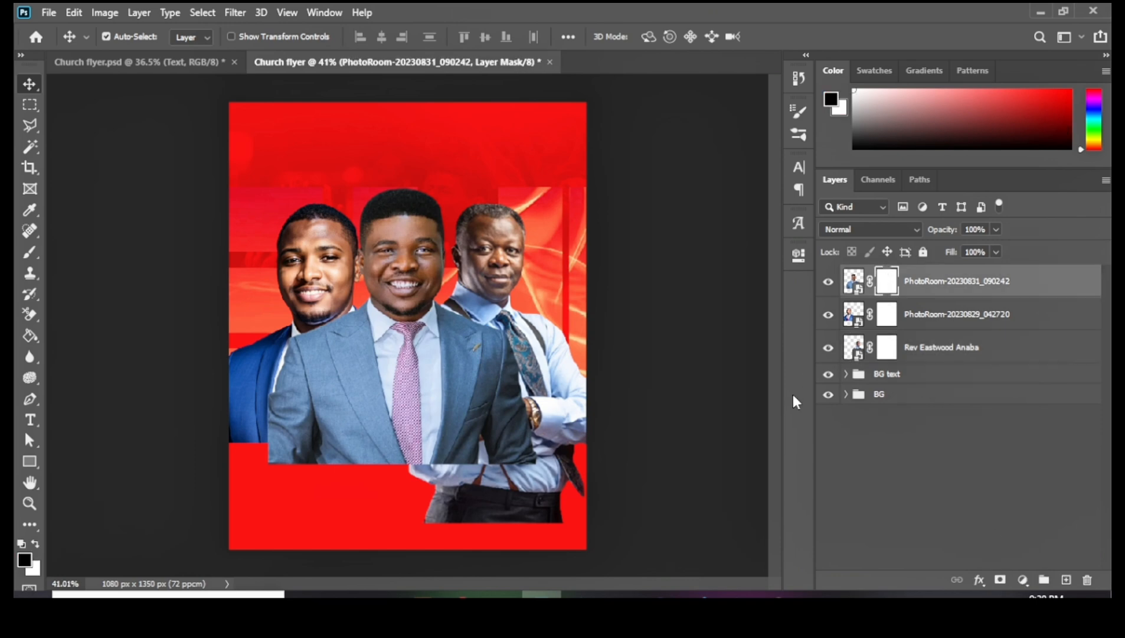
pyautogui.press('b')
pyautogui.moveTo(584, 466)
pyautogui.mouseDown()
pyautogui.moveTo(302, 490)
pyautogui.moveTo(323, 475)
pyautogui.moveTo(532, 472)
pyautogui.moveTo(283, 472)
pyautogui.moveTo(385, 464)
pyautogui.mouseUp()
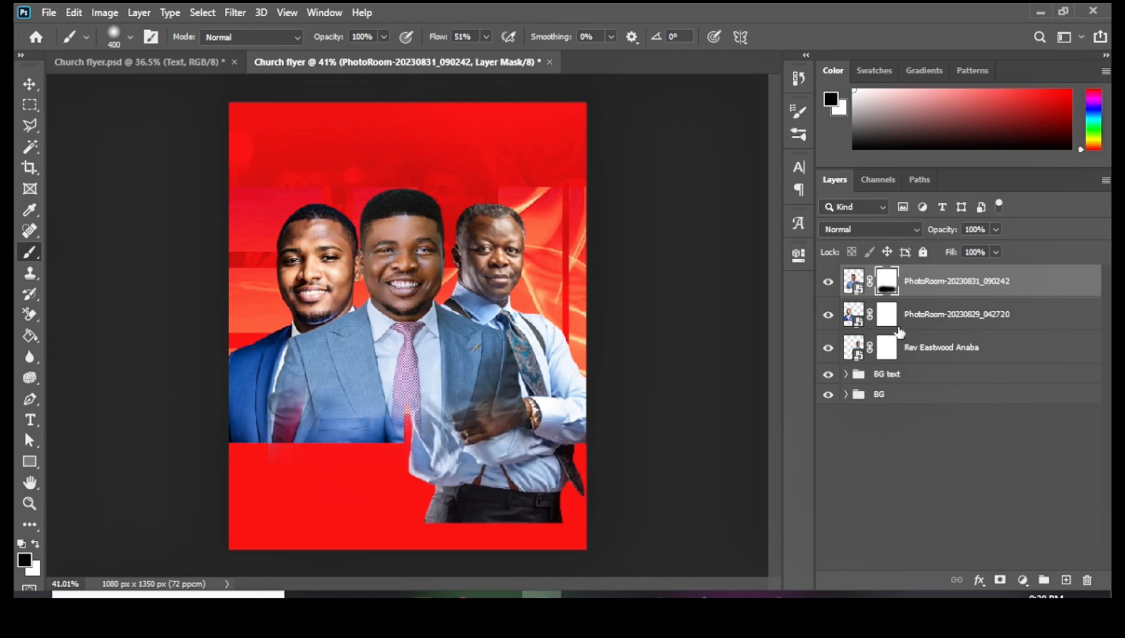
# Fade the lower parts of the right and left speakers' photos by painting their layer masks black with the soft brush.
pyautogui.click(887, 313)
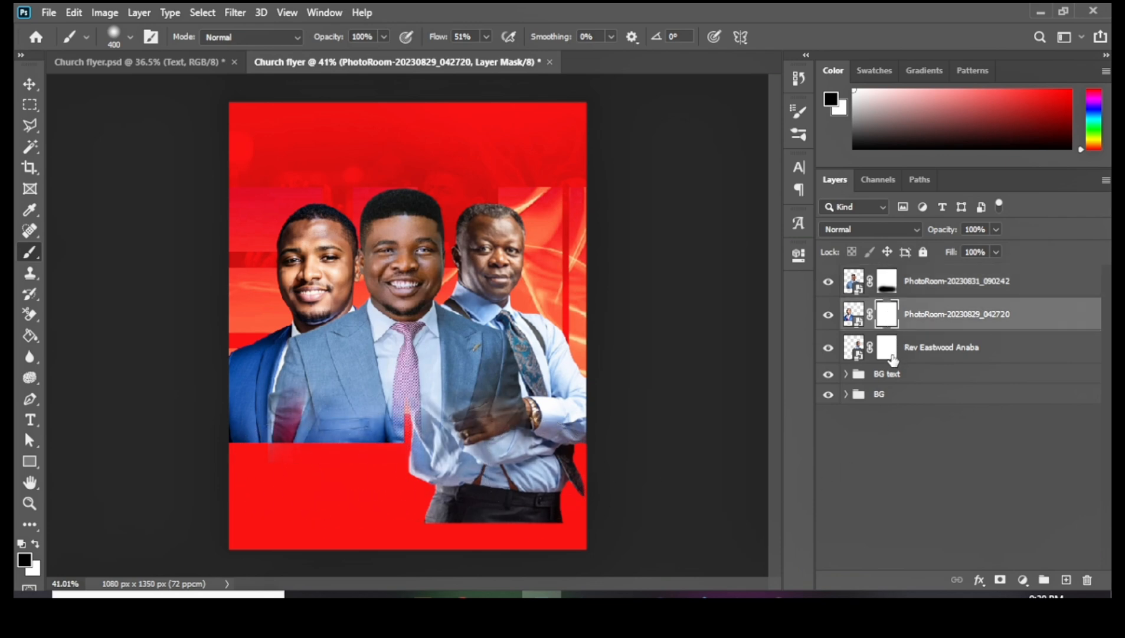
pyautogui.click(891, 354)
pyautogui.moveTo(484, 527)
pyautogui.mouseDown()
pyautogui.moveTo(432, 510)
pyautogui.moveTo(590, 509)
pyautogui.moveTo(405, 507)
pyautogui.moveTo(582, 476)
pyautogui.moveTo(399, 474)
pyautogui.moveTo(615, 457)
pyautogui.moveTo(423, 465)
pyautogui.moveTo(529, 466)
pyautogui.moveTo(608, 445)
pyautogui.moveTo(632, 378)
pyautogui.moveTo(542, 470)
pyautogui.mouseUp()
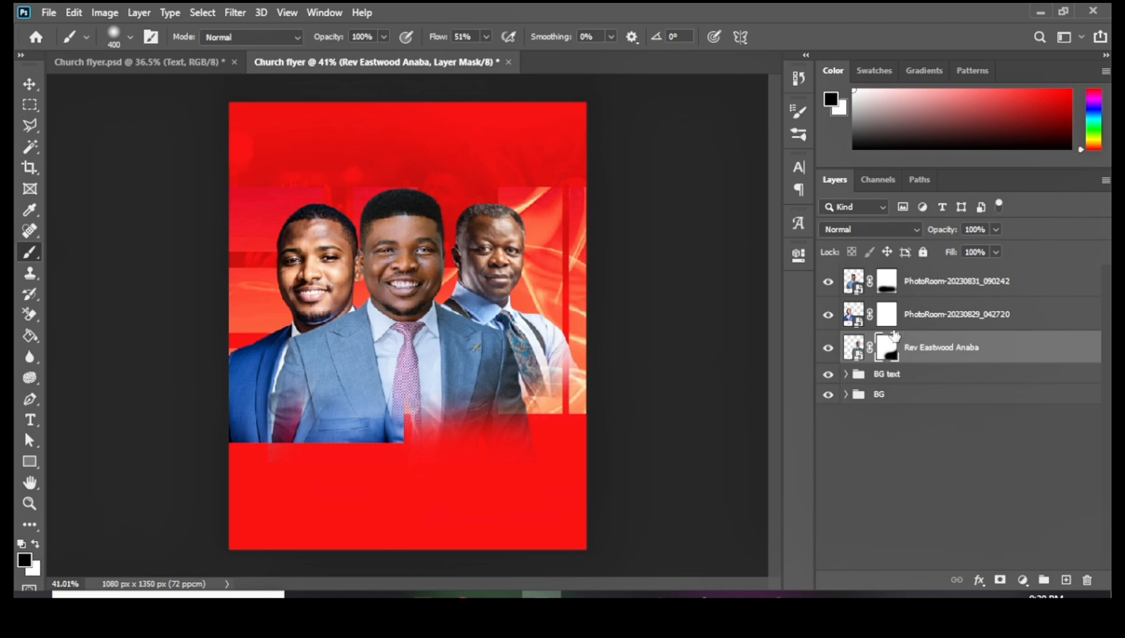
pyautogui.click(886, 314)
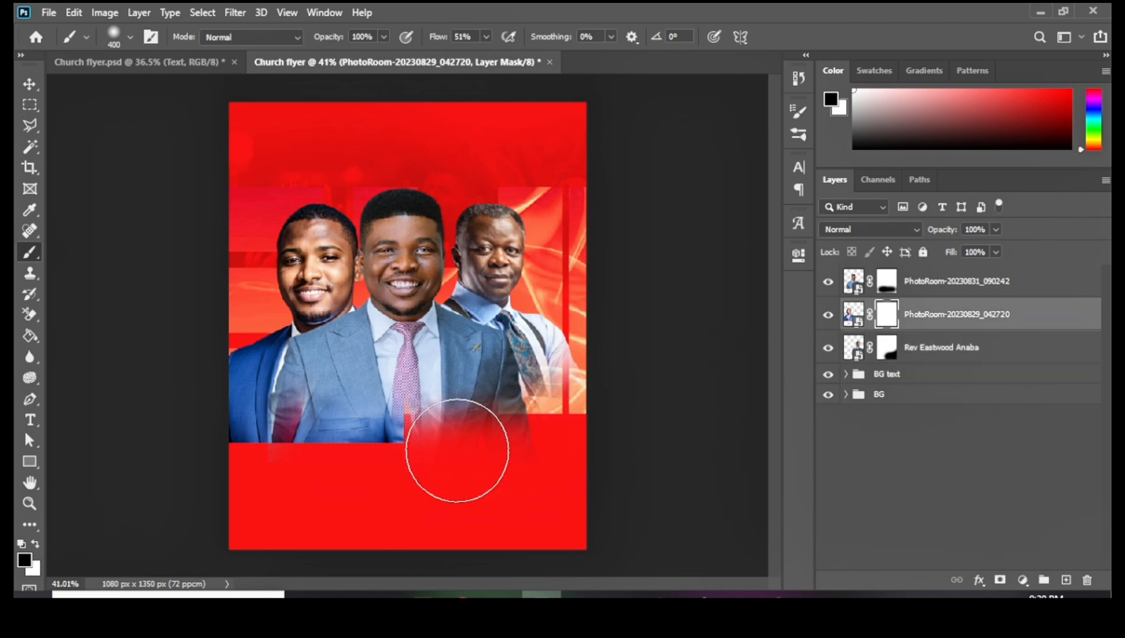
pyautogui.moveTo(457, 450)
pyautogui.mouseDown()
pyautogui.moveTo(399, 463)
pyautogui.moveTo(186, 463)
pyautogui.moveTo(291, 479)
pyautogui.moveTo(213, 463)
pyautogui.moveTo(206, 402)
pyautogui.moveTo(167, 356)
pyautogui.moveTo(196, 442)
pyautogui.mouseUp()
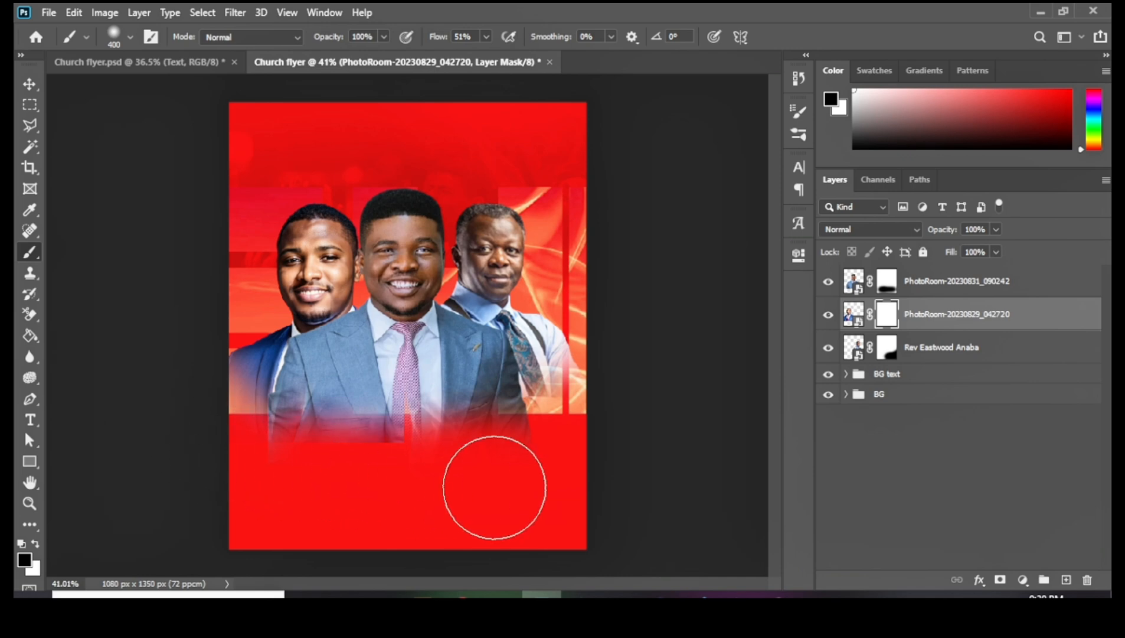
# Paint more black on all three speaker masks so the photos' lower edges blend evenly into the red background.
pyautogui.click(888, 287)
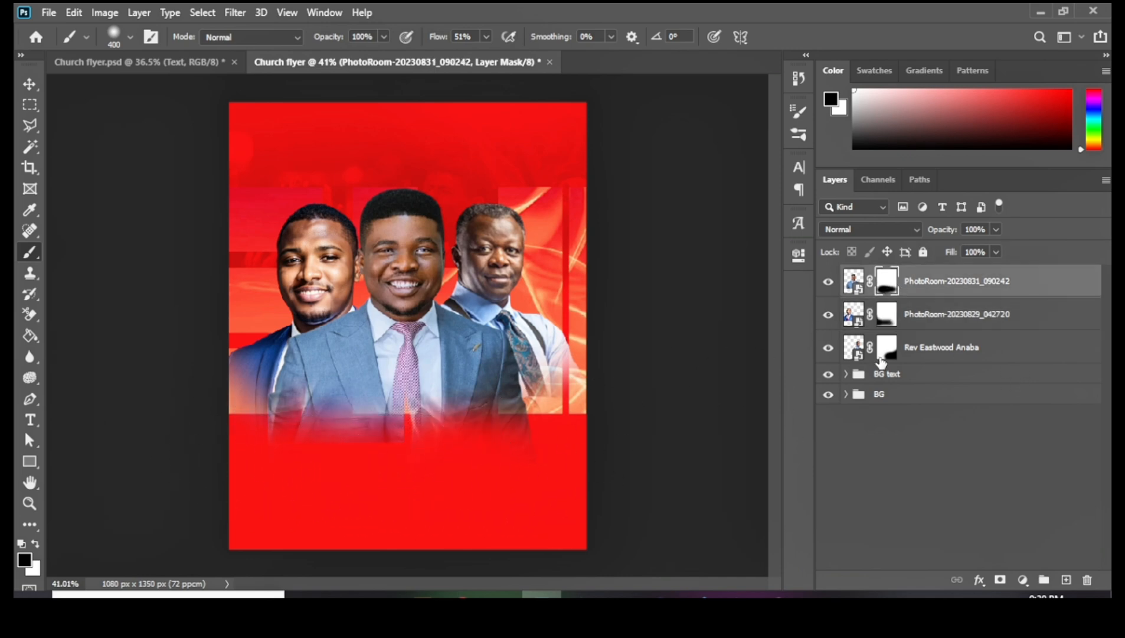
pyautogui.click(881, 357)
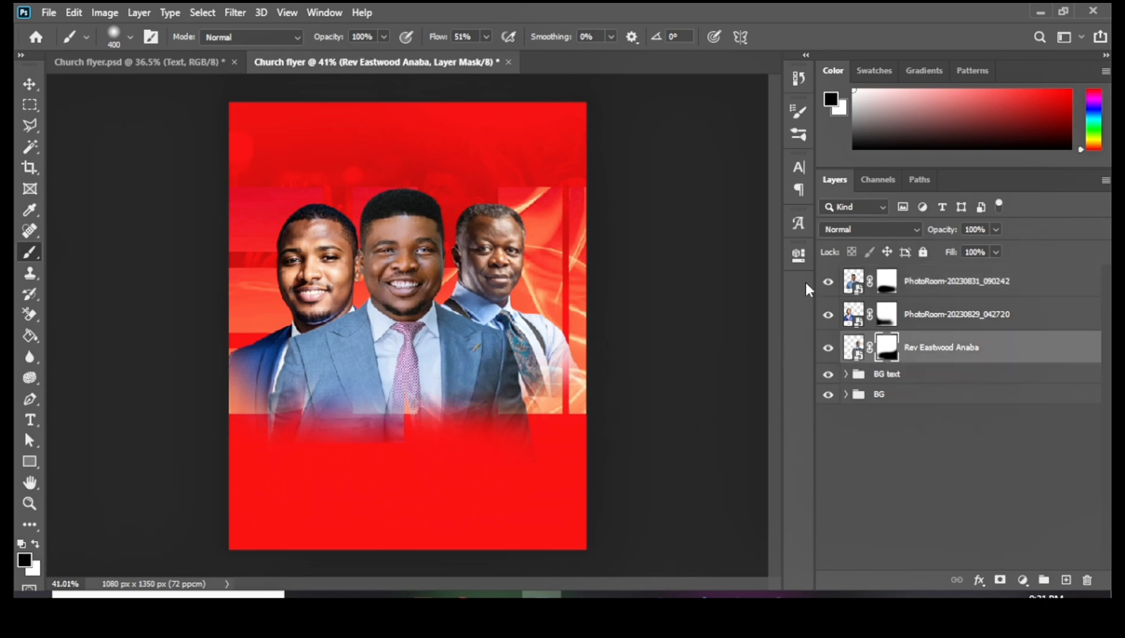
pyautogui.click(827, 282)
pyautogui.click(828, 282)
pyautogui.click(887, 315)
pyautogui.moveTo(464, 479)
pyautogui.mouseDown()
pyautogui.moveTo(403, 476)
pyautogui.moveTo(509, 459)
pyautogui.moveTo(386, 472)
pyautogui.moveTo(309, 463)
pyautogui.mouseUp()
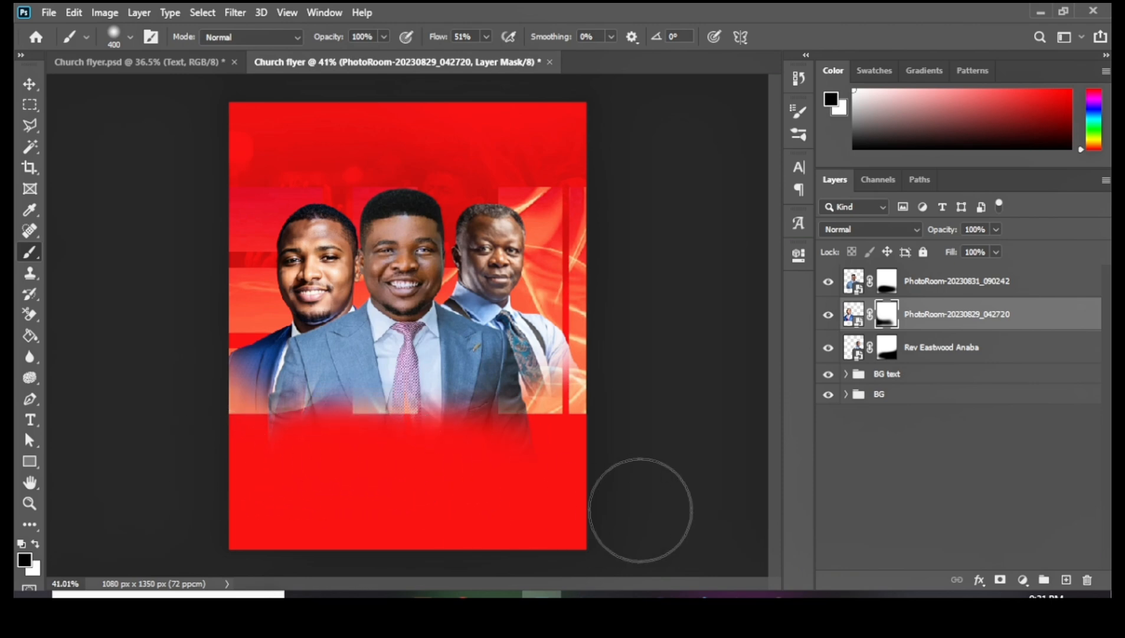
pyautogui.click(887, 348)
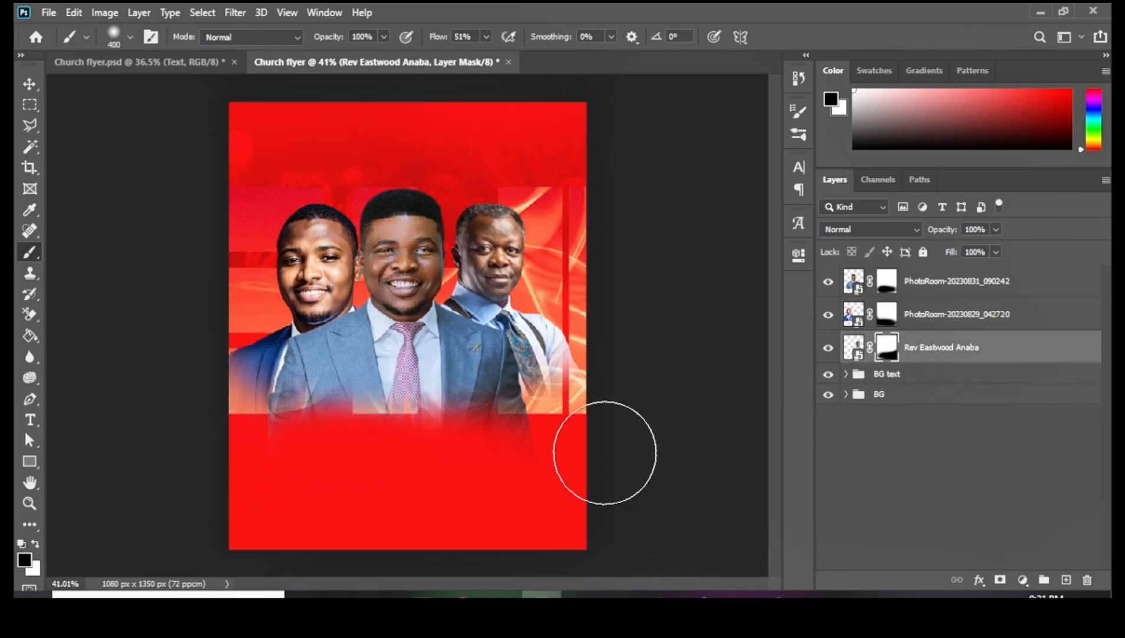
pyautogui.click(885, 288)
pyautogui.moveTo(500, 457)
pyautogui.mouseDown()
pyautogui.moveTo(522, 465)
pyautogui.moveTo(448, 482)
pyautogui.moveTo(601, 460)
pyautogui.moveTo(422, 459)
pyautogui.mouseUp()
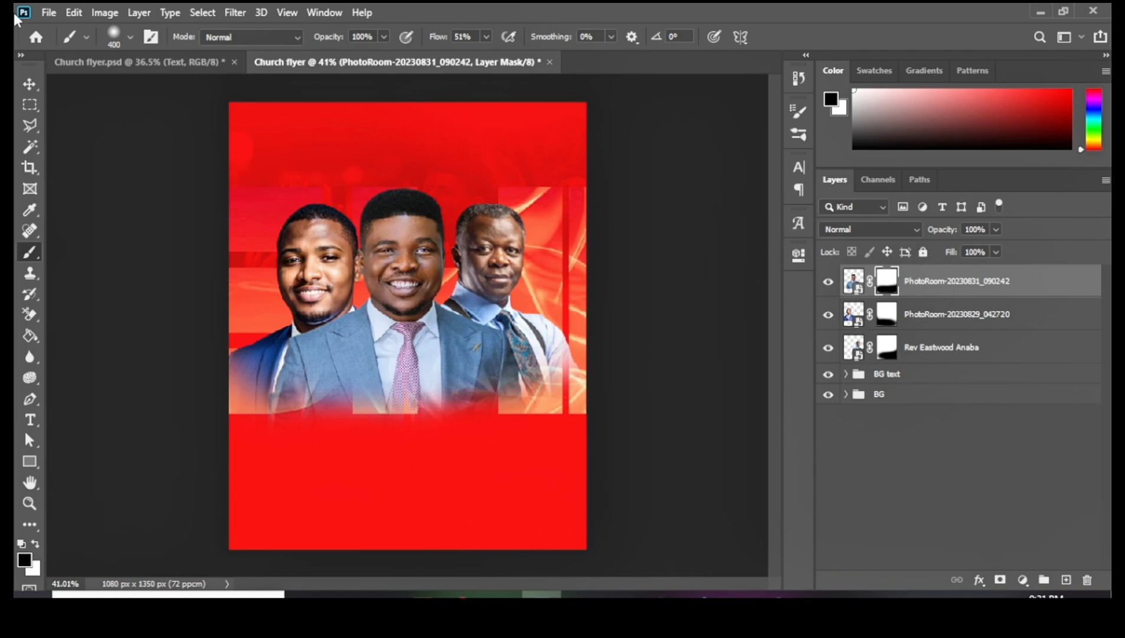
# Open the centre speaker's photo in the Camera Raw Filter and set Highlights +33, Blacks -9, Texture +41 and Clarity +27.
pyautogui.click(26, 83)
pyautogui.click(853, 282)
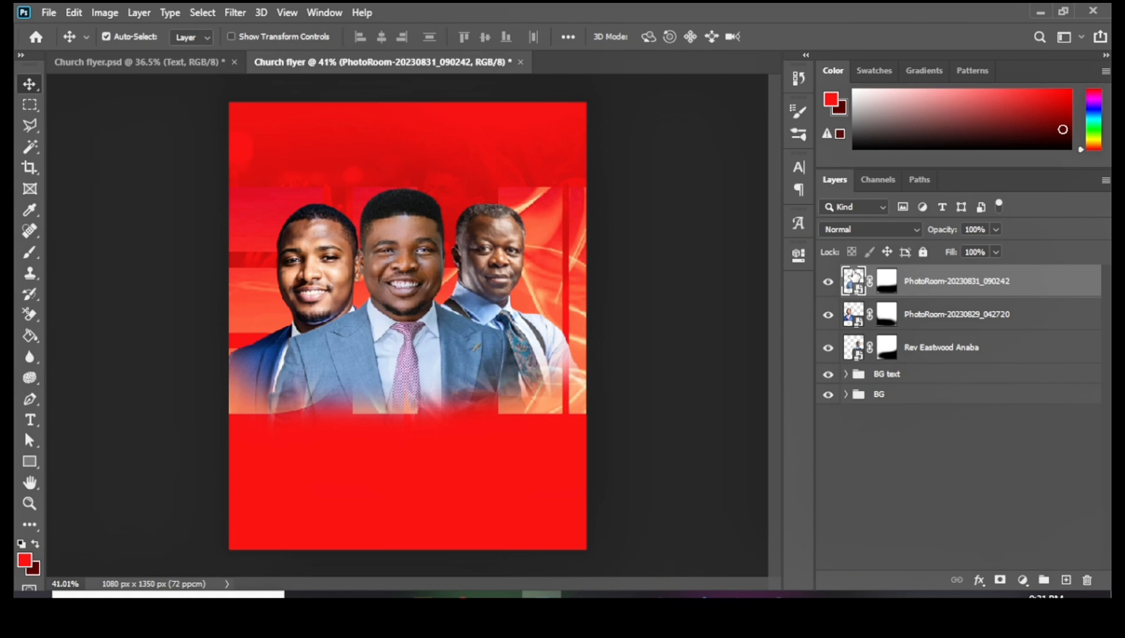
pyautogui.click(235, 13)
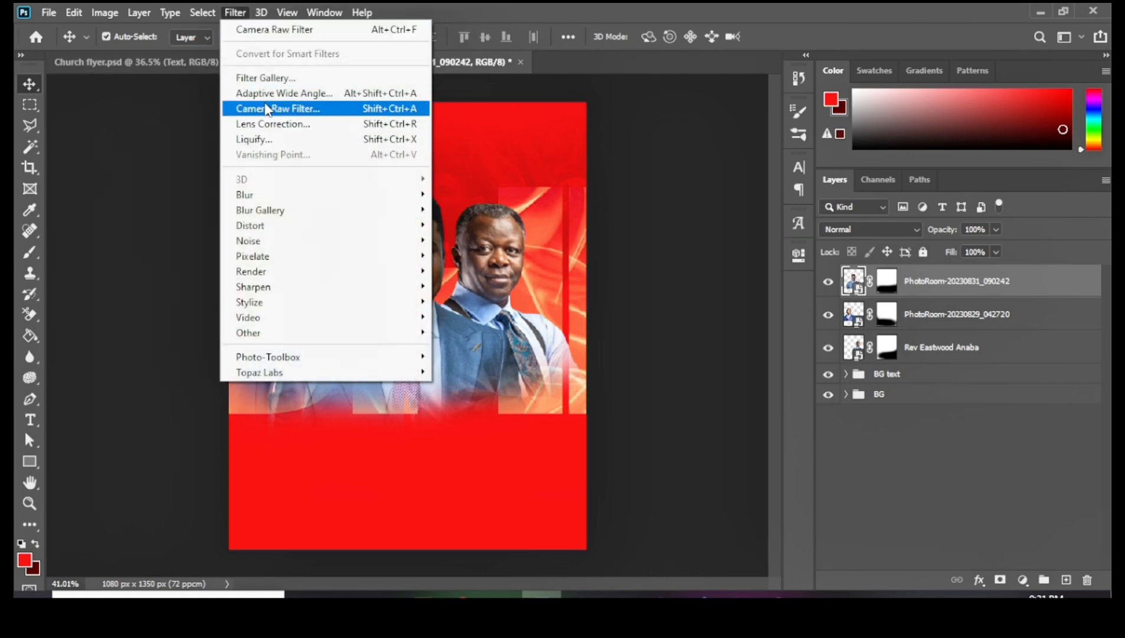
pyautogui.click(266, 109)
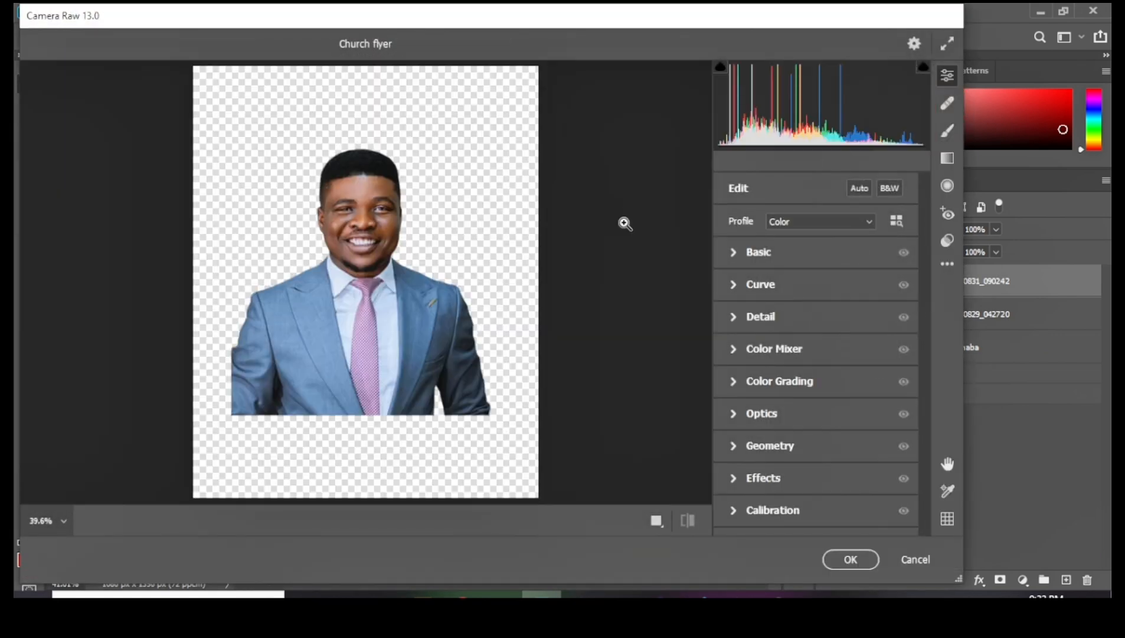
pyautogui.click(736, 252)
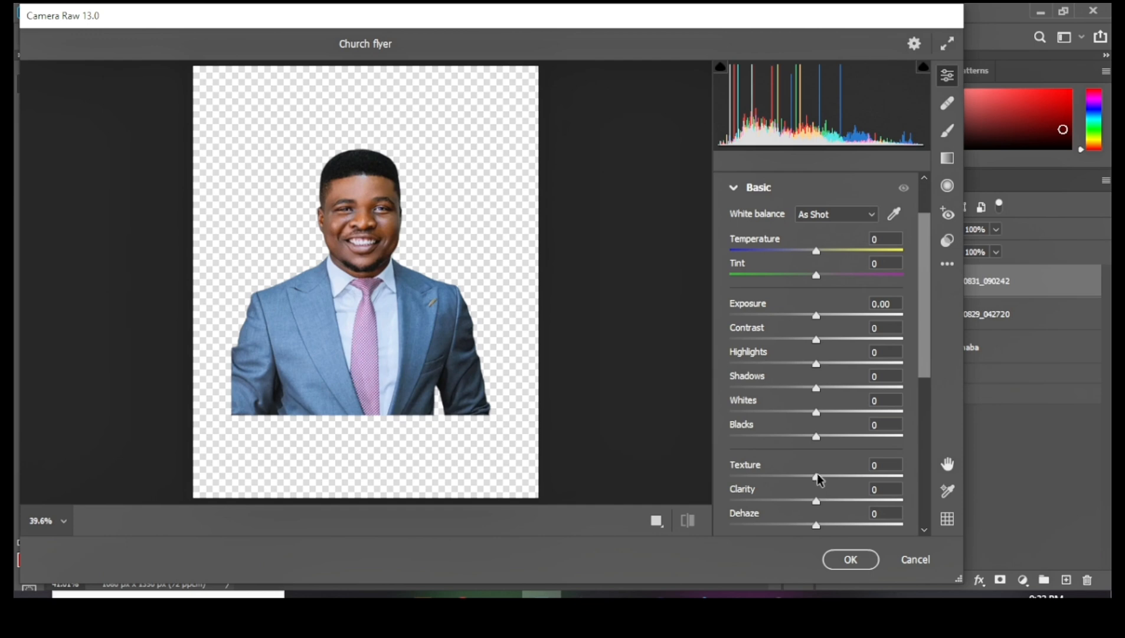
pyautogui.moveTo(819, 478); pyautogui.dragTo(842, 501)
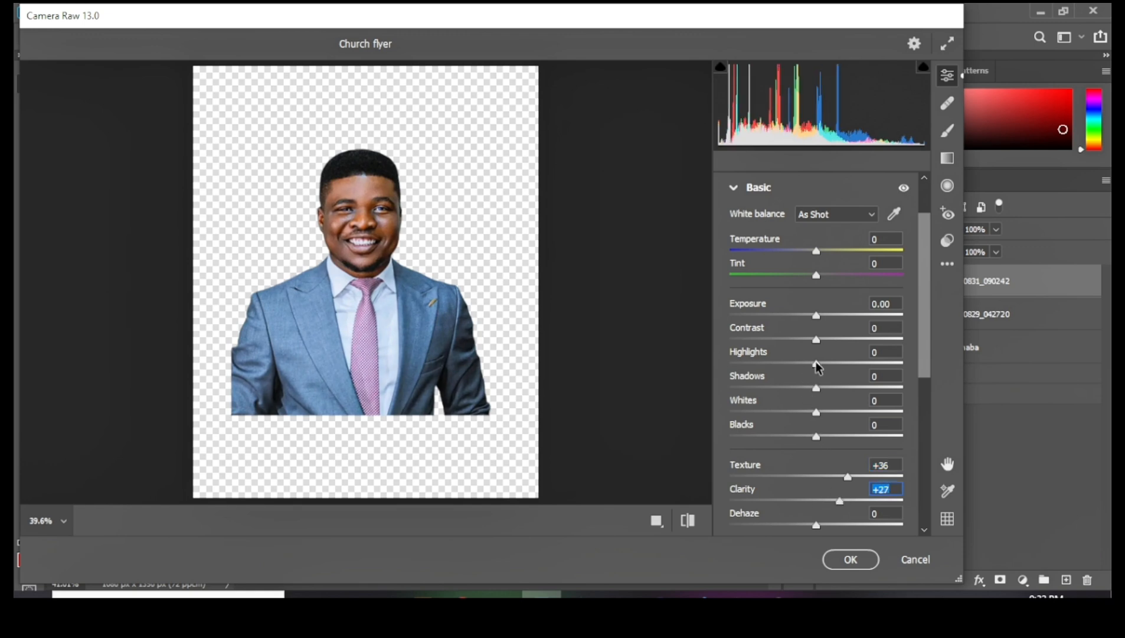
pyautogui.moveTo(832, 367)
pyautogui.mouseDown()
pyautogui.moveTo(863, 376)
pyautogui.moveTo(846, 366)
pyautogui.mouseUp()
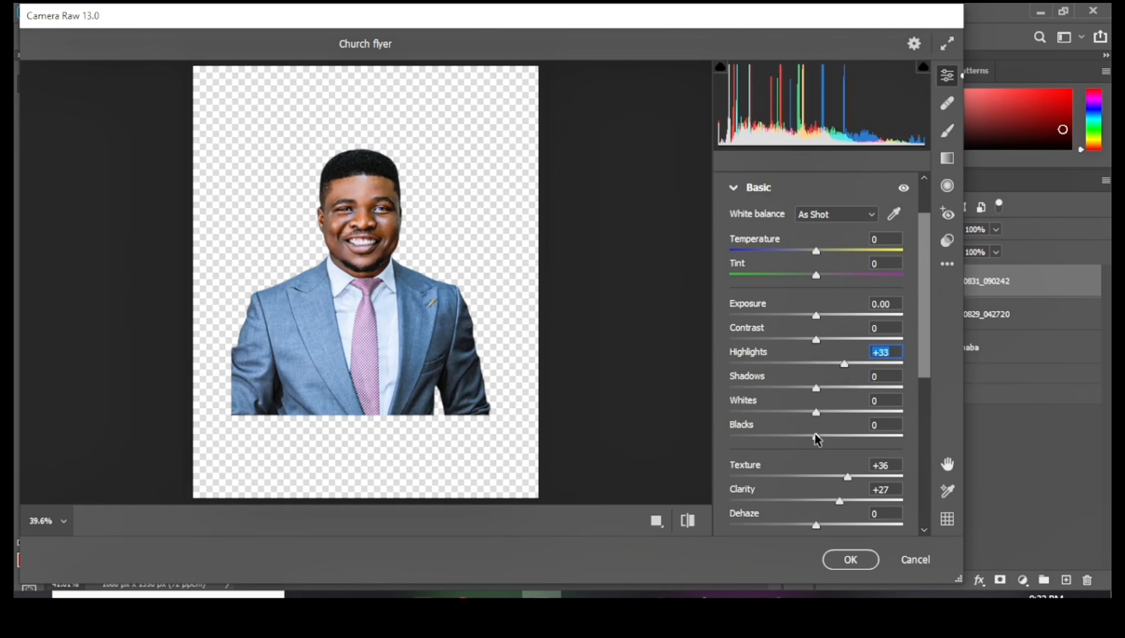
pyautogui.moveTo(813, 437); pyautogui.dragTo(807, 439)
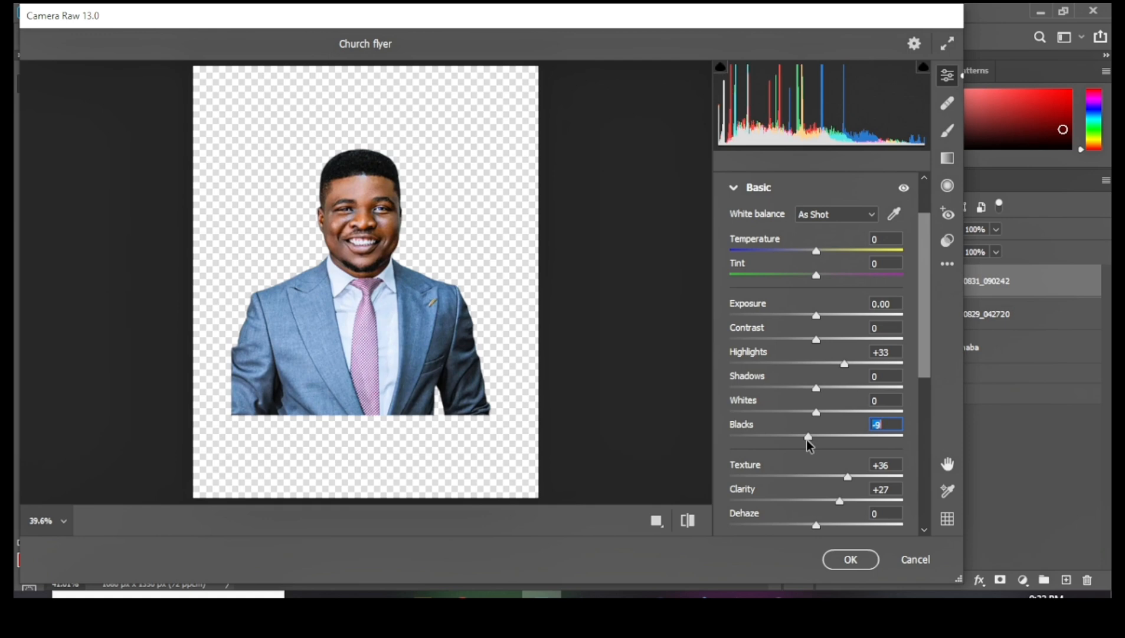
pyautogui.scroll(-2, 803, 471)
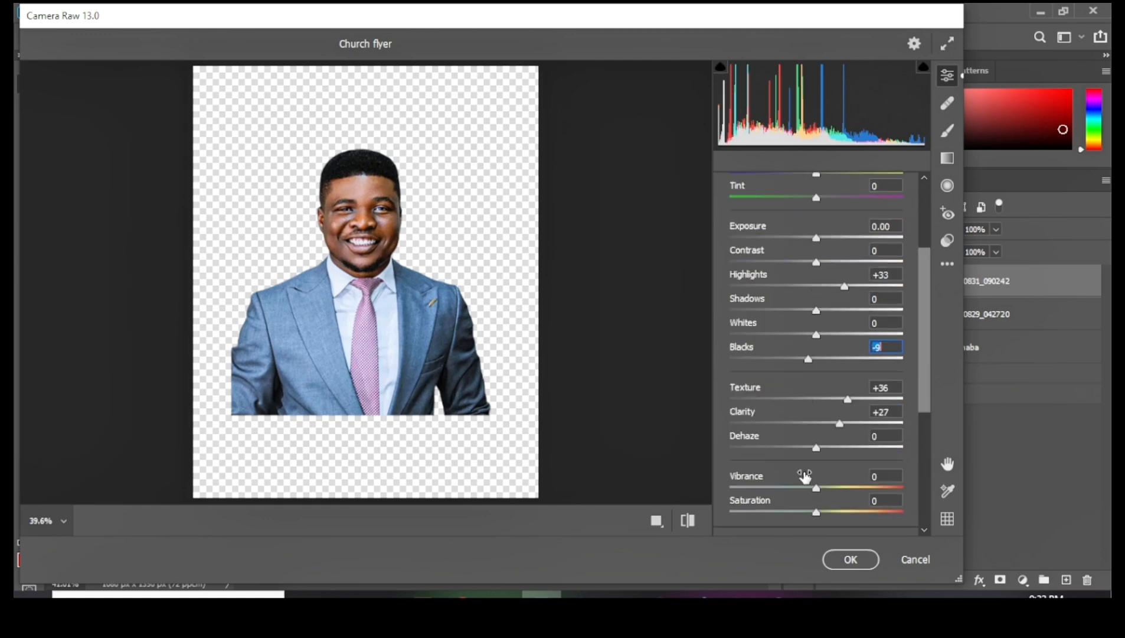
pyautogui.moveTo(847, 400); pyautogui.dragTo(850, 408)
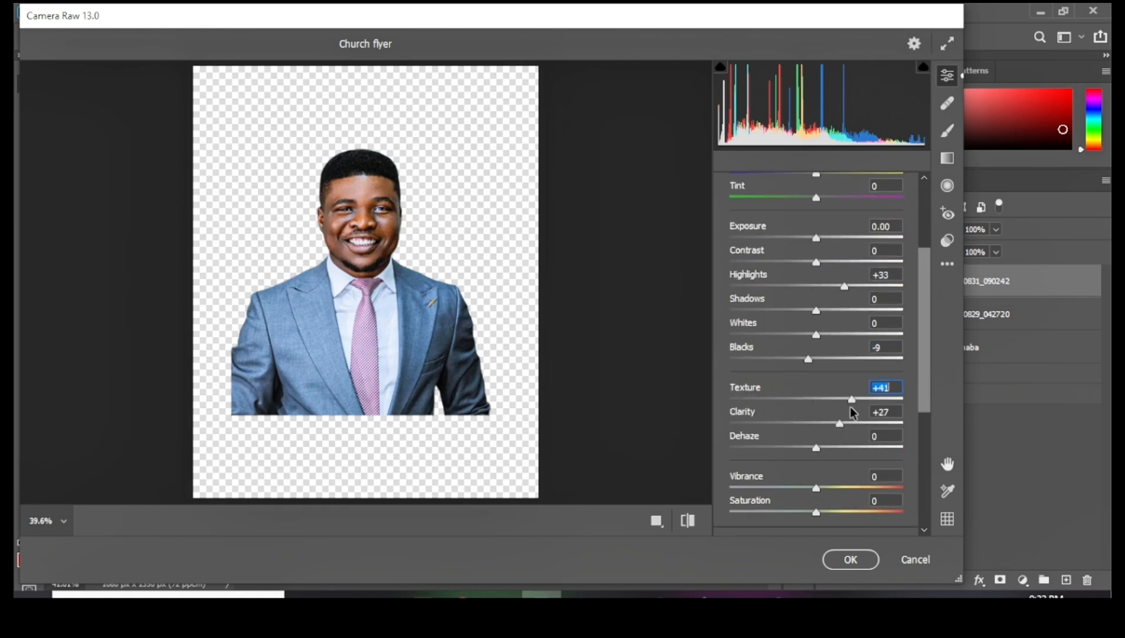
# Set the centre speaker photo's Dehaze to +8.
pyautogui.scroll(-1, 739, 460)
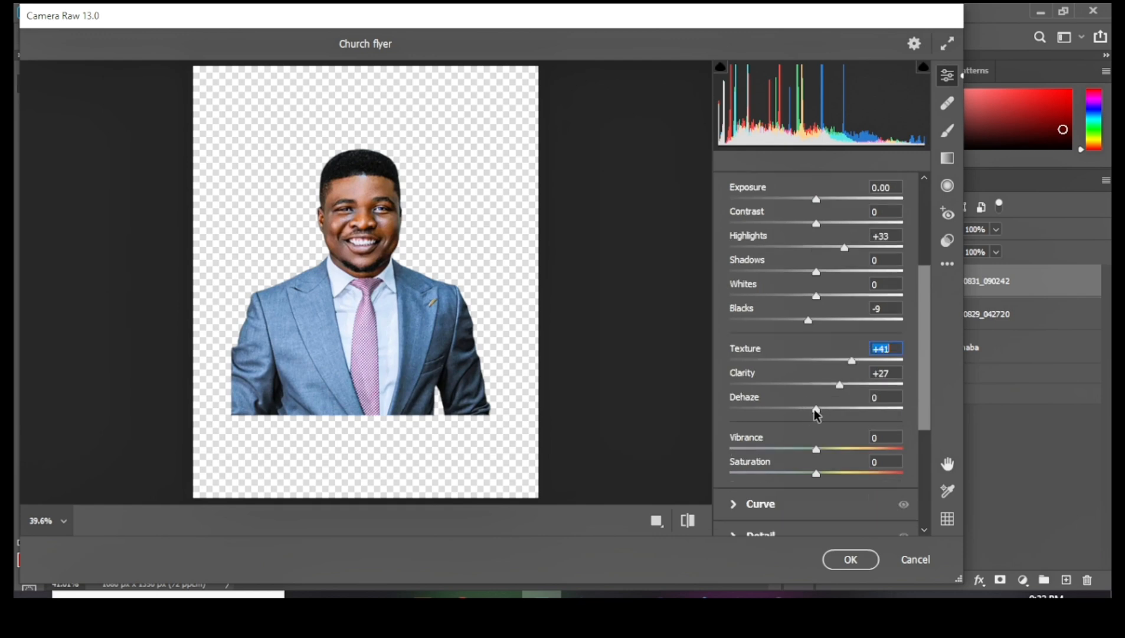
pyautogui.moveTo(814, 410); pyautogui.dragTo(814, 413)
pyautogui.press('Up')
pyautogui.press('Up')
pyautogui.press('Up')
pyautogui.press('Up')
pyautogui.press('Up')
pyautogui.press('Up')
pyautogui.press('Up')
pyautogui.press('Up')
pyautogui.press('Up')
pyautogui.press('Up')
pyautogui.press('Up')
pyautogui.press('Up')
pyautogui.press('Up')
pyautogui.press('Up')
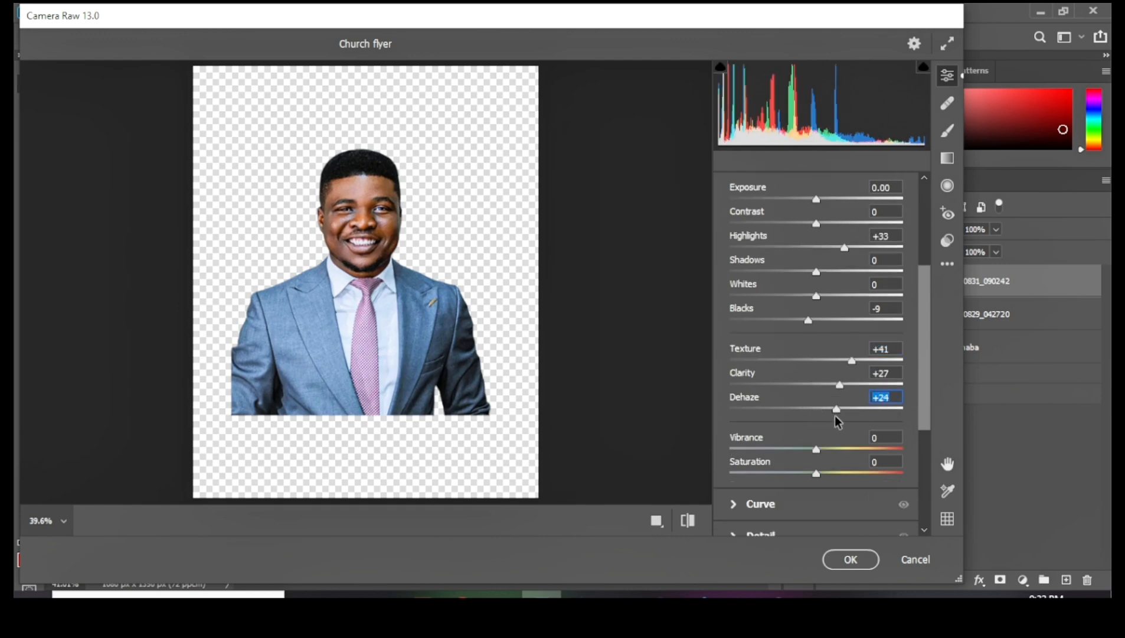
pyautogui.press('Down')
pyautogui.press('Down')
pyautogui.press('Down')
pyautogui.press('Down')
pyautogui.press('Down')
pyautogui.press('Down')
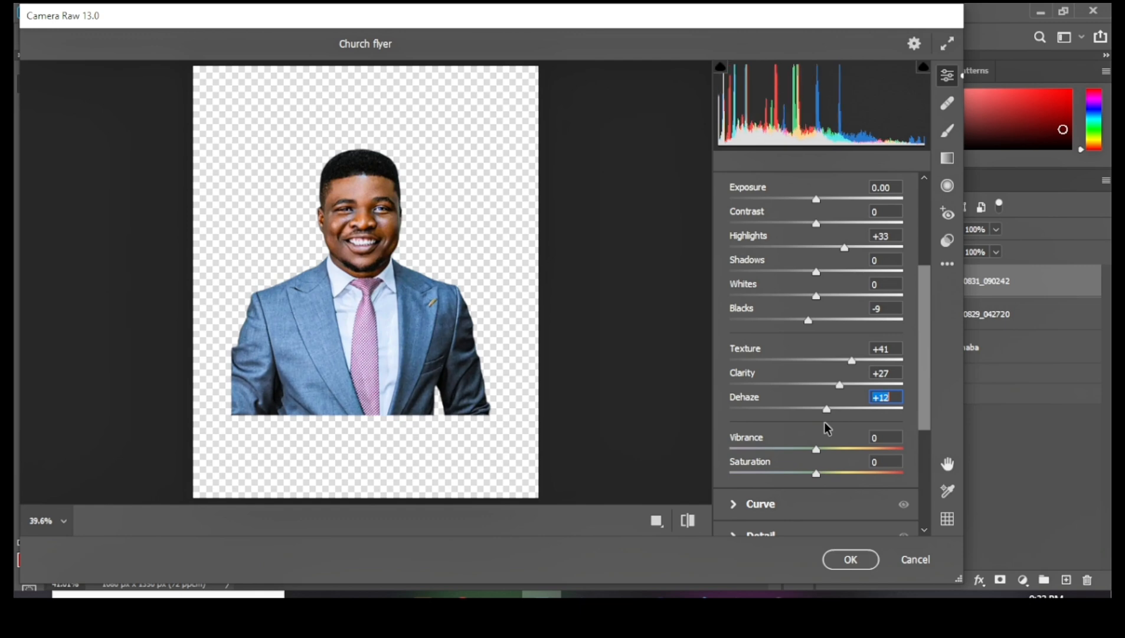
pyautogui.press('Down')
pyautogui.press('Down')
pyautogui.press('Down')
pyautogui.press('Down')
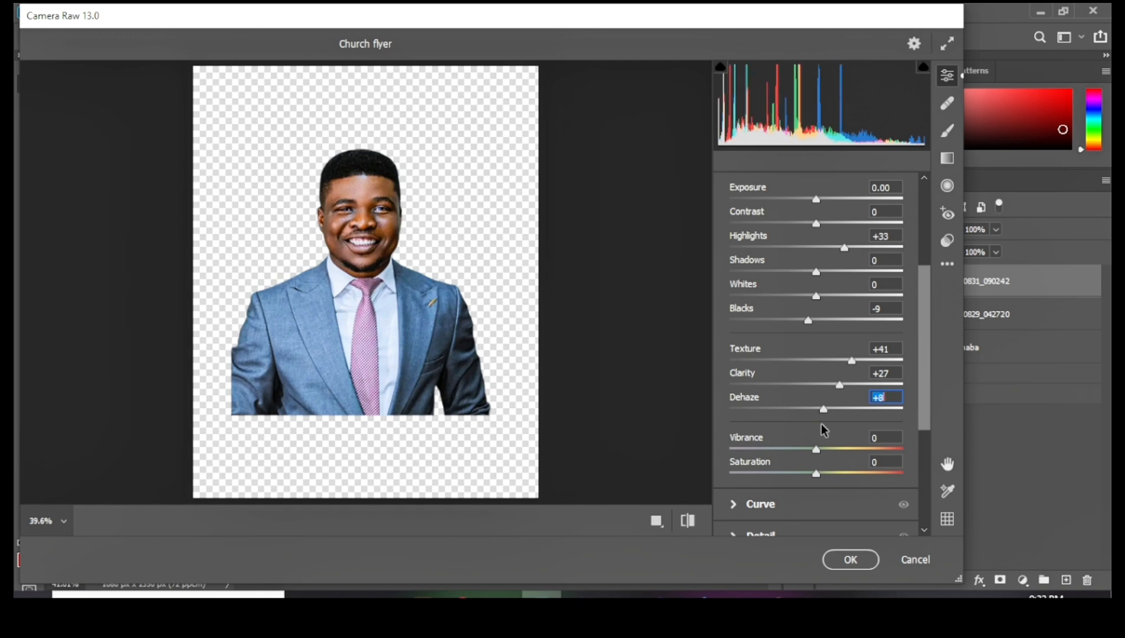
# Set Sharpening to 19, compare the photo before and after the adjustments, and apply the Camera Raw Filter.
pyautogui.scroll(-3, 755, 467)
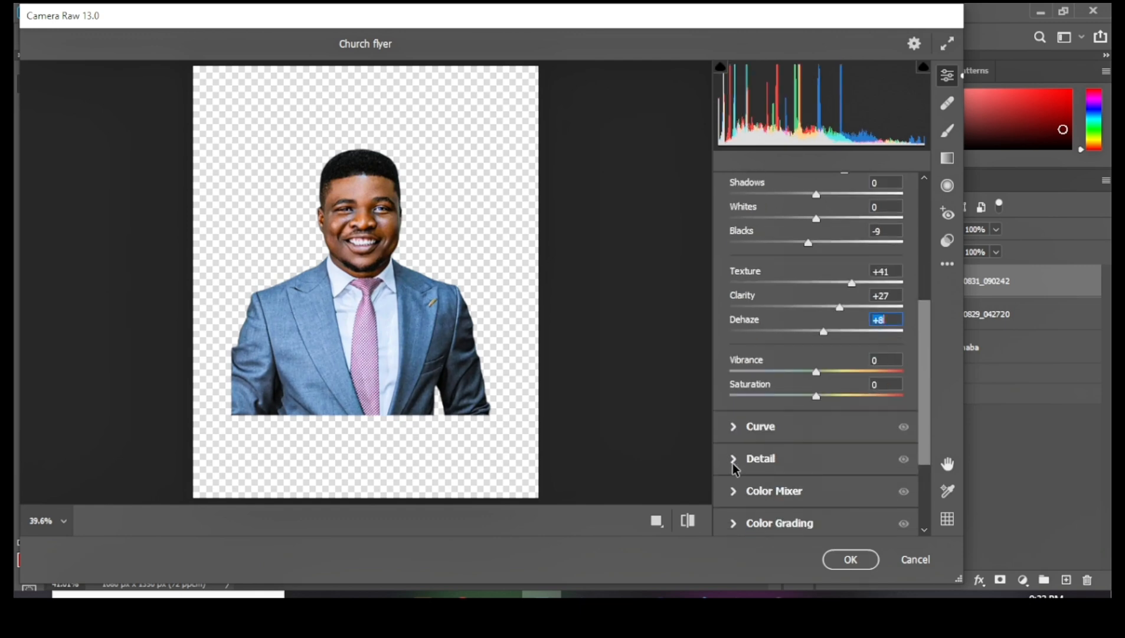
pyautogui.click(732, 459)
pyautogui.moveTo(728, 231); pyautogui.dragTo(751, 246)
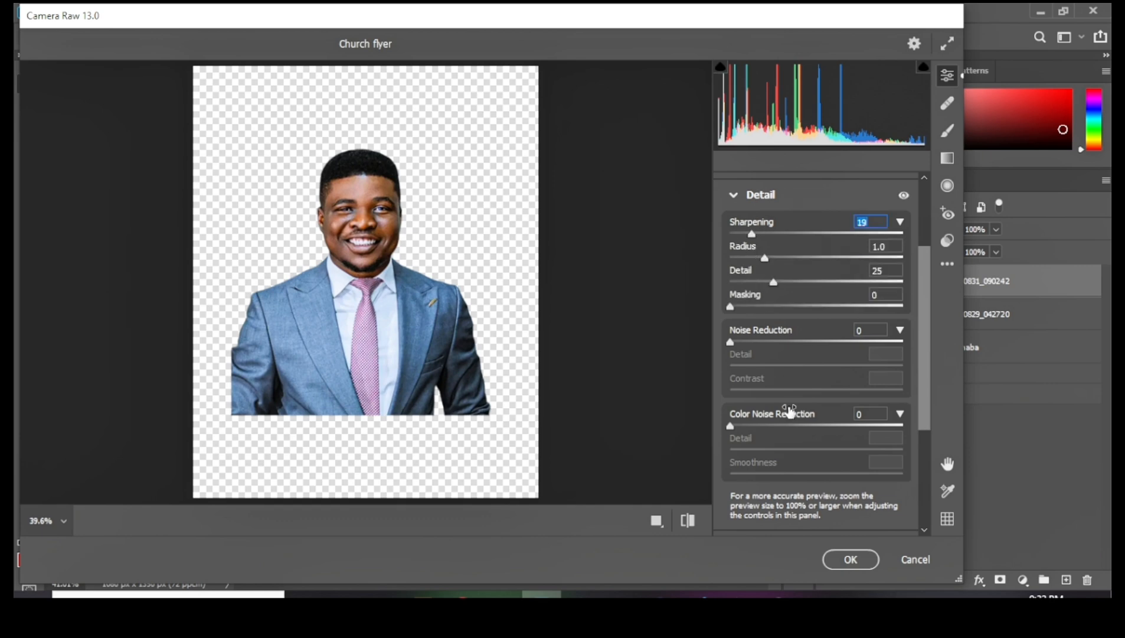
pyautogui.click(688, 520)
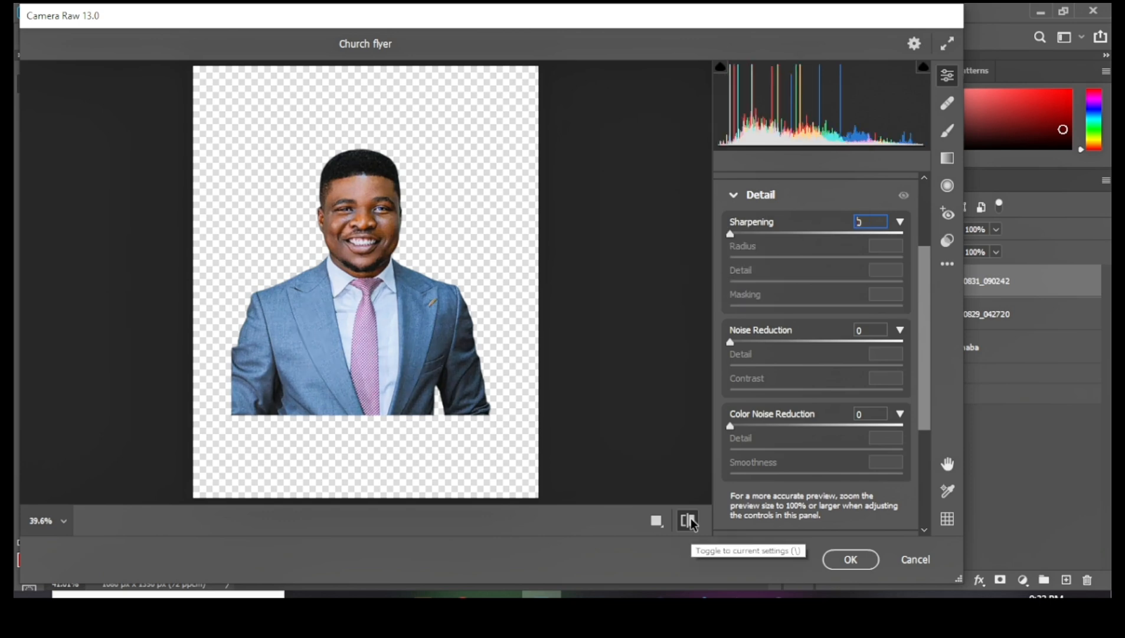
pyautogui.click(688, 520)
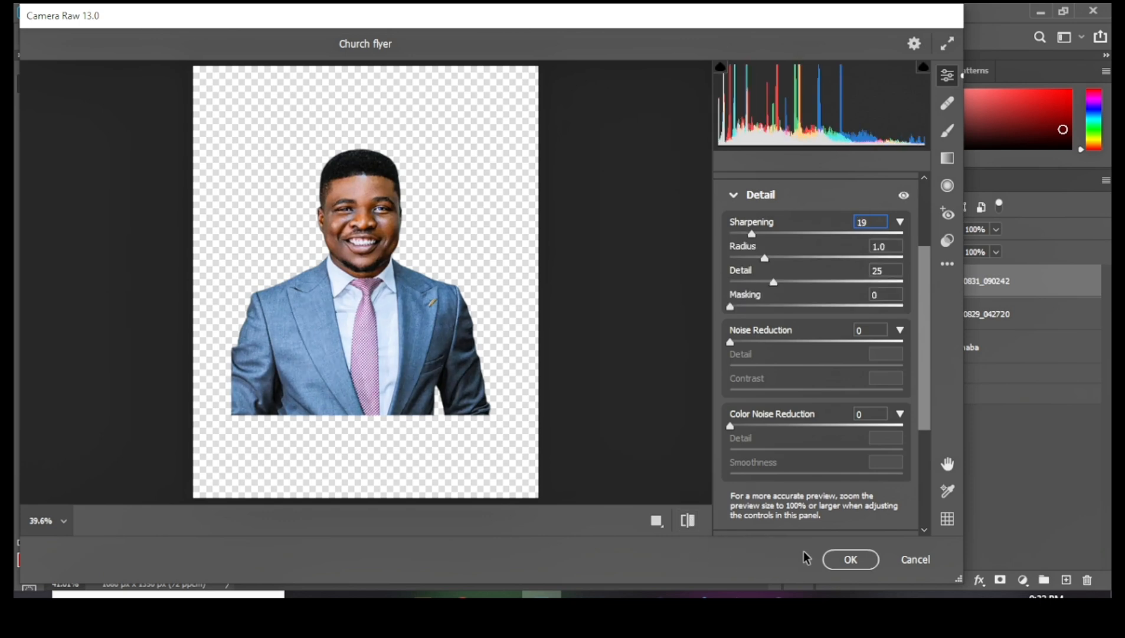
pyautogui.click(848, 559)
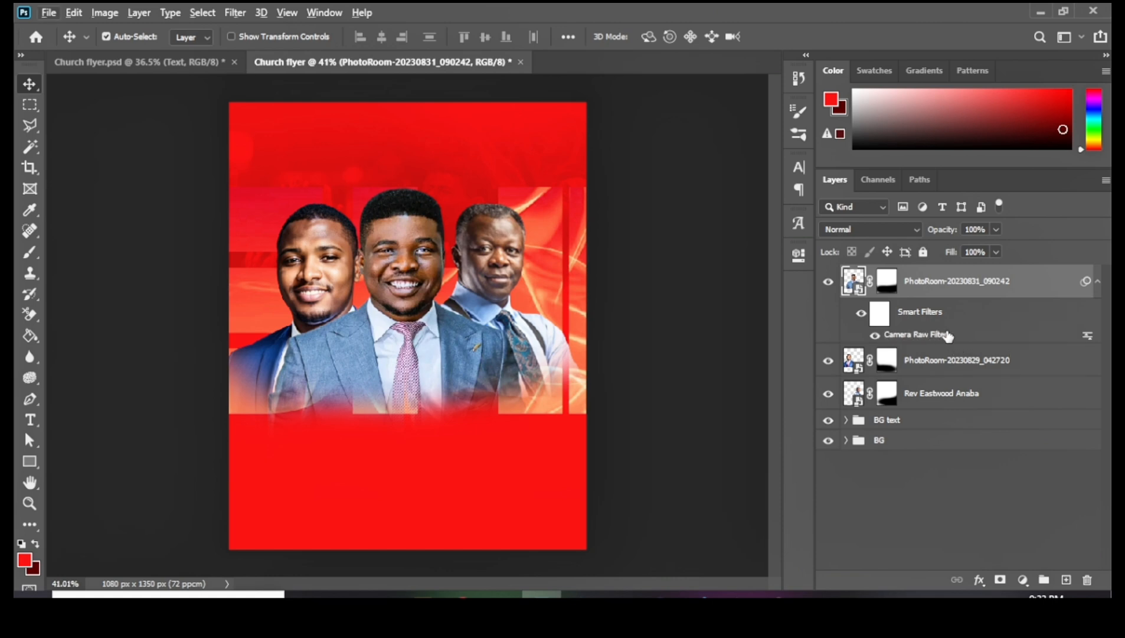
# Copy the centre speaker's Camera Raw smart filter onto the left and right speaker layers.
pyautogui.moveTo(957, 335); pyautogui.dragTo(951, 364)
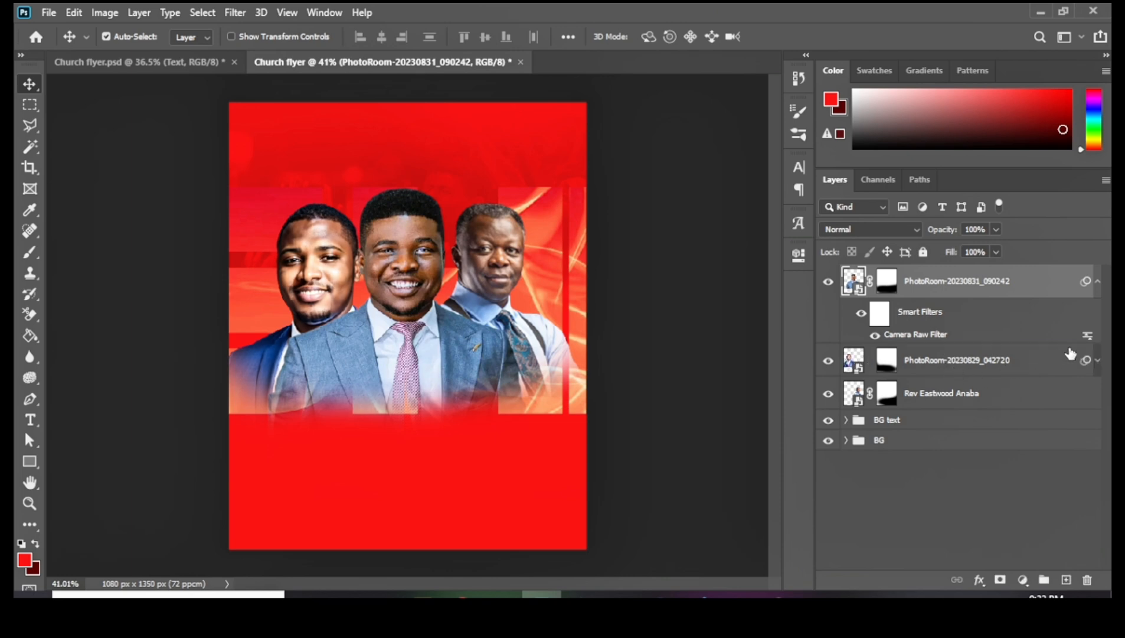
pyautogui.click(1097, 361)
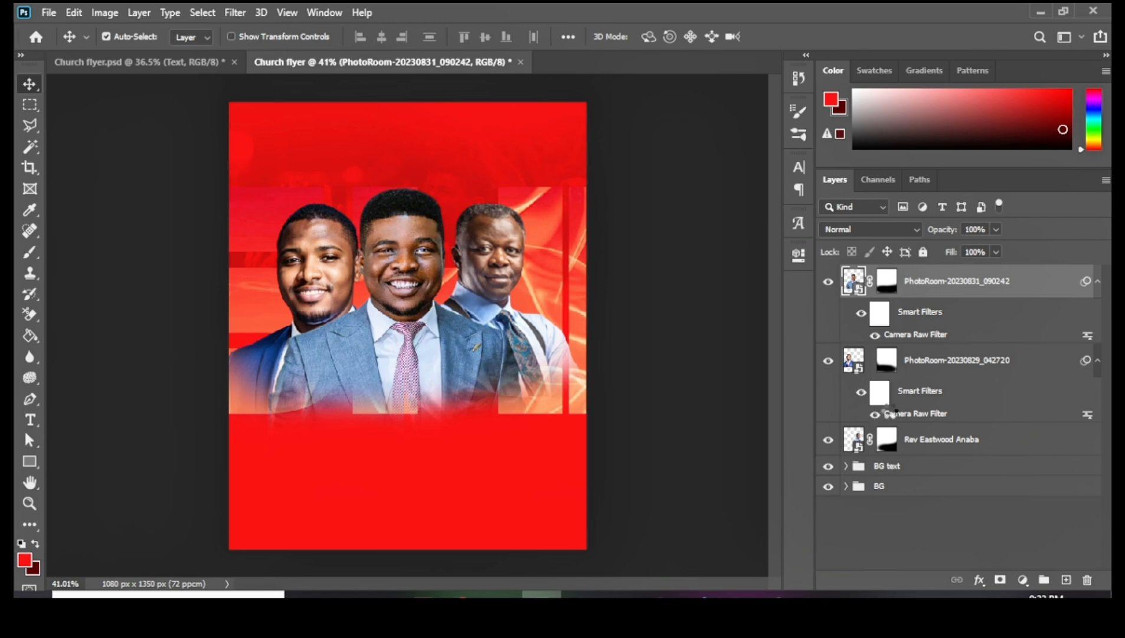
pyautogui.doubleClick(905, 414)
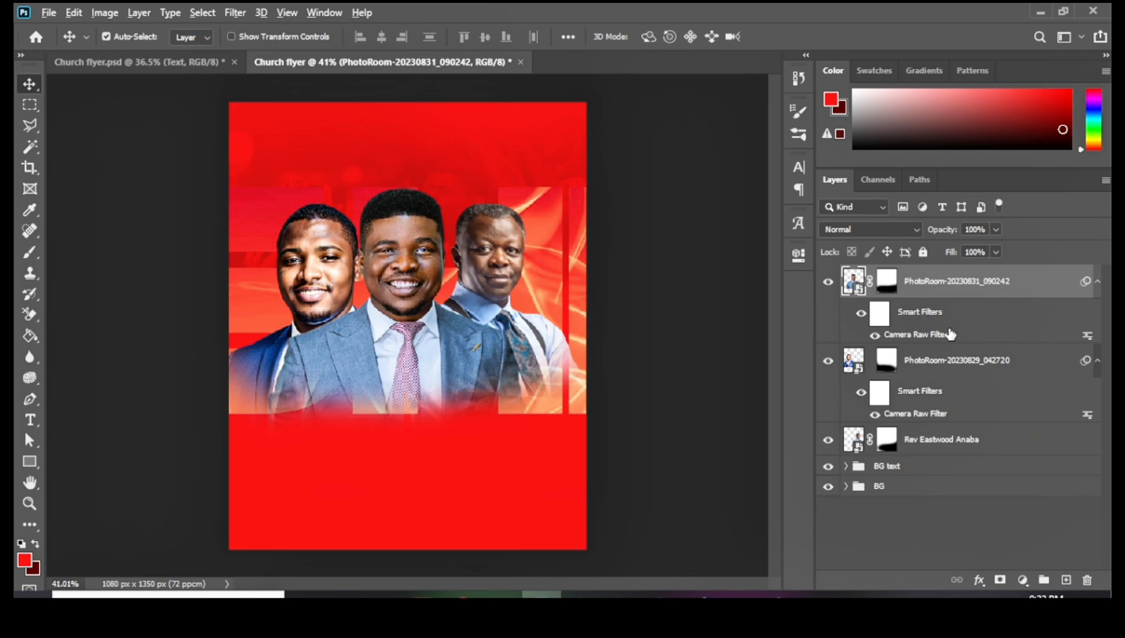
pyautogui.moveTo(950, 335); pyautogui.dragTo(858, 446)
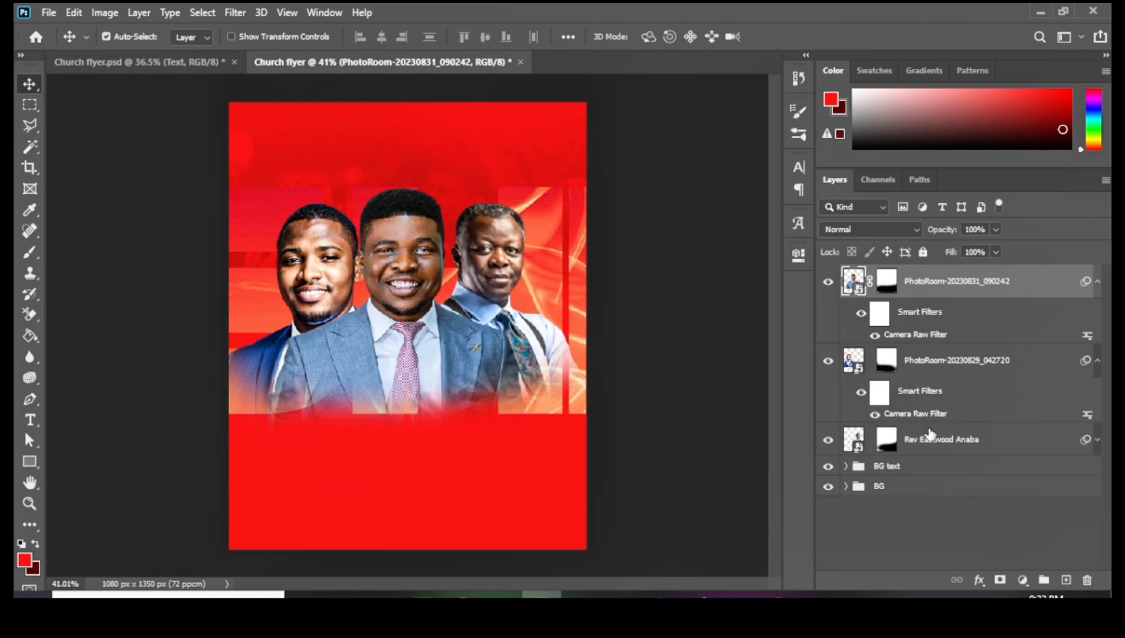
pyautogui.click(1095, 441)
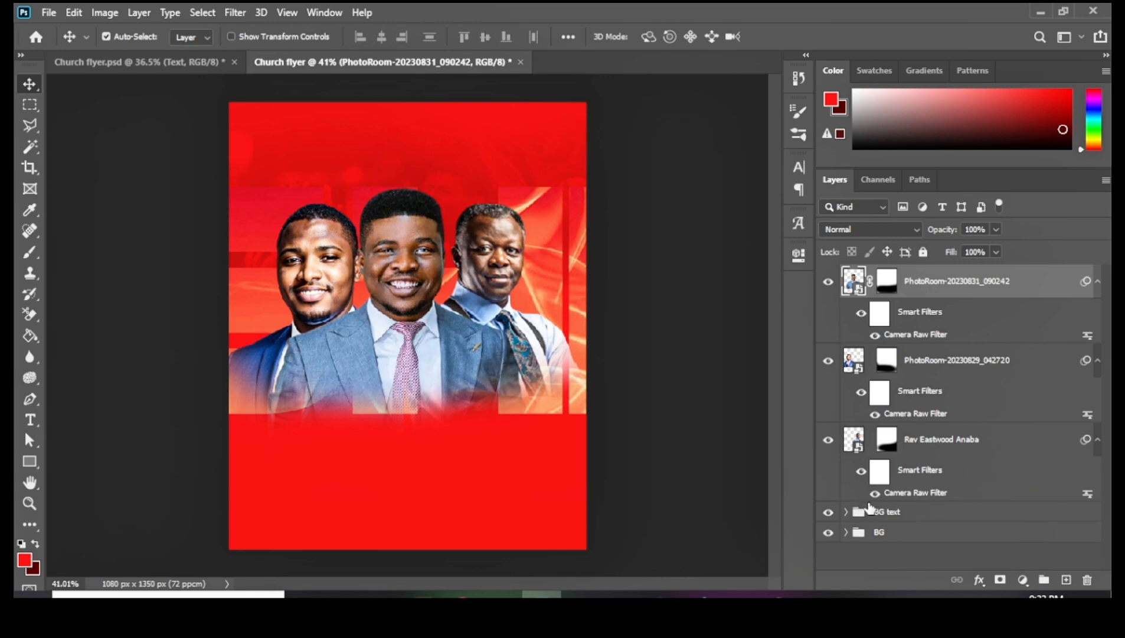
pyautogui.click(875, 495)
# Collapse the smart filter lists of the three speaker layers and select all three layers together.
pyautogui.click(1098, 283)
pyautogui.click(1098, 314)
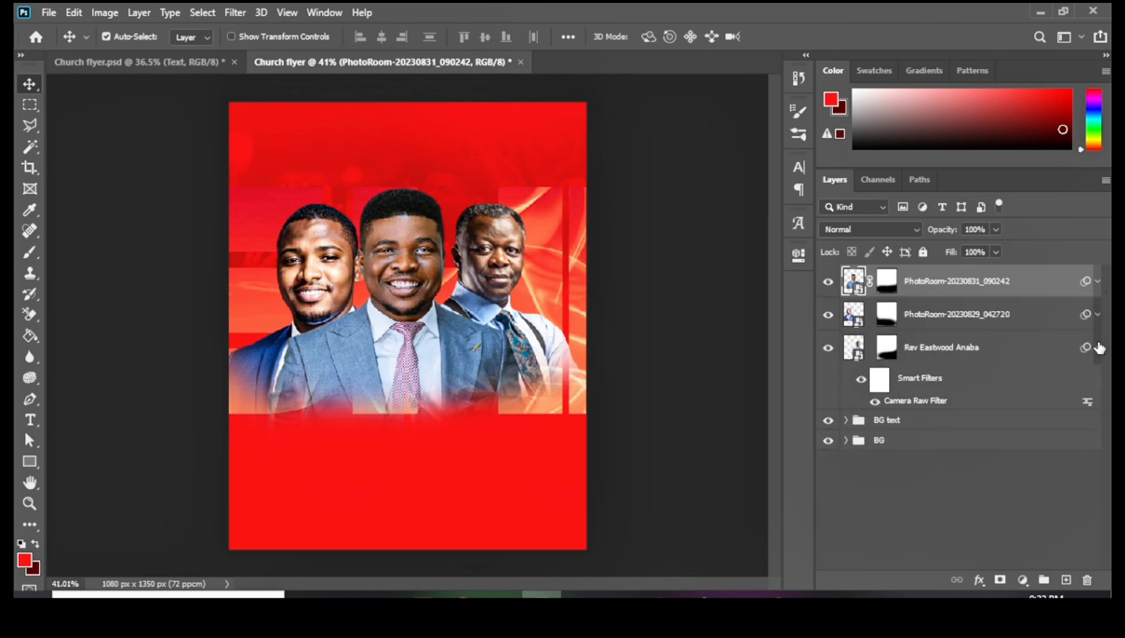
pyautogui.click(1098, 347)
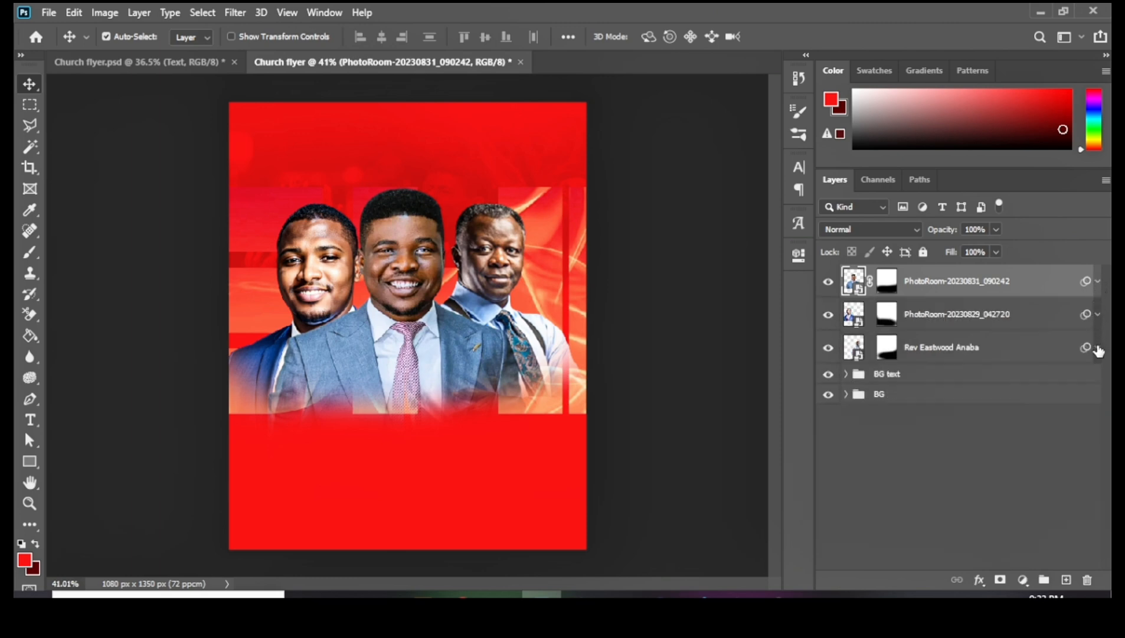
pyautogui.keyDown('shift'); pyautogui.click(970, 349); pyautogui.keyUp('shift')
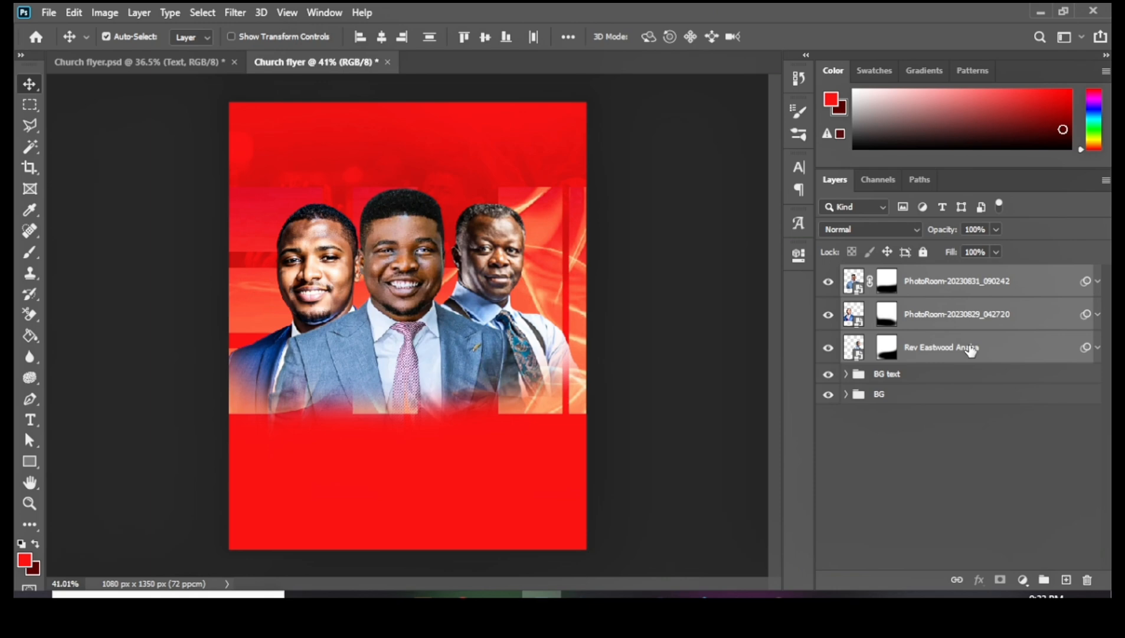
# Group the three selected speaker layers and add a new empty layer above the group.
pyautogui.hotkey('ctrl', 'g')
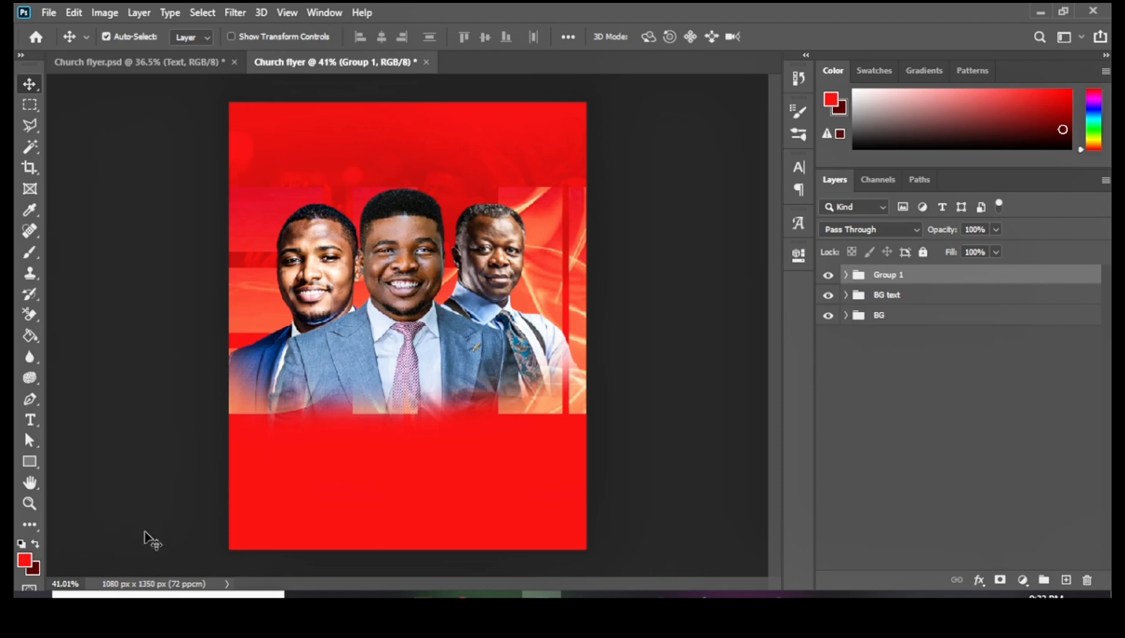
pyautogui.click(1067, 579)
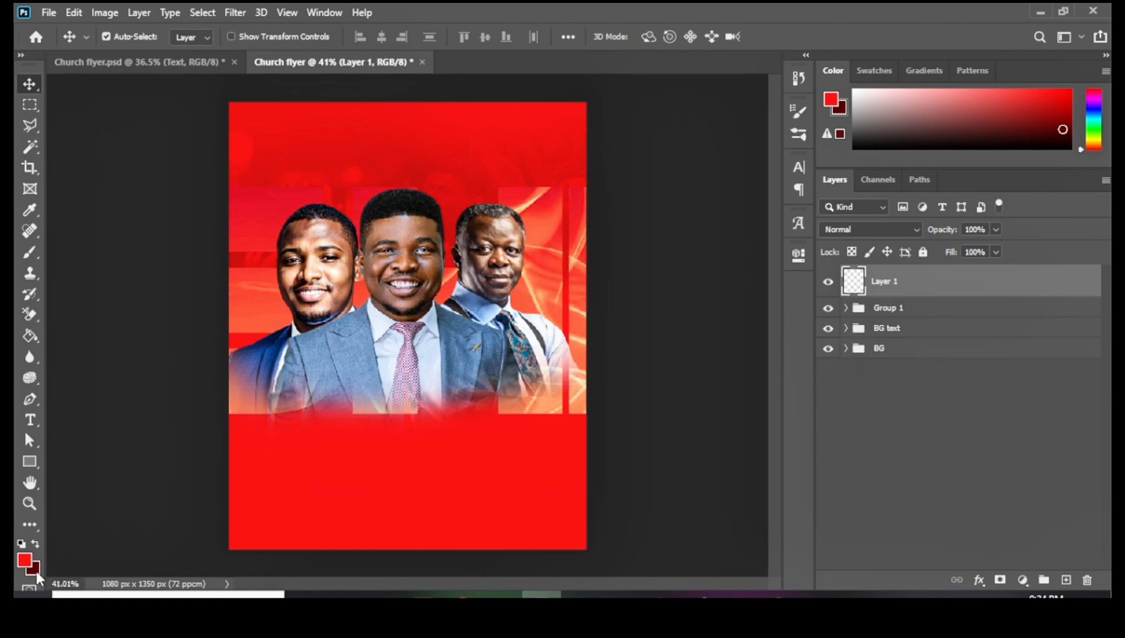
# Paint a dark red (#560303) fade over the flyer's lower part up to the speakers' chests with a soft 600 px brush.
pyautogui.press('x')
pyautogui.click(24, 558)
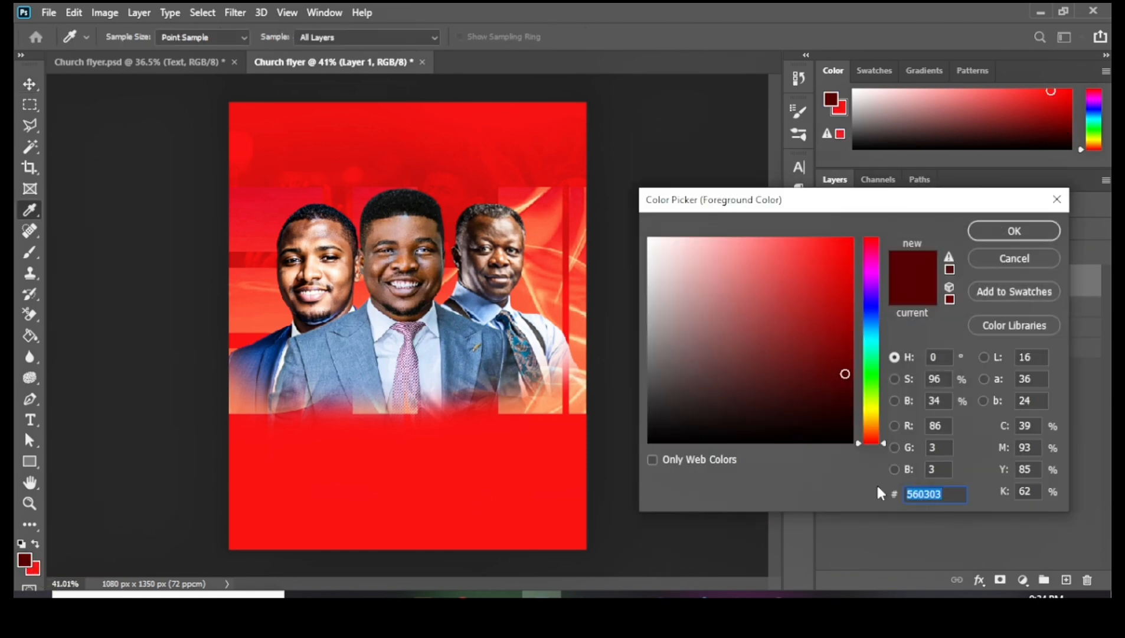
pyautogui.click(1014, 231)
pyautogui.press('v')
pyautogui.press('b')
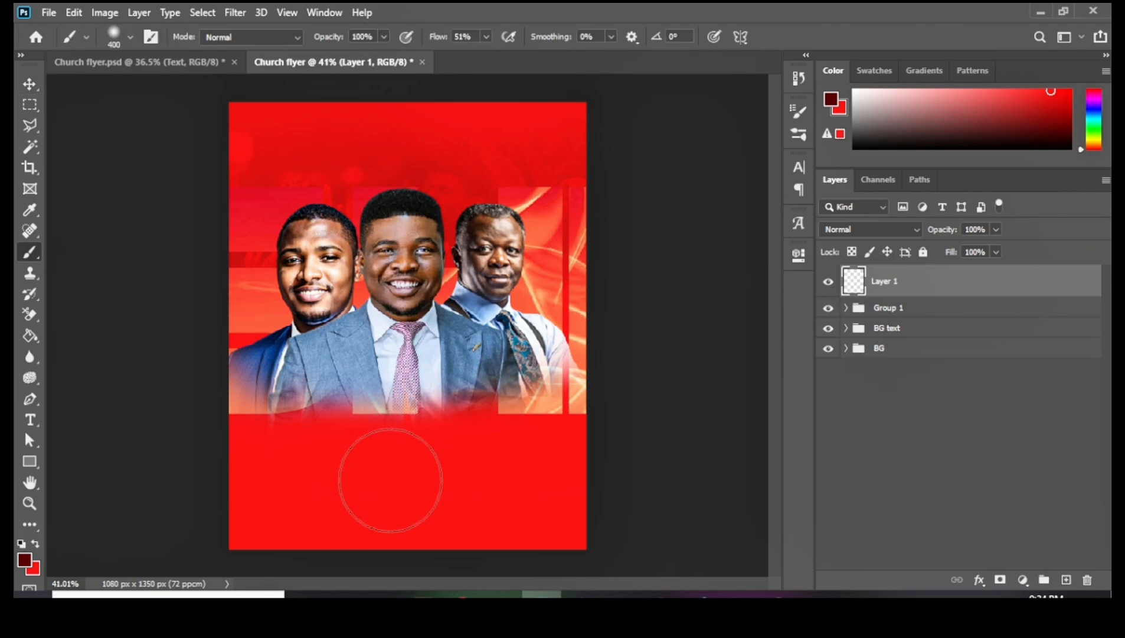
pyautogui.press(']')
pyautogui.press(']')
pyautogui.scroll(-1, 514, 486)
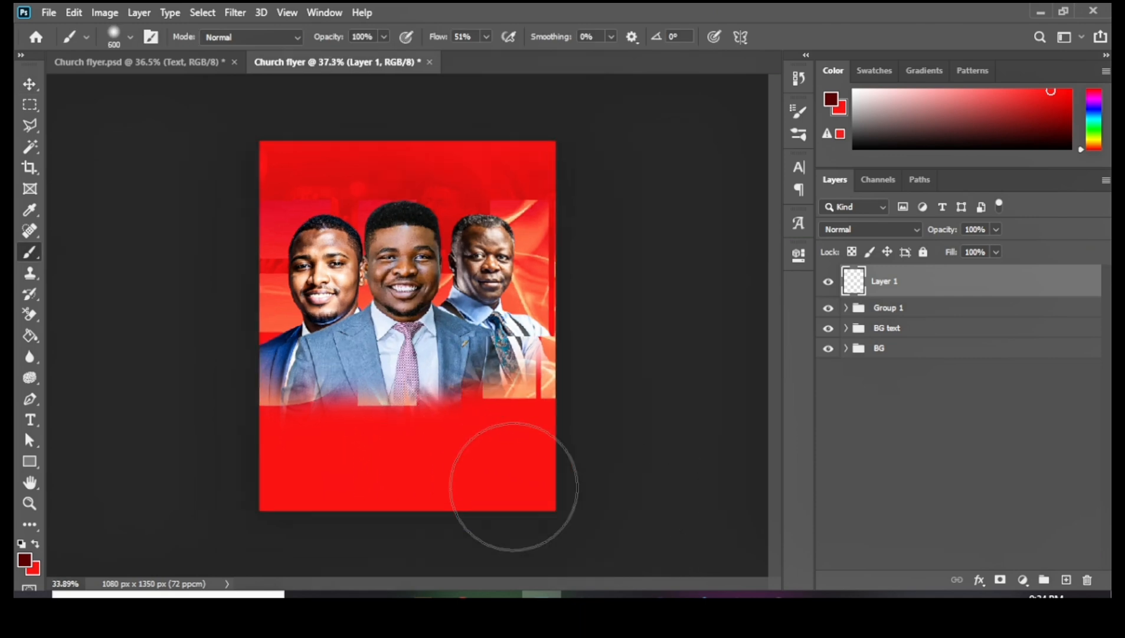
pyautogui.moveTo(575, 482)
pyautogui.mouseDown()
pyautogui.moveTo(146, 483)
pyautogui.moveTo(503, 483)
pyautogui.moveTo(580, 463)
pyautogui.moveTo(485, 441)
pyautogui.moveTo(235, 431)
pyautogui.moveTo(602, 418)
pyautogui.moveTo(297, 425)
pyautogui.moveTo(500, 444)
pyautogui.moveTo(263, 437)
pyautogui.moveTo(553, 444)
pyautogui.moveTo(248, 493)
pyautogui.moveTo(513, 474)
pyautogui.moveTo(258, 429)
pyautogui.moveTo(253, 417)
pyautogui.moveTo(296, 431)
pyautogui.moveTo(526, 435)
pyautogui.moveTo(590, 419)
pyautogui.moveTo(302, 444)
pyautogui.moveTo(507, 442)
pyautogui.moveTo(585, 457)
pyautogui.moveTo(187, 466)
pyautogui.moveTo(534, 424)
pyautogui.moveTo(229, 448)
pyautogui.moveTo(533, 414)
pyautogui.moveTo(319, 416)
pyautogui.moveTo(284, 431)
pyautogui.moveTo(459, 444)
pyautogui.moveTo(235, 479)
pyautogui.moveTo(619, 482)
pyautogui.mouseUp()
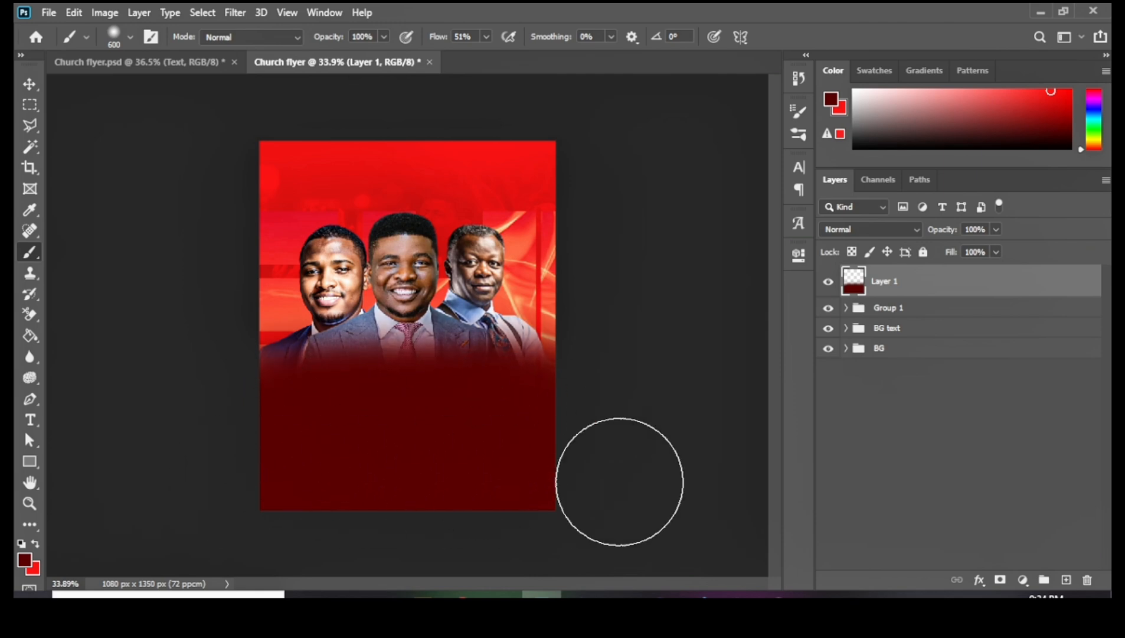
pyautogui.scroll(3, 301, 442)
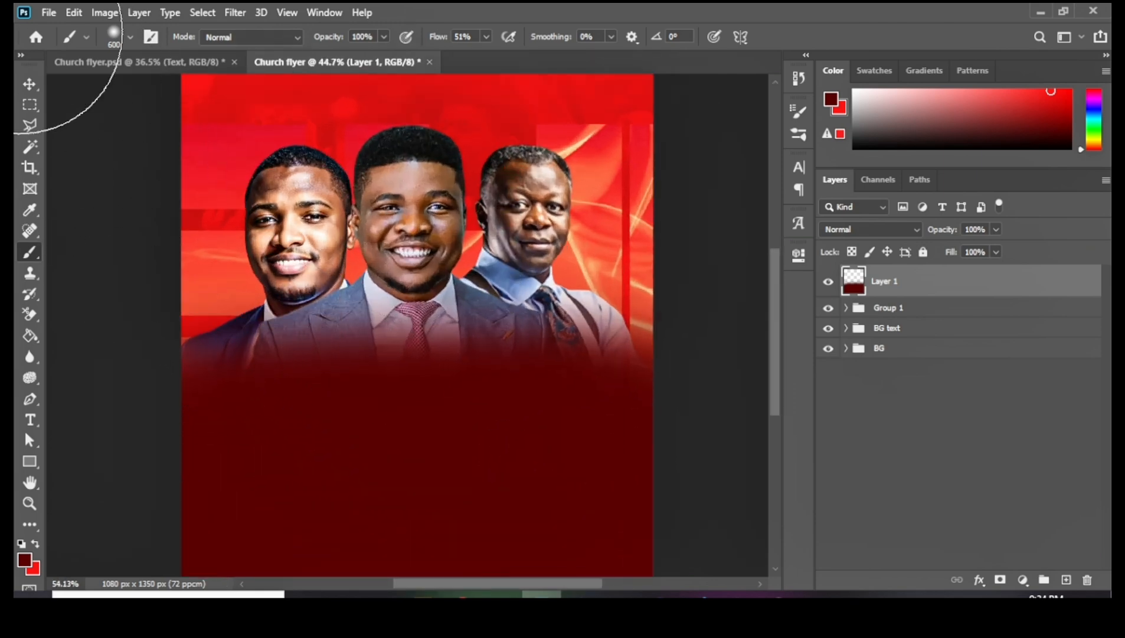
pyautogui.click(29, 84)
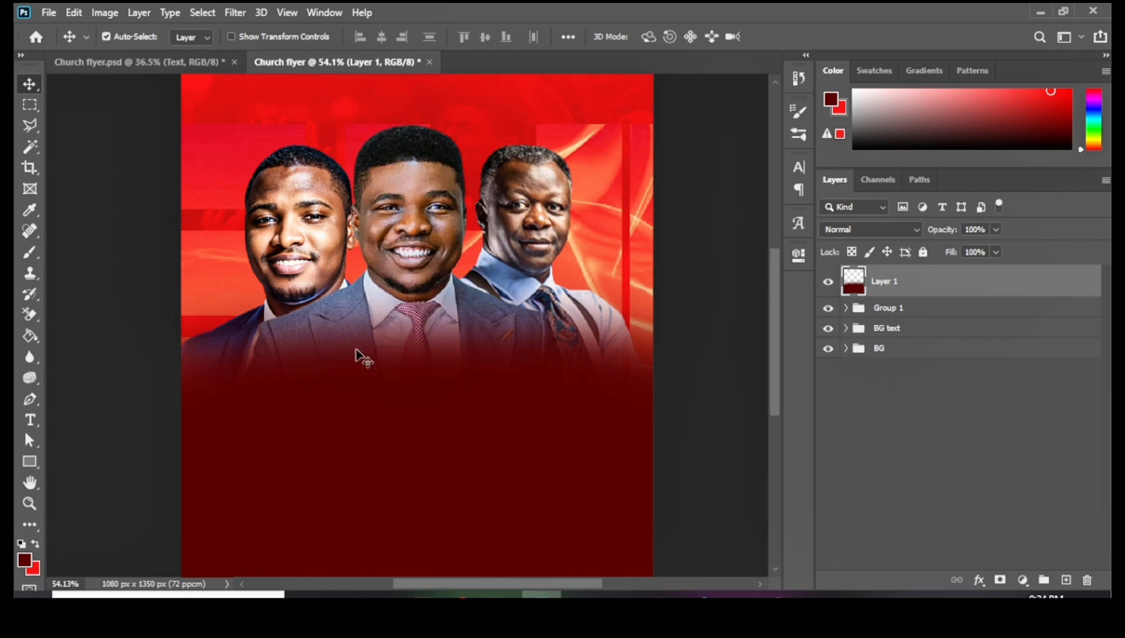
pyautogui.scroll(-3, 363, 357)
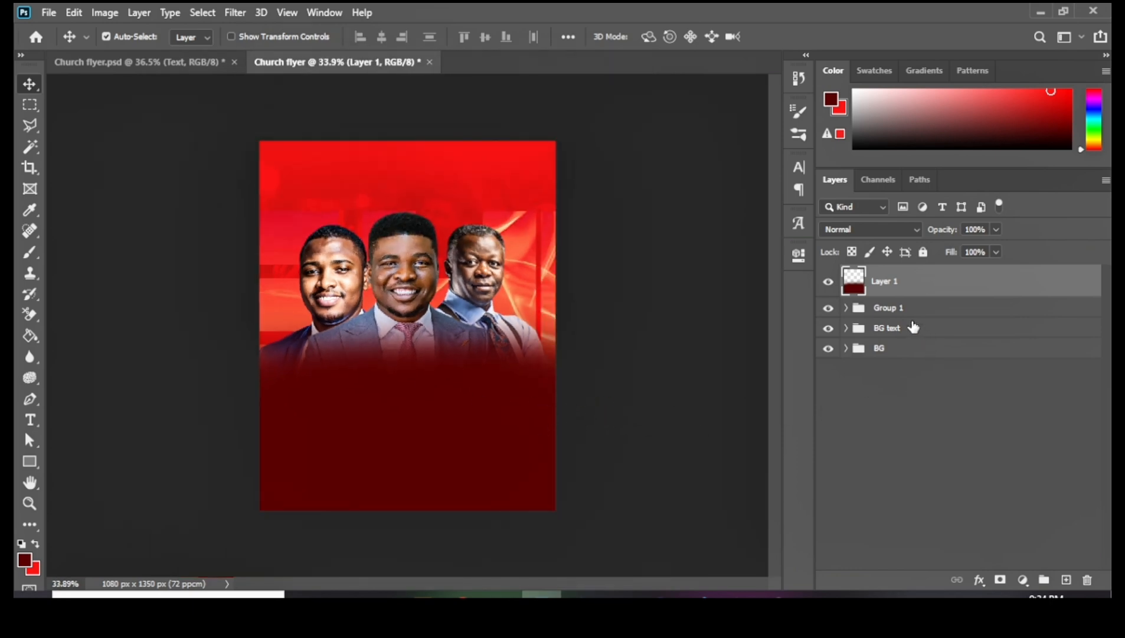
# Rename the speaker photo group as Image.
pyautogui.doubleClick(892, 313)
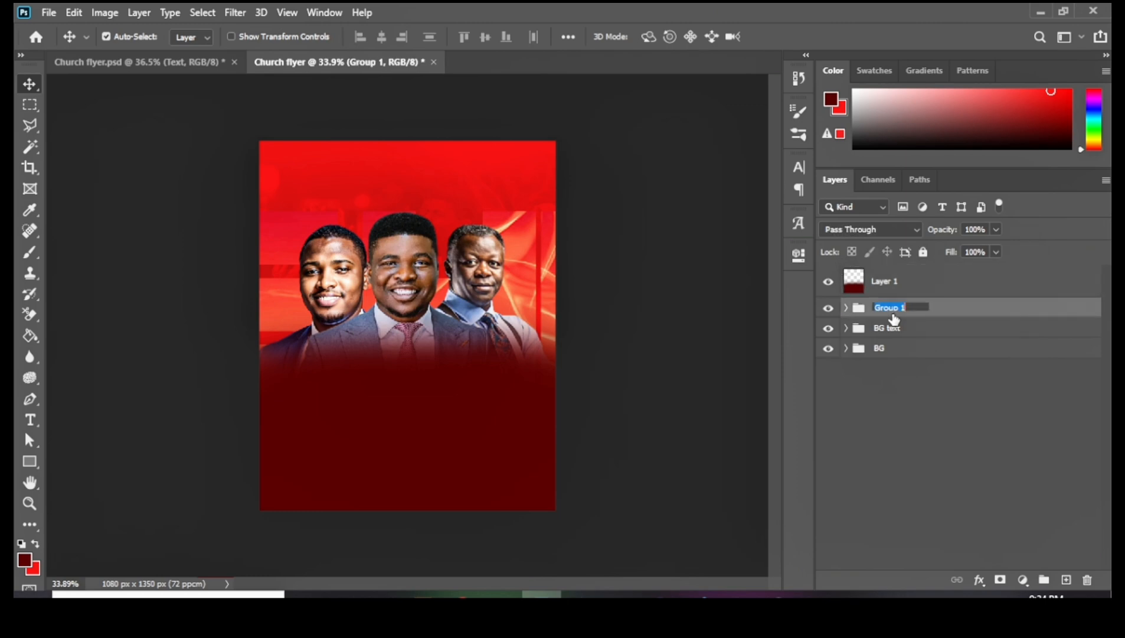
pyautogui.press('BackSpace')
pyautogui.write('Image')
pyautogui.press('Return')
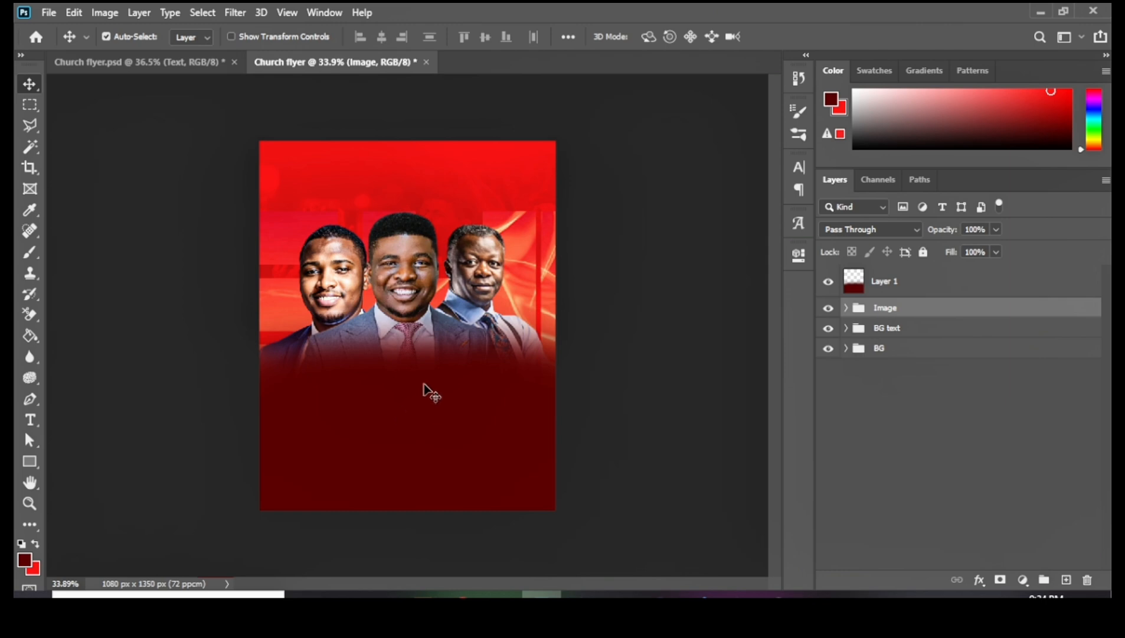
# Examine the dark red fade below the speakers and compare it with the reference flyer document.
pyautogui.scroll(3, 423, 384)
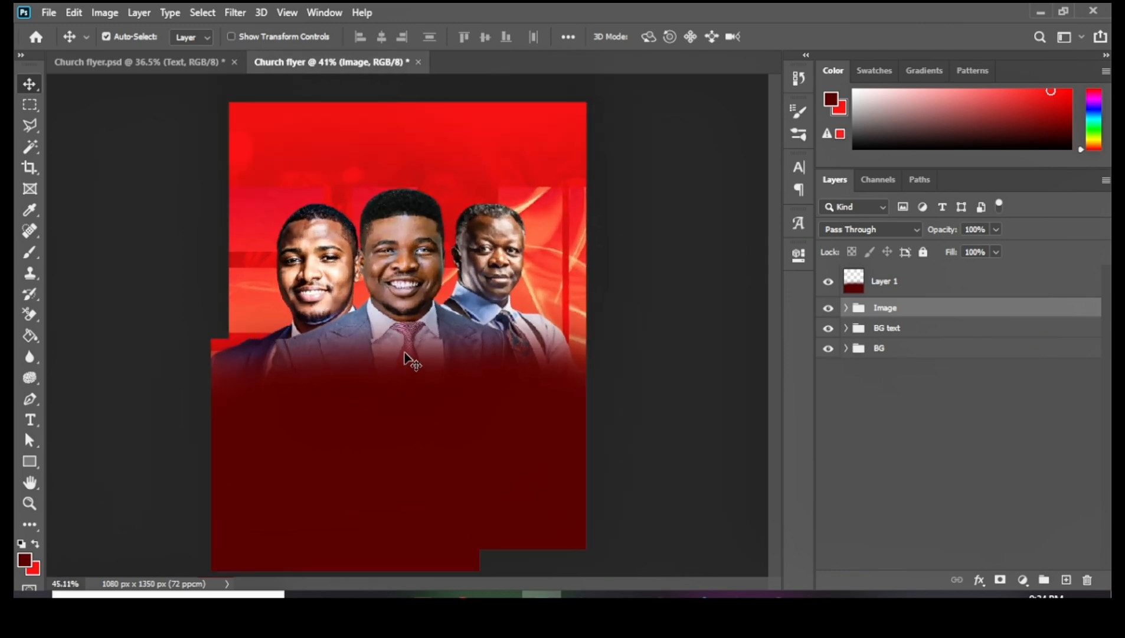
pyautogui.scroll(2, 406, 356)
pyautogui.scroll(-3, 405, 356)
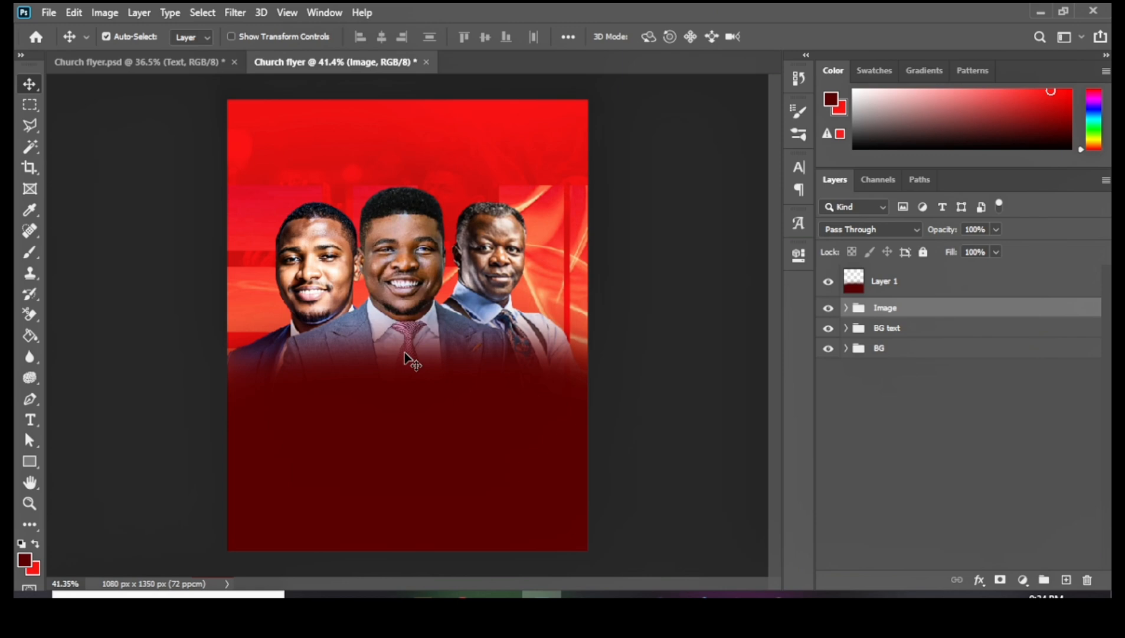
pyautogui.scroll(-1, 406, 357)
pyautogui.scroll(2, 405, 356)
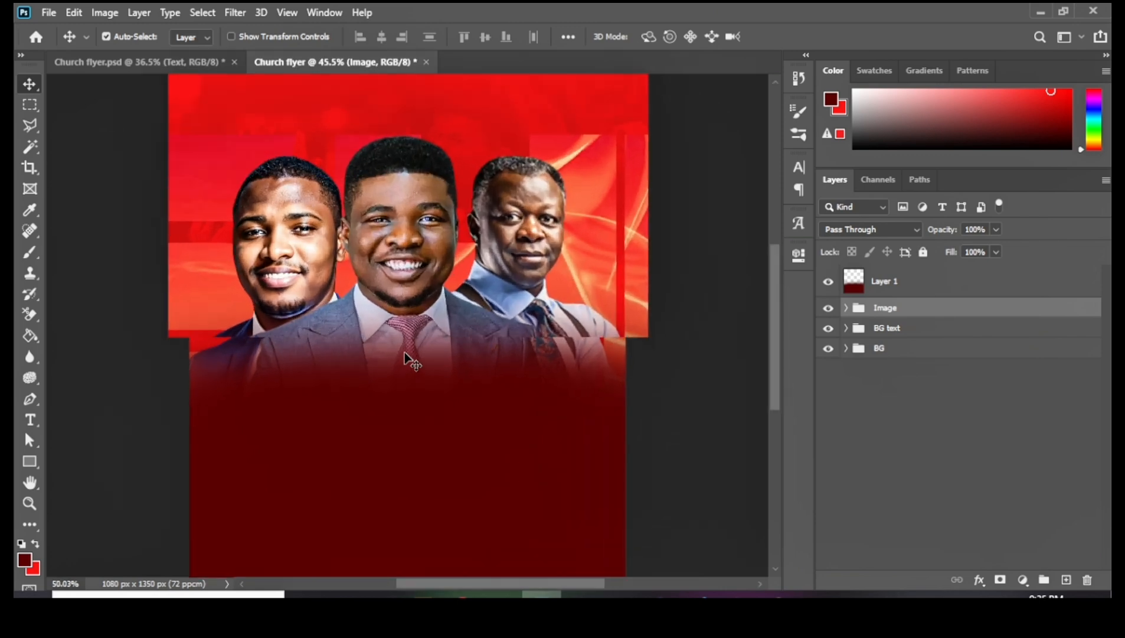
pyautogui.scroll(-2, 406, 357)
pyautogui.scroll(-1, 405, 356)
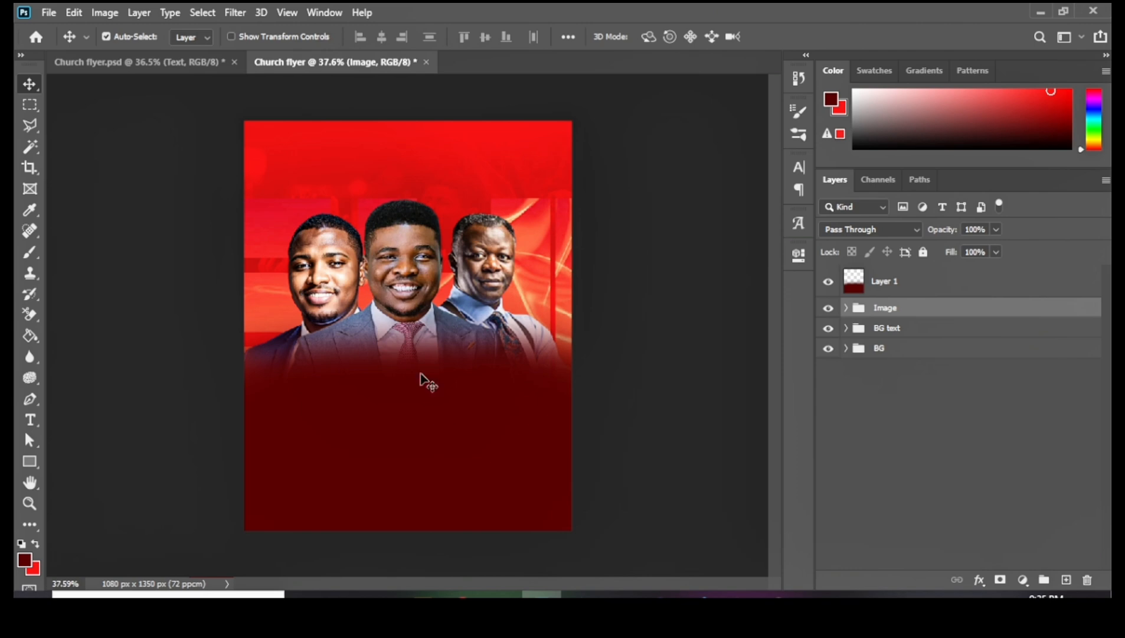
pyautogui.click(163, 63)
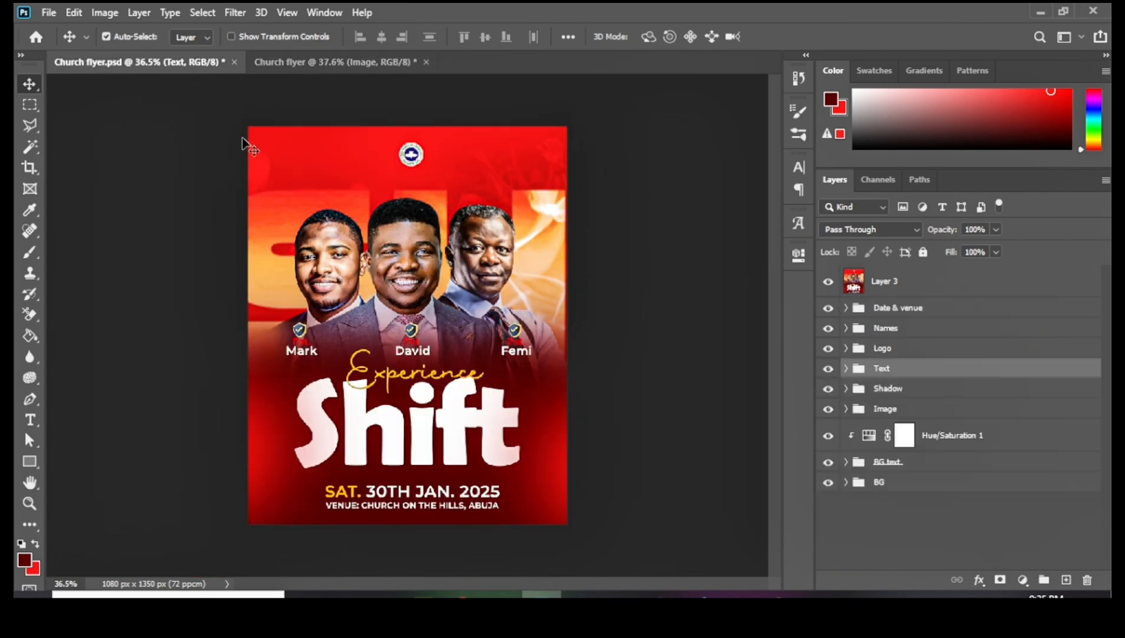
pyautogui.click(337, 69)
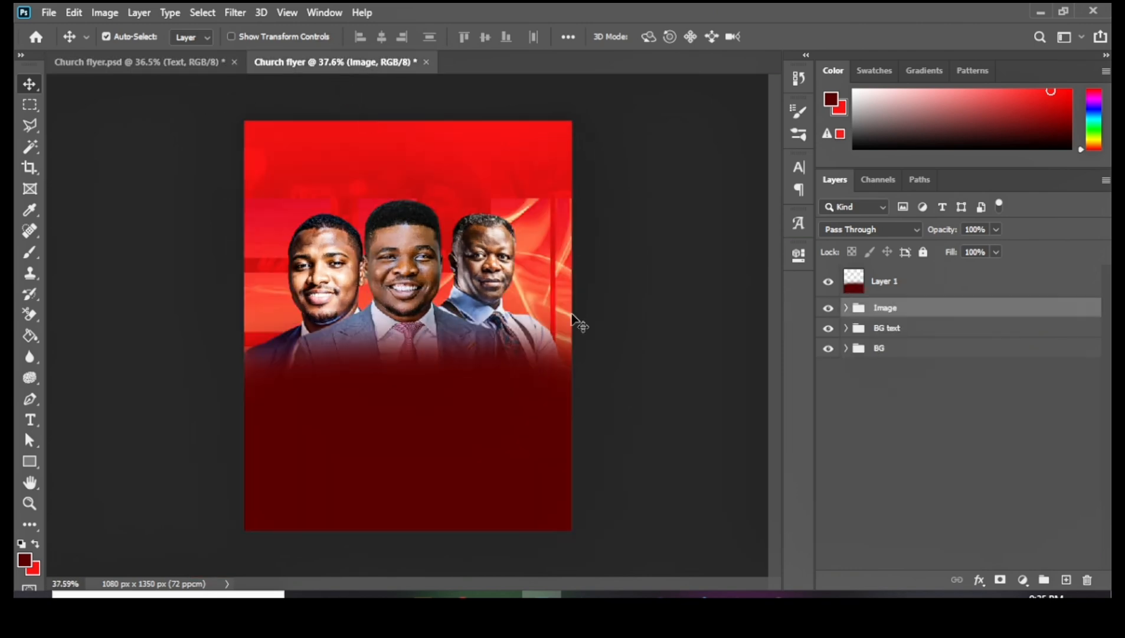
# Put the dark red fade layer into its own group and name the group Shadow.
pyautogui.click(931, 280)
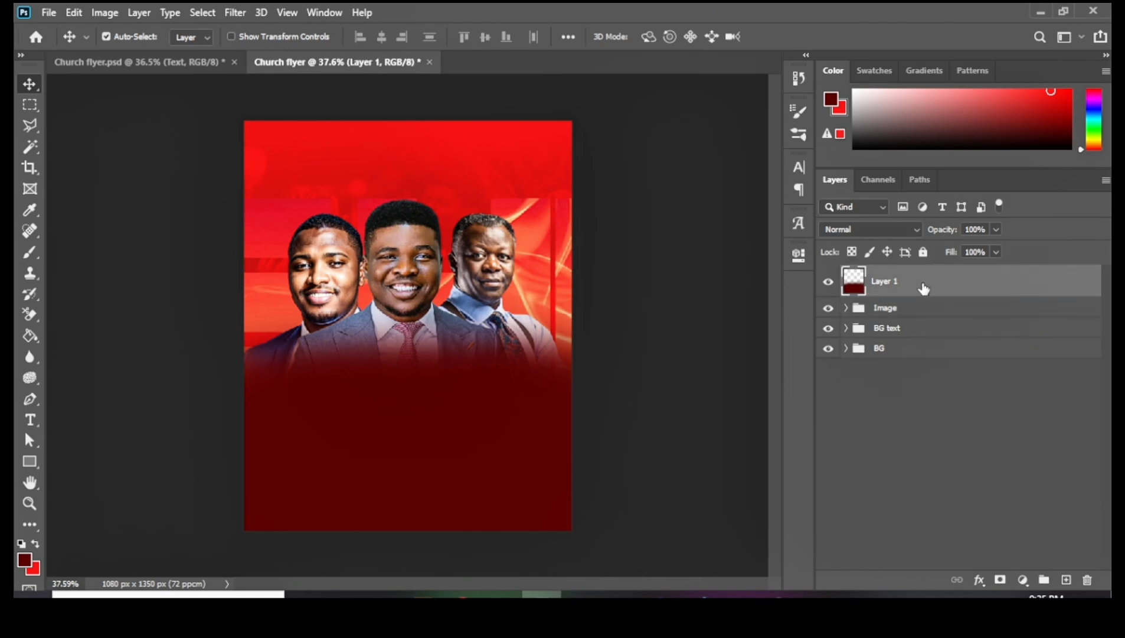
pyautogui.hotkey('ctrl', 'g')
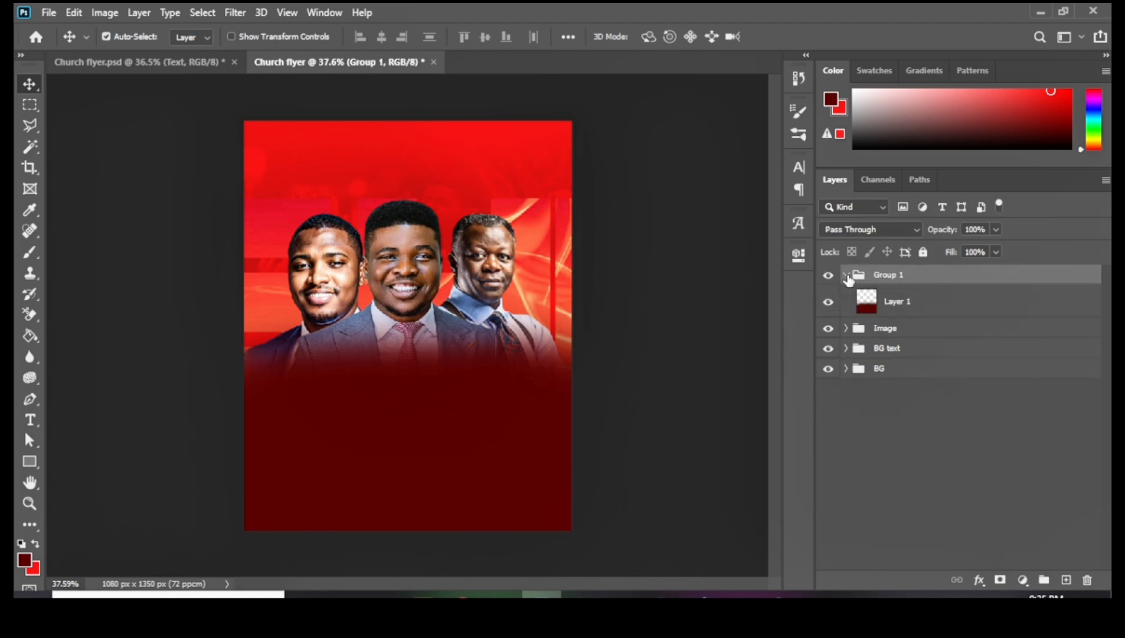
pyautogui.click(846, 274)
pyautogui.doubleClick(889, 275)
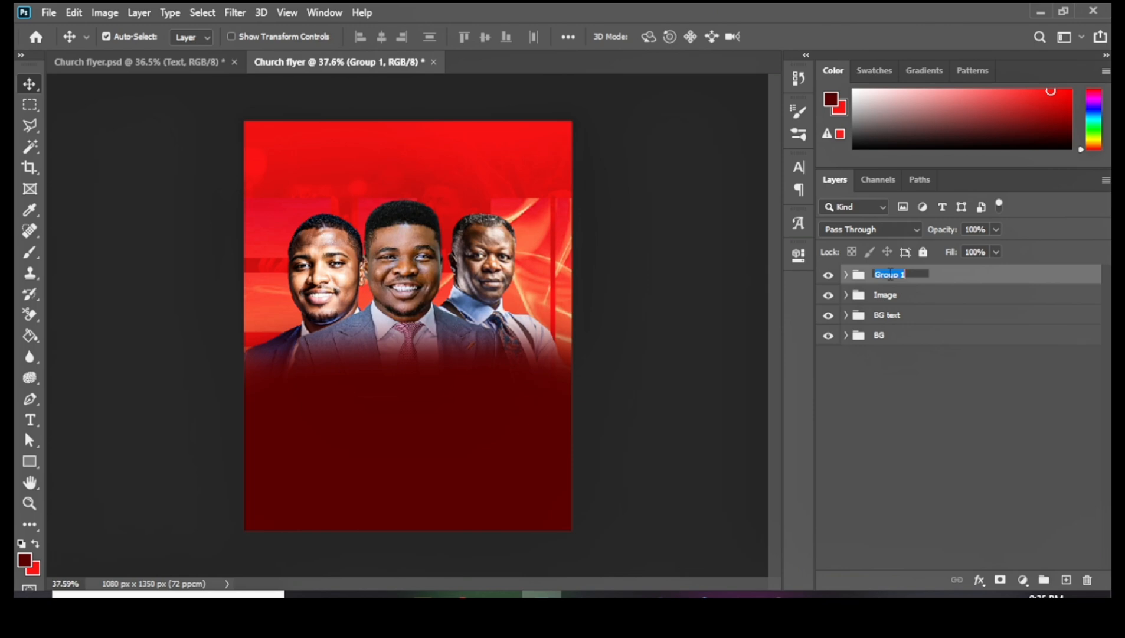
pyautogui.write('Shadow')
pyautogui.press('Return')
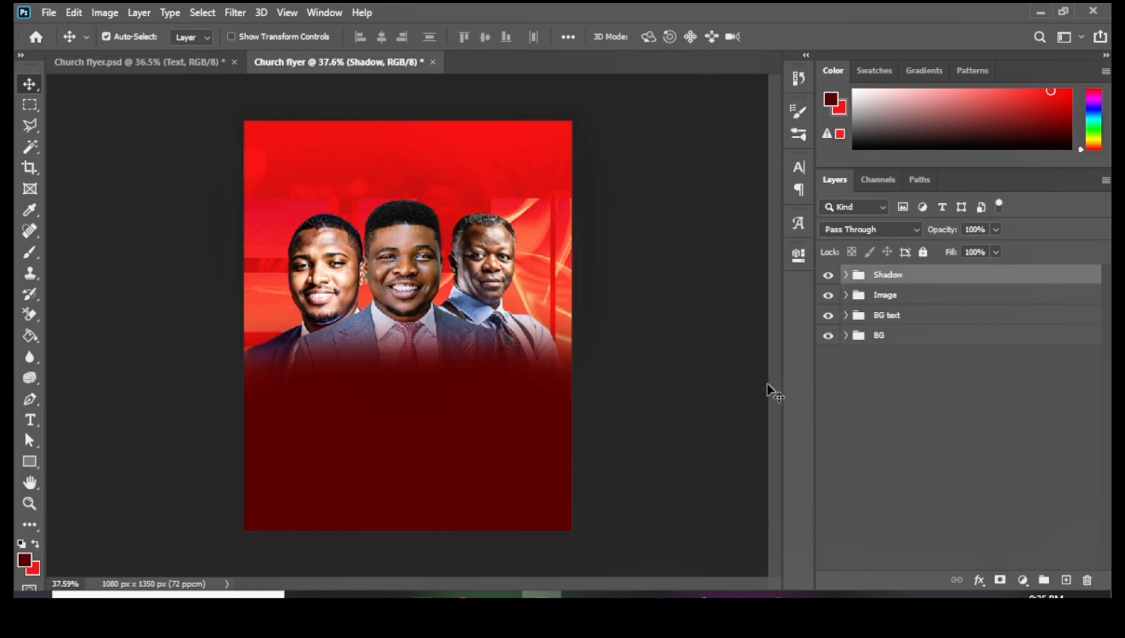
# Place the white-texture image from the Church flyer 03 folder in File Explorer above the fade layer inside the Shadow group.
pyautogui.click(846, 275)
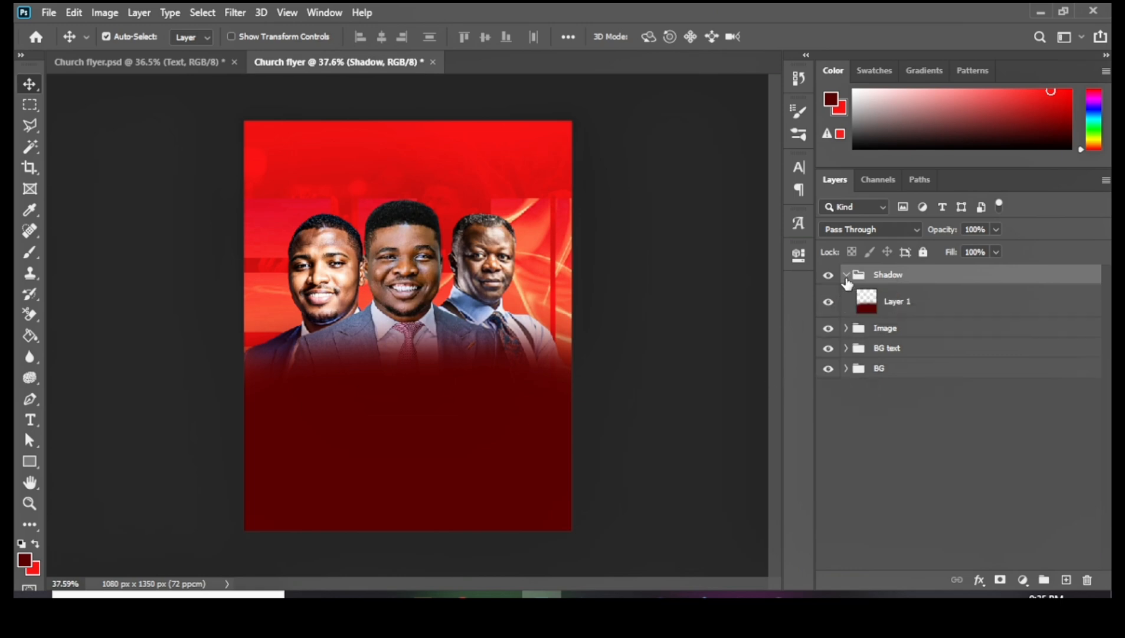
pyautogui.click(920, 303)
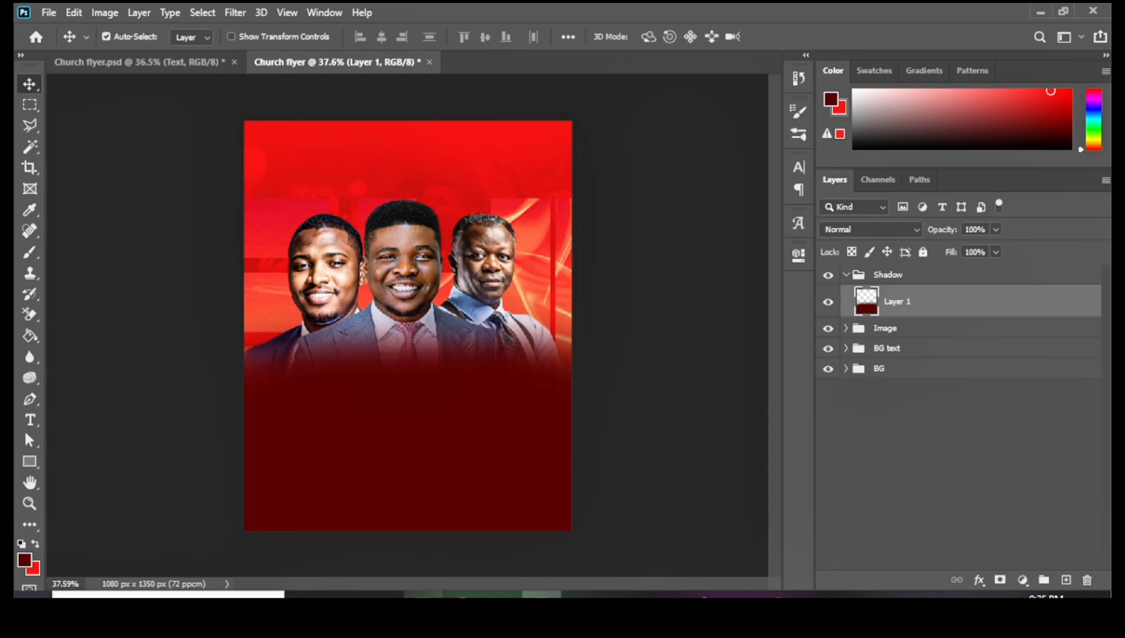
pyautogui.click(383, 594)
pyautogui.click(415, 327)
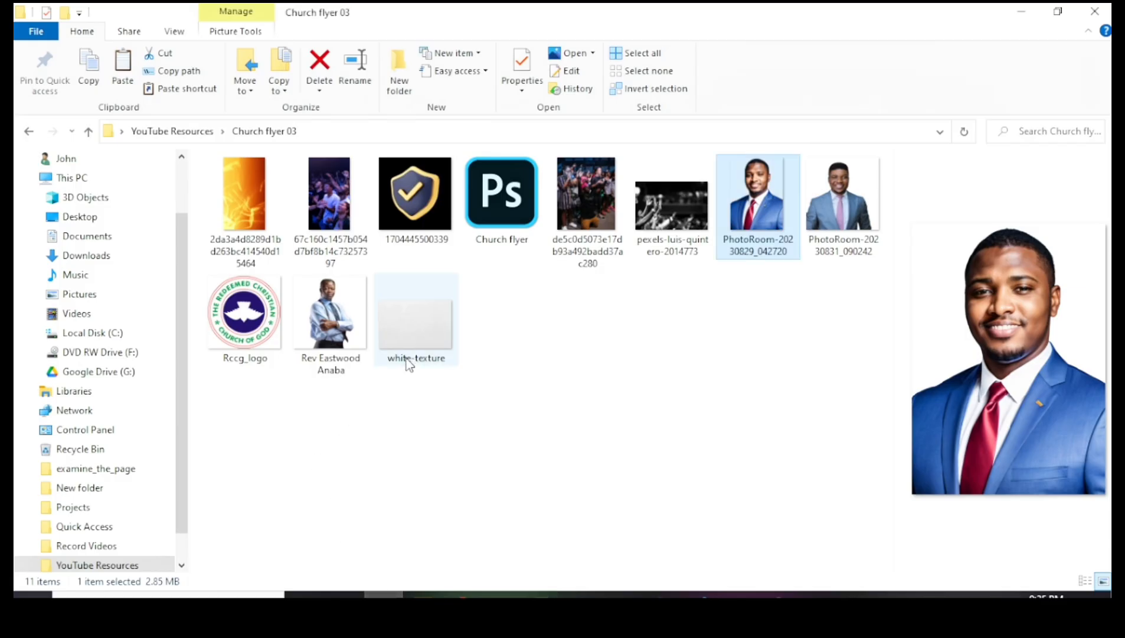
pyautogui.moveTo(418, 326); pyautogui.dragTo(453, 421)
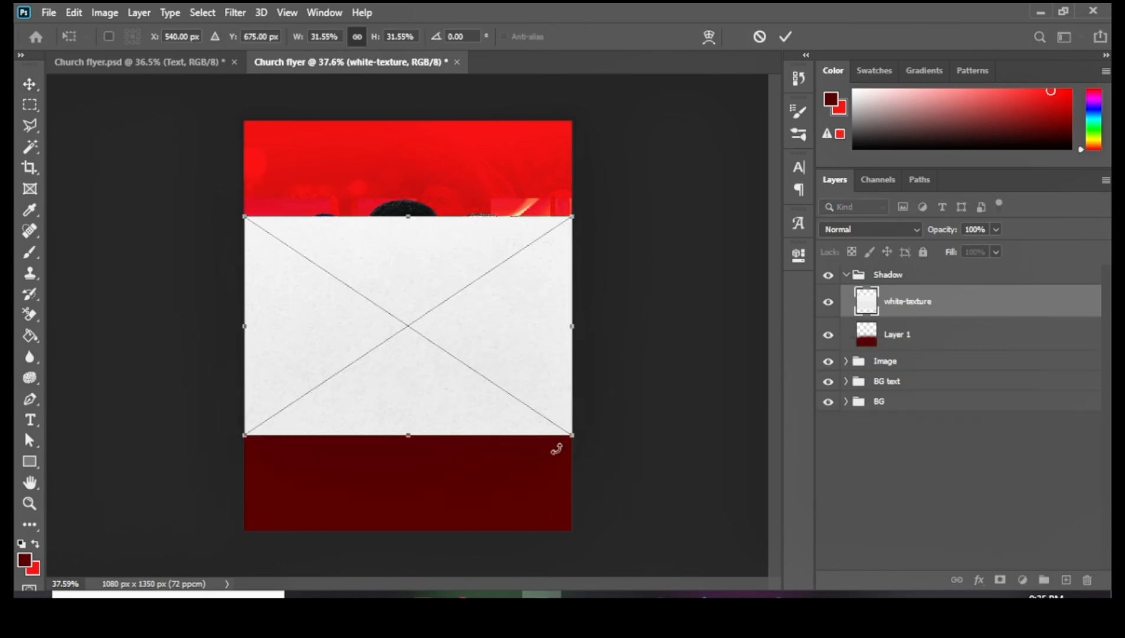
# Rotate the white texture to -90° and scale it to about 55% so it covers the whole canvas.
pyautogui.moveTo(588, 452); pyautogui.dragTo(548, 113)
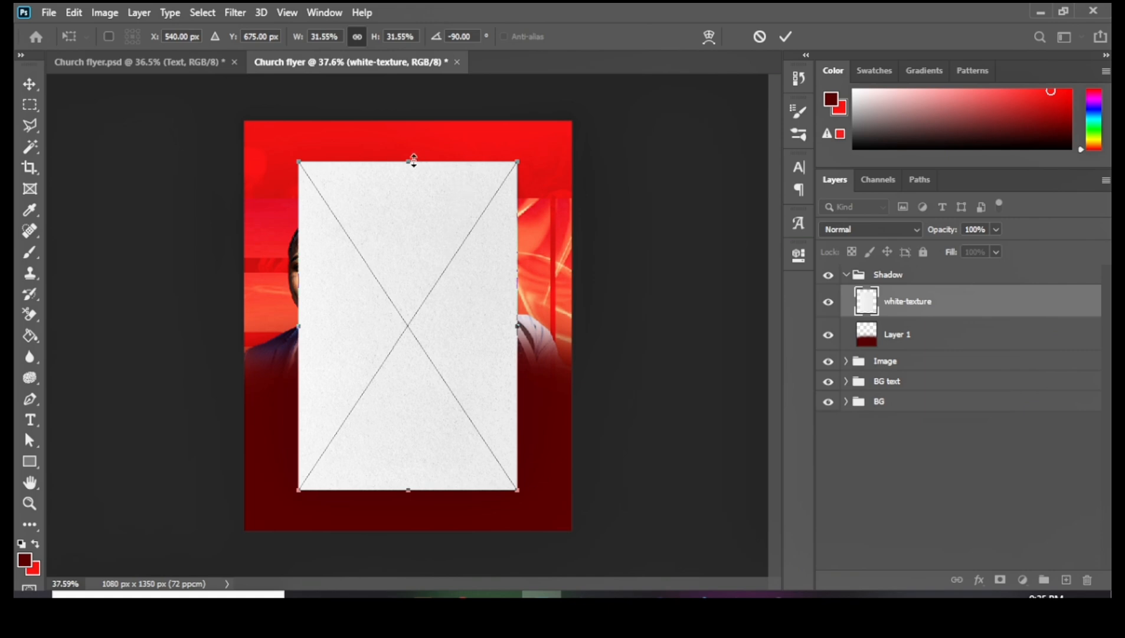
pyautogui.moveTo(413, 160); pyautogui.dragTo(426, 80)
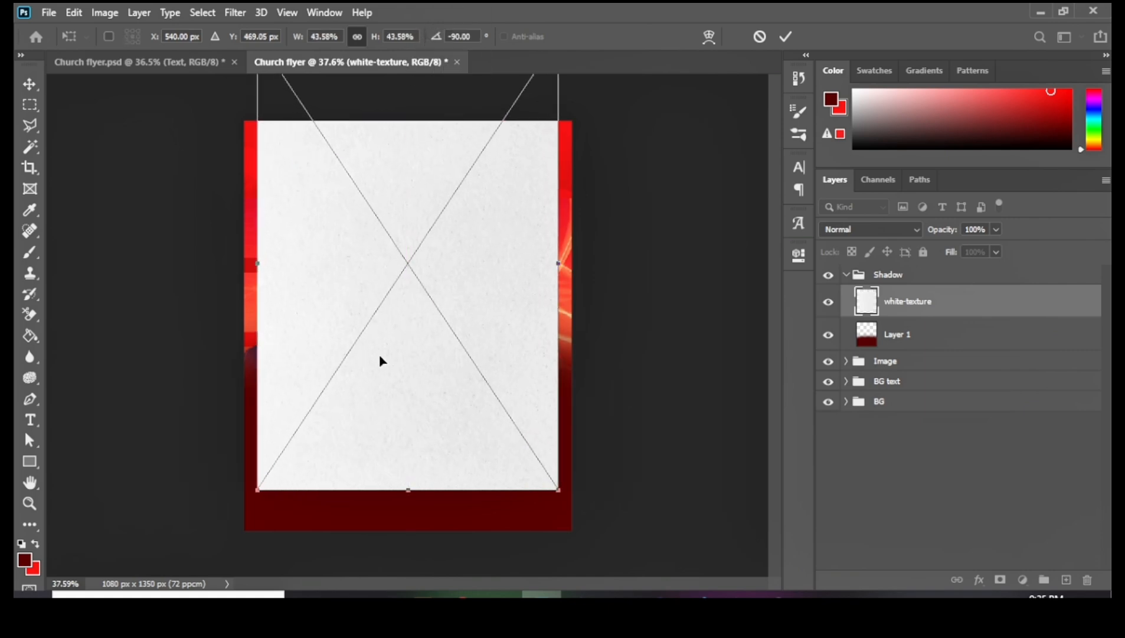
pyautogui.moveTo(408, 495); pyautogui.dragTo(407, 576)
pyautogui.hotkey('ctrl', '0')
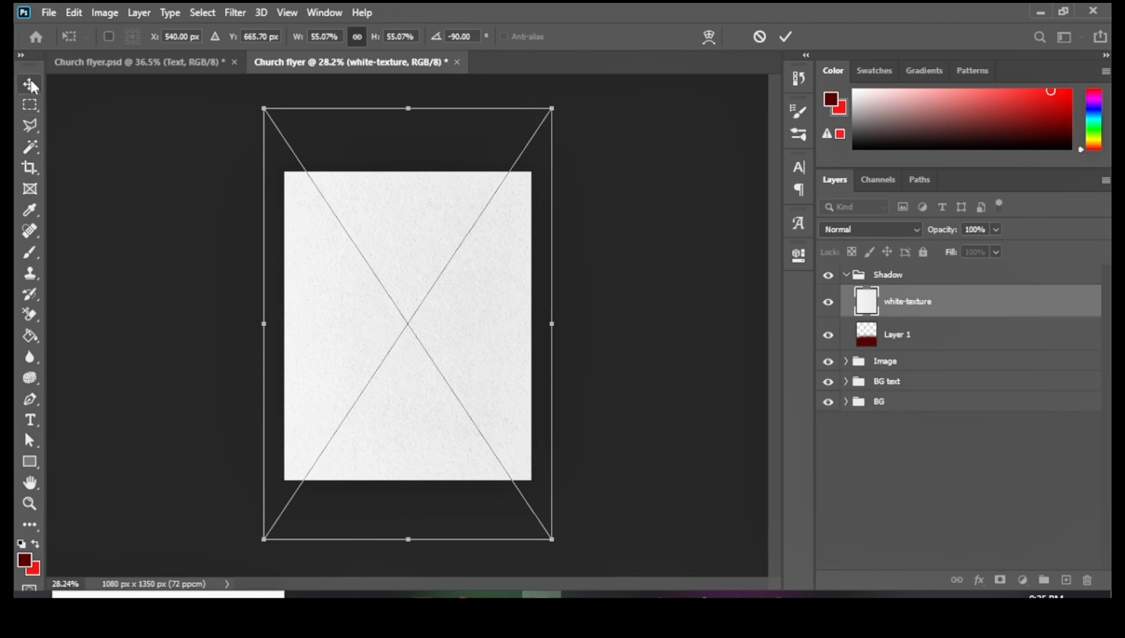
pyautogui.click(29, 84)
# Set the white-texture layer's blend mode to Overlay and its opacity to 22%.
pyautogui.click(867, 230)
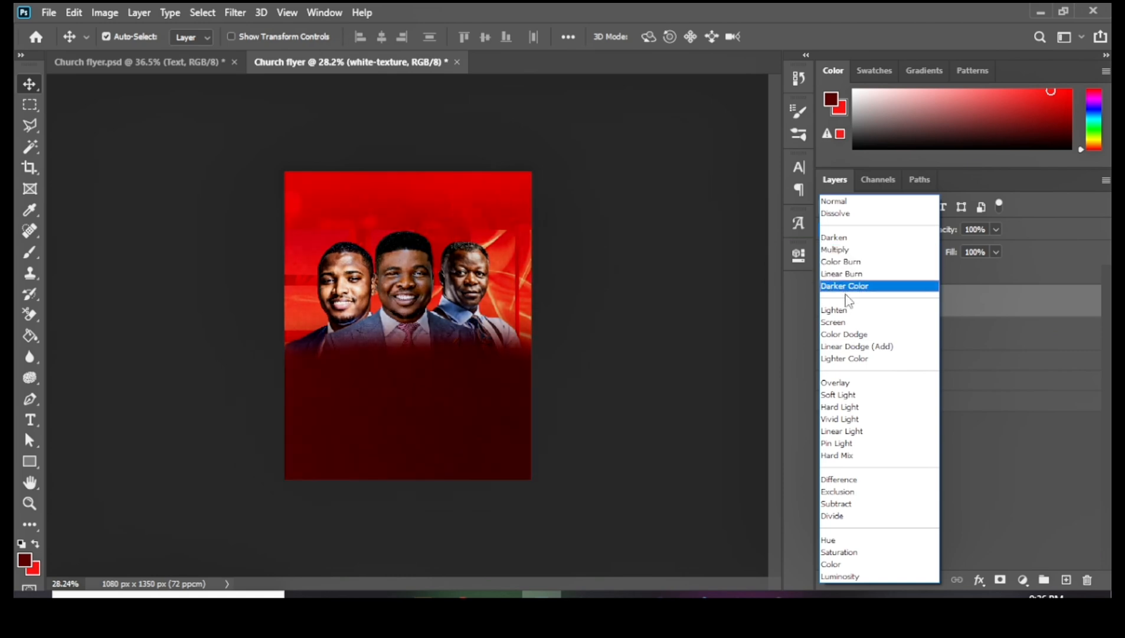
pyautogui.click(844, 385)
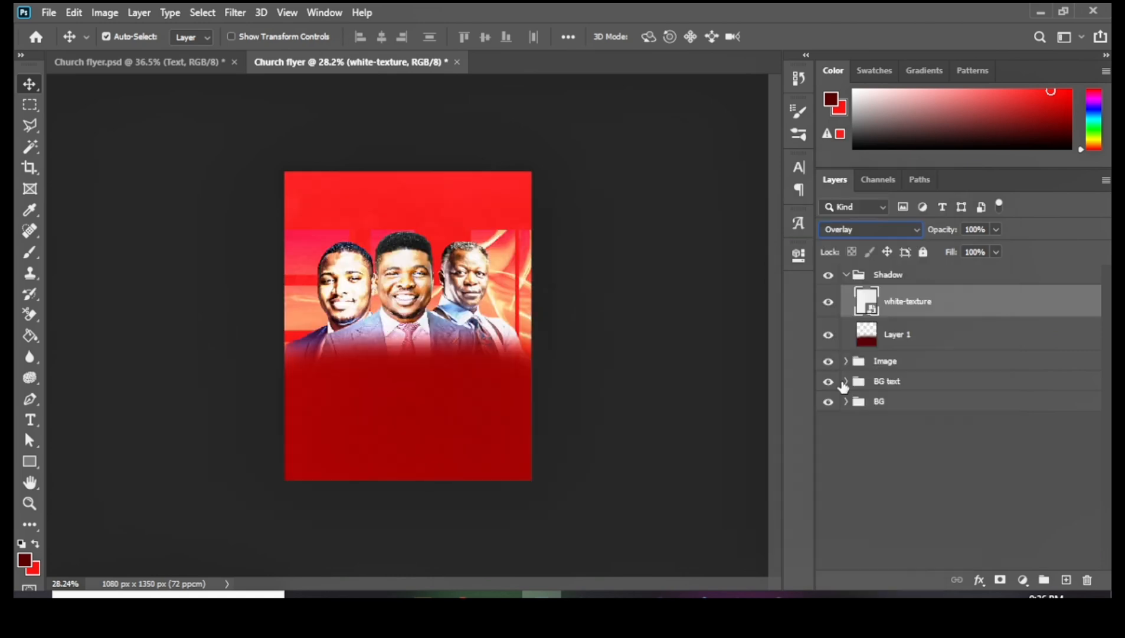
pyautogui.click(996, 229)
pyautogui.click(945, 247)
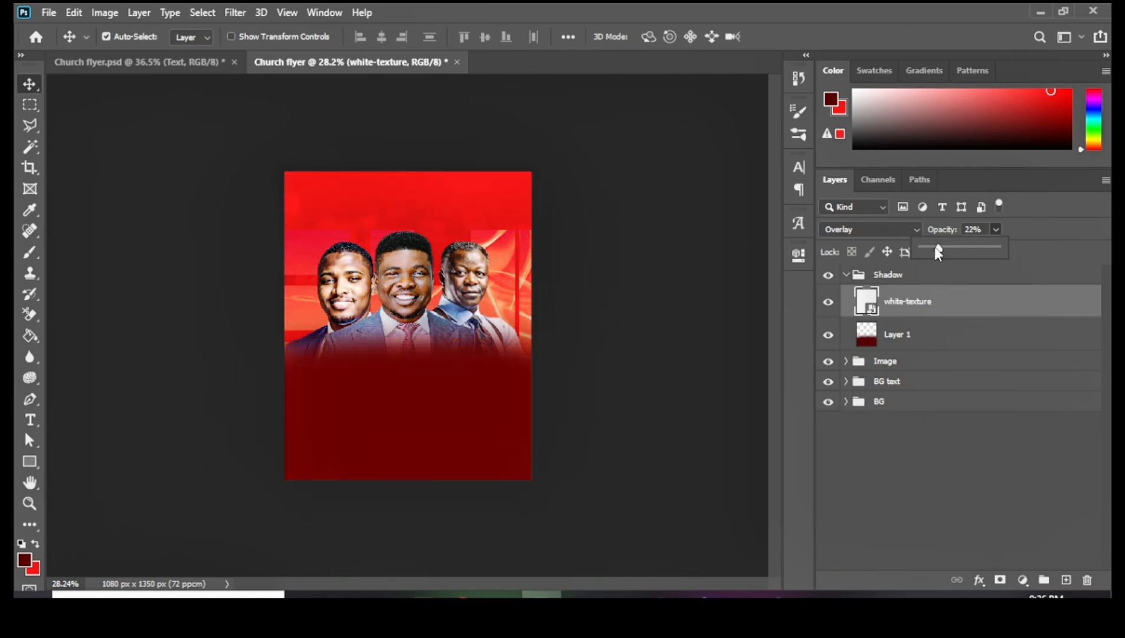
# Compare the flyer with the white texture hidden and shown, and collapse the Shadow group.
pyautogui.scroll(2, 620, 316)
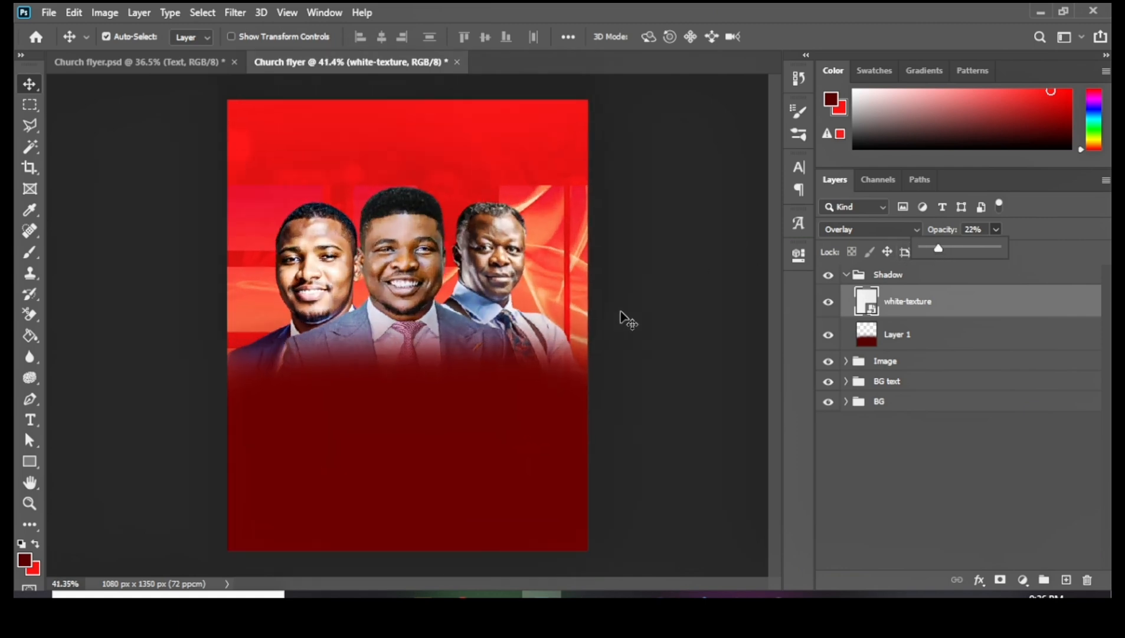
pyautogui.click(827, 304)
pyautogui.click(827, 304)
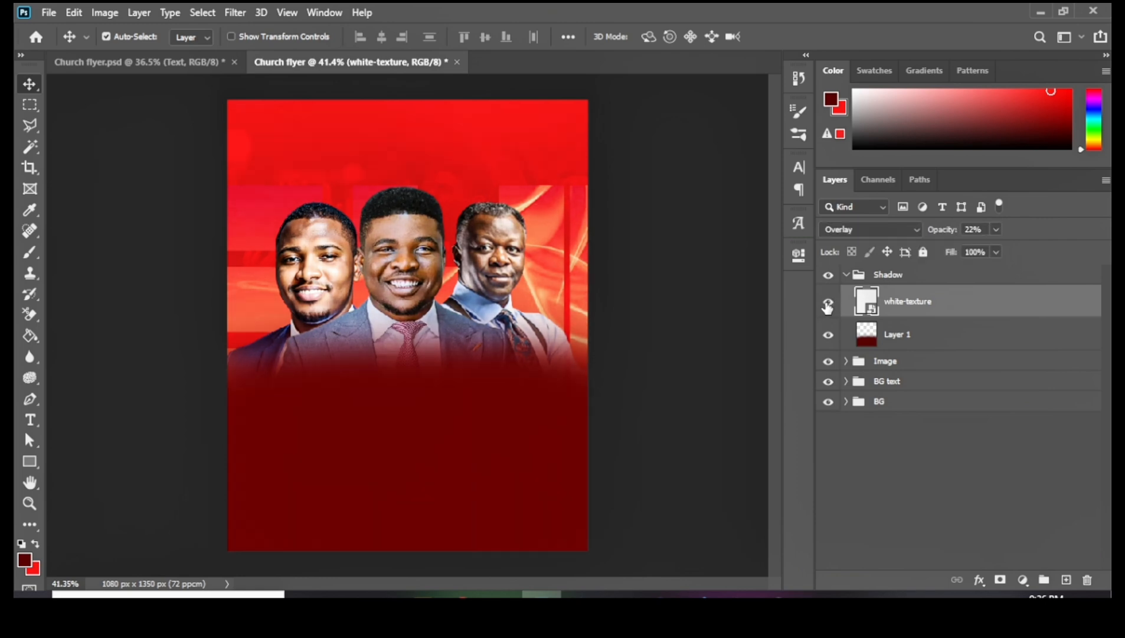
pyautogui.click(827, 305)
pyautogui.click(827, 305)
pyautogui.click(846, 275)
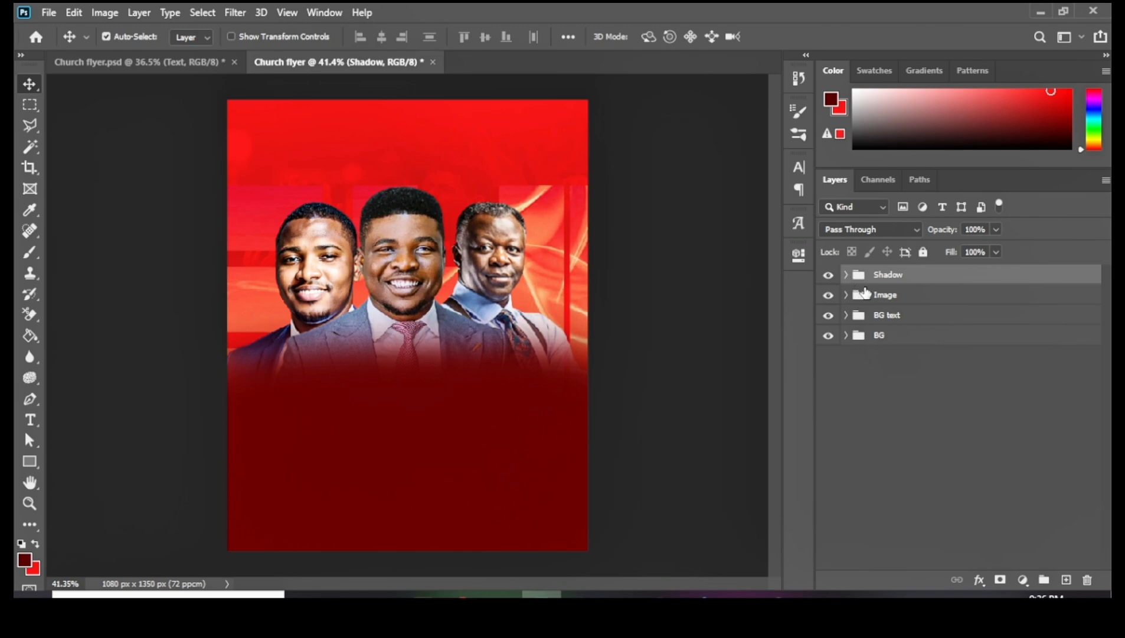
pyautogui.scroll(-1, 514, 295)
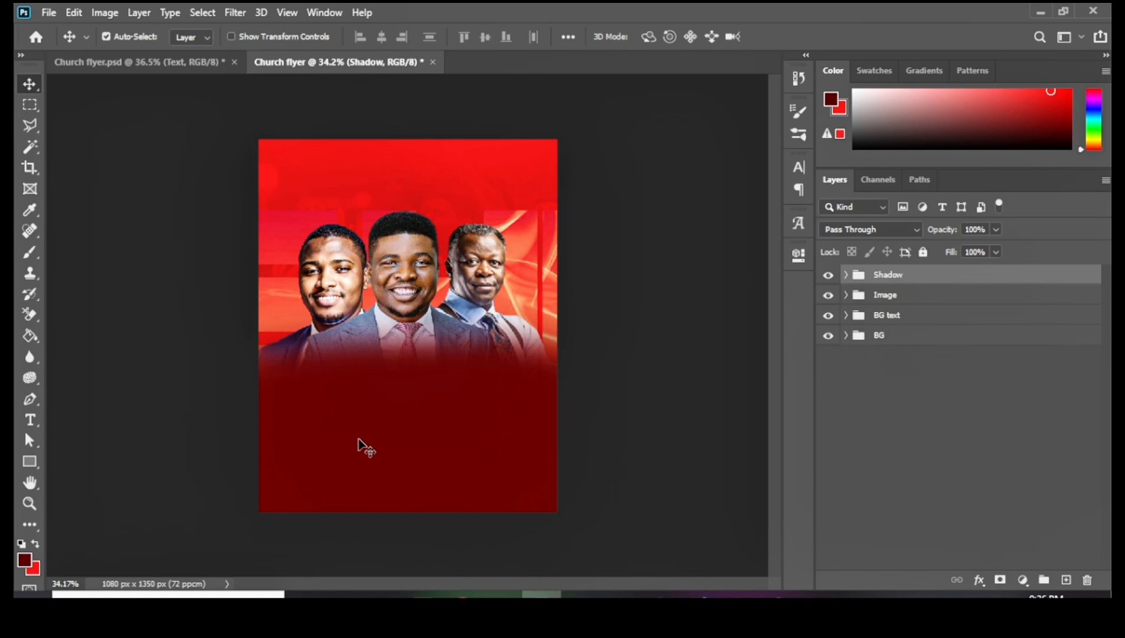
pyautogui.press('t')
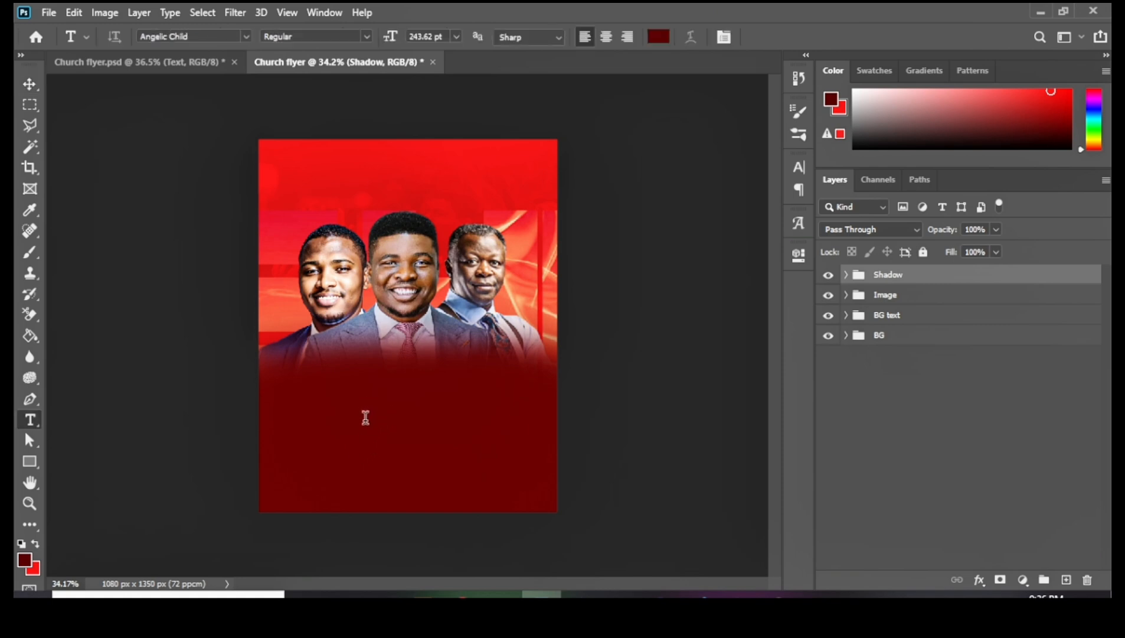
pyautogui.click(356, 413)
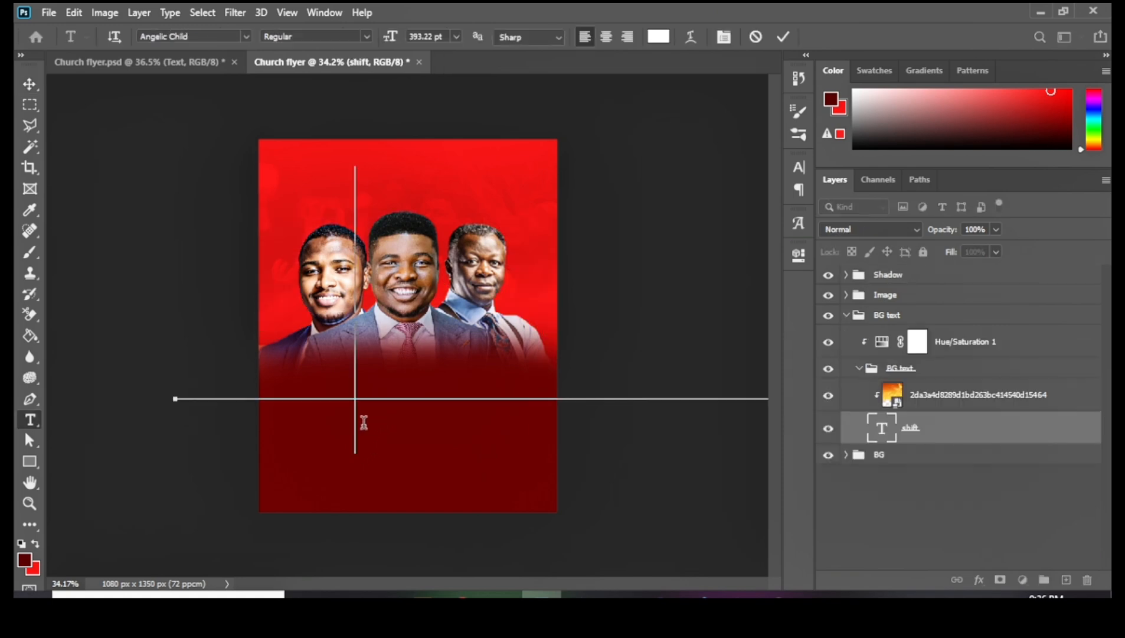
pyautogui.click(26, 84)
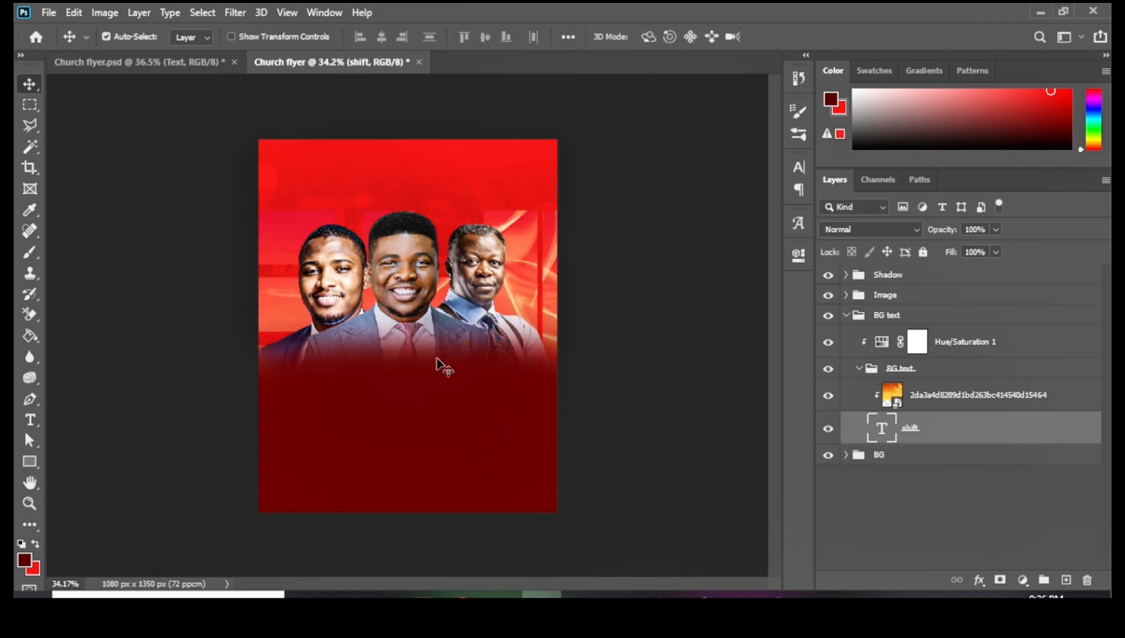
# Create a new 190.62 pt text layer, move it above the Shadow group, and collapse the BG text group.
pyautogui.press('t')
pyautogui.click(375, 480)
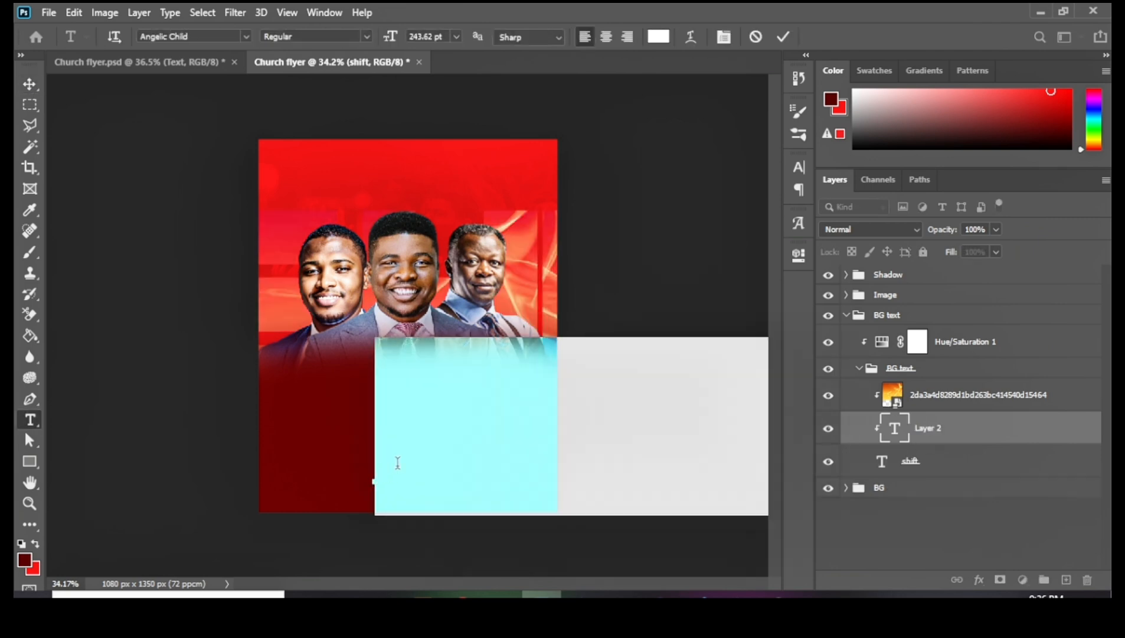
pyautogui.click(796, 168)
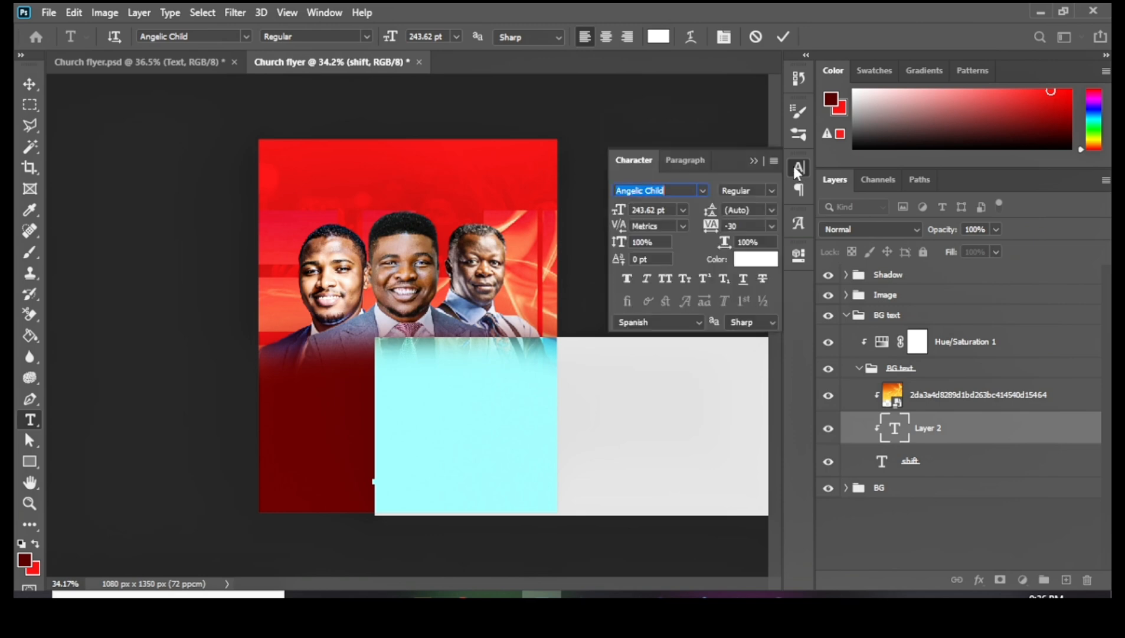
pyautogui.moveTo(617, 211); pyautogui.dragTo(573, 244)
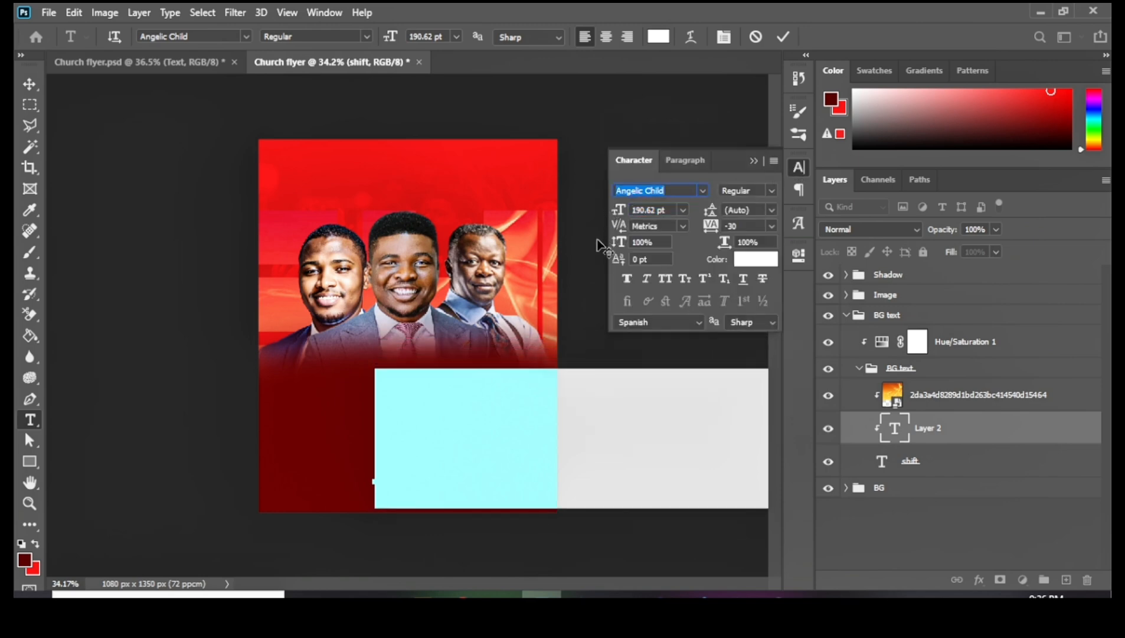
pyautogui.click(29, 84)
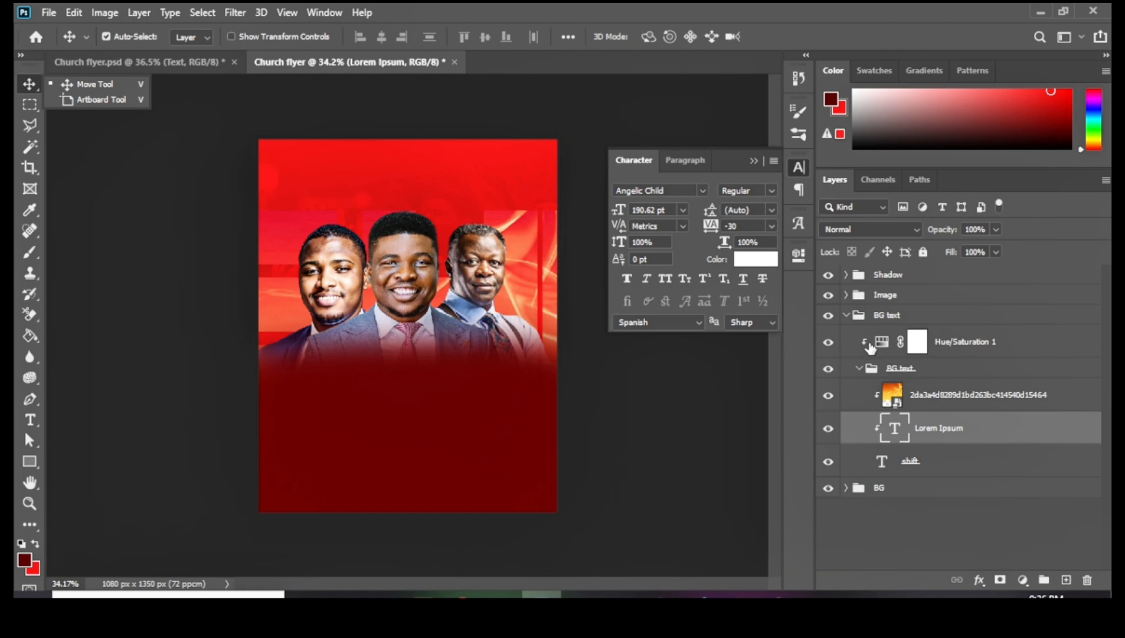
pyautogui.moveTo(947, 428); pyautogui.dragTo(911, 267)
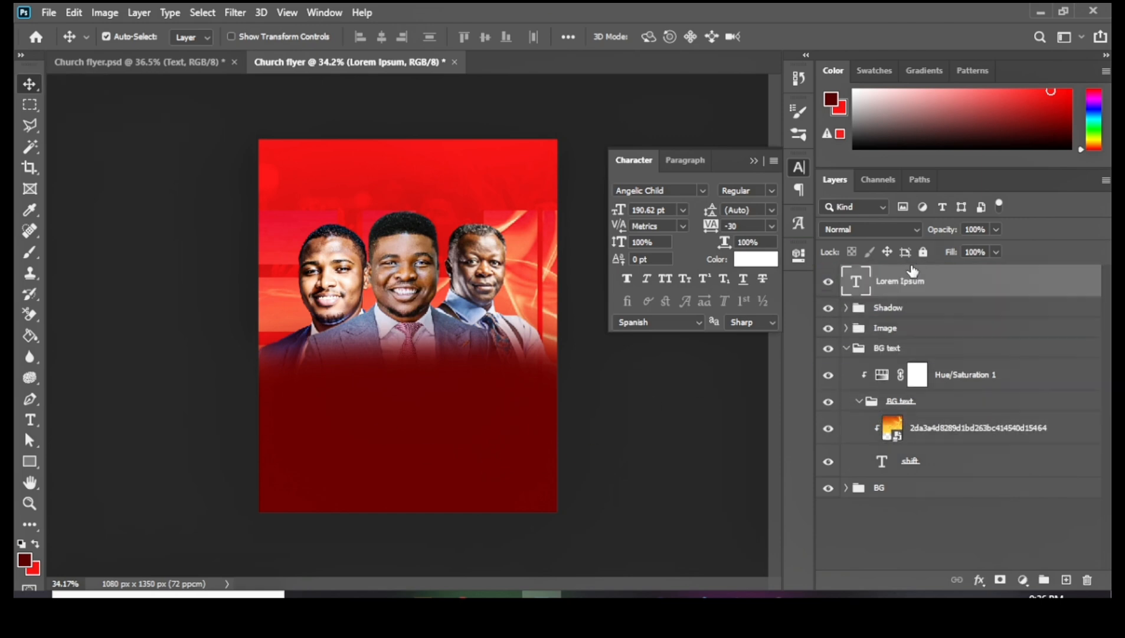
pyautogui.click(847, 349)
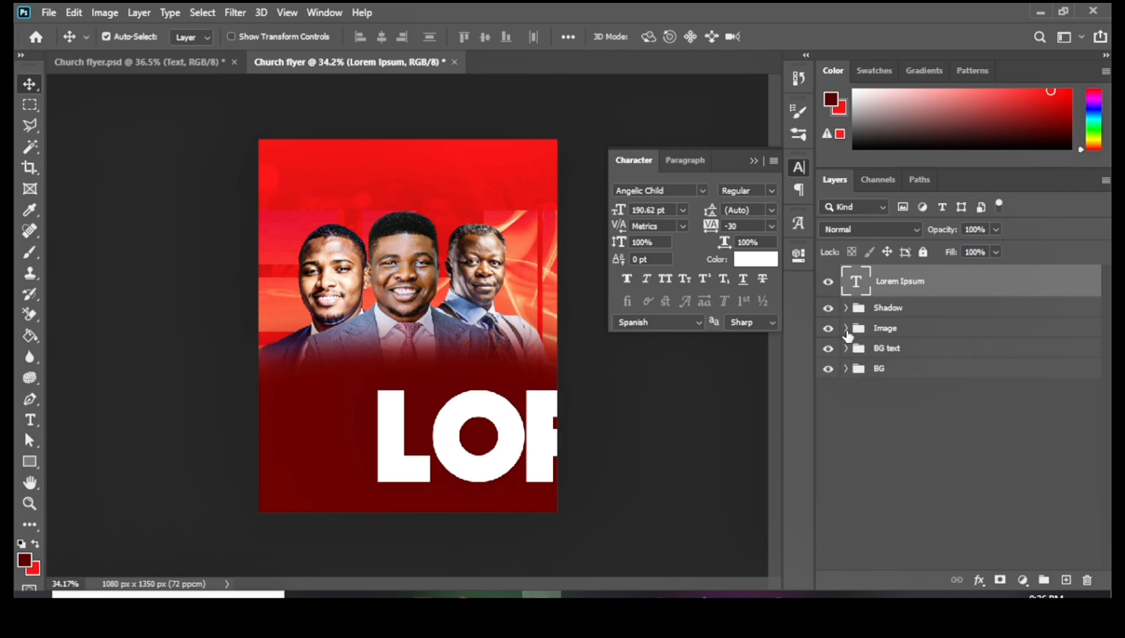
# Replace the placeholder text with "Shift" and move it left within the dark red area below the speakers.
pyautogui.doubleClick(512, 424)
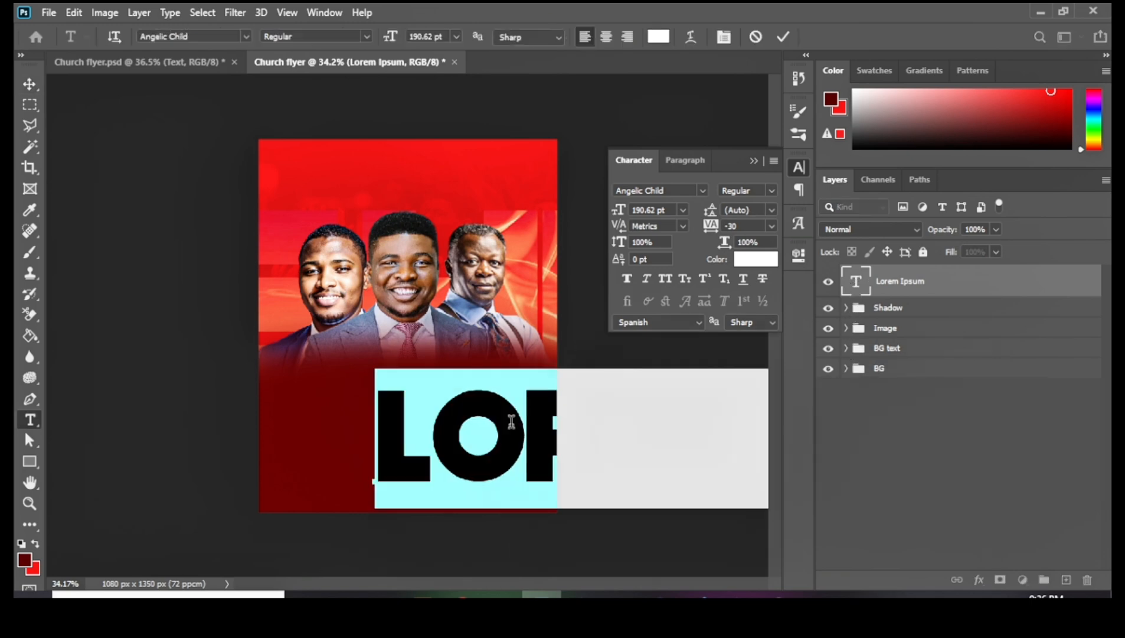
pyautogui.write('SH')
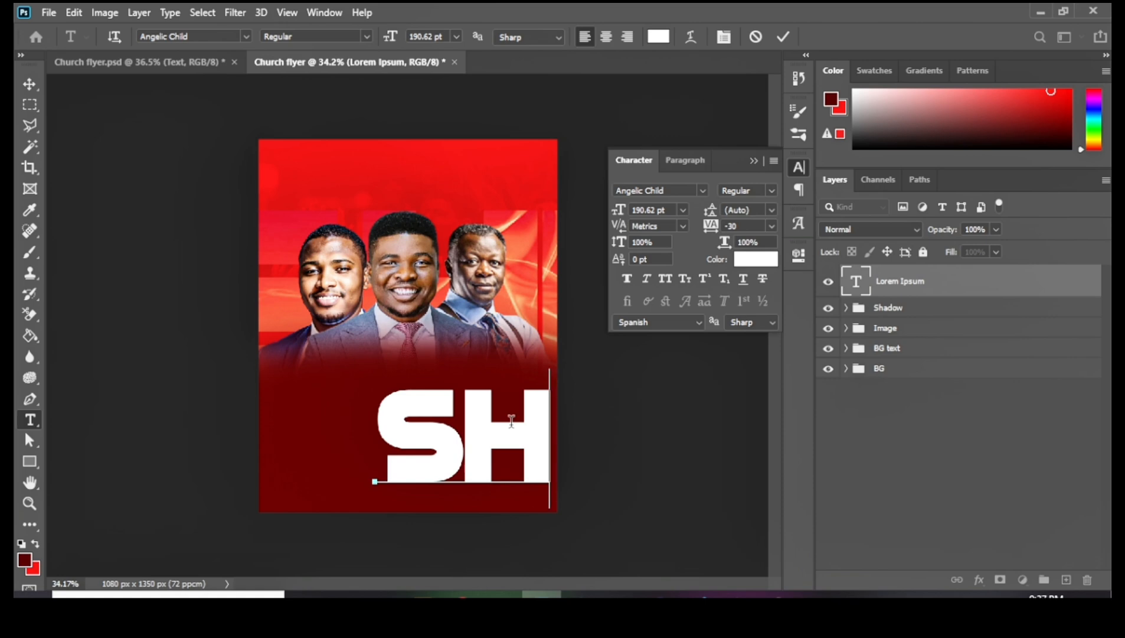
pyautogui.write('IFT')
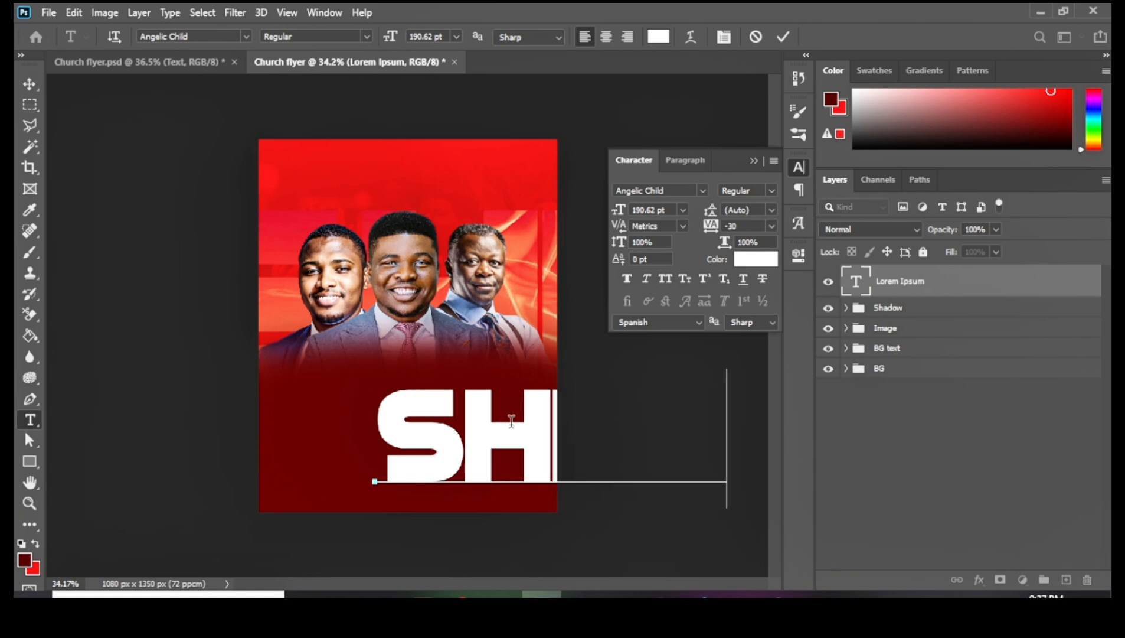
pyautogui.click(30, 85)
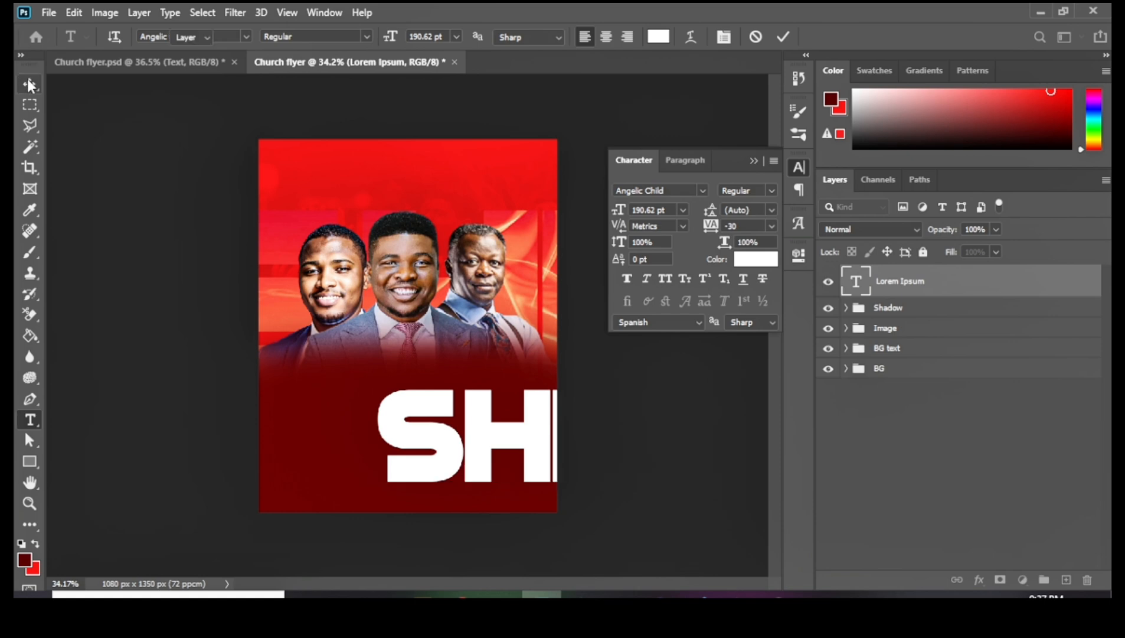
pyautogui.moveTo(502, 453); pyautogui.dragTo(415, 439)
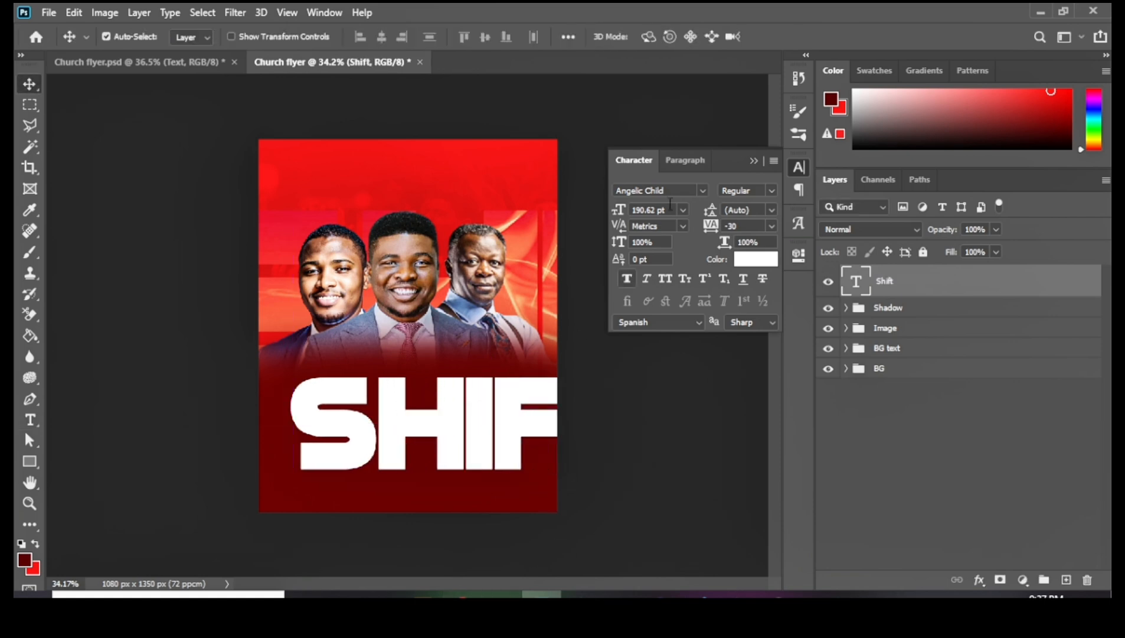
# Set the Shift title to Berlin Sans FB Demi at 165 pt and center it in the dark red area.
pyautogui.click(701, 189)
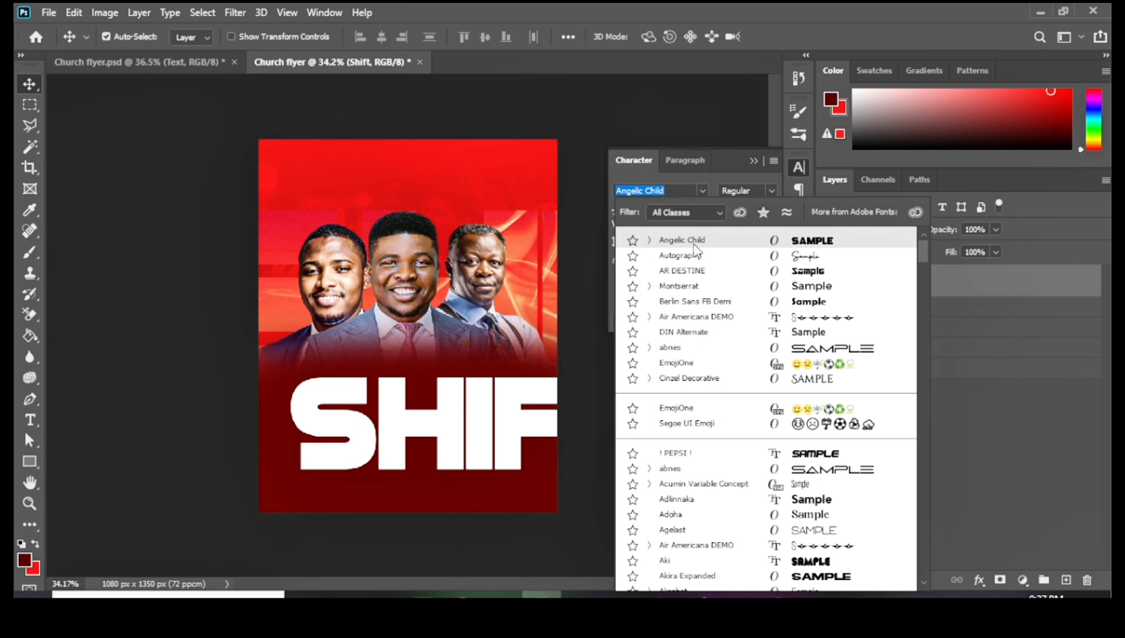
pyautogui.click(691, 306)
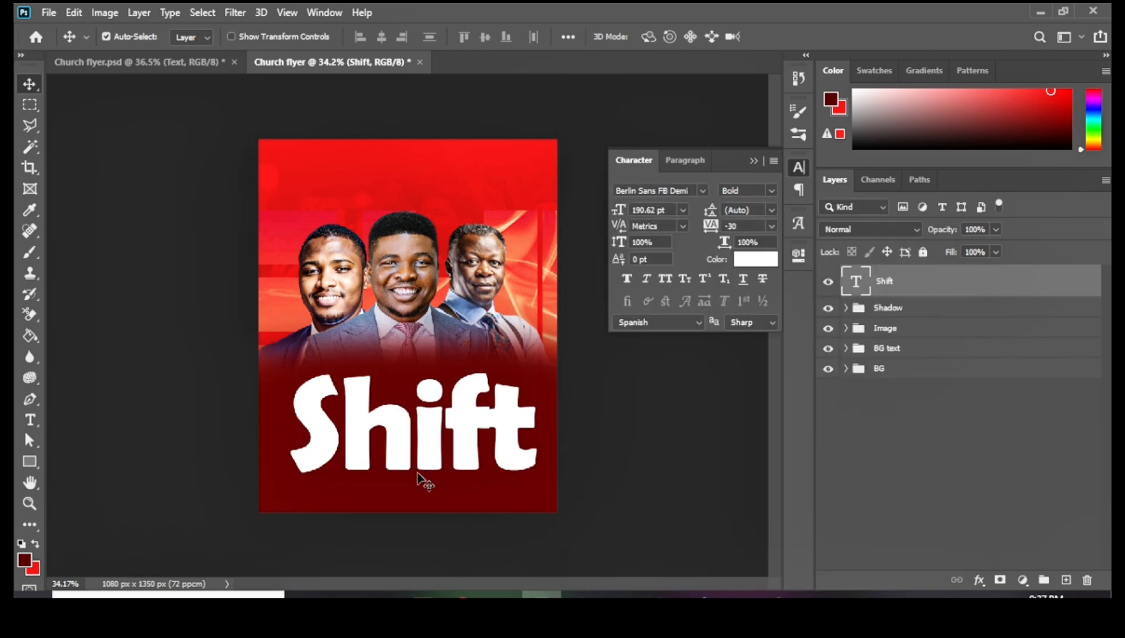
pyautogui.moveTo(433, 428); pyautogui.dragTo(440, 427)
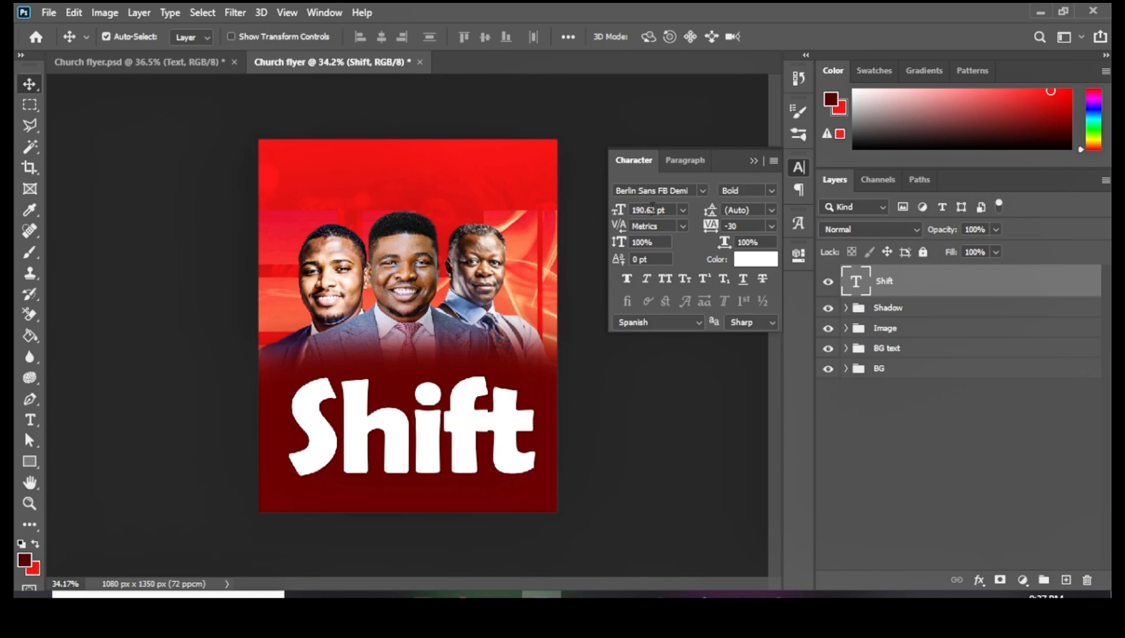
pyautogui.doubleClick(657, 208)
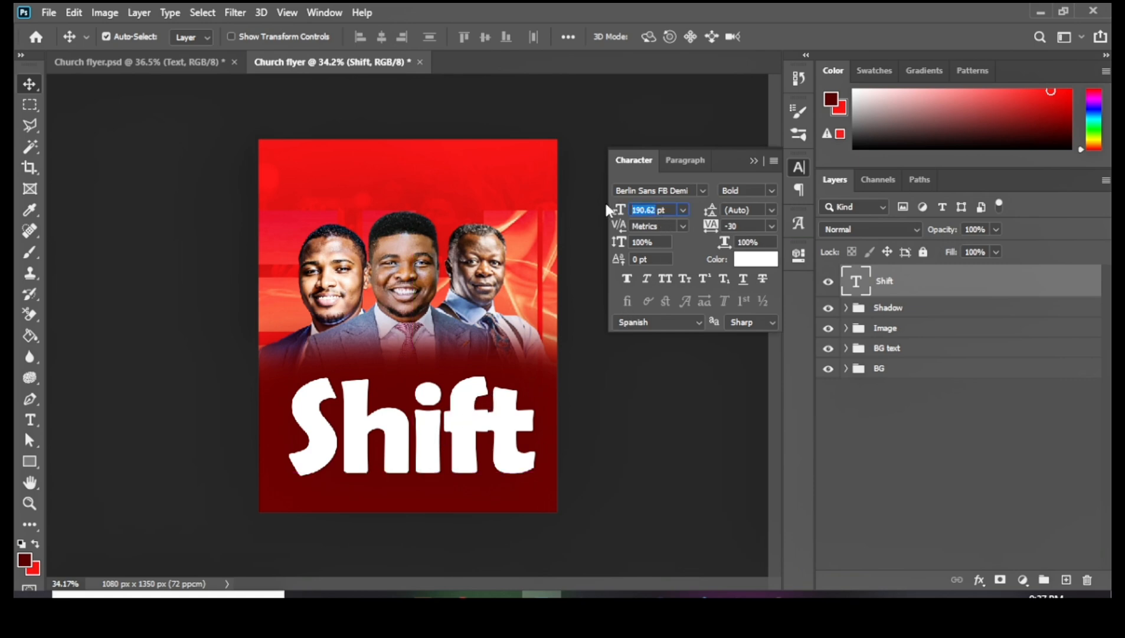
pyautogui.write('165')
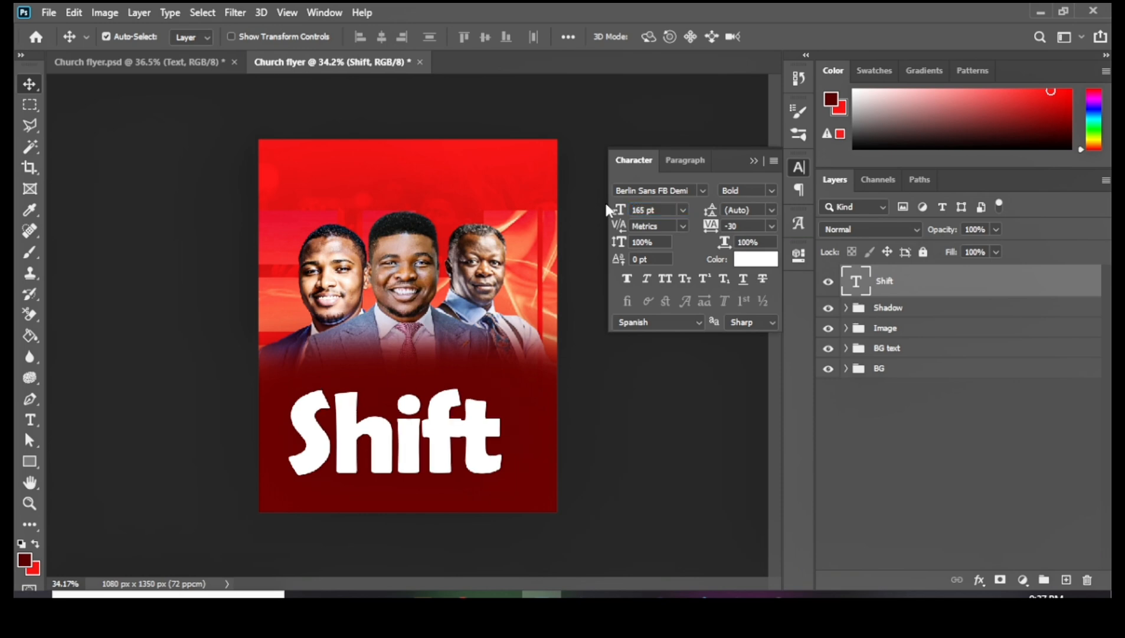
pyautogui.moveTo(418, 440); pyautogui.dragTo(433, 431)
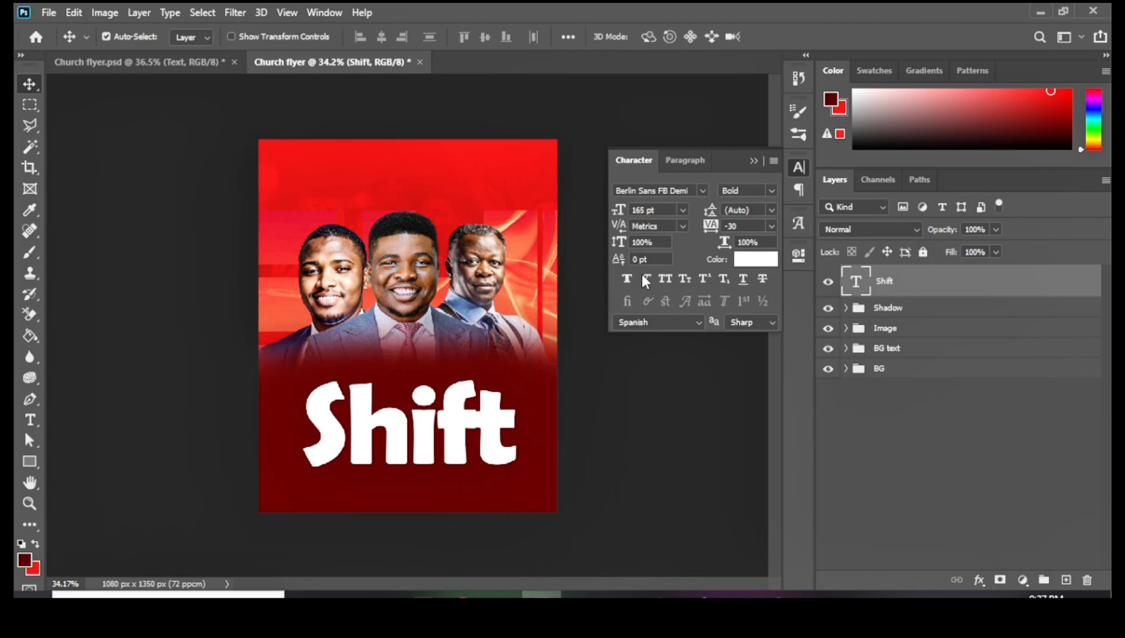
# Add a separate text layer reading "Experience" near the Shift title.
pyautogui.scroll(2, 344, 414)
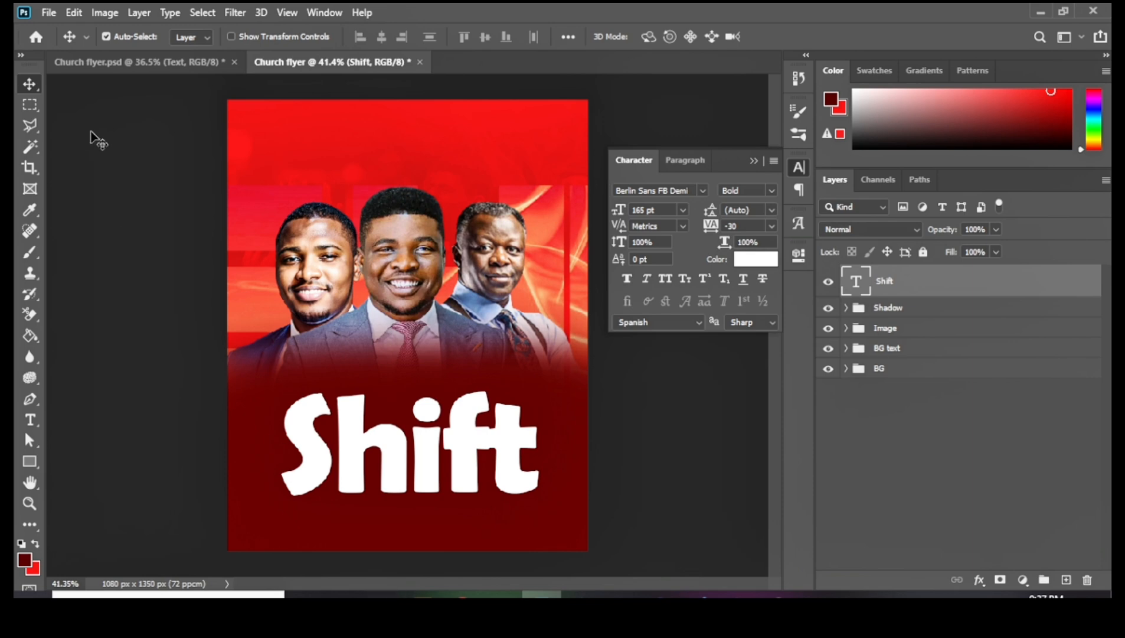
pyautogui.press('t')
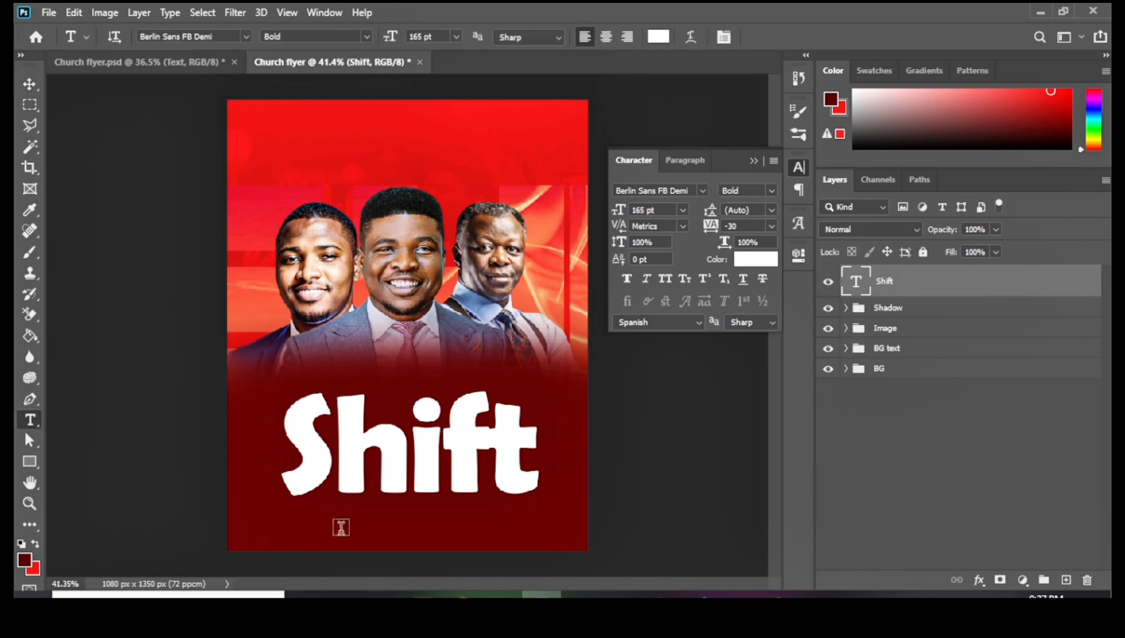
pyautogui.click(341, 527)
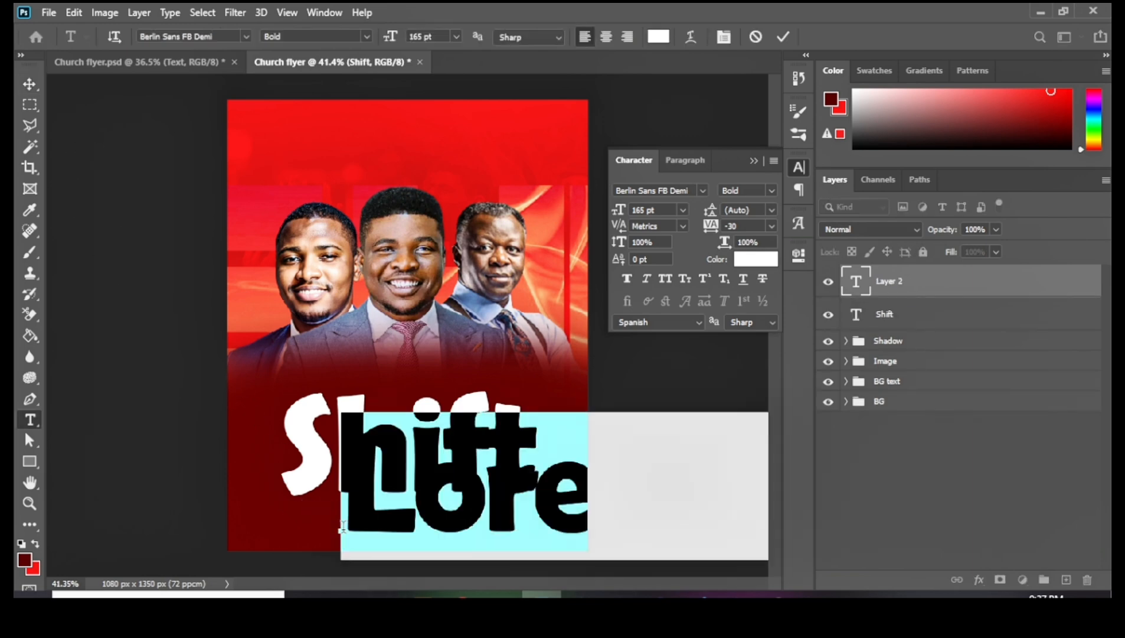
pyautogui.write('Ex')
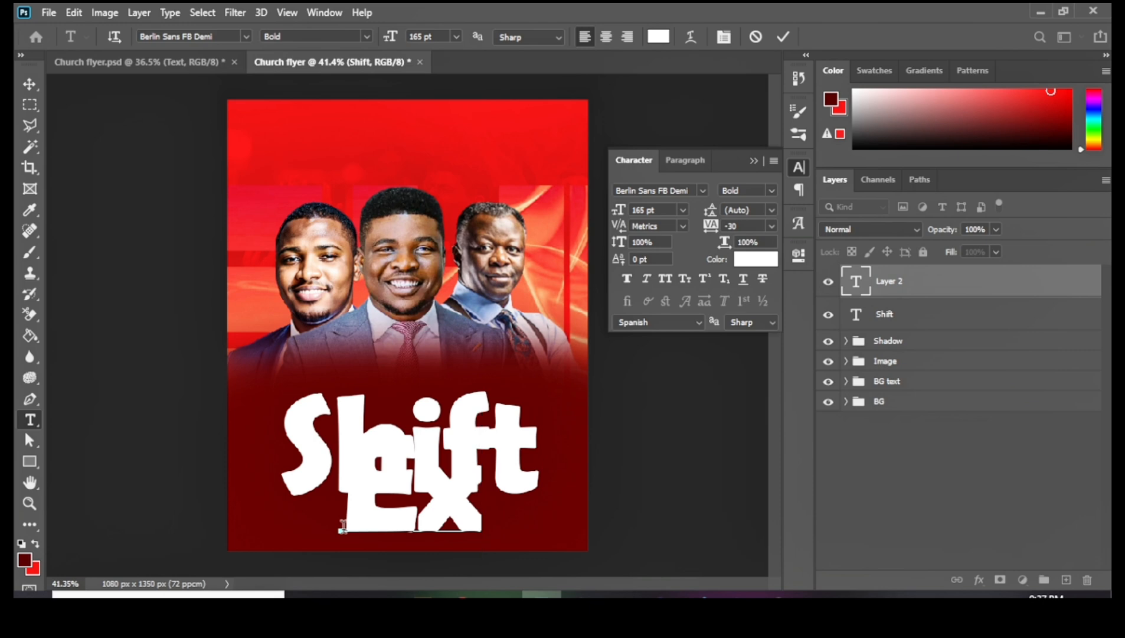
pyautogui.write('pe')
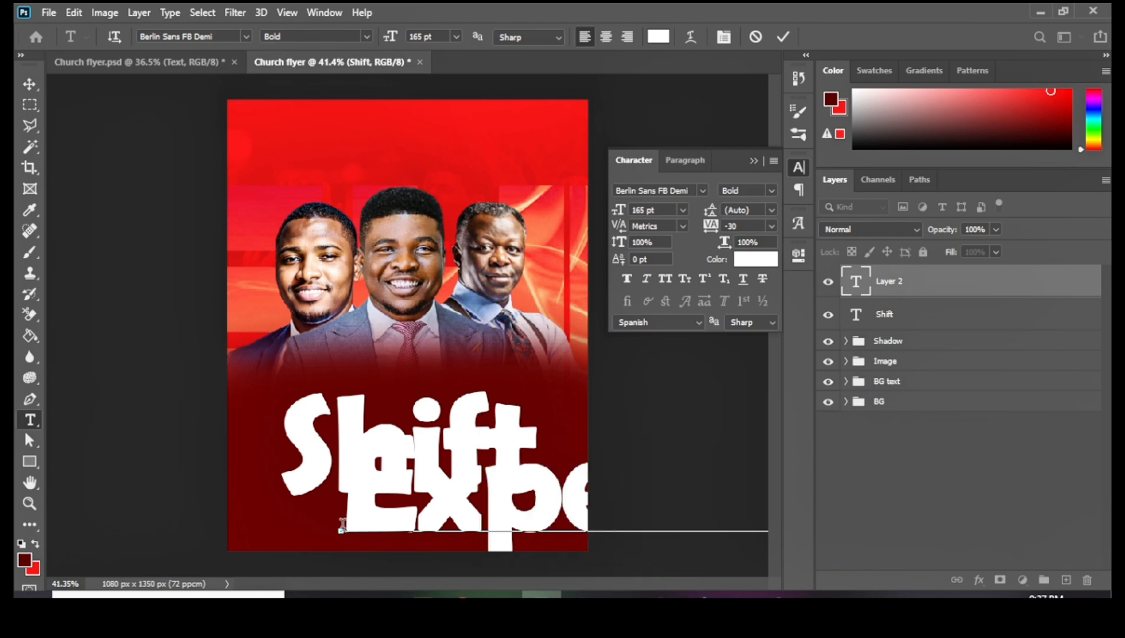
pyautogui.click(29, 83)
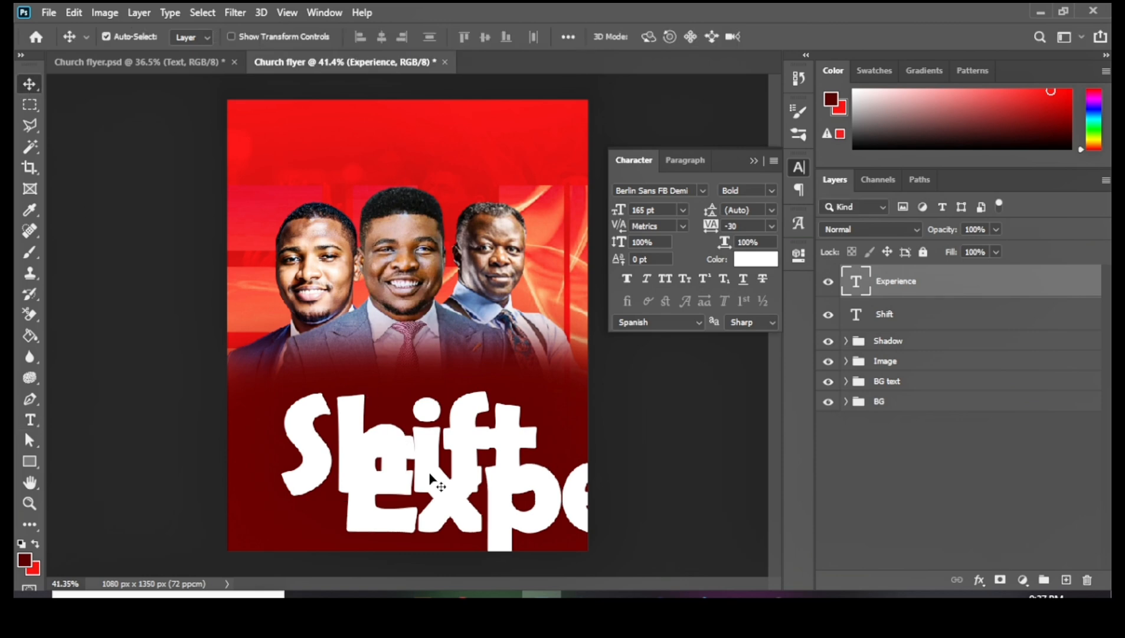
# Scale the Experience text to 22.90% and place it just above the Shift title.
pyautogui.hotkey('ctrl', 't')
pyautogui.scroll(-5, 613, 475)
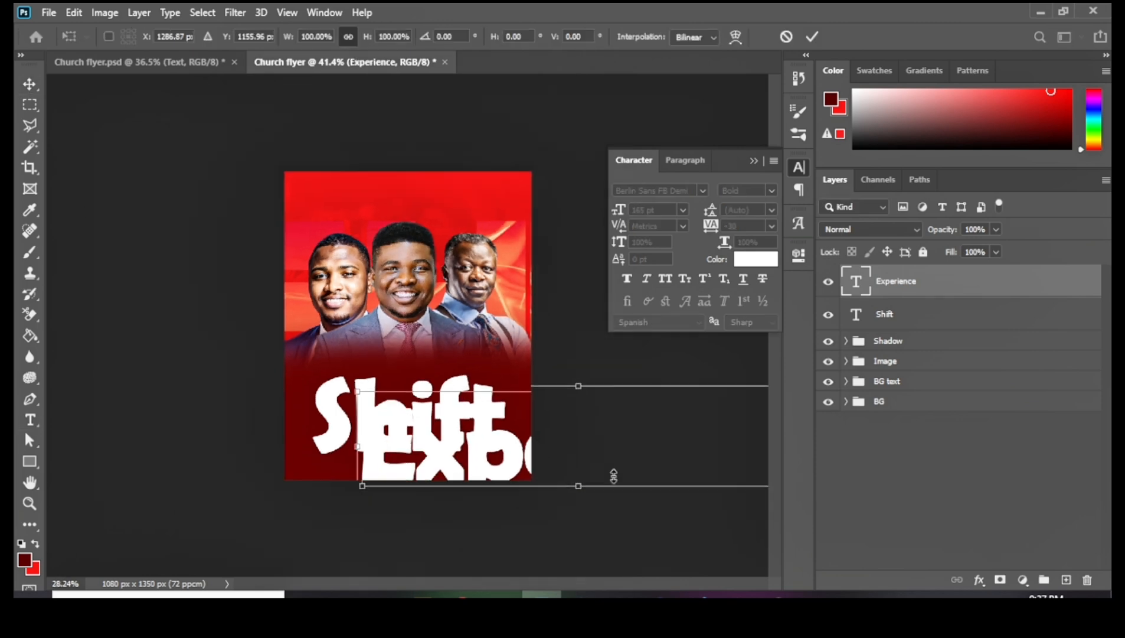
pyautogui.moveTo(697, 367); pyautogui.dragTo(448, 371)
pyautogui.scroll(5, 401, 459)
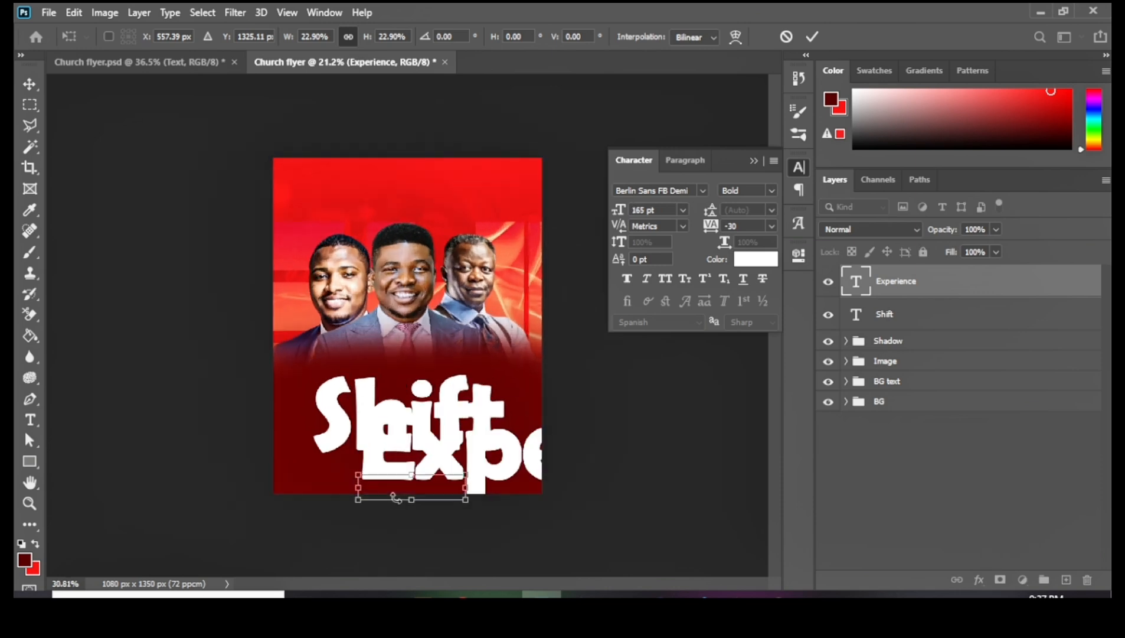
pyautogui.moveTo(400, 540); pyautogui.dragTo(403, 378)
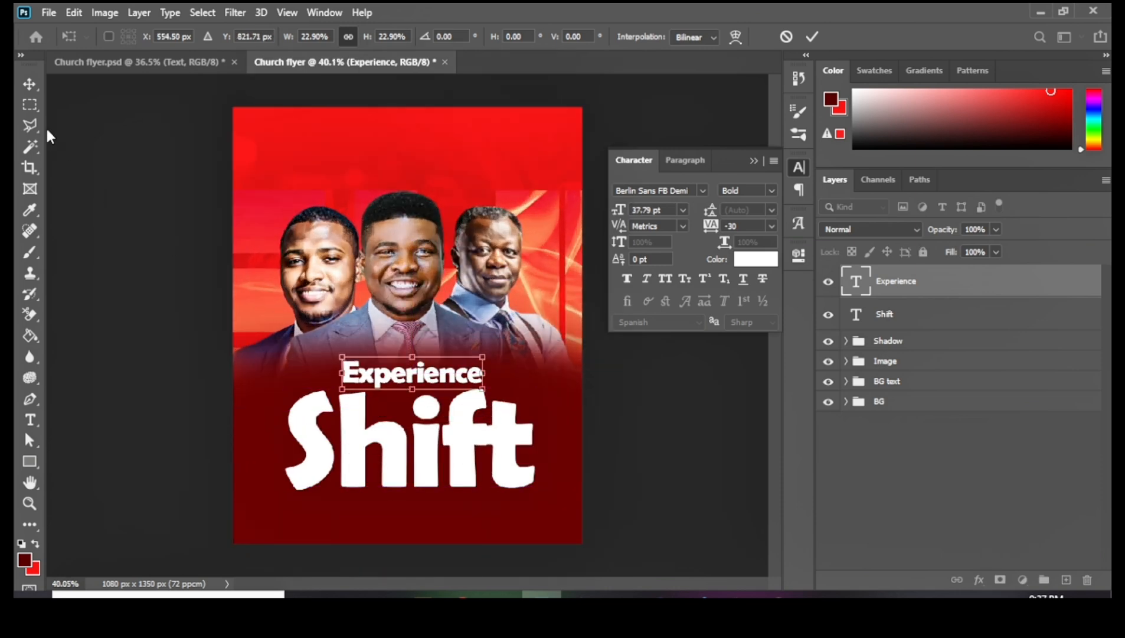
pyautogui.click(30, 83)
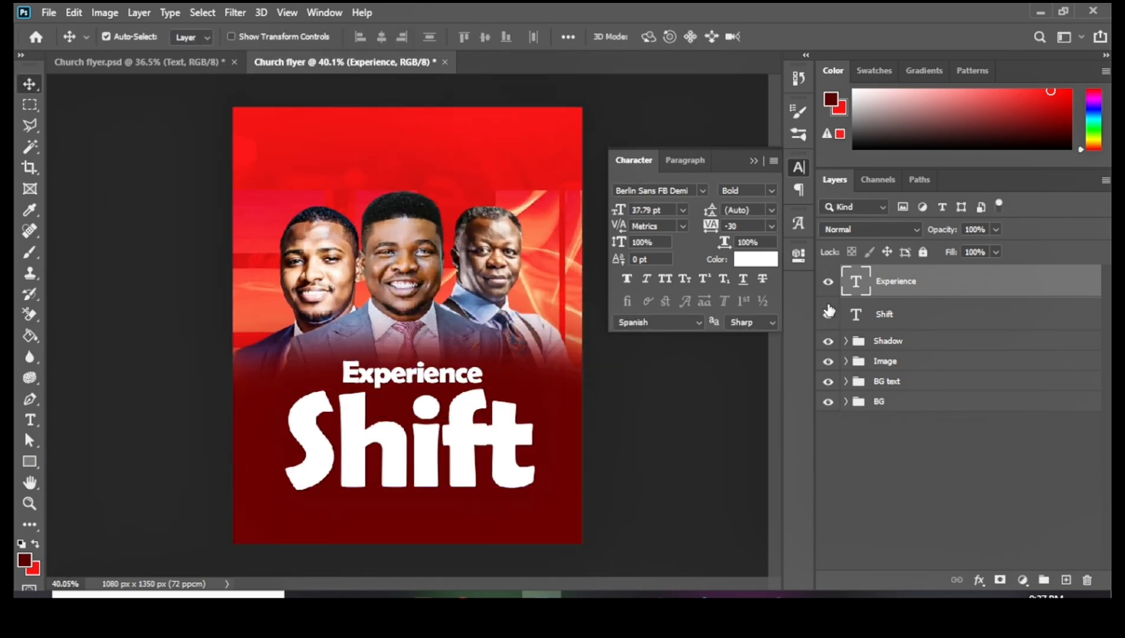
# Change the font of the Experience text to Autography.
pyautogui.click(702, 190)
pyautogui.press('Down')
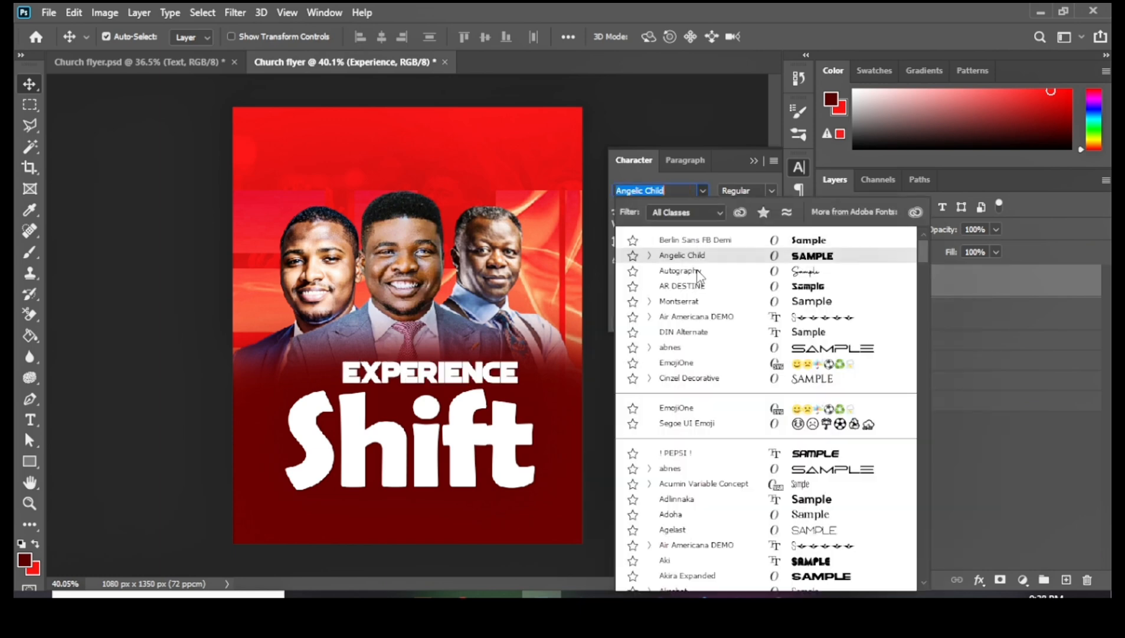
pyautogui.press('Down')
pyautogui.press('Return')
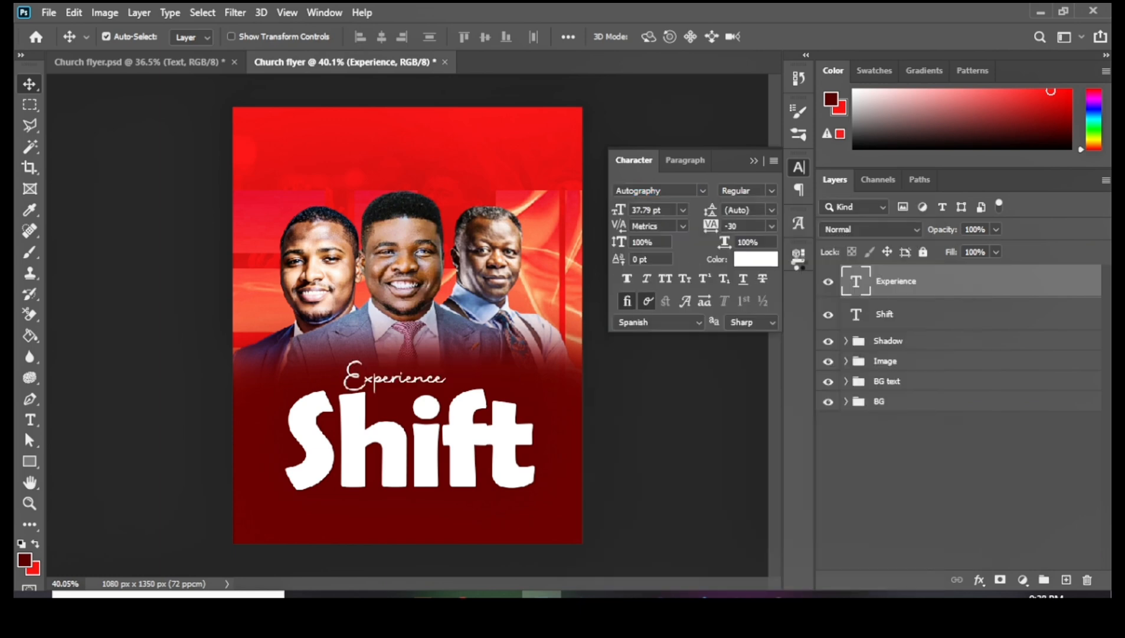
# Change the color of the Experience text to golden yellow ffc000.
pyautogui.click(773, 261)
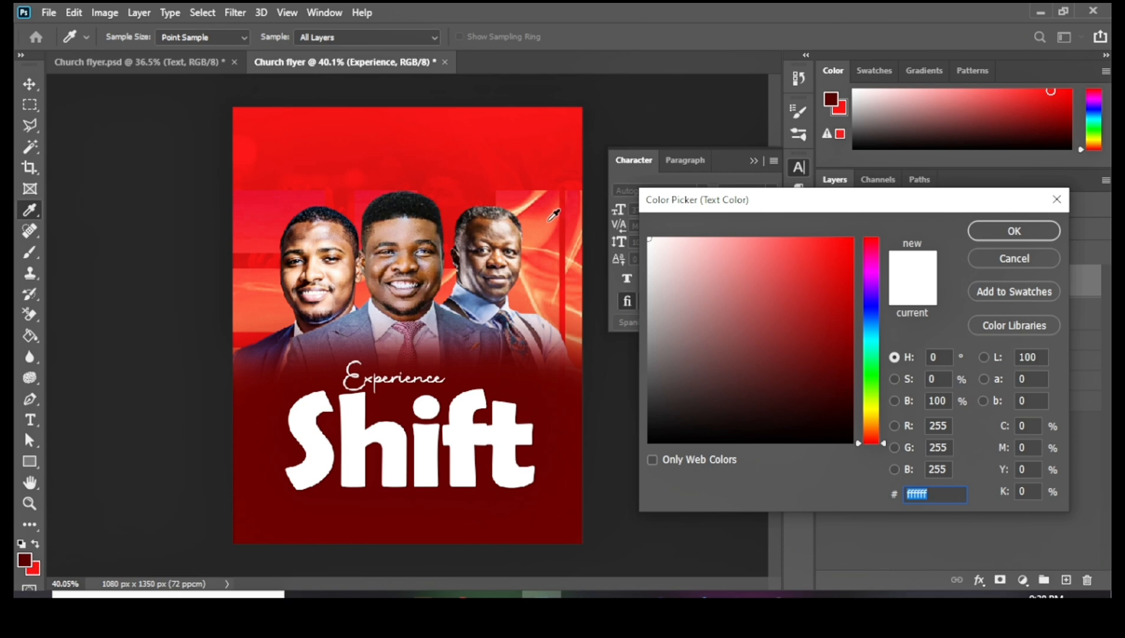
pyautogui.click(538, 227)
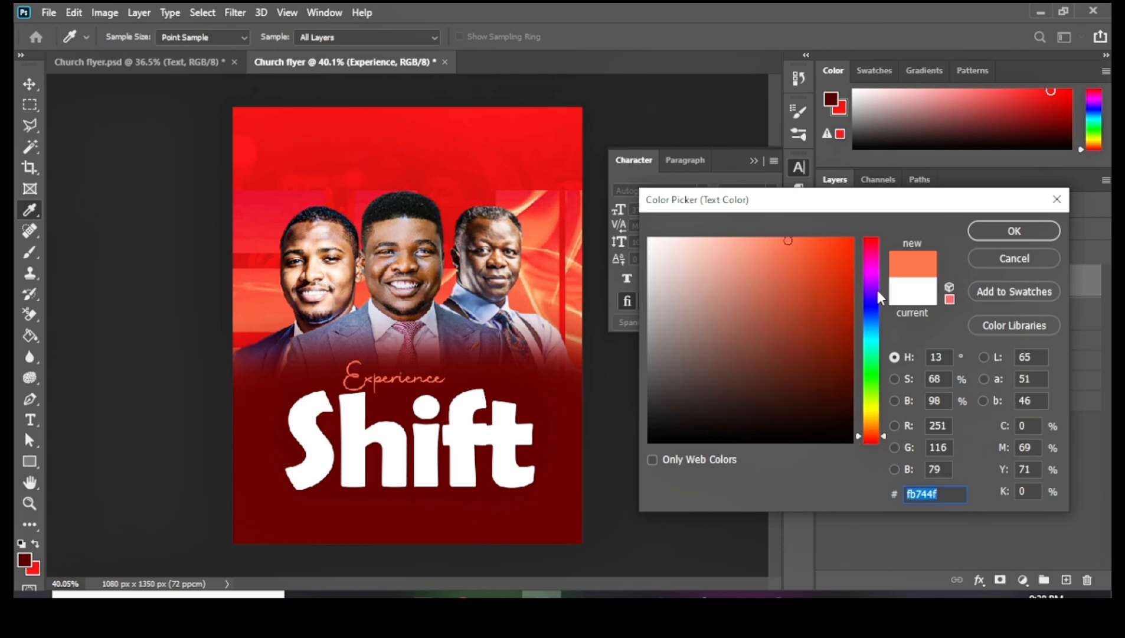
pyautogui.moveTo(877, 422); pyautogui.dragTo(878, 420)
pyautogui.moveTo(876, 409); pyautogui.dragTo(876, 419)
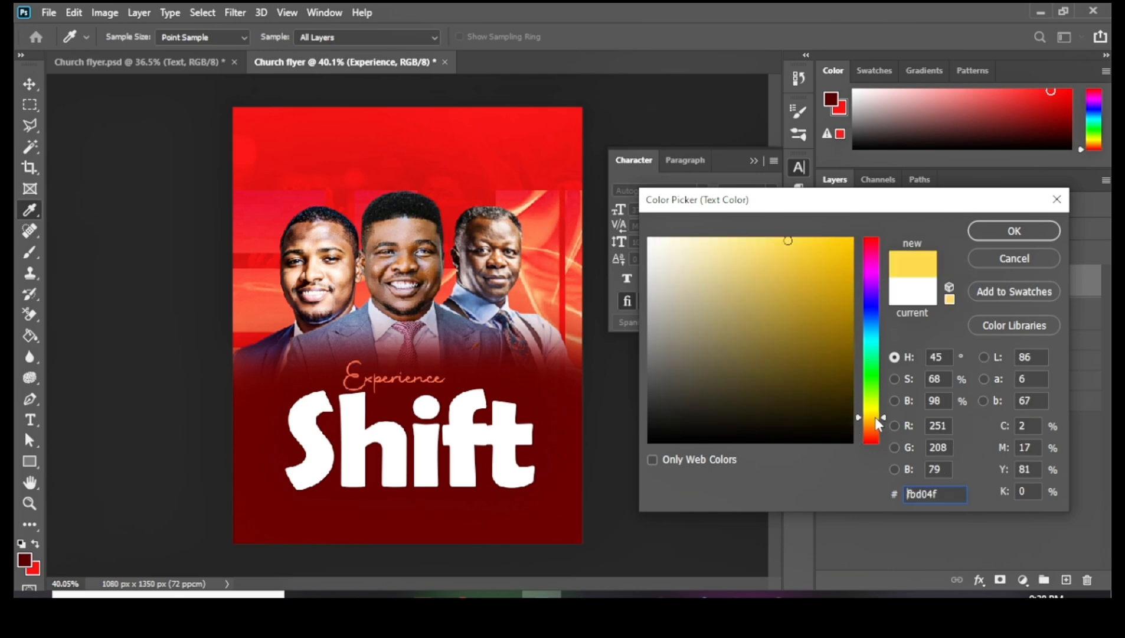
pyautogui.moveTo(842, 243); pyautogui.dragTo(868, 220)
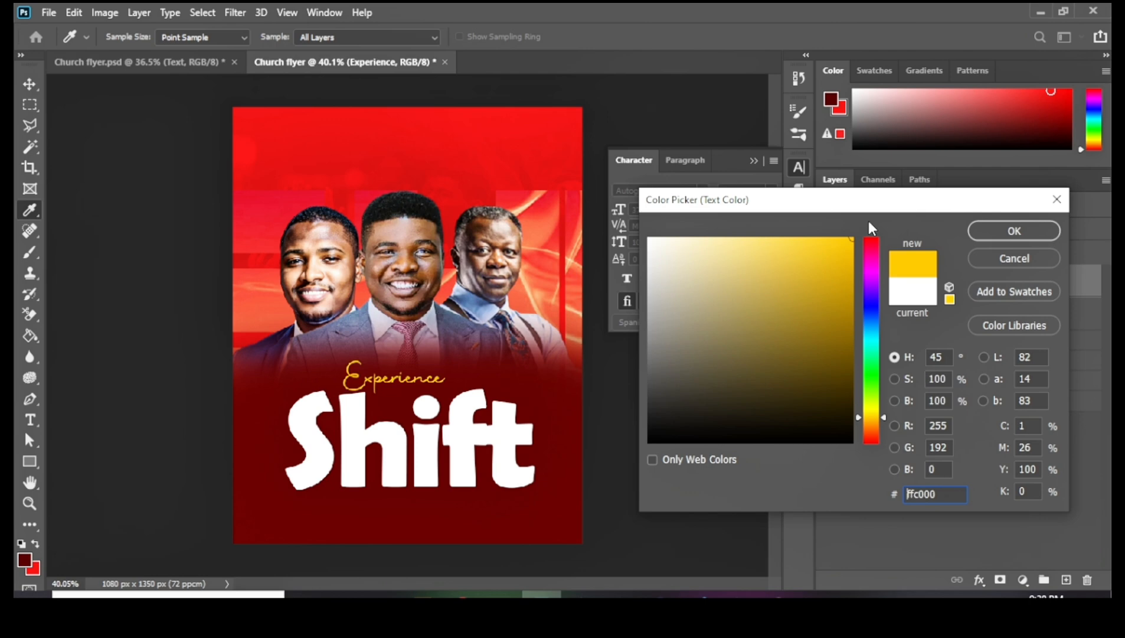
pyautogui.click(1015, 228)
# Enlarge the Experience text to about 51.31 pt so that it overlaps the upper edge of the Shift title.
pyautogui.press('v')
pyautogui.scroll(5, 389, 411)
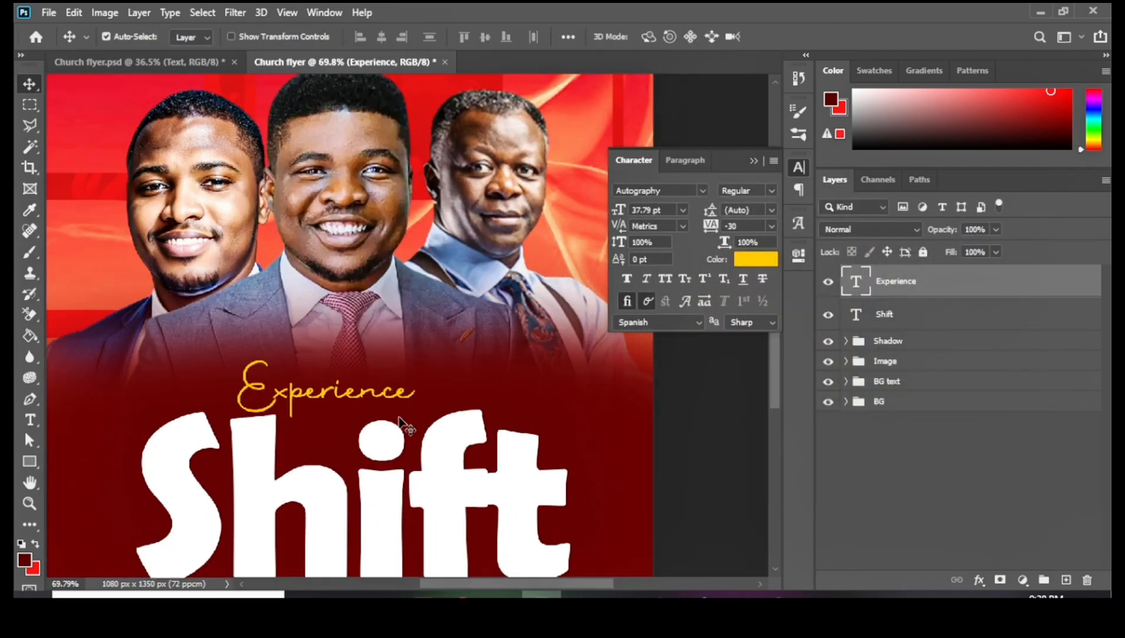
pyautogui.hotkey('ctrl', 't')
pyautogui.moveTo(413, 427); pyautogui.dragTo(468, 466)
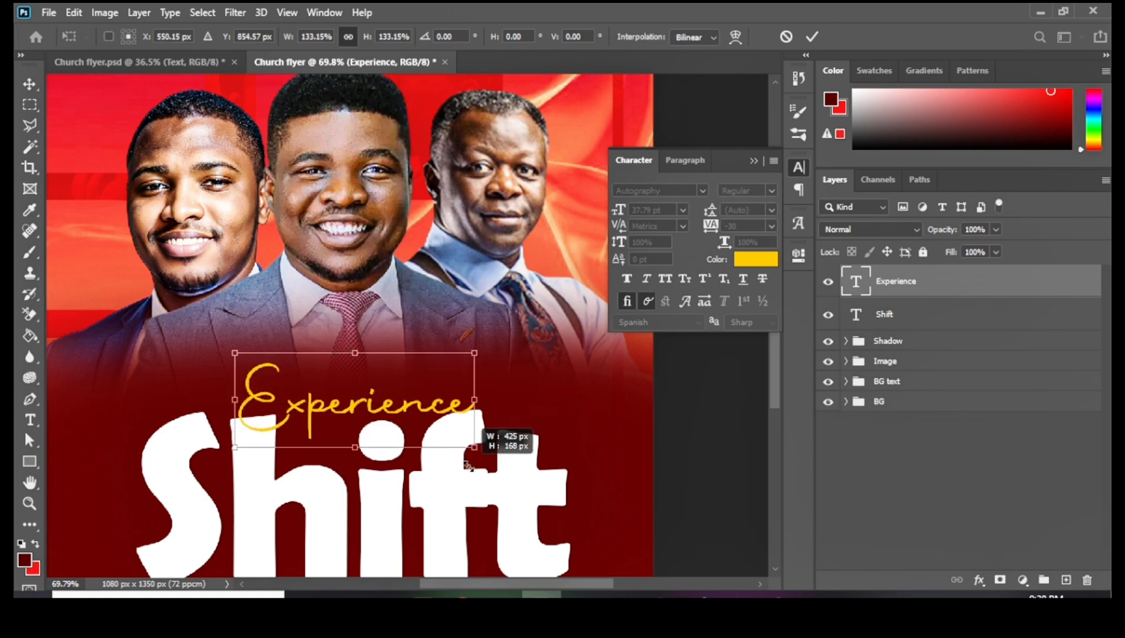
pyautogui.press('Return')
pyautogui.scroll(-5, 425, 437)
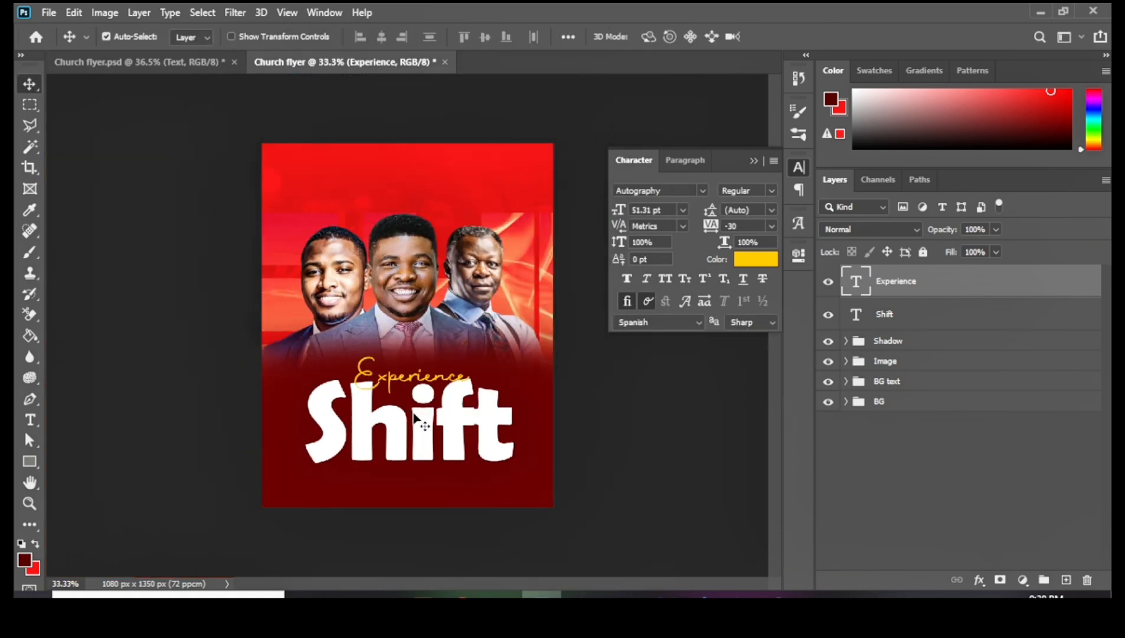
# Nudge the Shift title slightly upward beneath the Experience text and collapse the character settings.
pyautogui.hotkey('ctrl', '+')
pyautogui.click(945, 319)
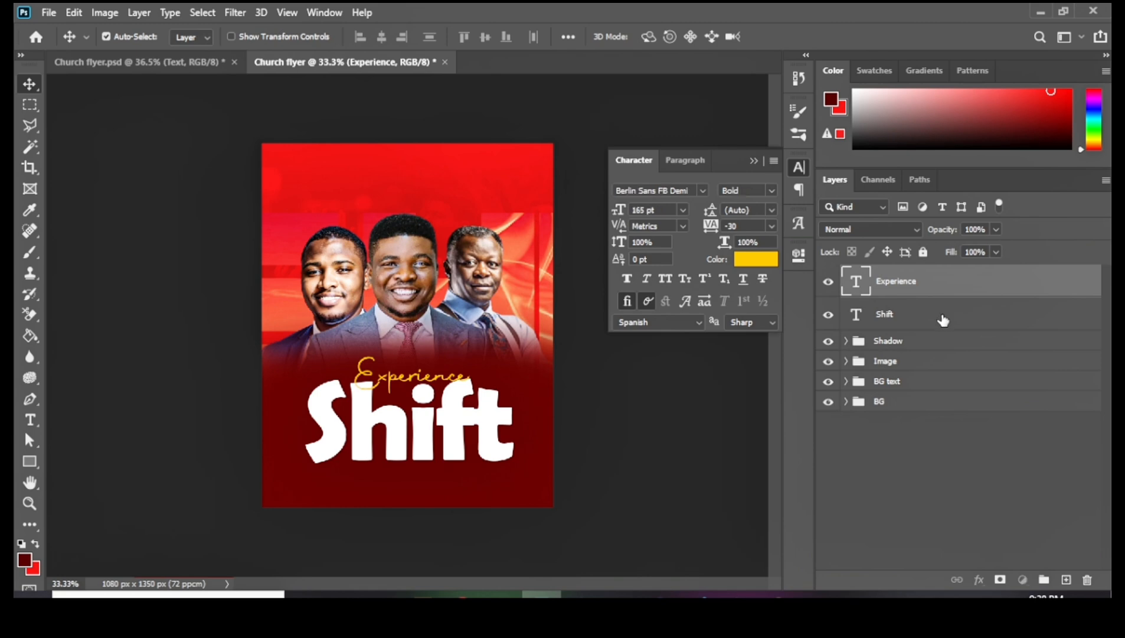
pyautogui.press('Up')
pyautogui.press('Up')
pyautogui.press('Up')
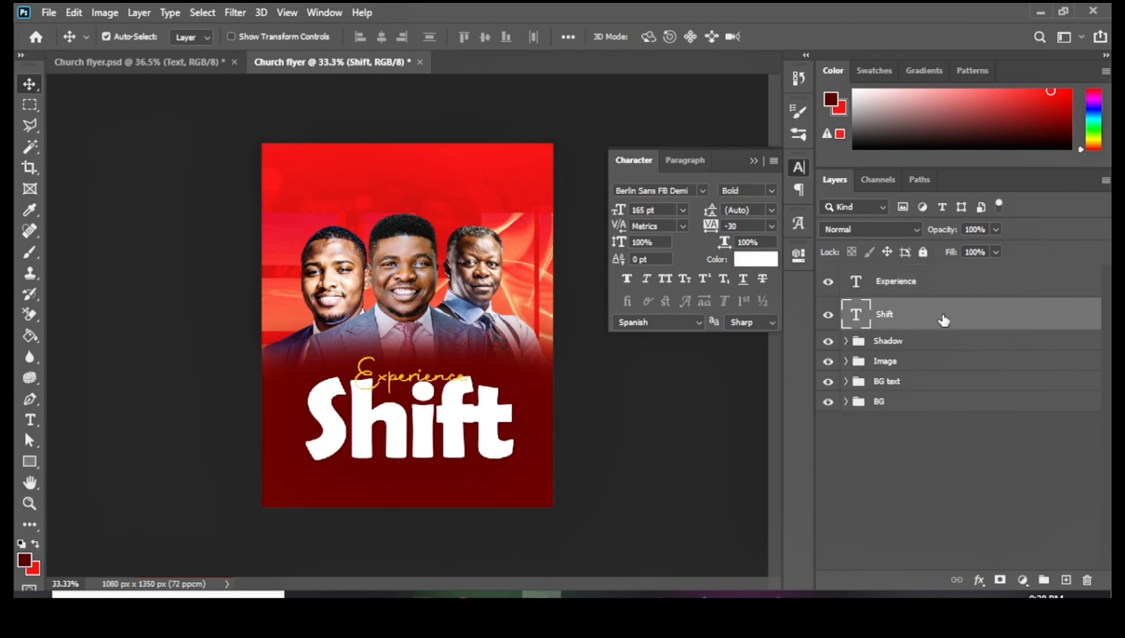
pyautogui.press('Down')
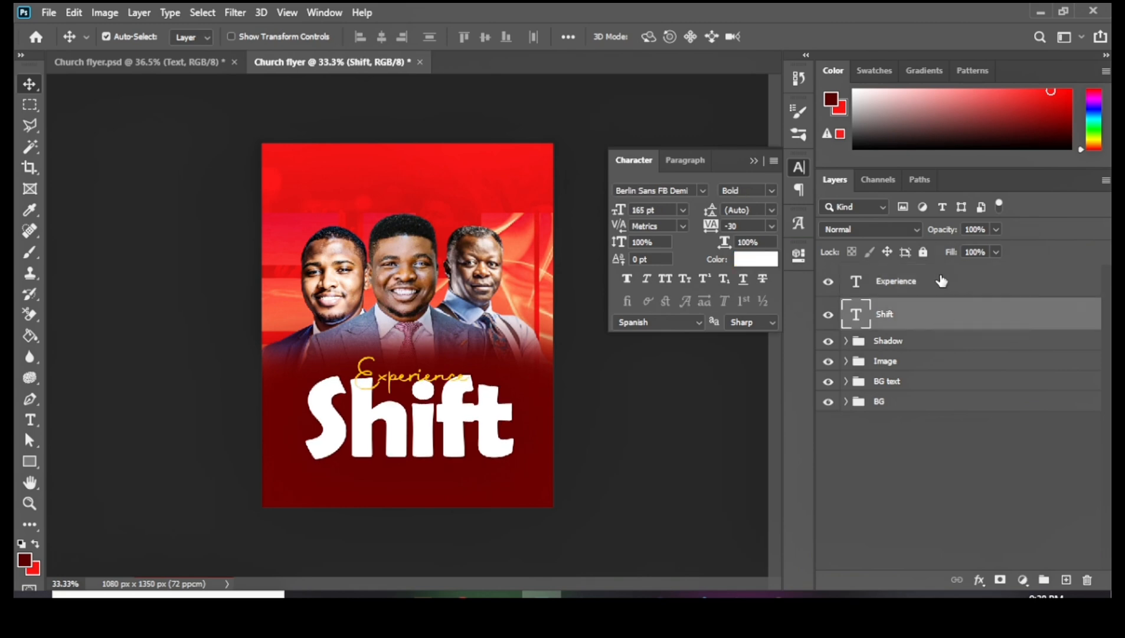
pyautogui.click(753, 160)
pyautogui.hotkey('ctrl', '+')
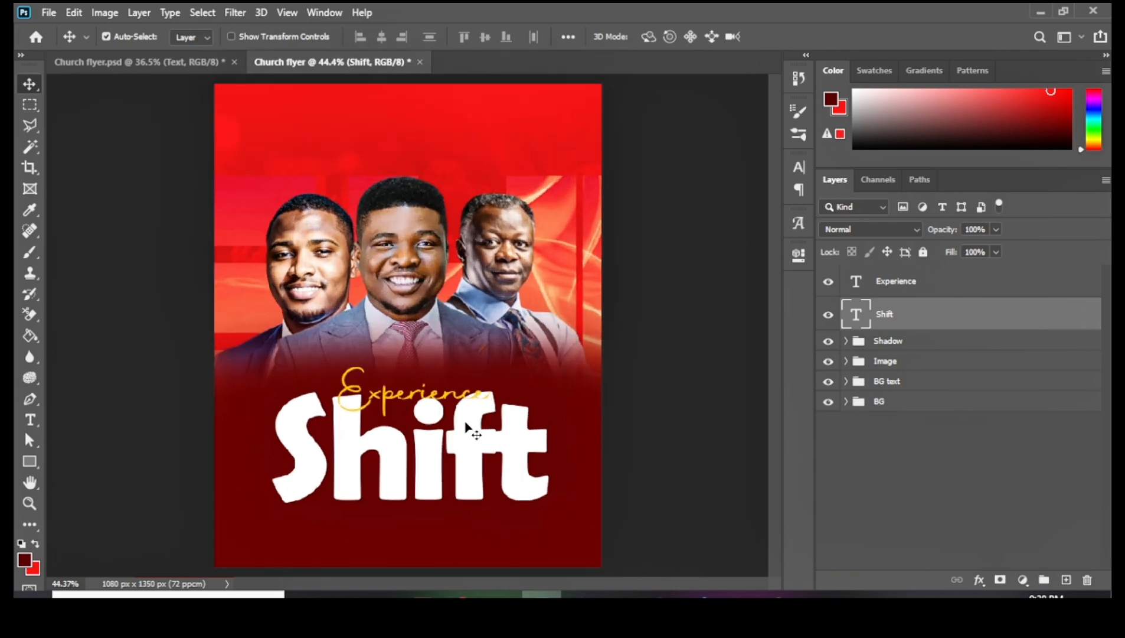
# Group the Experience and Shift text layers and name the group "text".
pyautogui.keyDown('shift'); pyautogui.click(929, 293); pyautogui.keyUp('shift')
pyautogui.hotkey('ctrl', 'g')
pyautogui.doubleClick(885, 275)
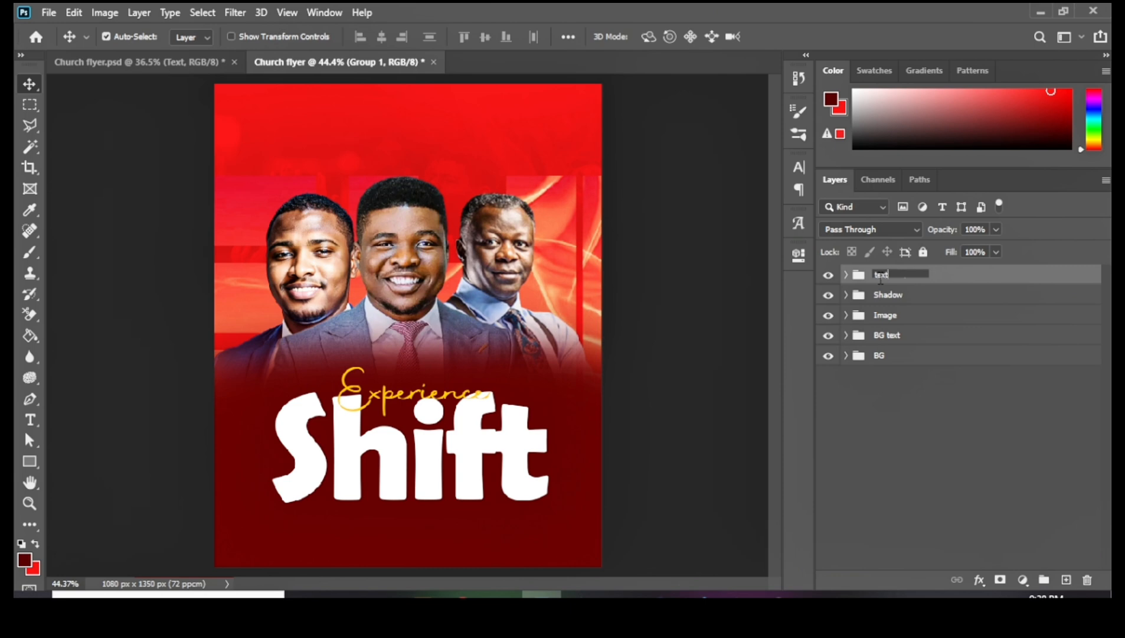
pyautogui.press('Return')
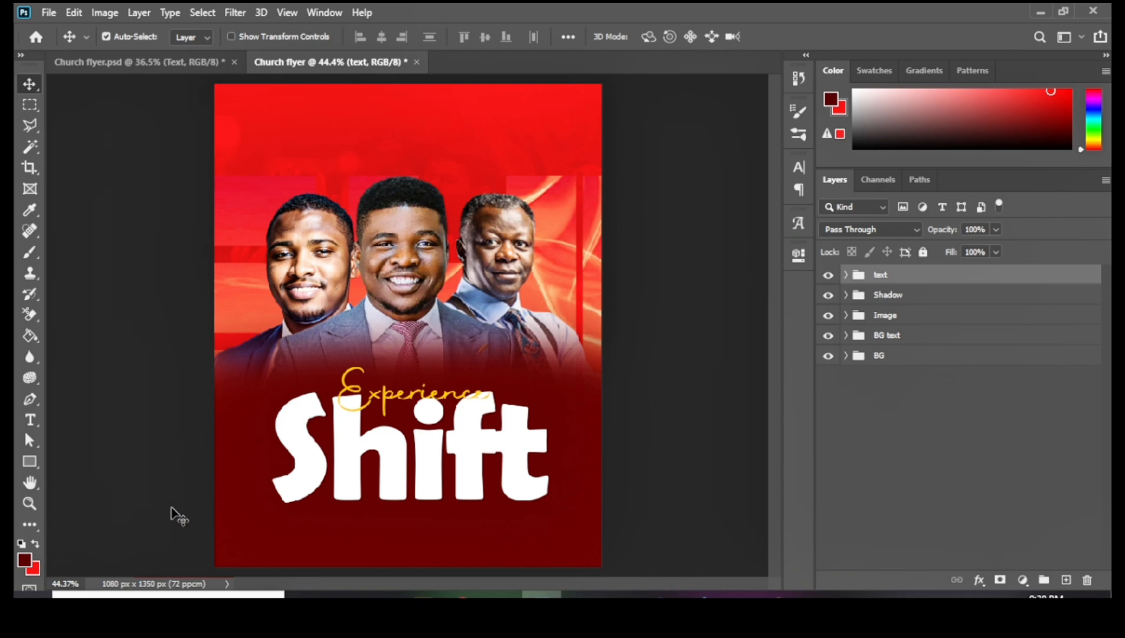
pyautogui.scroll(-1, 339, 461)
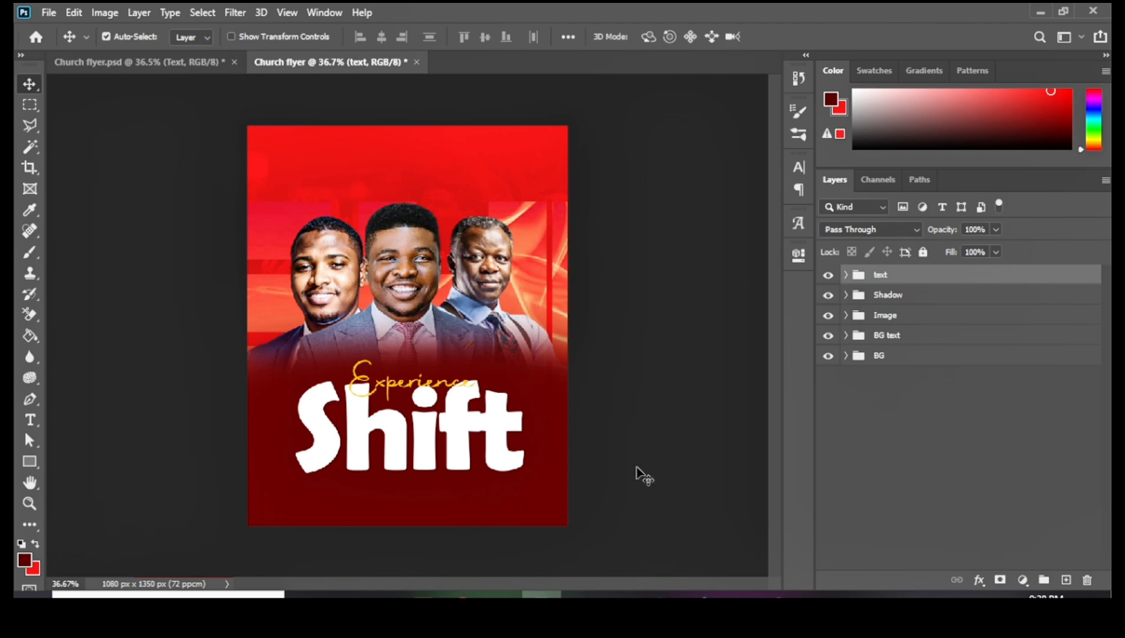
# On a new layer above the text group, paint soft bright red glows with a 600 px brush along both side edges beside Shift.
pyautogui.click(1062, 581)
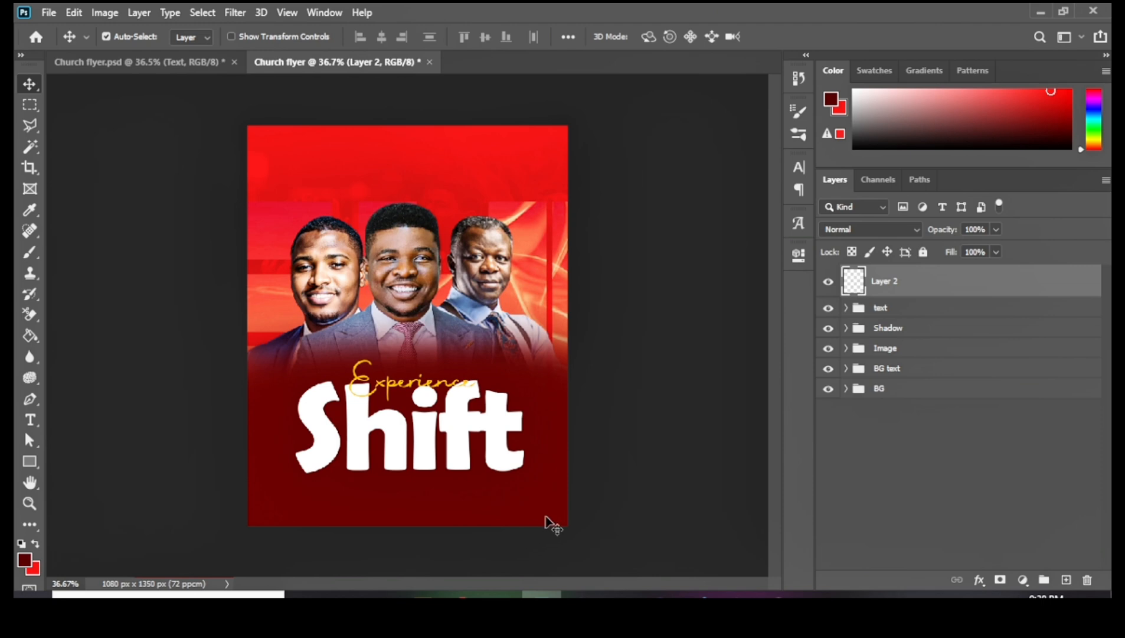
pyautogui.click(33, 570)
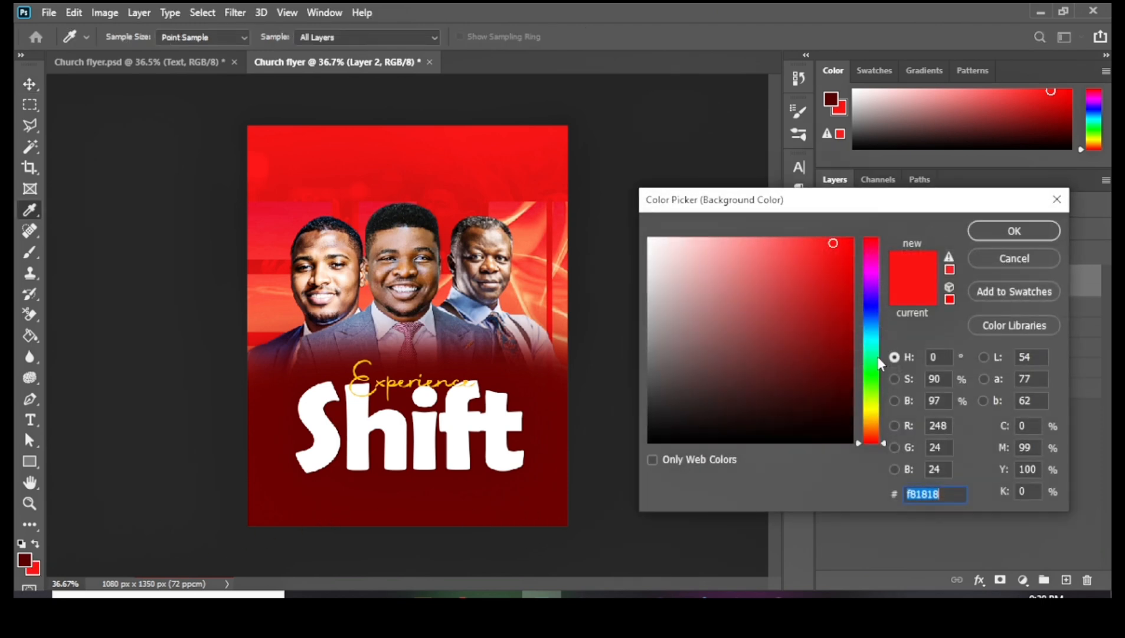
pyautogui.click(1023, 258)
pyautogui.press('x')
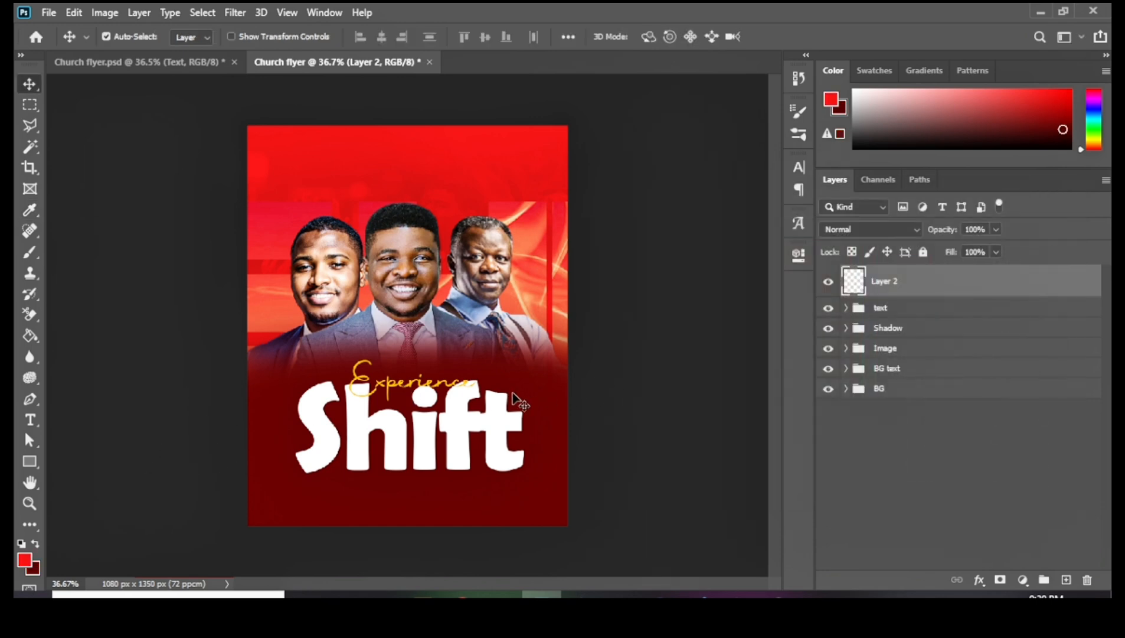
pyautogui.press('b')
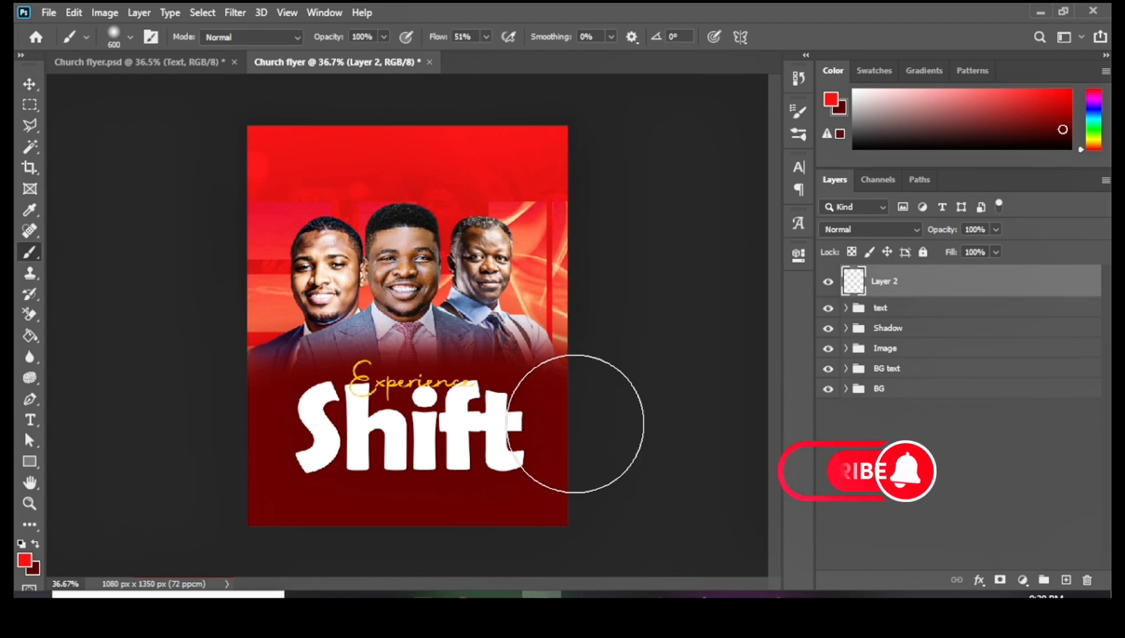
pyautogui.click(595, 441)
pyautogui.click(595, 441)
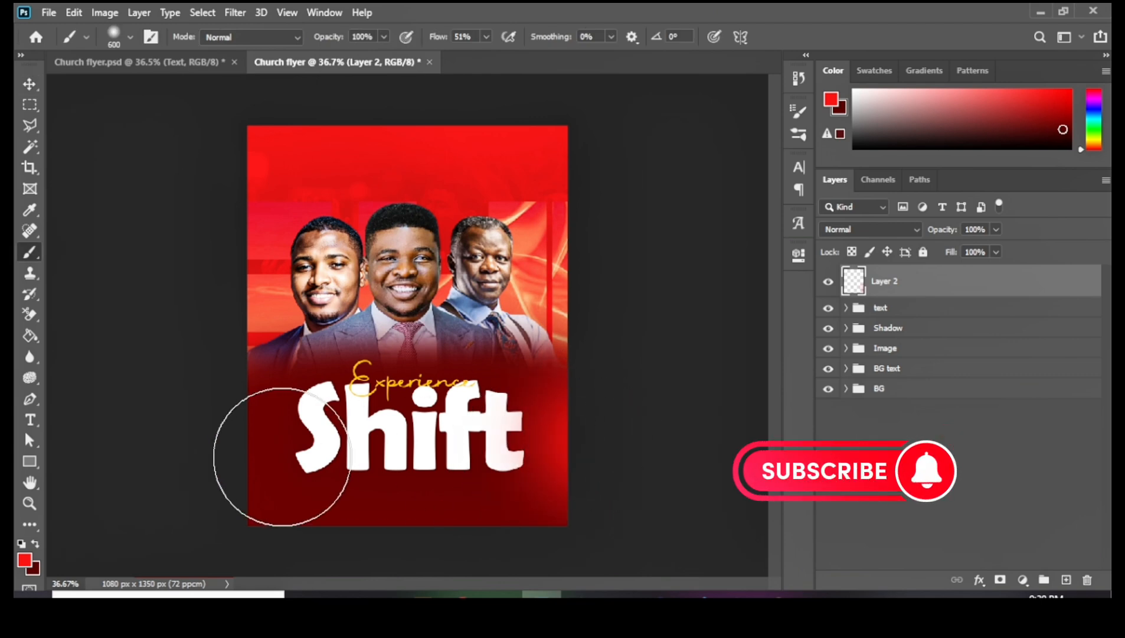
pyautogui.click(209, 443)
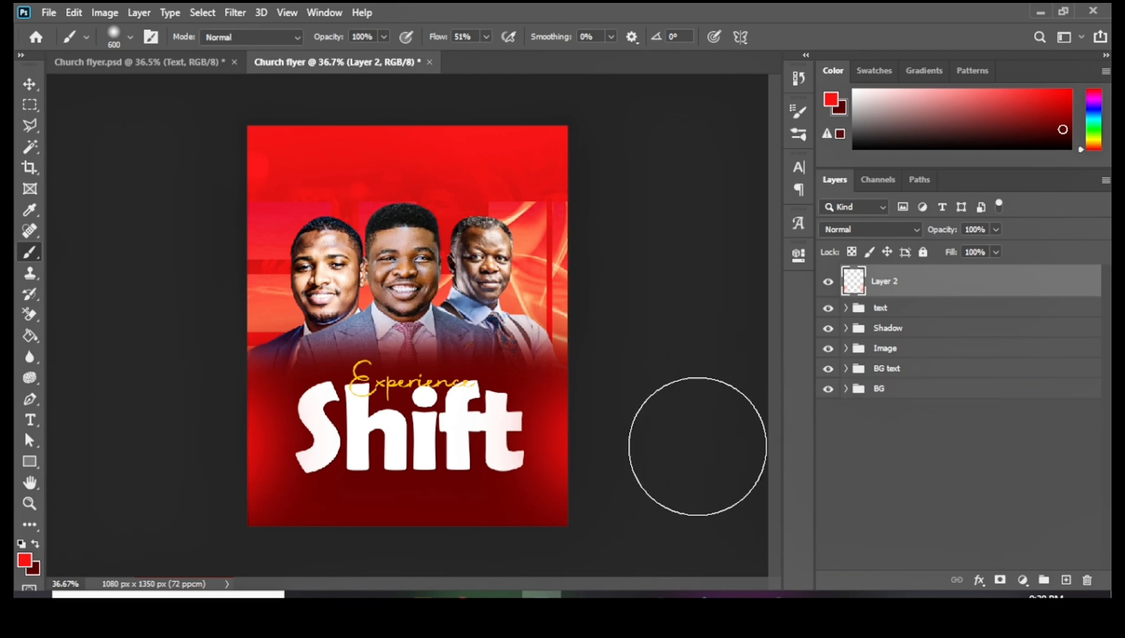
pyautogui.click(246, 362)
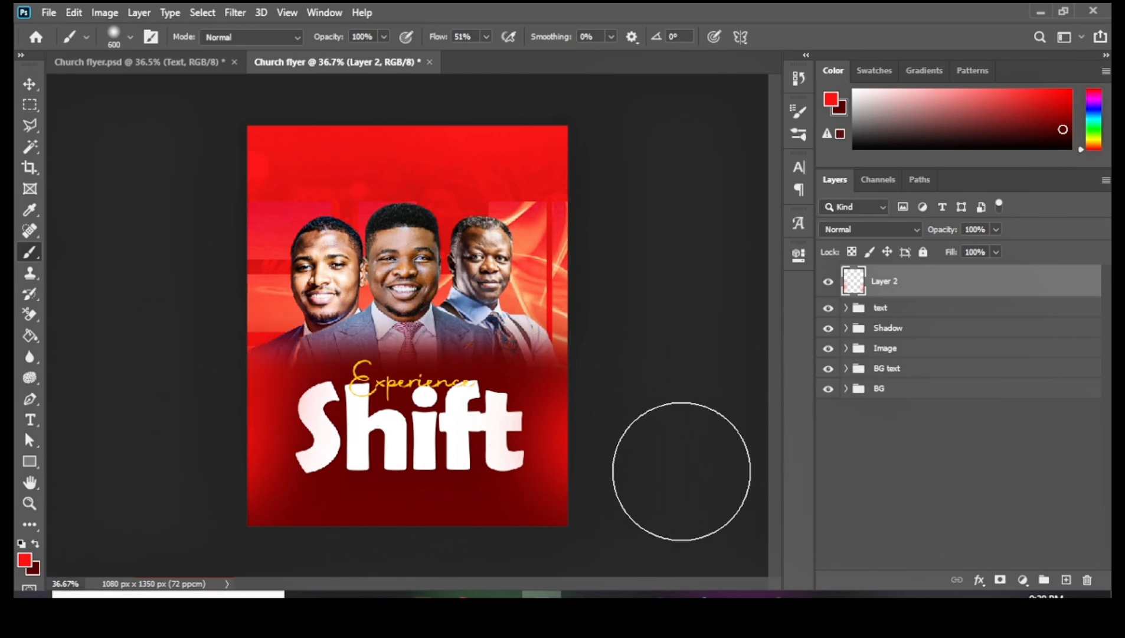
pyautogui.hotkey('ctrl', 'z')
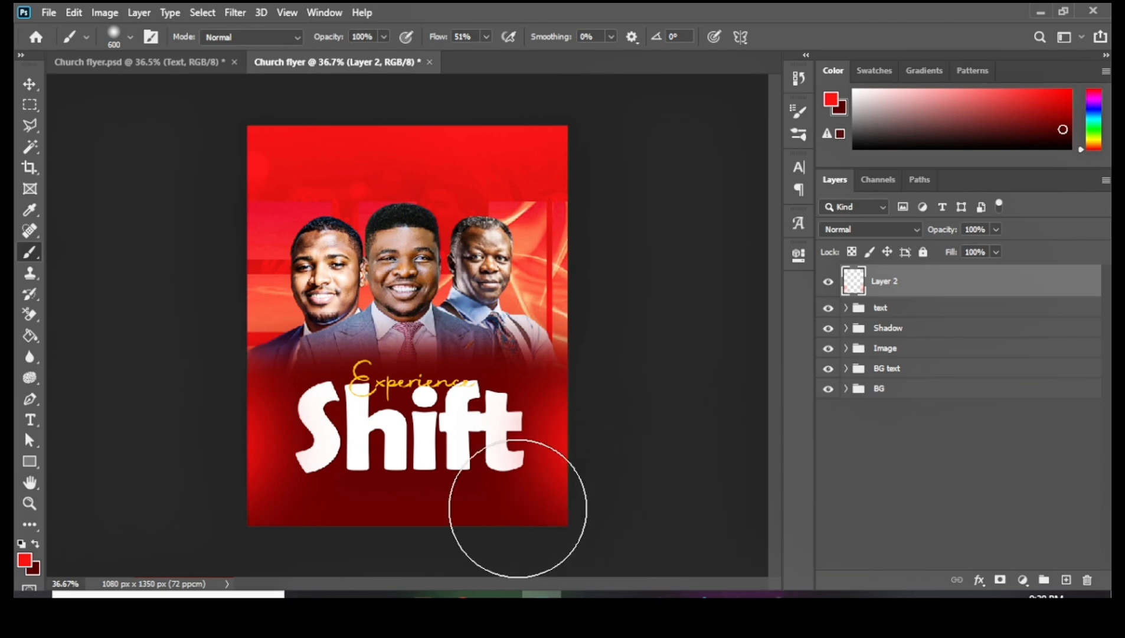
pyautogui.click(26, 81)
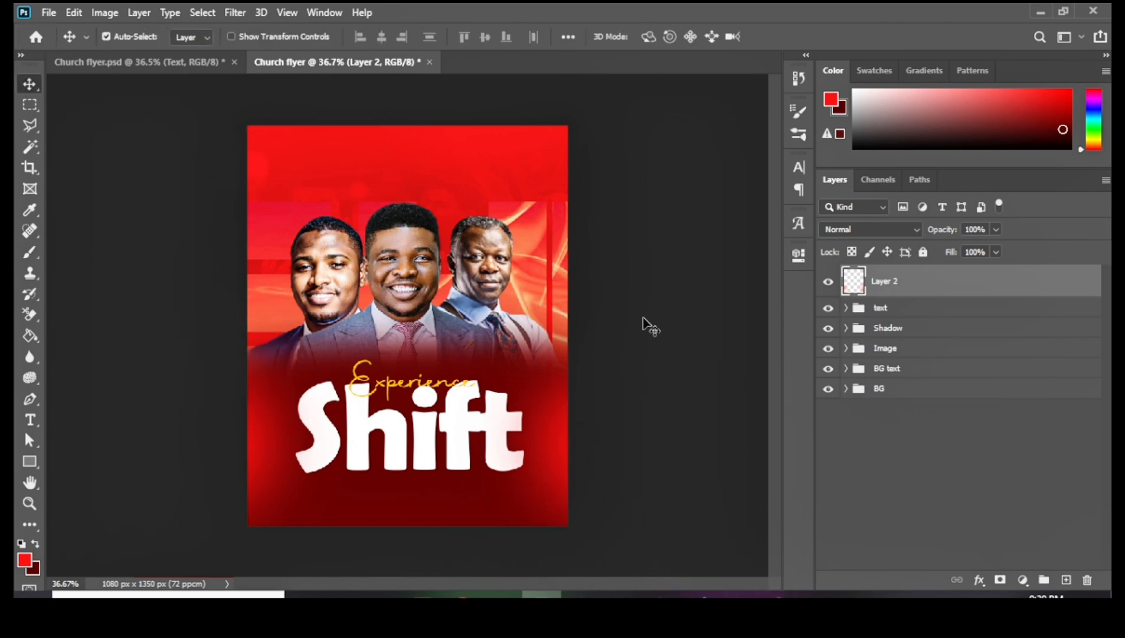
# Nudge the Image group of speaker photos slightly to the left.
pyautogui.click(908, 352)
pyautogui.hotkey('shift', 'Left')
pyautogui.hotkey('shift', 'Left')
pyautogui.hotkey('shift', 'Left')
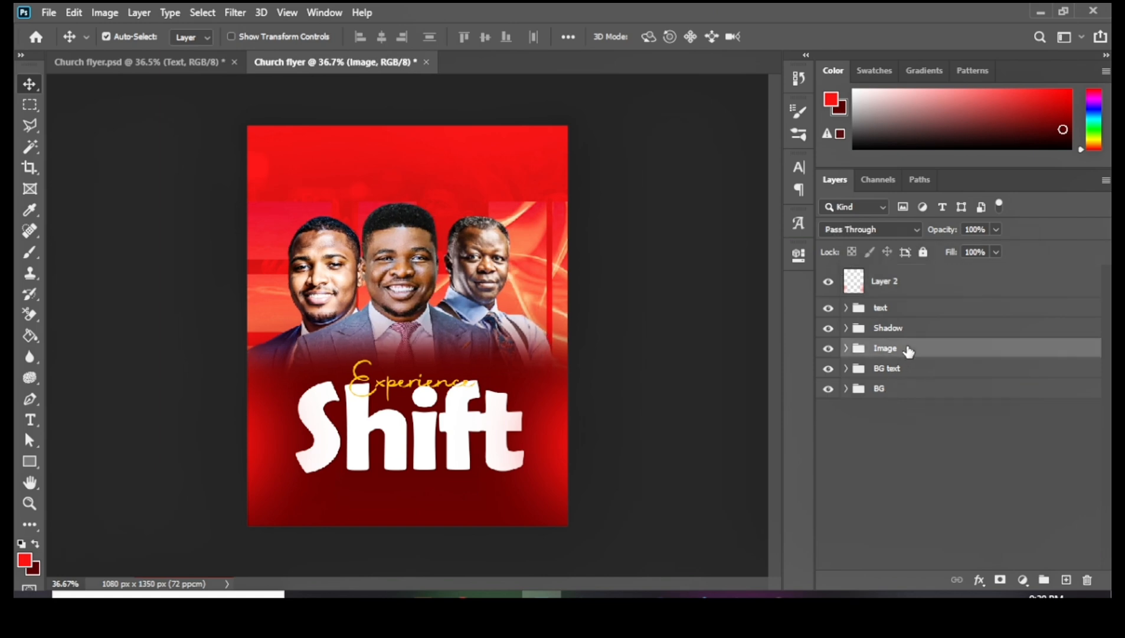
pyautogui.hotkey('shift', 'Left')
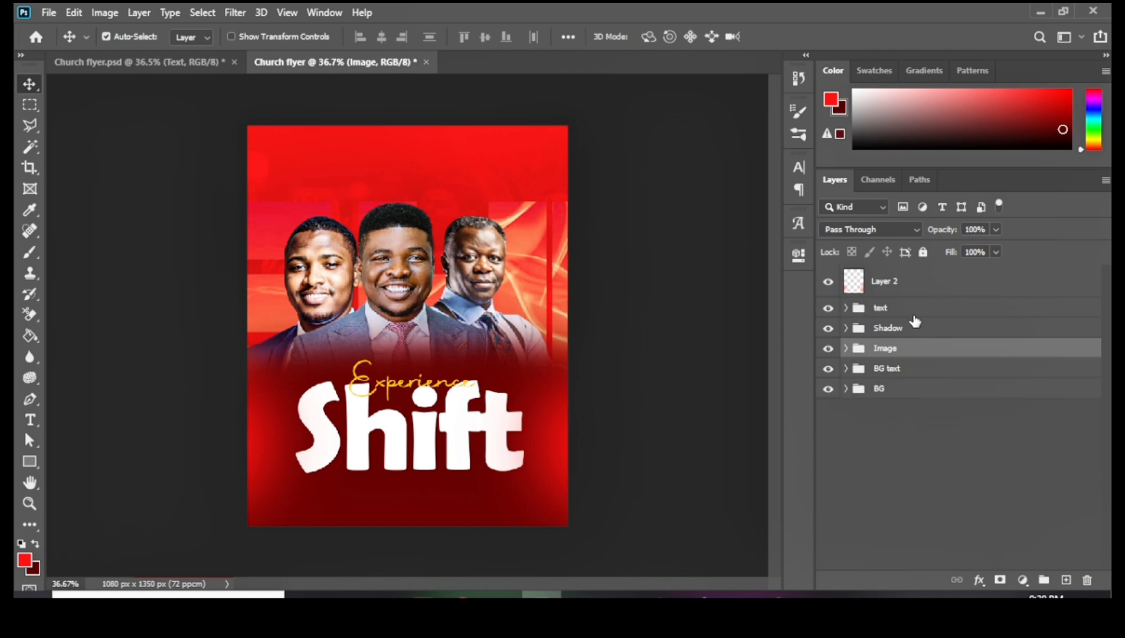
# Nudge the text, Shadow and Image groups together slightly upward, and deselect them.
pyautogui.keyDown('shift'); pyautogui.click(913, 317); pyautogui.keyUp('shift')
pyautogui.hotkey('shift', 'Up')
pyautogui.hotkey('shift', 'Up')
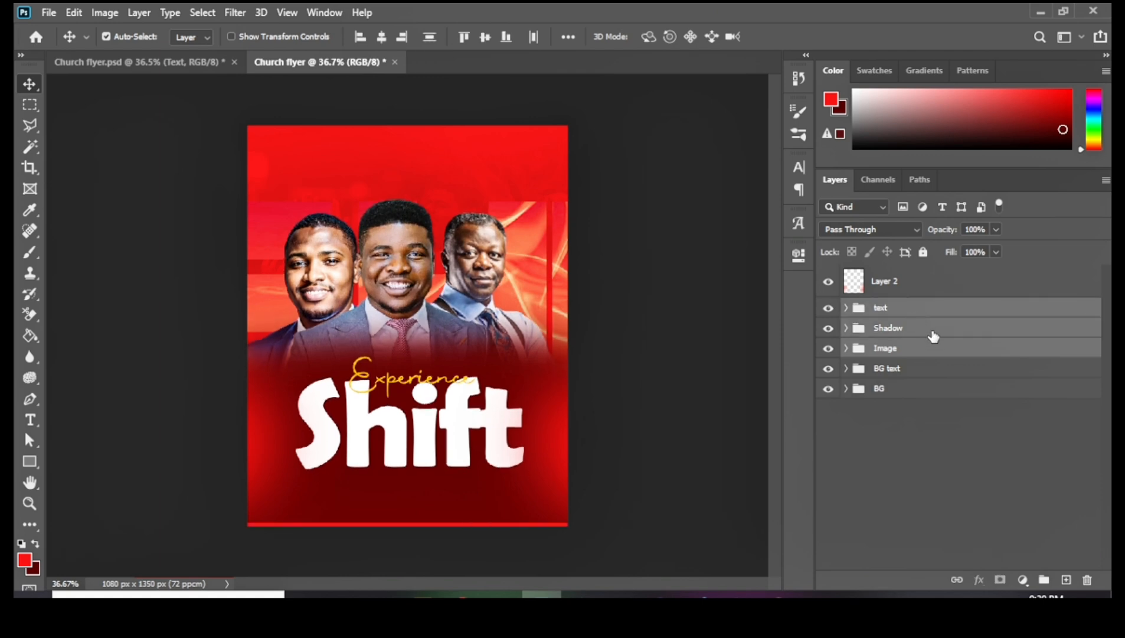
pyautogui.click(75, 131)
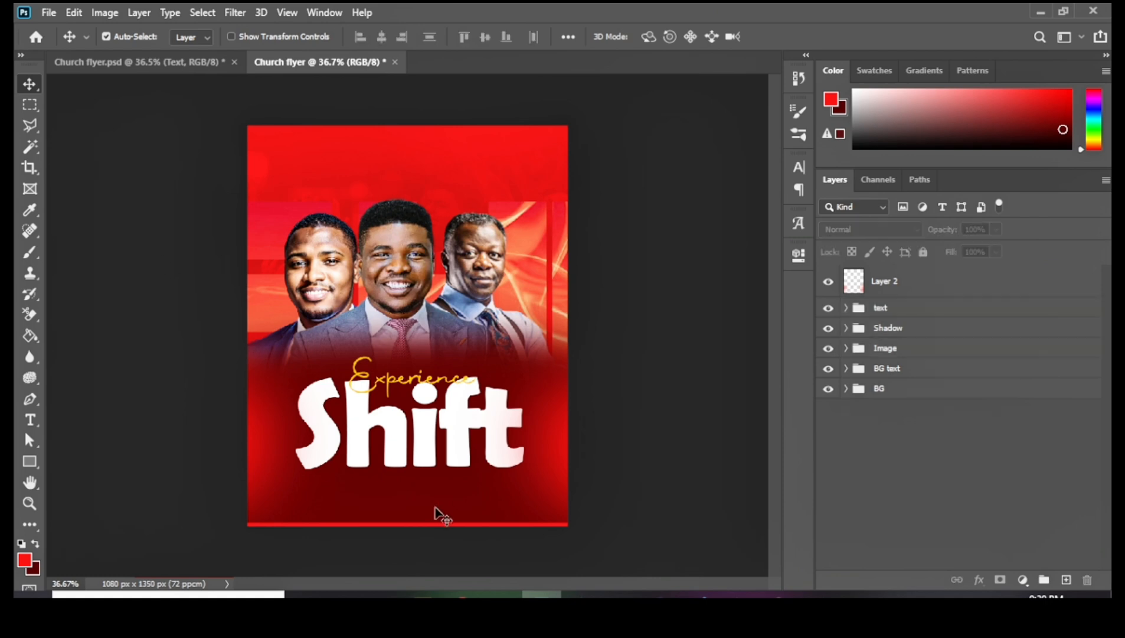
# Stretch the dark red fade on Layer 1 downward to 106.17% height so it covers the flyer's lower edge.
pyautogui.click(435, 507)
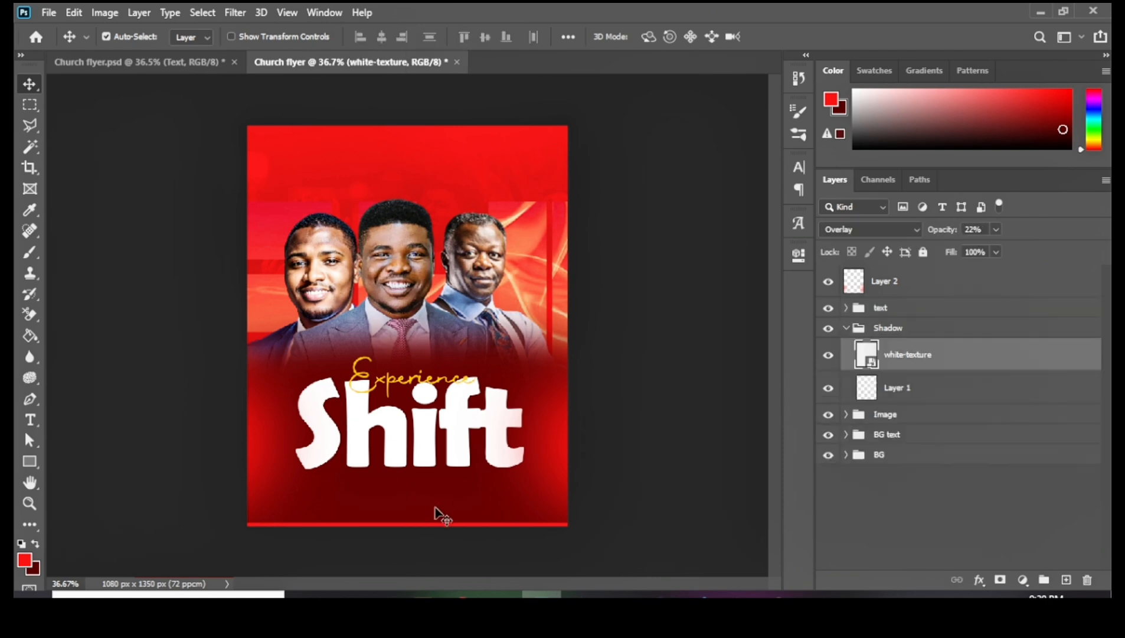
pyautogui.click(947, 400)
pyautogui.hotkey('ctrl', 't')
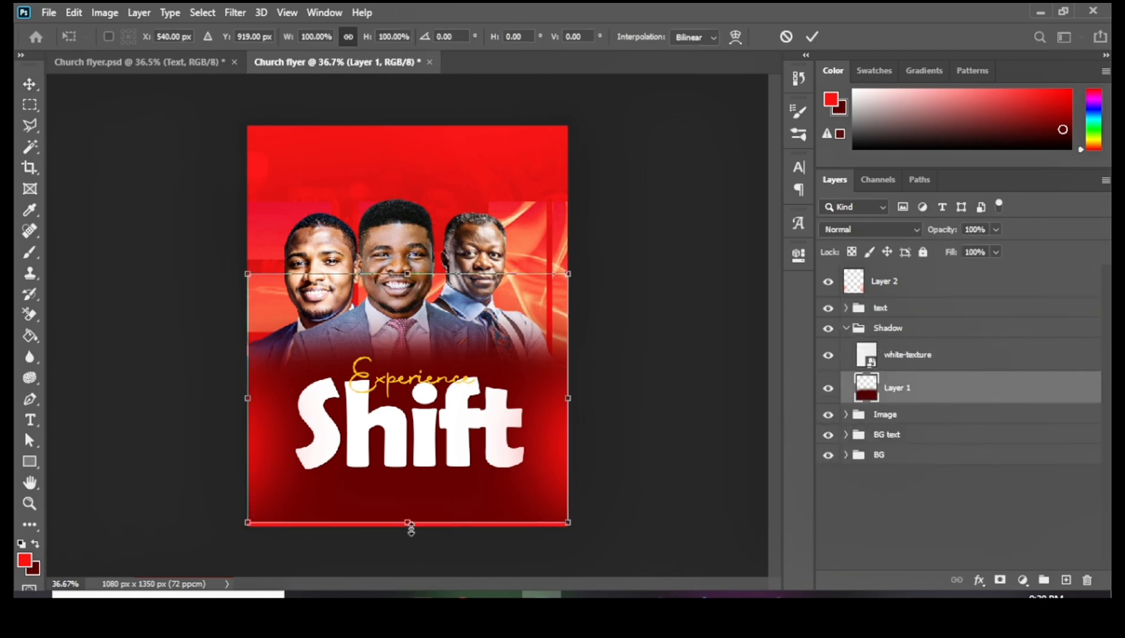
pyautogui.moveTo(411, 529); pyautogui.dragTo(412, 542)
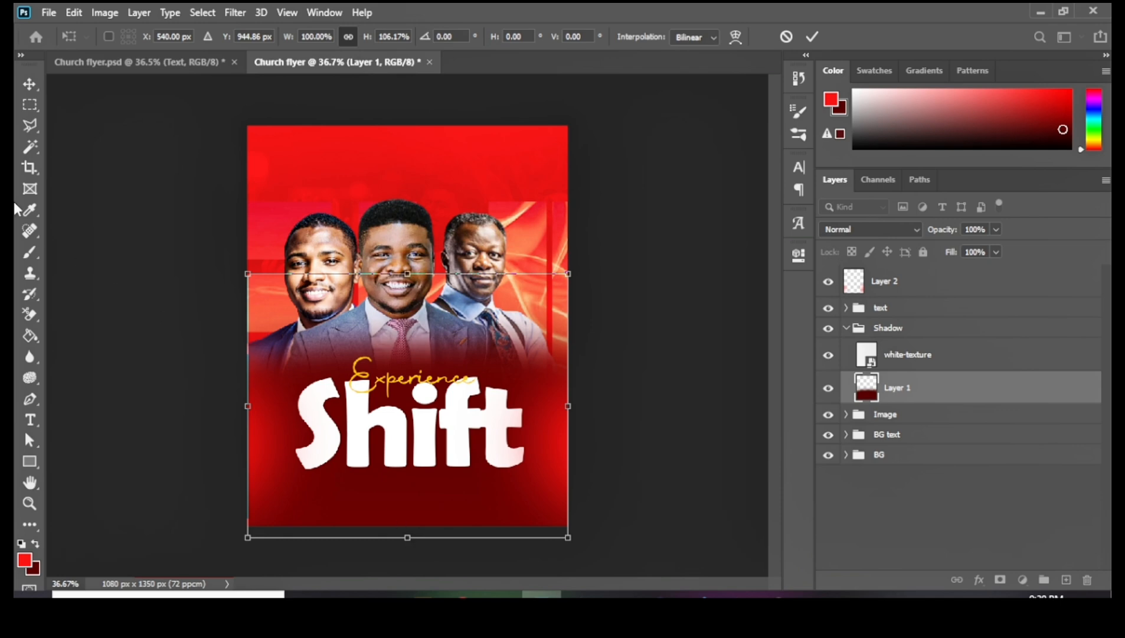
pyautogui.click(29, 84)
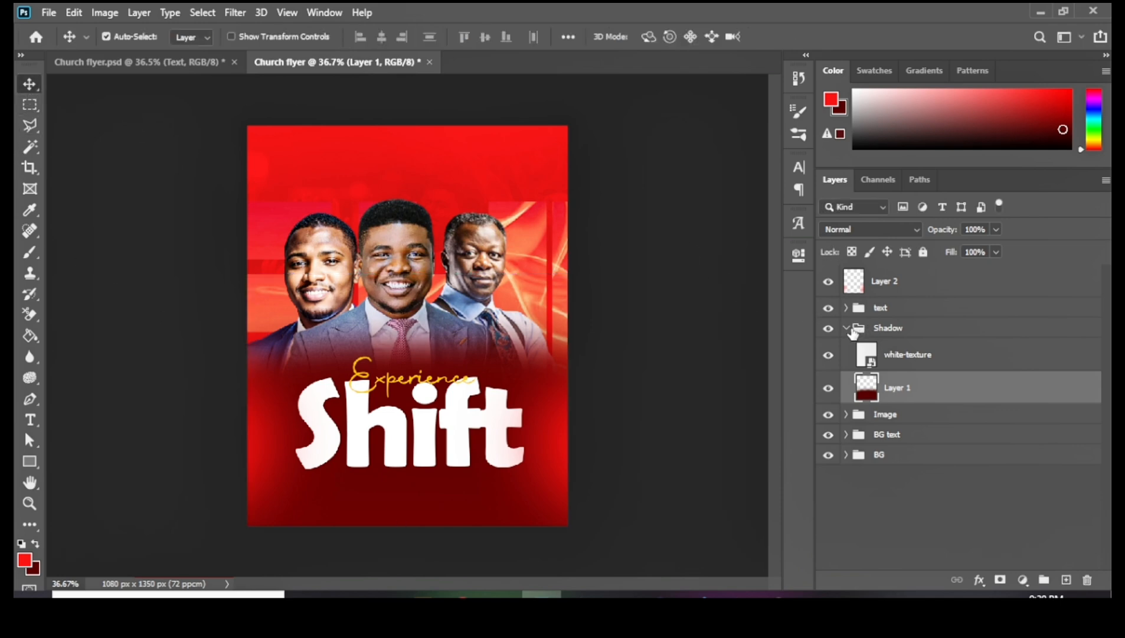
# Collapse the Shadow group and move the red glow Layer 2 into the text group.
pyautogui.click(844, 334)
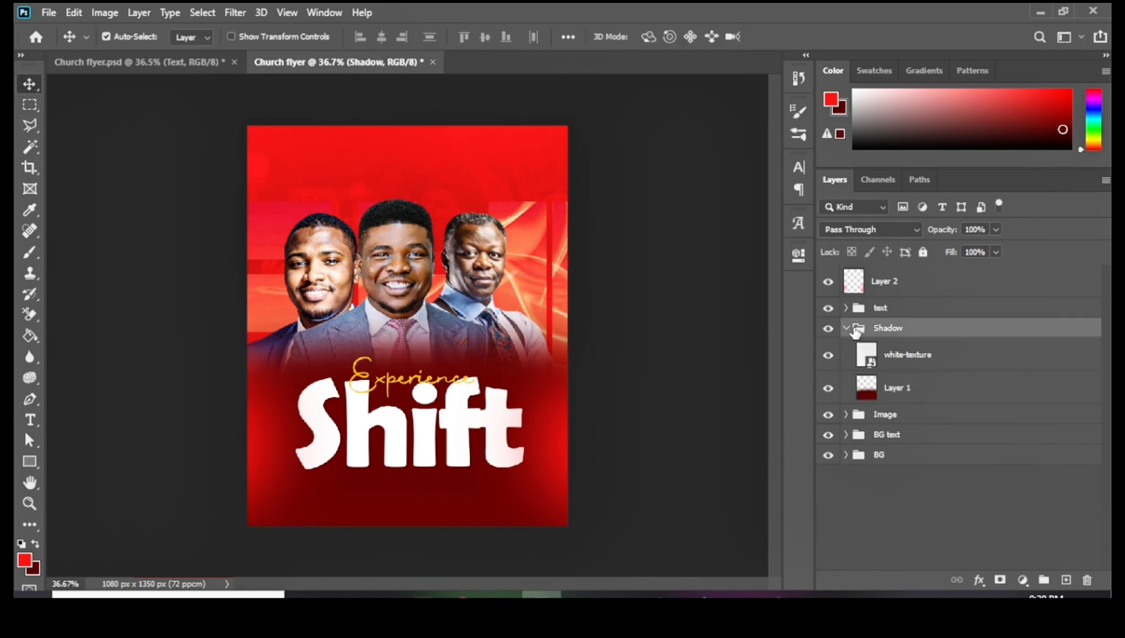
pyautogui.click(847, 328)
pyautogui.click(887, 289)
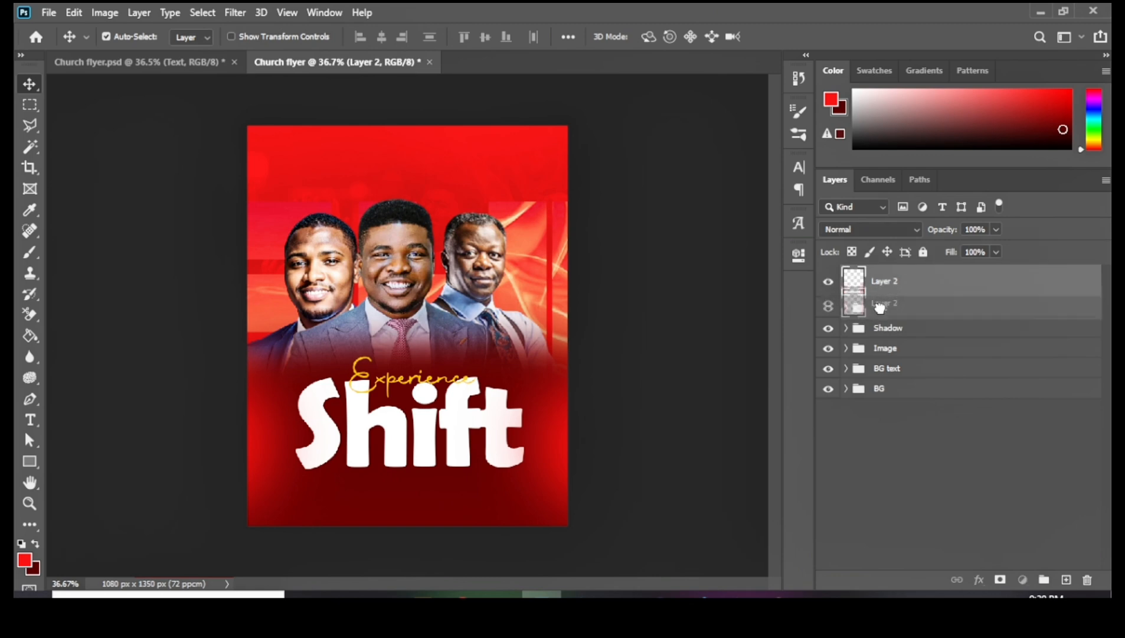
pyautogui.press('Delete')
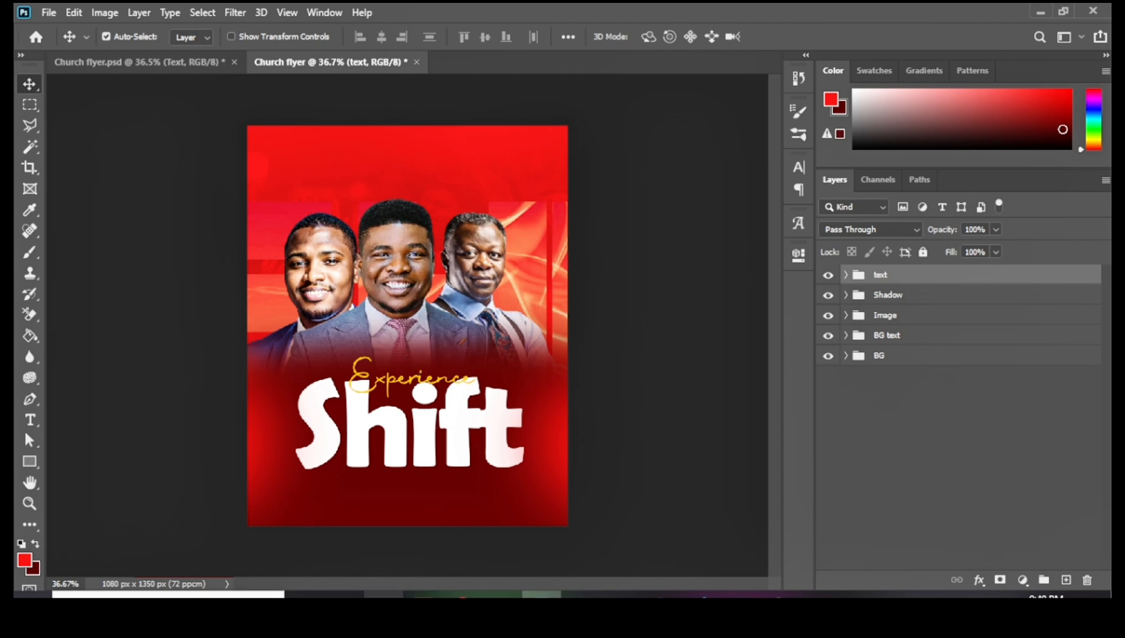
# Place the Rccg_logo image into the flyer, shrinking it and positioning it centrally near the upper edge.
pyautogui.click(384, 594)
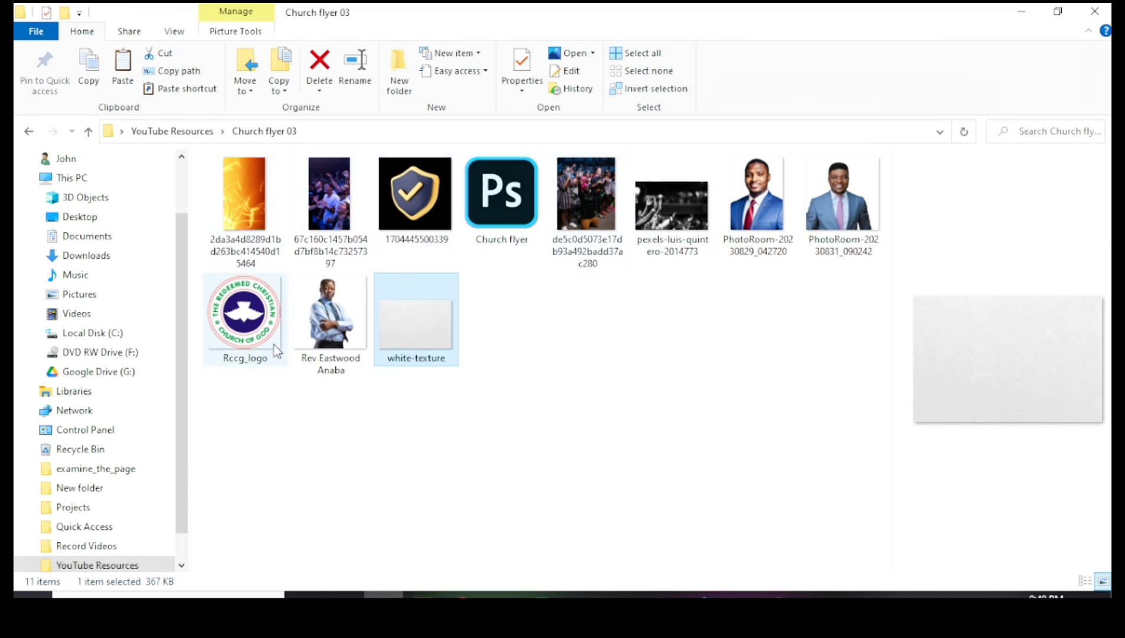
pyautogui.moveTo(275, 348); pyautogui.dragTo(431, 225)
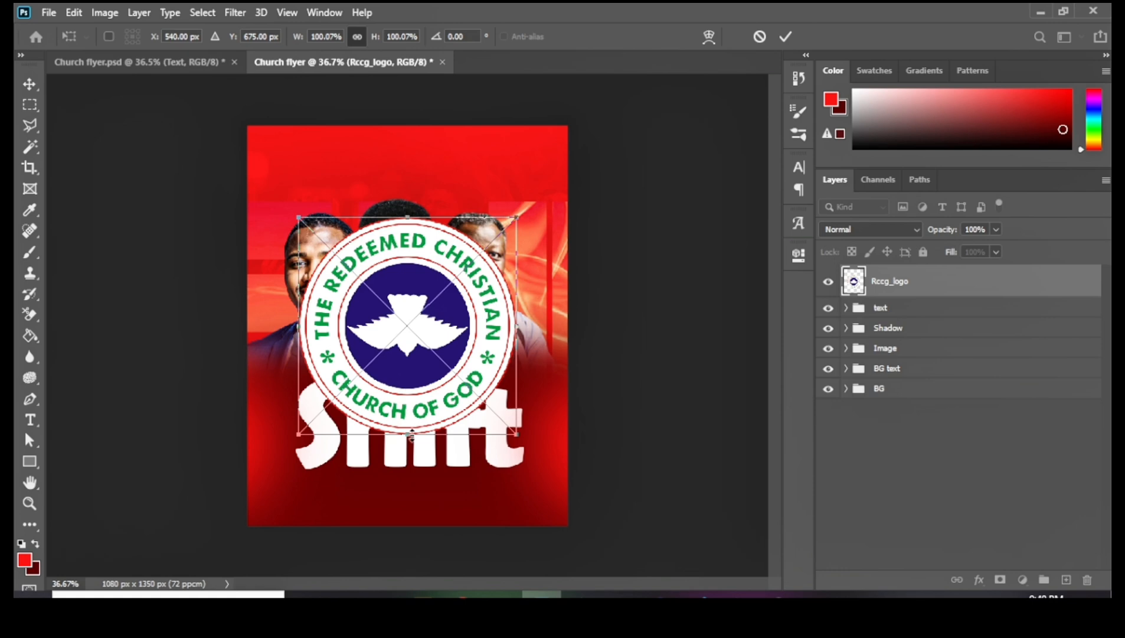
pyautogui.moveTo(411, 436); pyautogui.dragTo(412, 157)
pyautogui.press('Return')
pyautogui.hotkey('ctrl', '-')
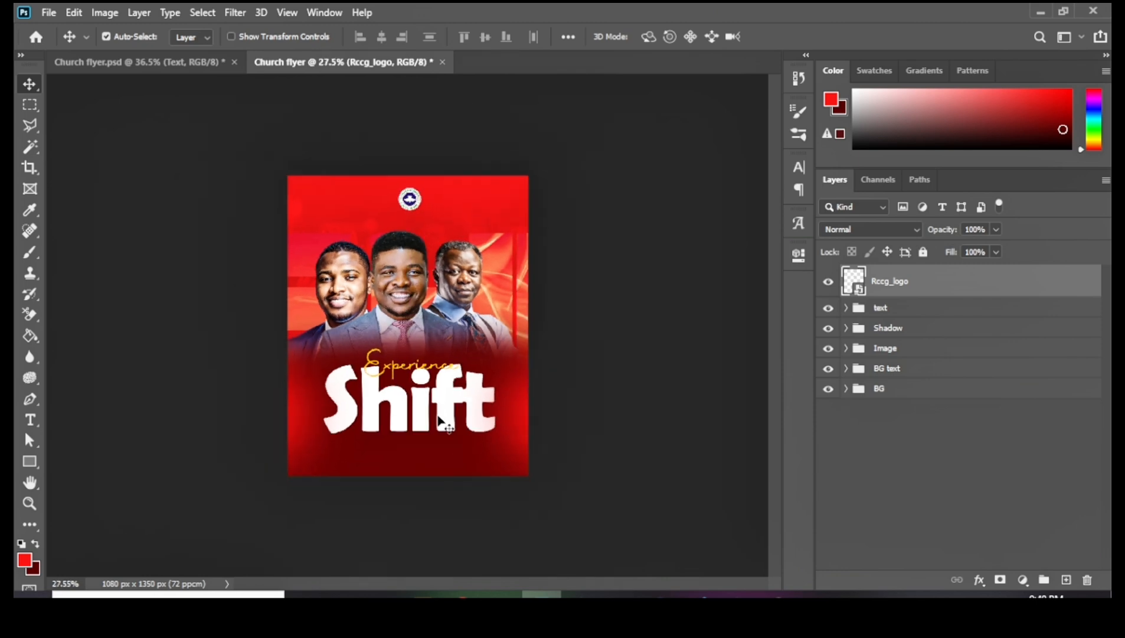
pyautogui.hotkey('ctrl', '+')
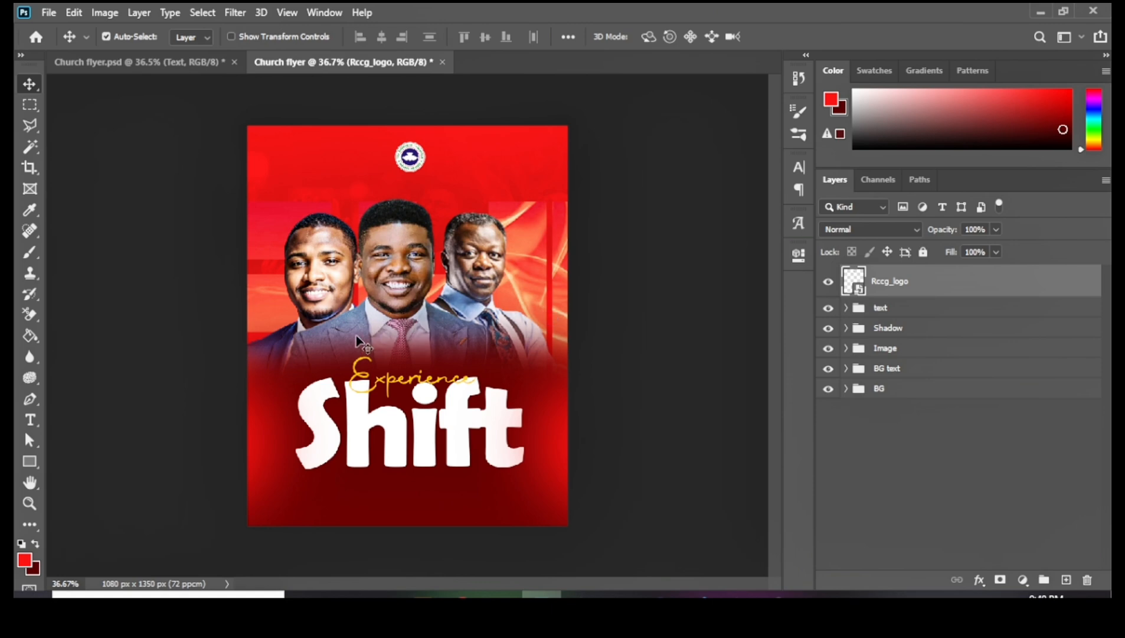
pyautogui.hotkey('ctrl', '+')
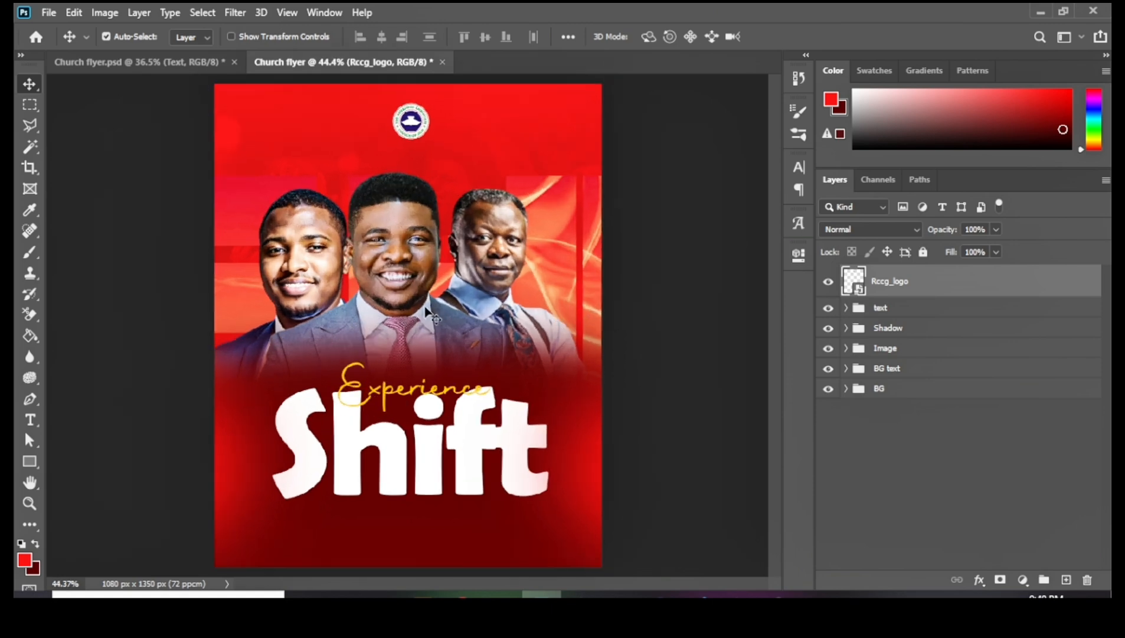
# Copy the Names group from the reference Church flyer.psd into the flyer and shift it down toward the fade beneath the speakers.
pyautogui.click(130, 59)
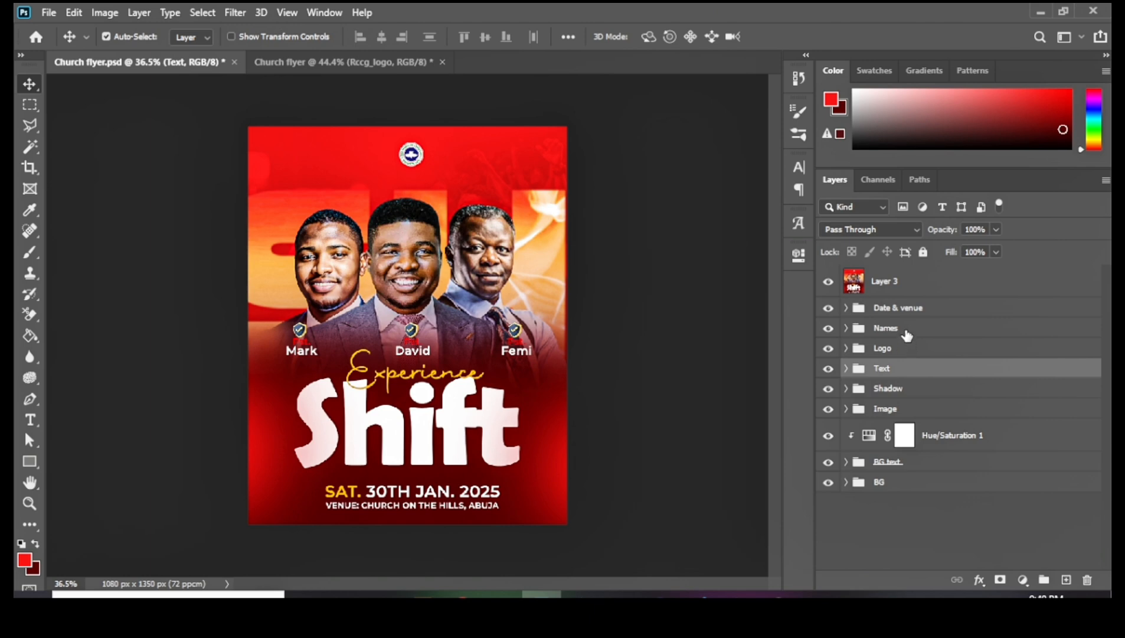
pyautogui.moveTo(907, 336); pyautogui.dragTo(406, 332)
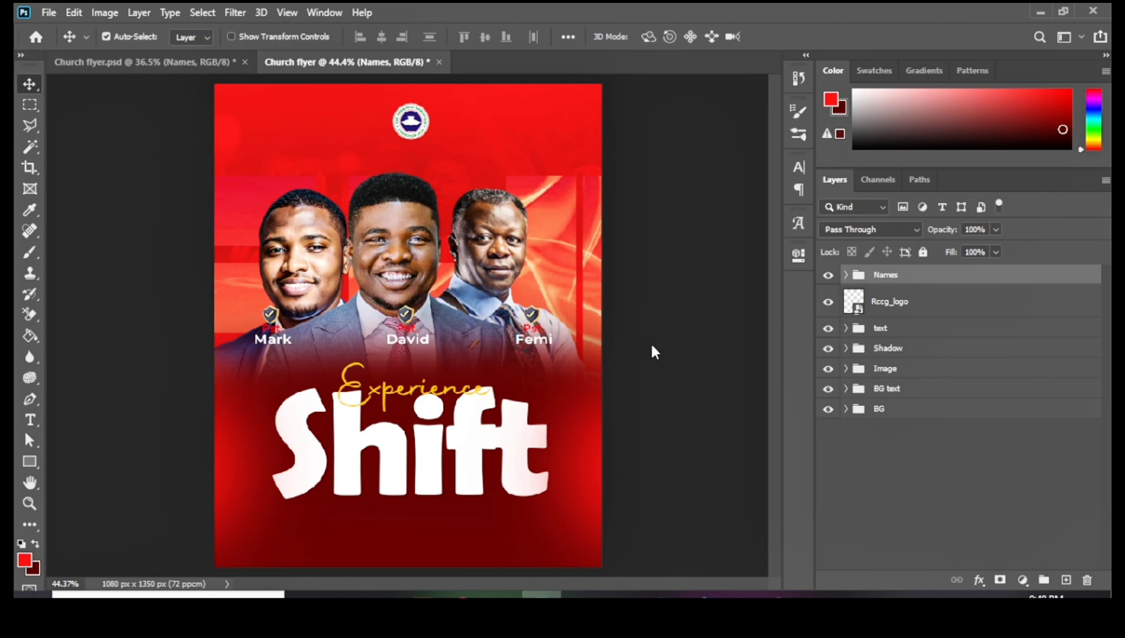
pyautogui.hotkey('shift', 'Down')
pyautogui.hotkey('shift', 'Down')
pyautogui.hotkey('shift', 'Down')
pyautogui.hotkey('shift', 'Down')
pyautogui.hotkey('shift', 'Down')
pyautogui.hotkey('shift', 'Down')
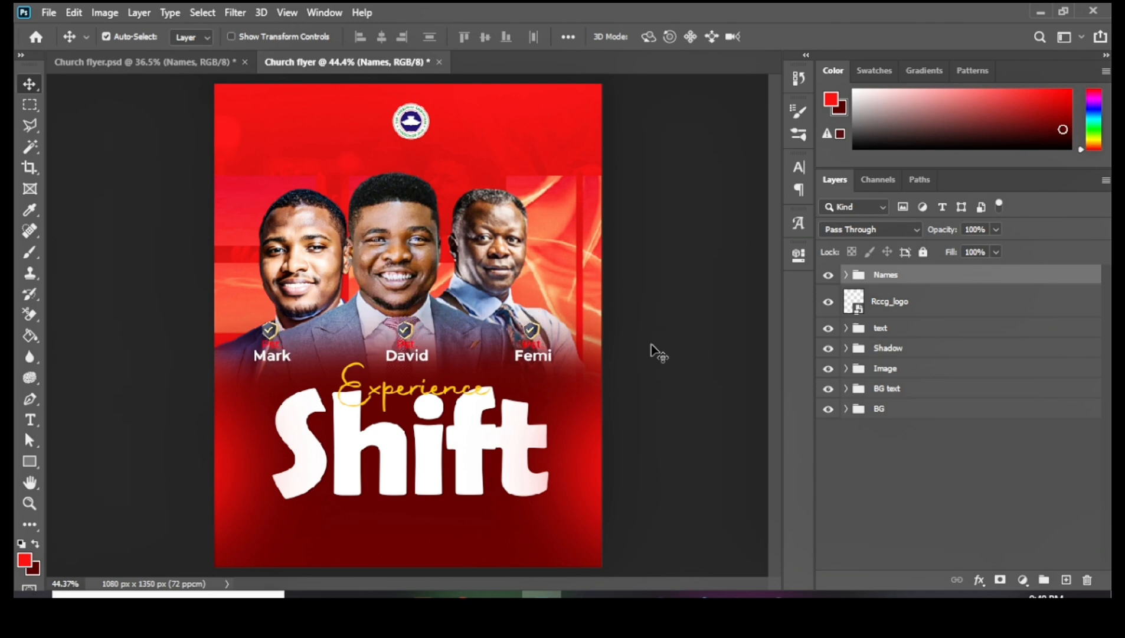
pyautogui.hotkey('shift', 'Down')
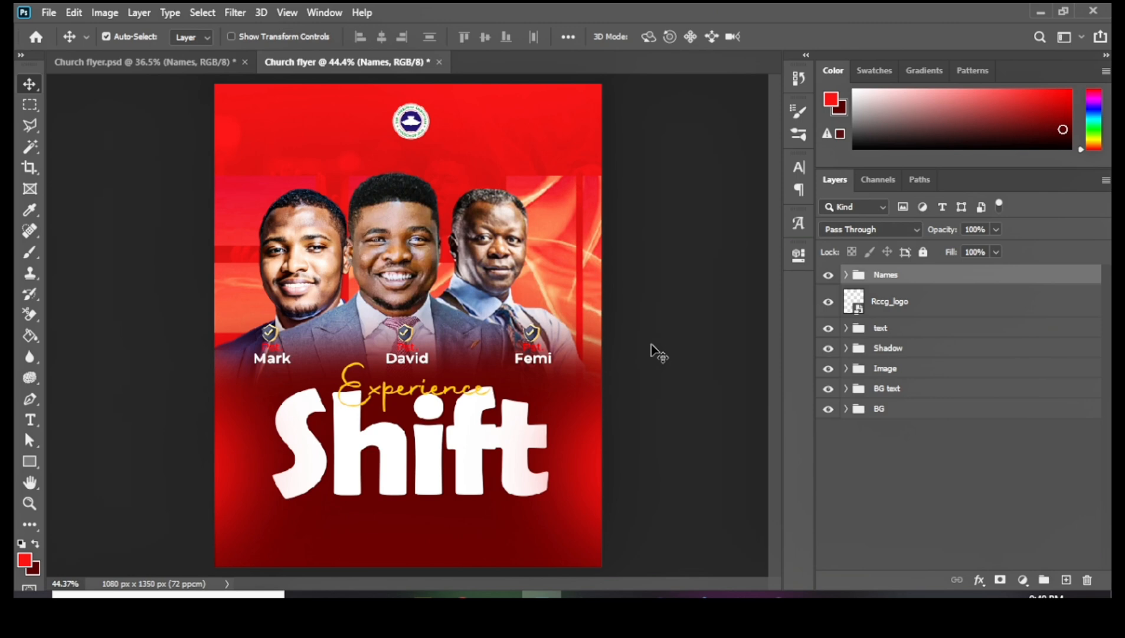
# Fine-tune the Names group slightly lower so it sits just above the Experience Shift title.
pyautogui.scroll(4, 406, 364)
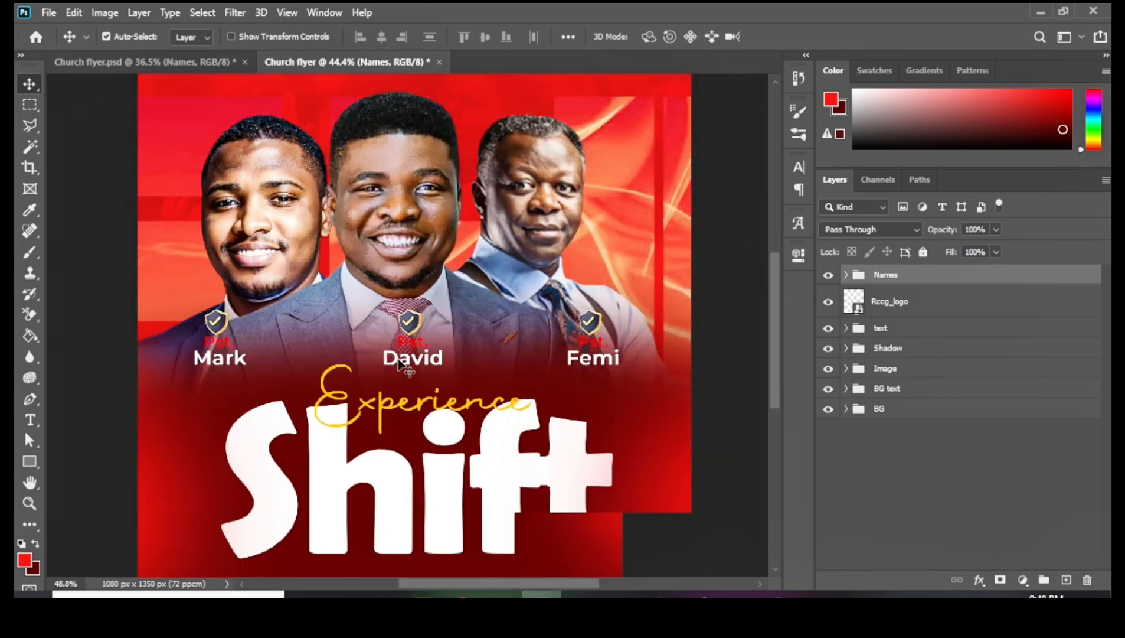
pyautogui.press('Down')
pyautogui.press('Down')
pyautogui.press('Down')
pyautogui.press('Down')
pyautogui.press('Down')
pyautogui.press('Down')
pyautogui.press('Down')
pyautogui.press('Down')
pyautogui.press('Down')
pyautogui.press('Down')
pyautogui.press('Down')
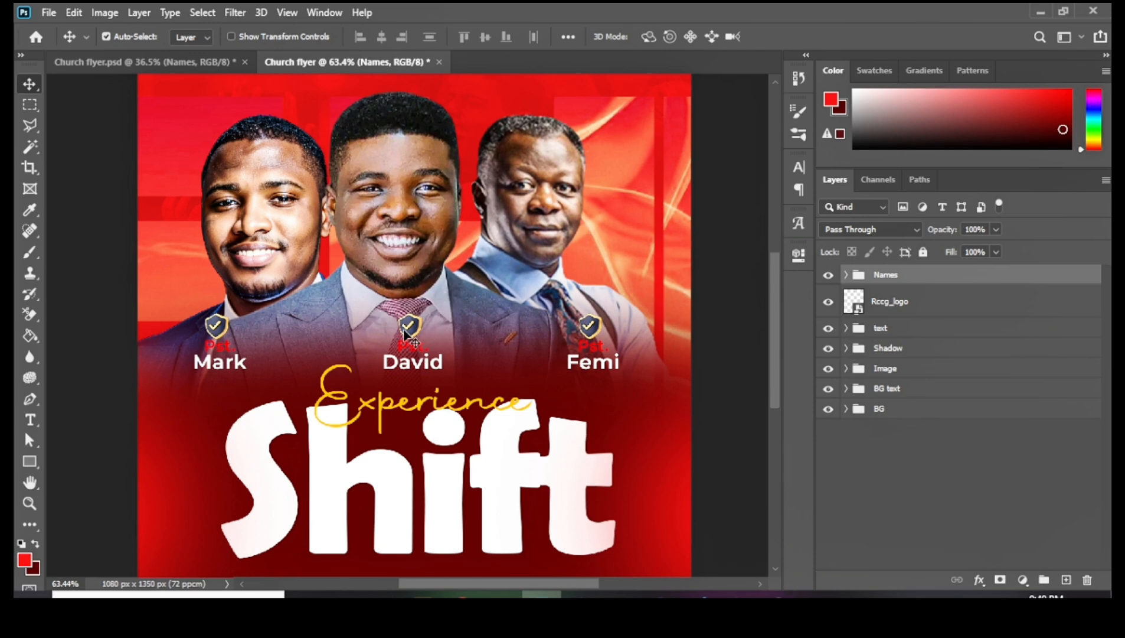
pyautogui.scroll(2, 354, 371)
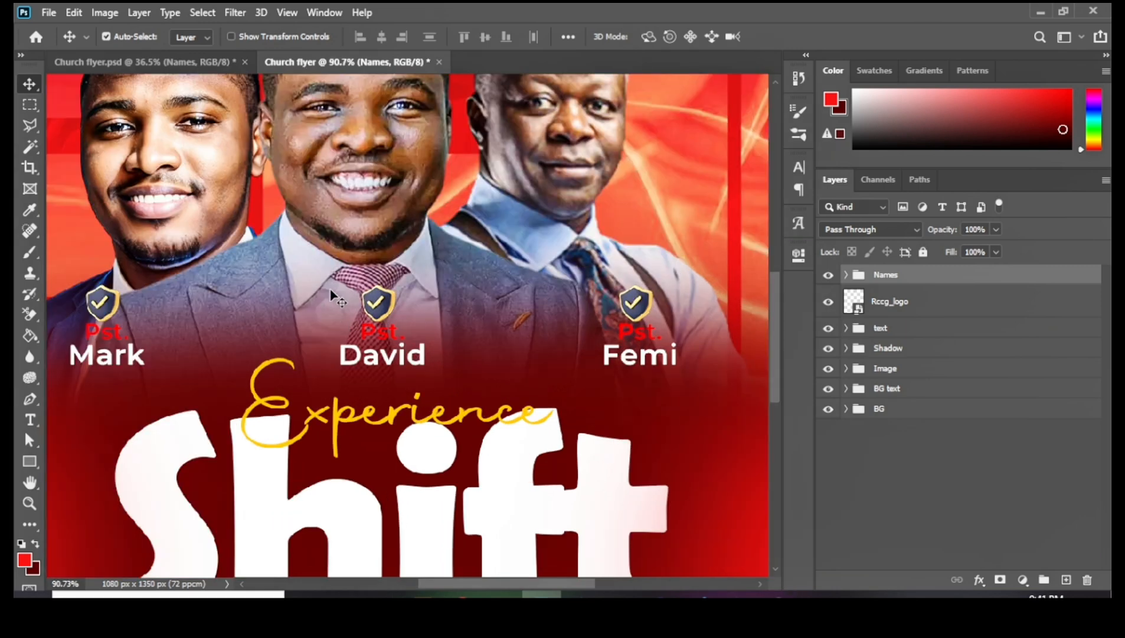
pyautogui.scroll(-3, 369, 319)
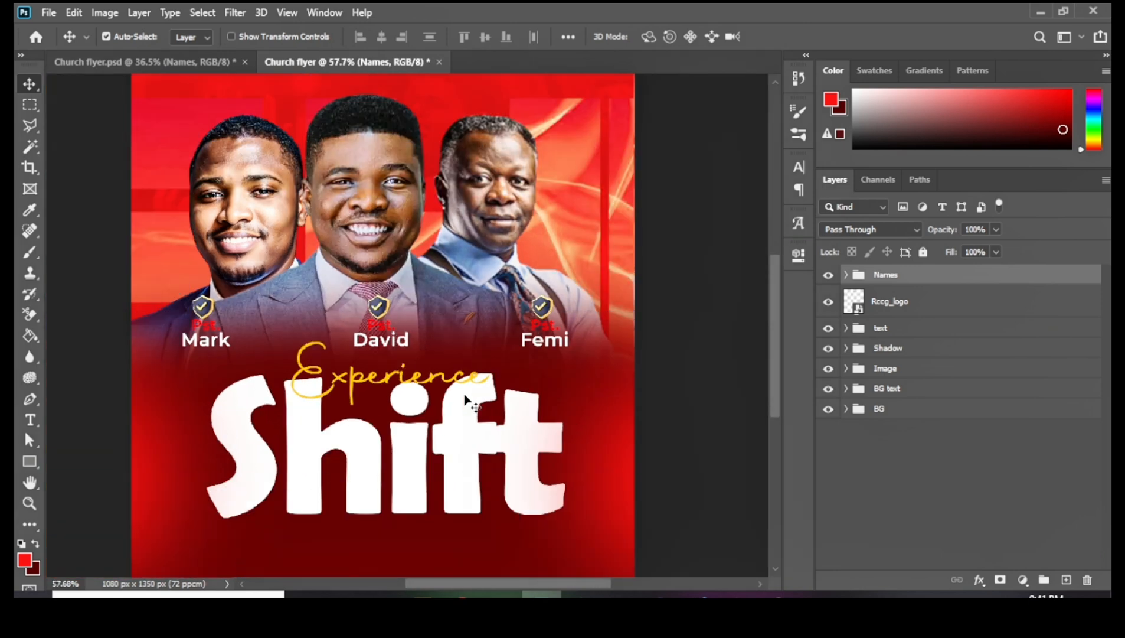
pyautogui.scroll(-1, 466, 419)
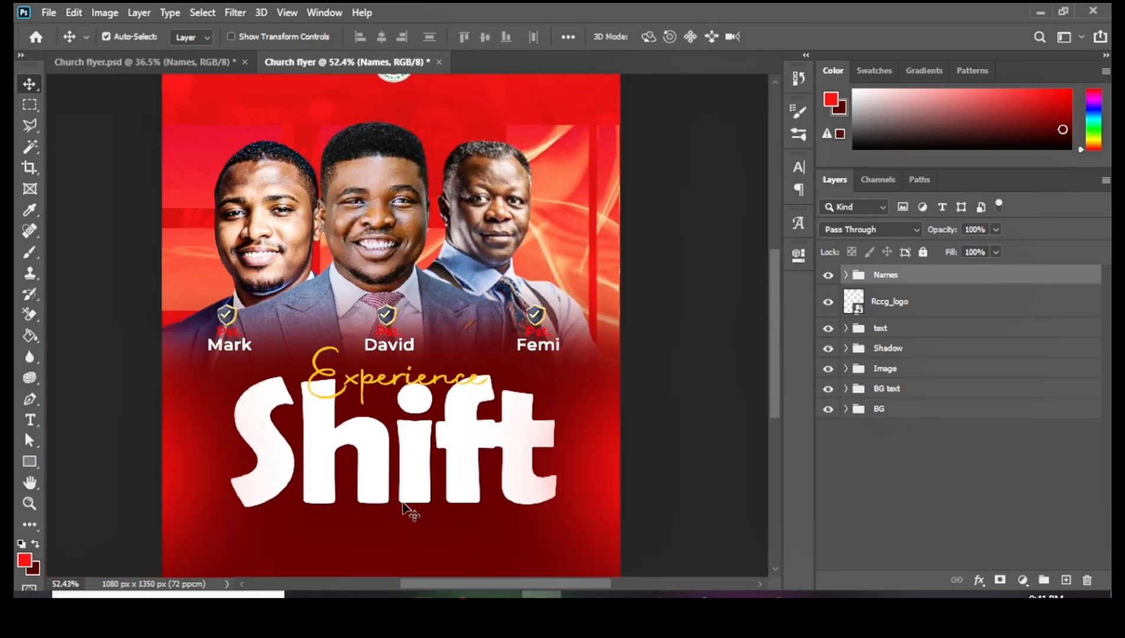
pyautogui.scroll(-2, 413, 452)
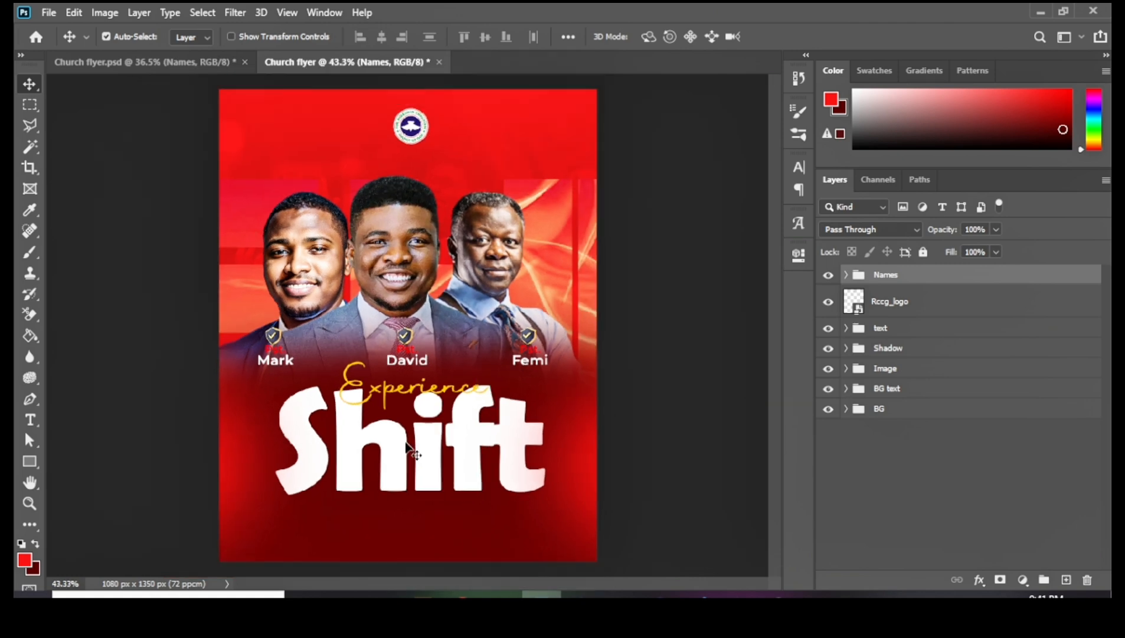
pyautogui.click(164, 63)
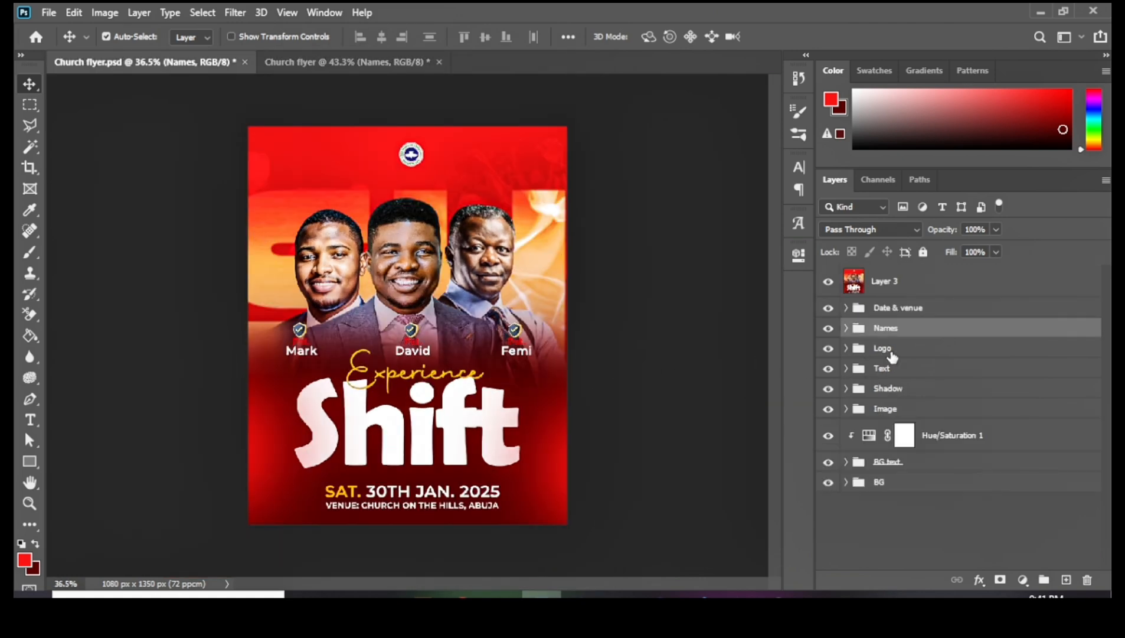
pyautogui.moveTo(903, 373); pyautogui.dragTo(431, 471)
pyautogui.scroll(-3, 432, 471)
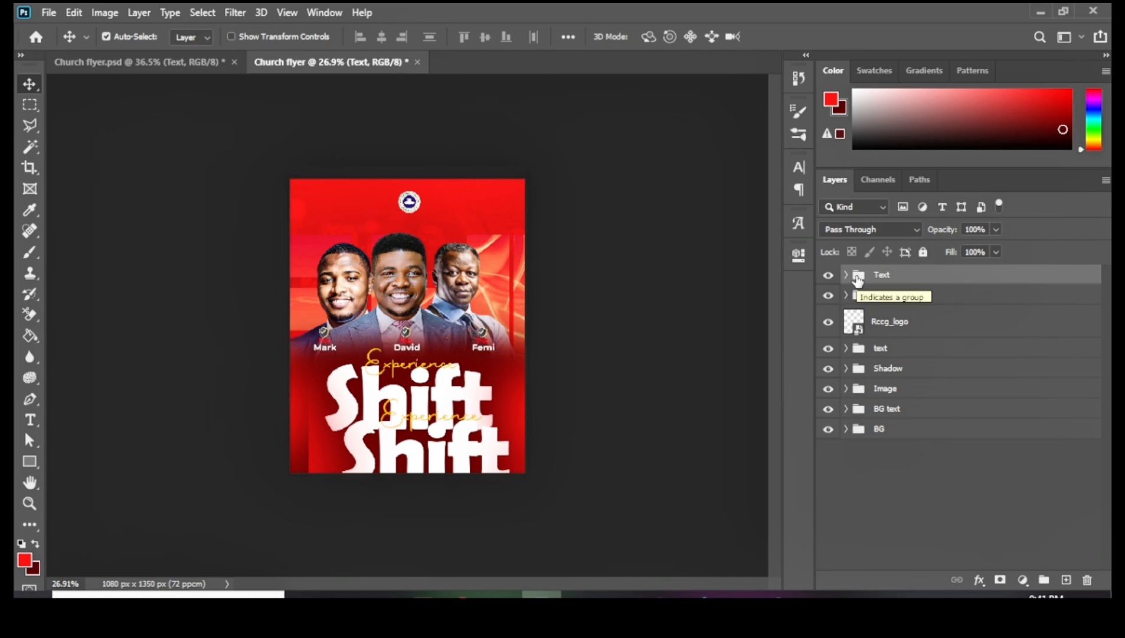
pyautogui.press('Delete')
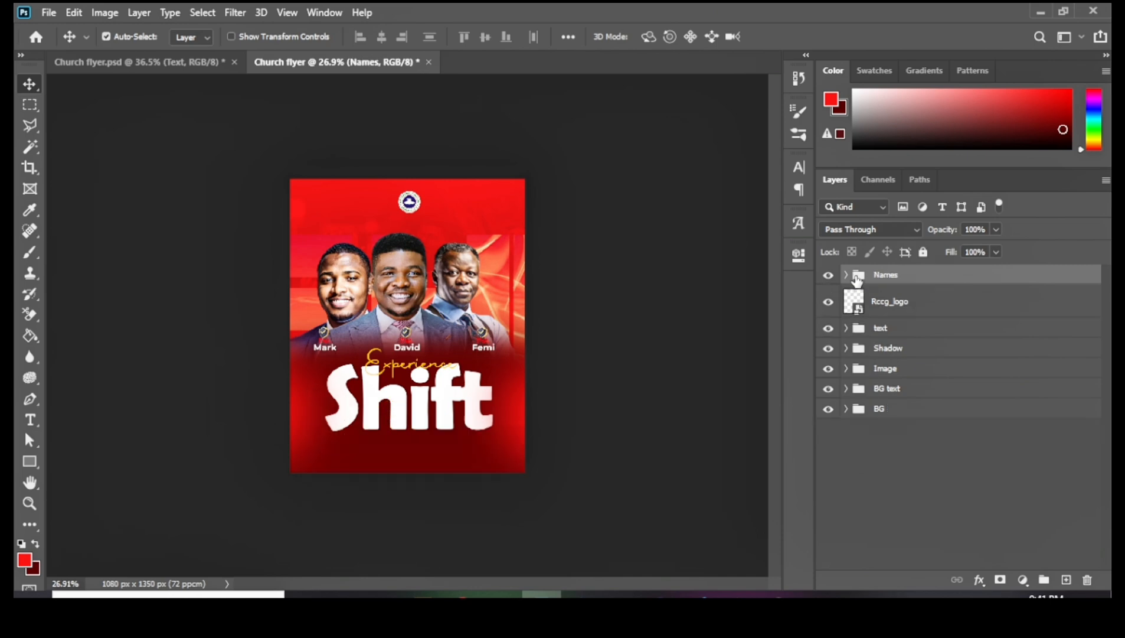
# Hide the merged Layer 3 in the reference Church flyer.psd and expand its Text group.
pyautogui.click(149, 63)
pyautogui.scroll(3, 407, 527)
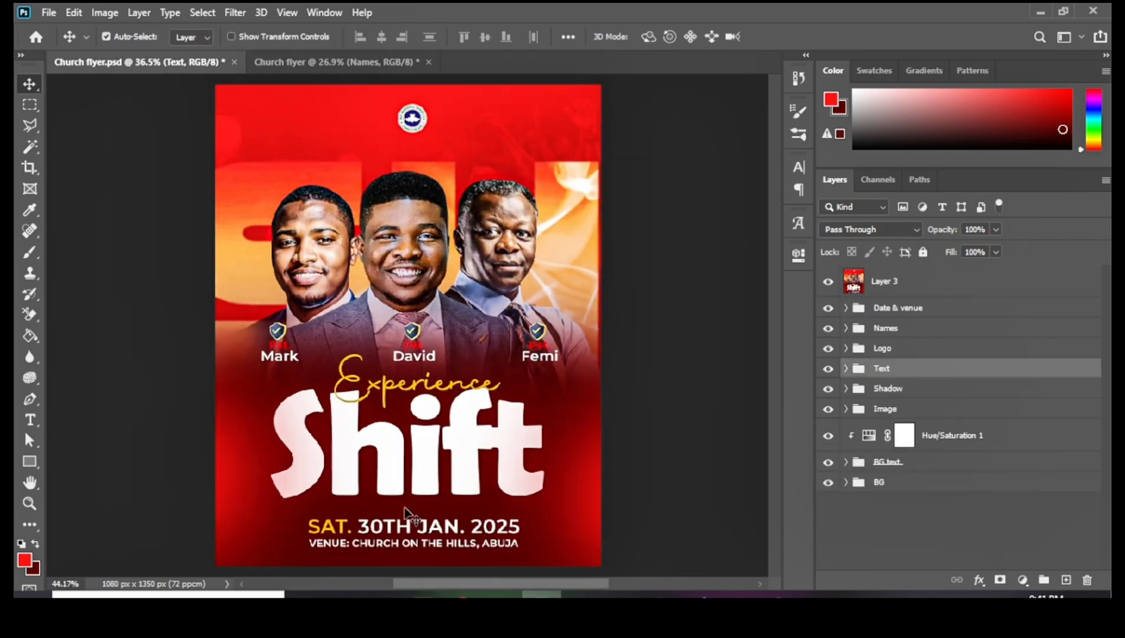
pyautogui.click(407, 528)
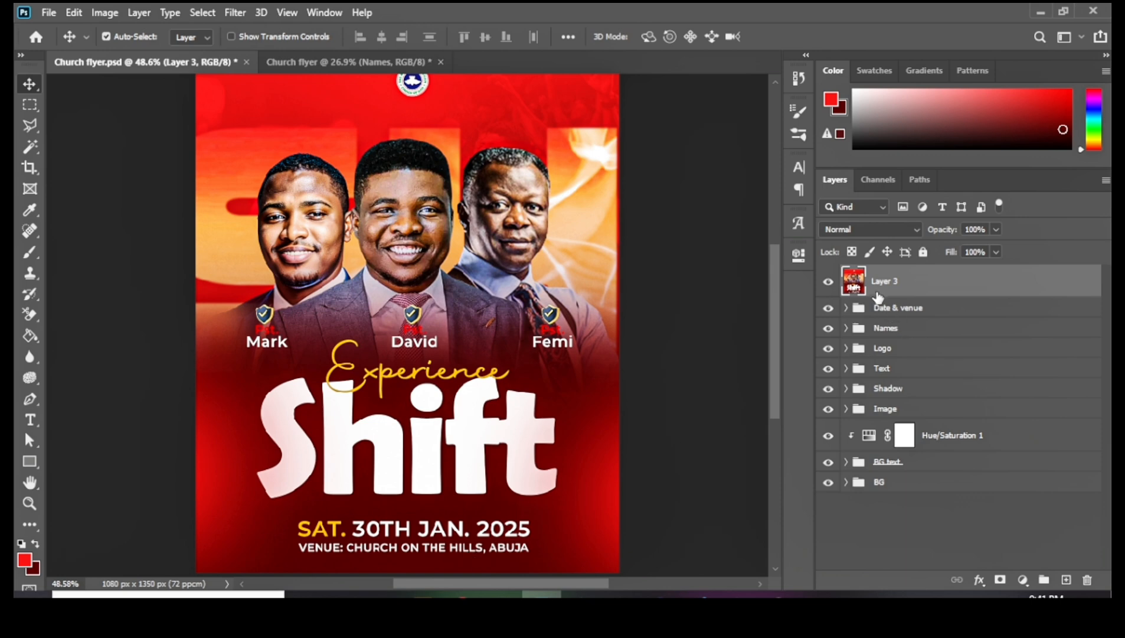
pyautogui.click(830, 283)
pyautogui.click(465, 545)
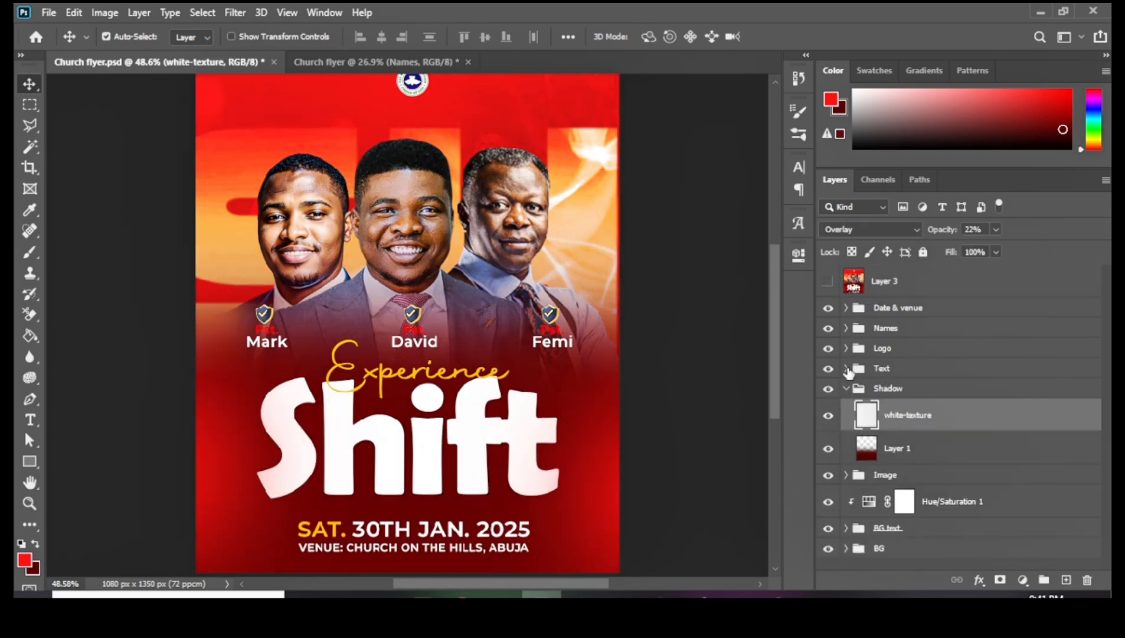
pyautogui.click(847, 369)
pyautogui.scroll(-1, 913, 453)
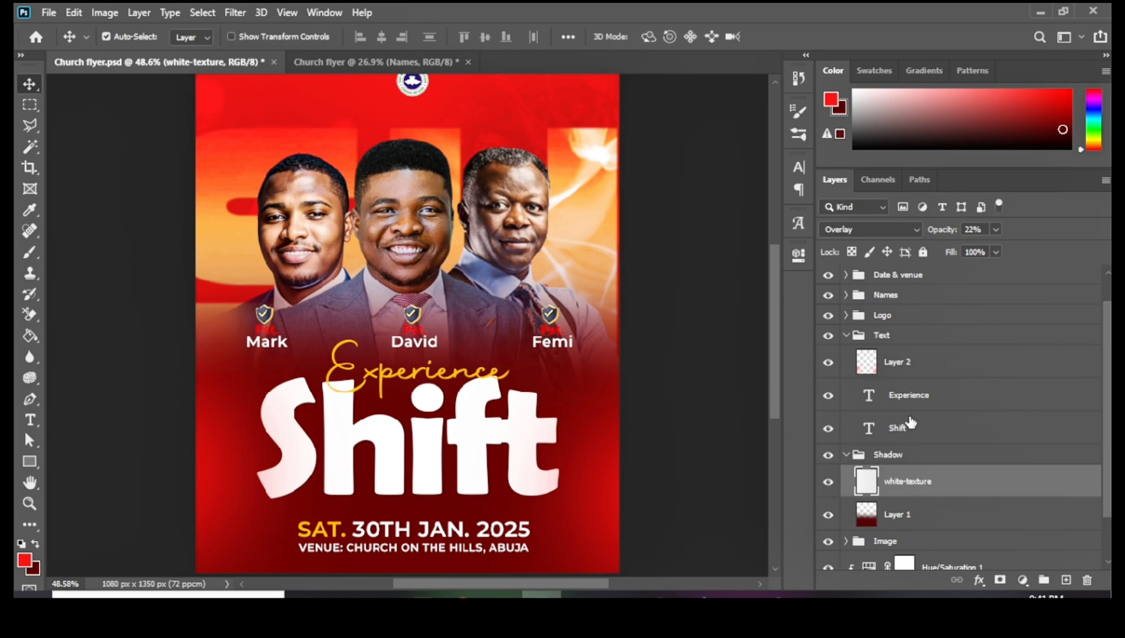
# Copy the Date & venue group from the reference into the flyer's lower part.
pyautogui.click(910, 276)
pyautogui.moveTo(910, 281); pyautogui.dragTo(361, 56)
pyautogui.moveTo(417, 397); pyautogui.dragTo(419, 443)
pyautogui.scroll(2, 452, 403)
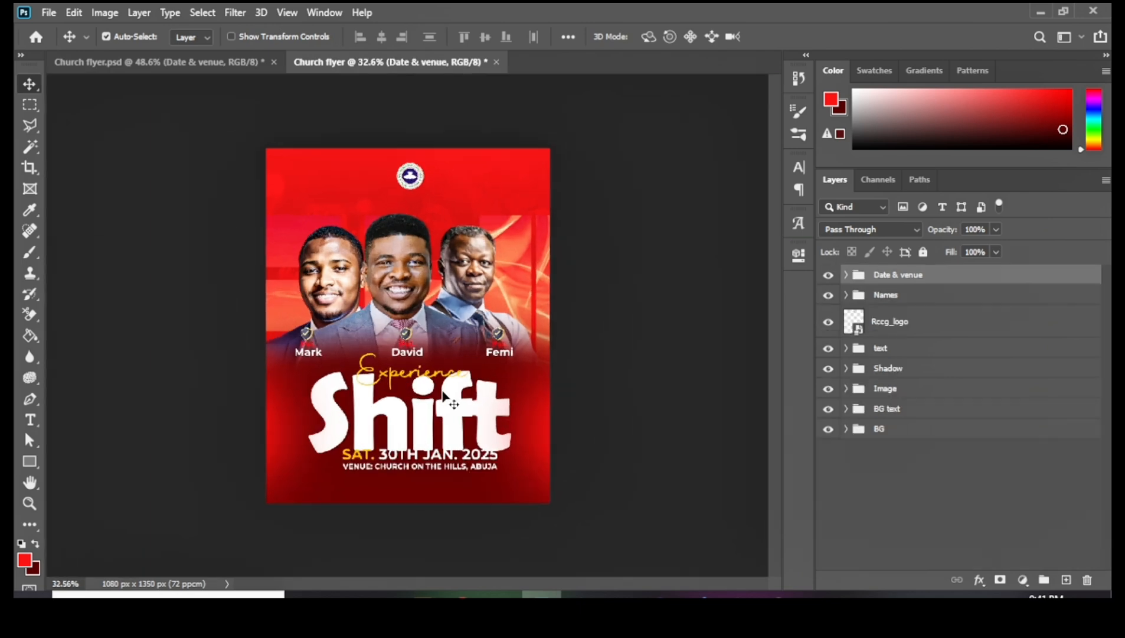
# Shift the Date & venue group down below the word Shift and left toward the flyer's horizontal centre.
pyautogui.hotkey('shift', 'Down')
pyautogui.hotkey('shift', 'Down')
pyautogui.hotkey('shift', 'Down')
pyautogui.hotkey('shift', 'Down')
pyautogui.hotkey('shift', 'Down')
pyautogui.hotkey('shift', 'Down')
pyautogui.hotkey('shift', 'Down')
pyautogui.hotkey('shift', 'Down')
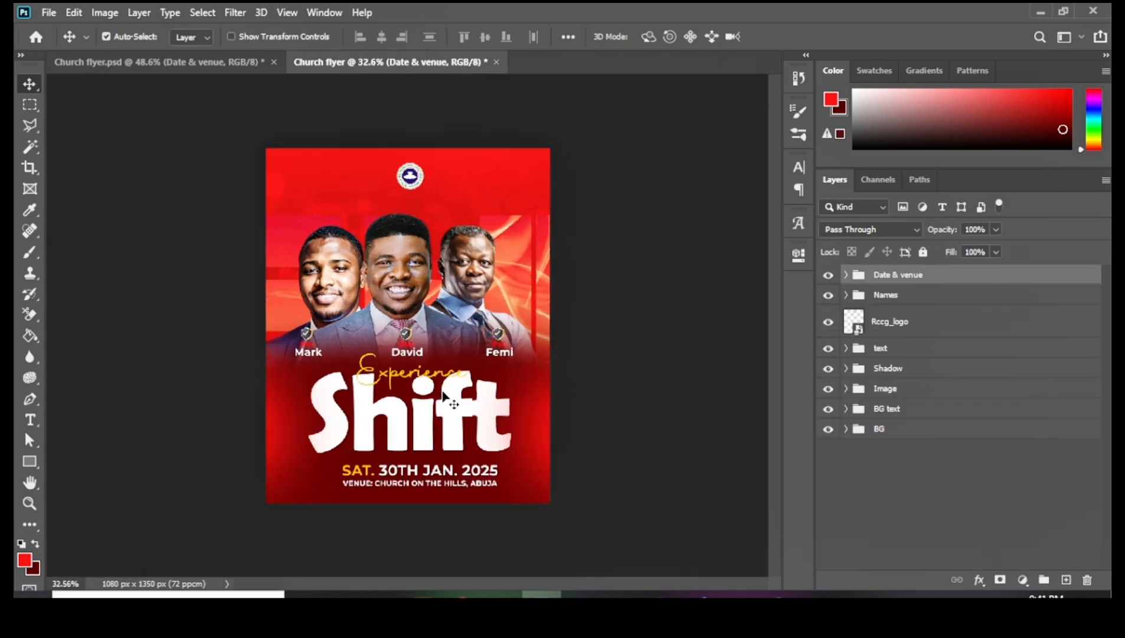
pyautogui.hotkey('shift', 'Left')
pyautogui.hotkey('shift', 'Left')
pyautogui.hotkey('shift', 'Left')
pyautogui.hotkey('shift', 'Down')
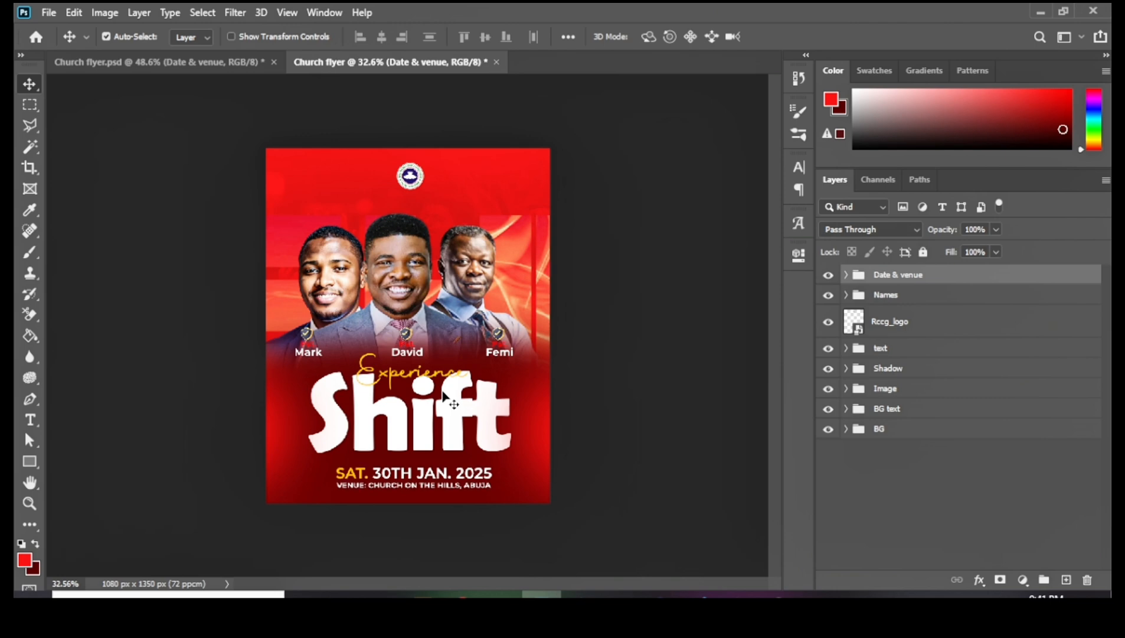
pyautogui.press('Down')
pyautogui.press('Down')
pyautogui.press('Down')
pyautogui.press('Up')
pyautogui.press('Up')
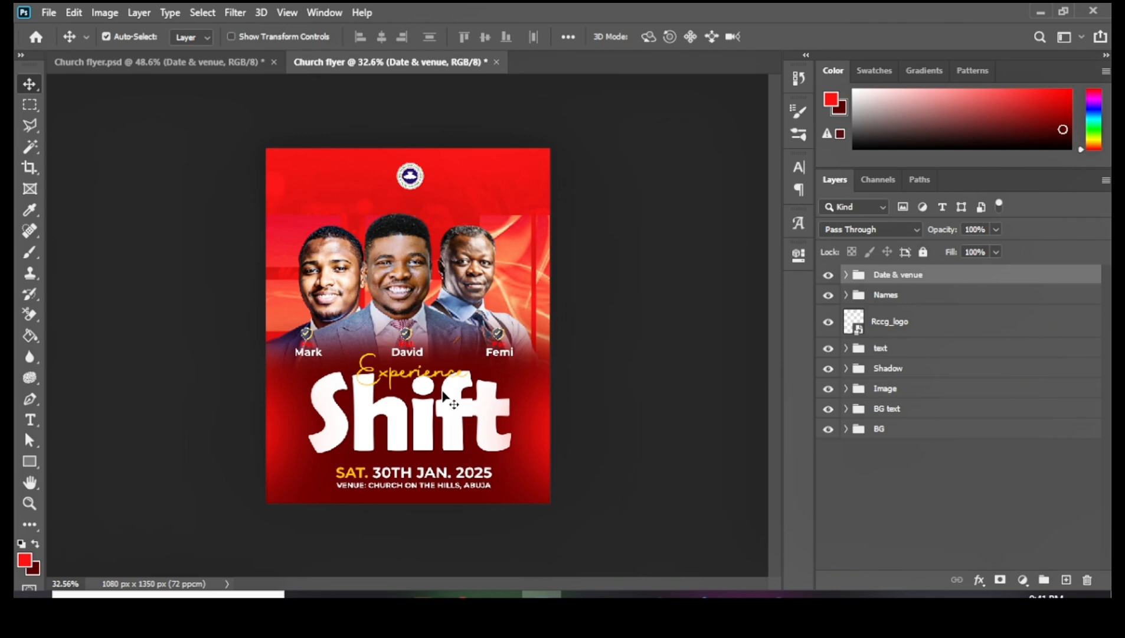
# Nudge the text group with the Experience Shift title down, closer to the date line.
pyautogui.scroll(3, 450, 537)
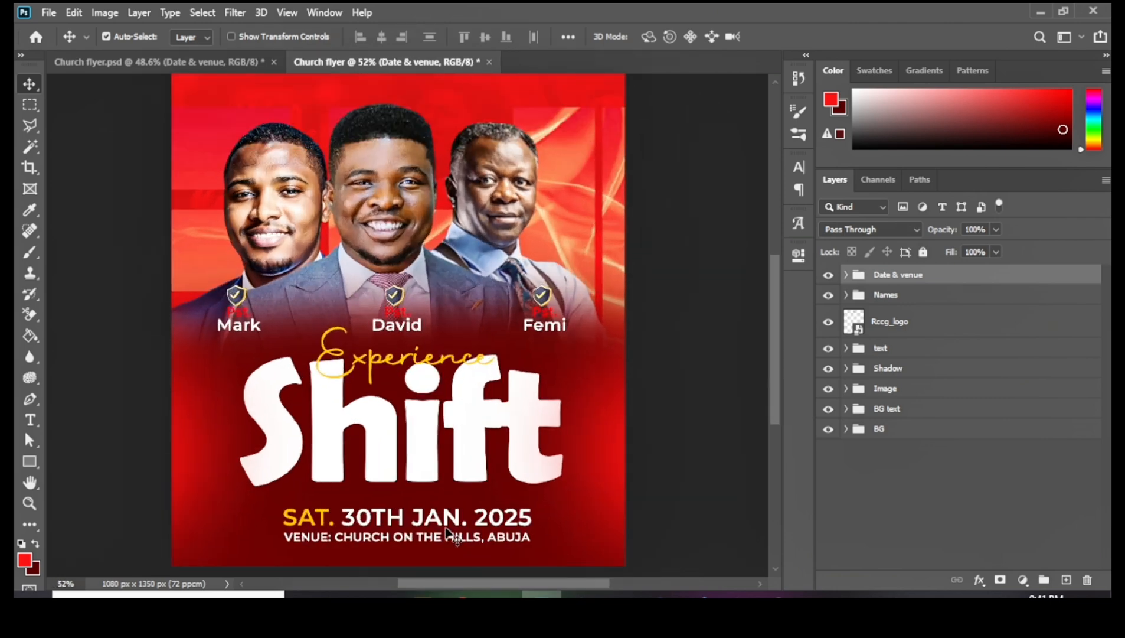
pyautogui.click(908, 356)
pyautogui.press('Down')
pyautogui.press('Down')
pyautogui.press('Down')
pyautogui.press('Down')
pyautogui.press('Down')
pyautogui.press('Down')
pyautogui.press('Down')
pyautogui.press('Down')
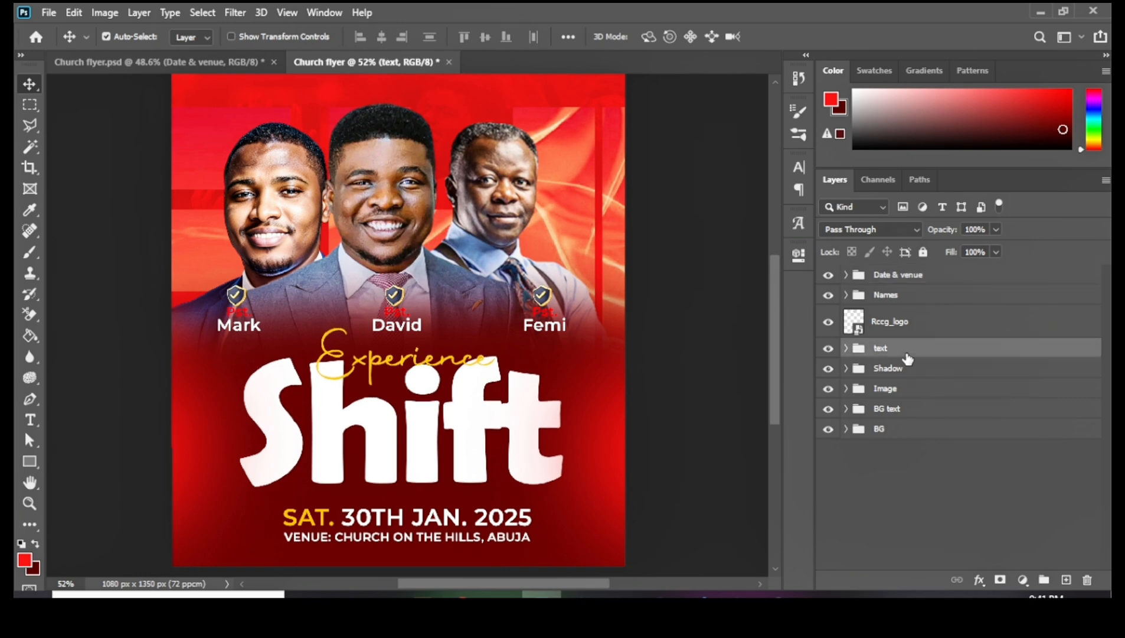
pyautogui.press('Down')
pyautogui.press('Down')
pyautogui.press('Down')
pyautogui.press('Down')
pyautogui.press('Down')
pyautogui.press('Down')
pyautogui.press('Down')
pyautogui.press('Down')
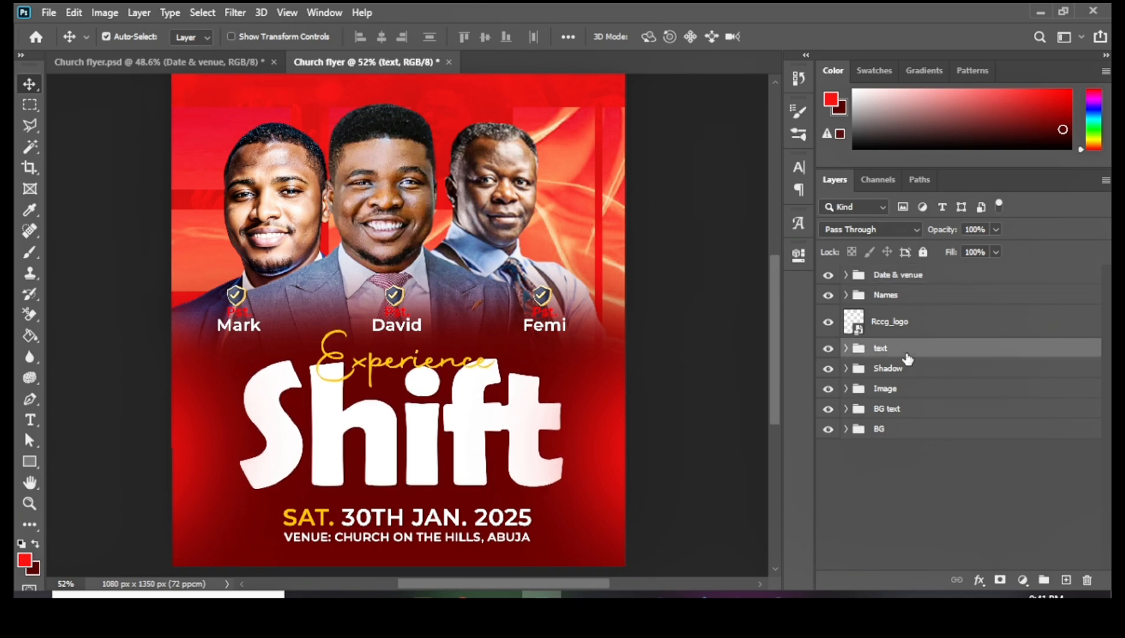
pyautogui.press('Down')
pyautogui.press('Down')
pyautogui.press('Down')
pyautogui.press('Down')
pyautogui.press('Down')
pyautogui.press('Down')
pyautogui.press('Down')
pyautogui.press('Down')
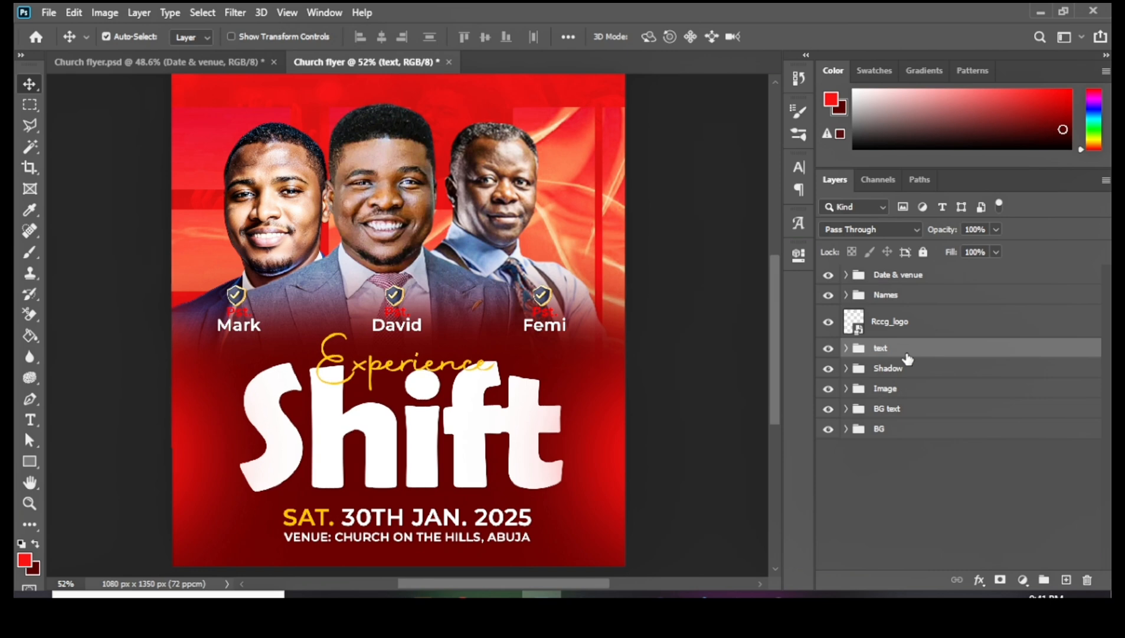
pyautogui.press('Down')
pyautogui.press('Down')
pyautogui.press('Down')
pyautogui.press('Down')
pyautogui.press('Down')
pyautogui.press('Down')
pyautogui.press('Down')
pyautogui.press('Down')
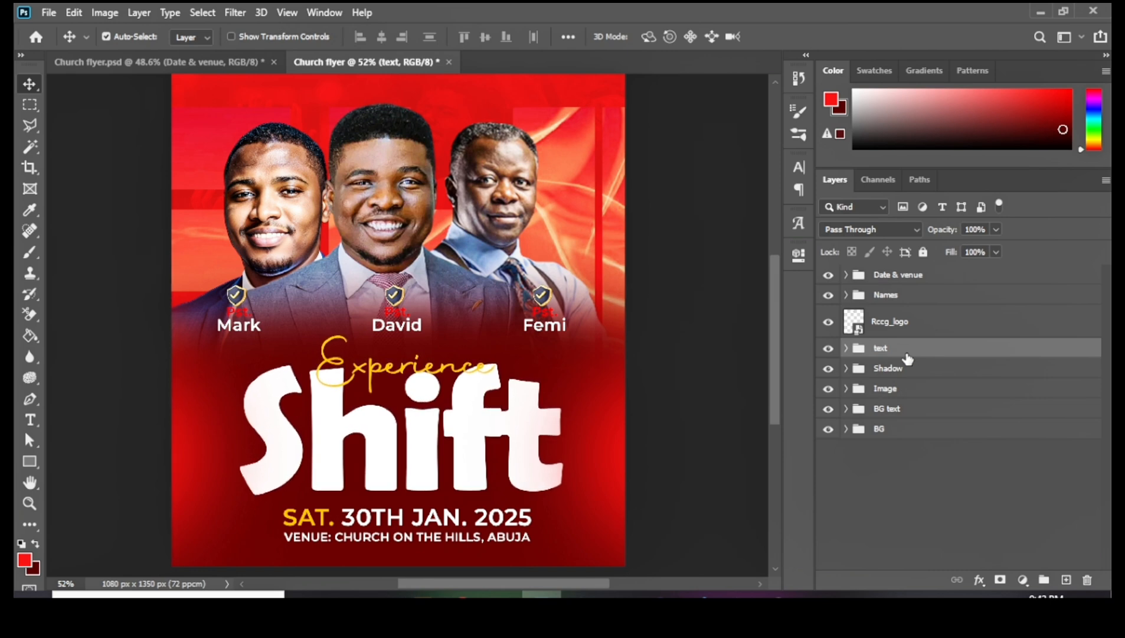
pyautogui.press('Down')
pyautogui.press('Down')
pyautogui.press('Down')
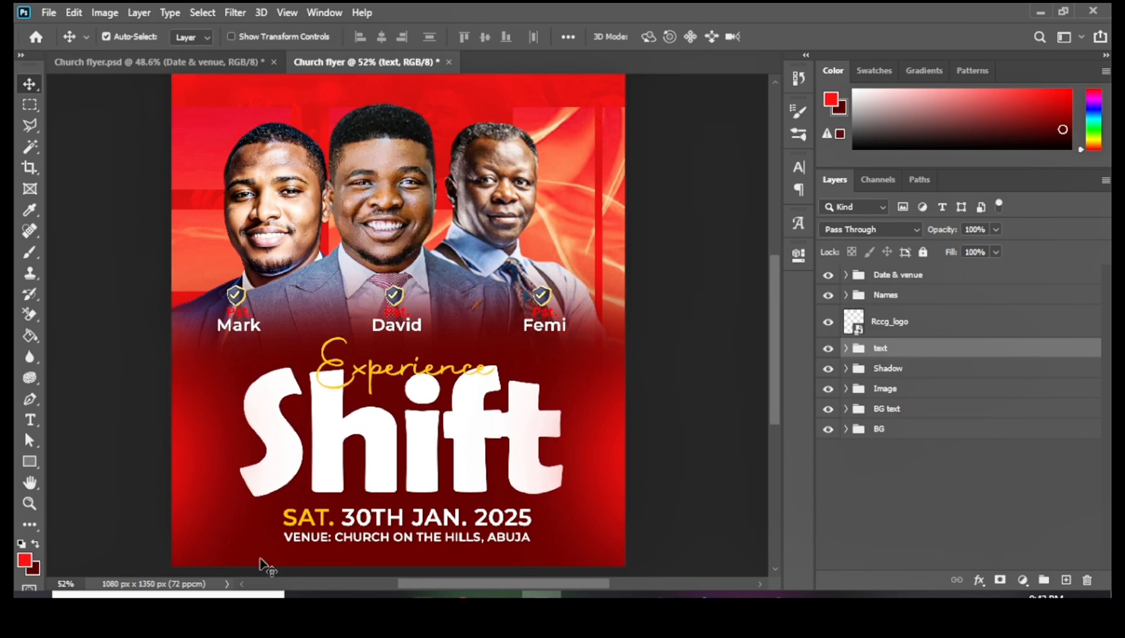
# Scale the Date & venue group up to about 110% beneath the word Shift.
pyautogui.click(900, 281)
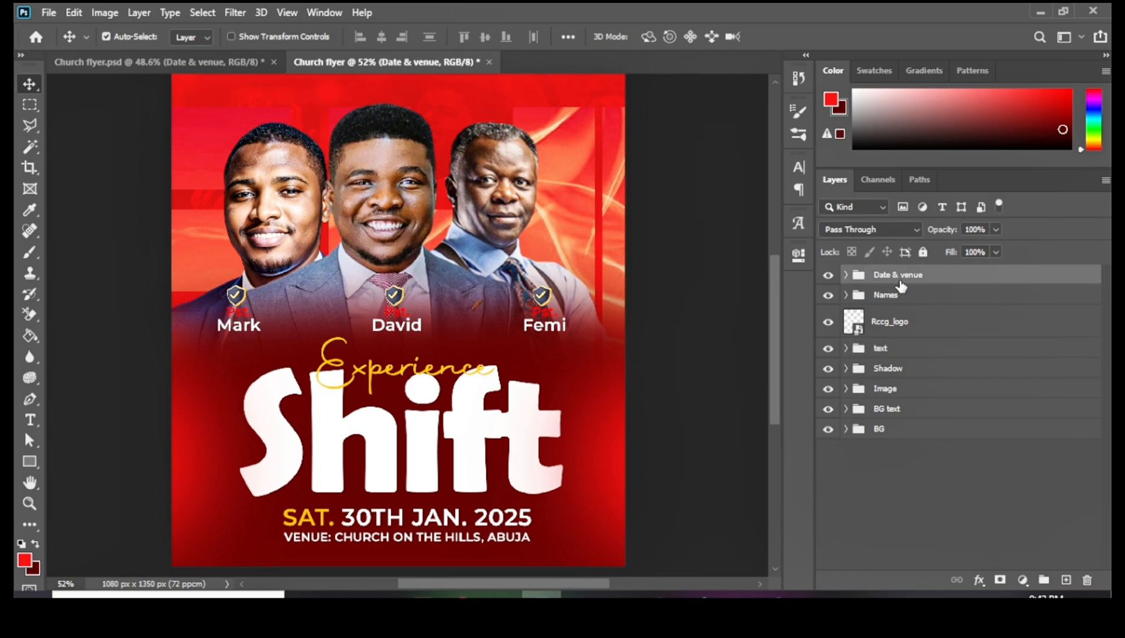
pyautogui.hotkey('ctrl', 't')
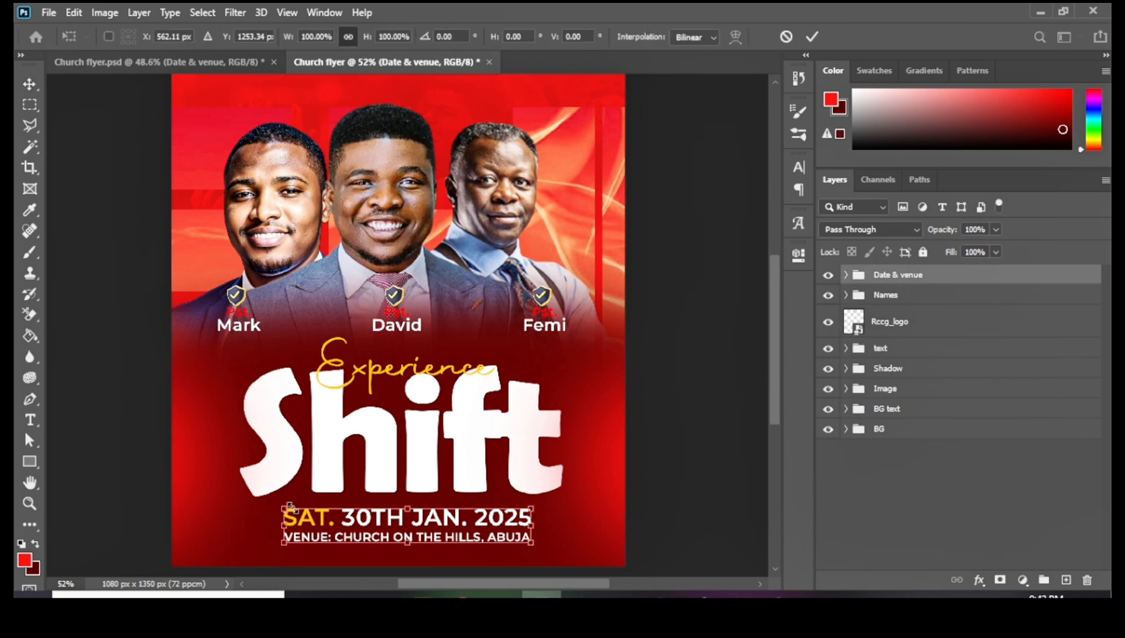
pyautogui.moveTo(282, 507); pyautogui.dragTo(265, 505)
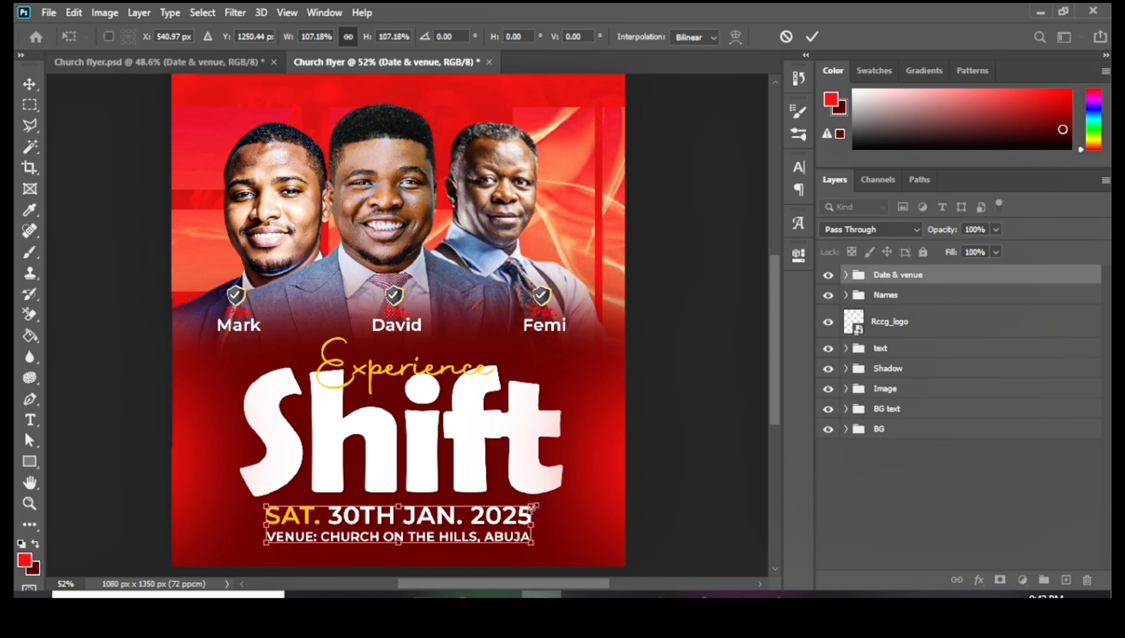
pyautogui.moveTo(531, 506); pyautogui.dragTo(538, 504)
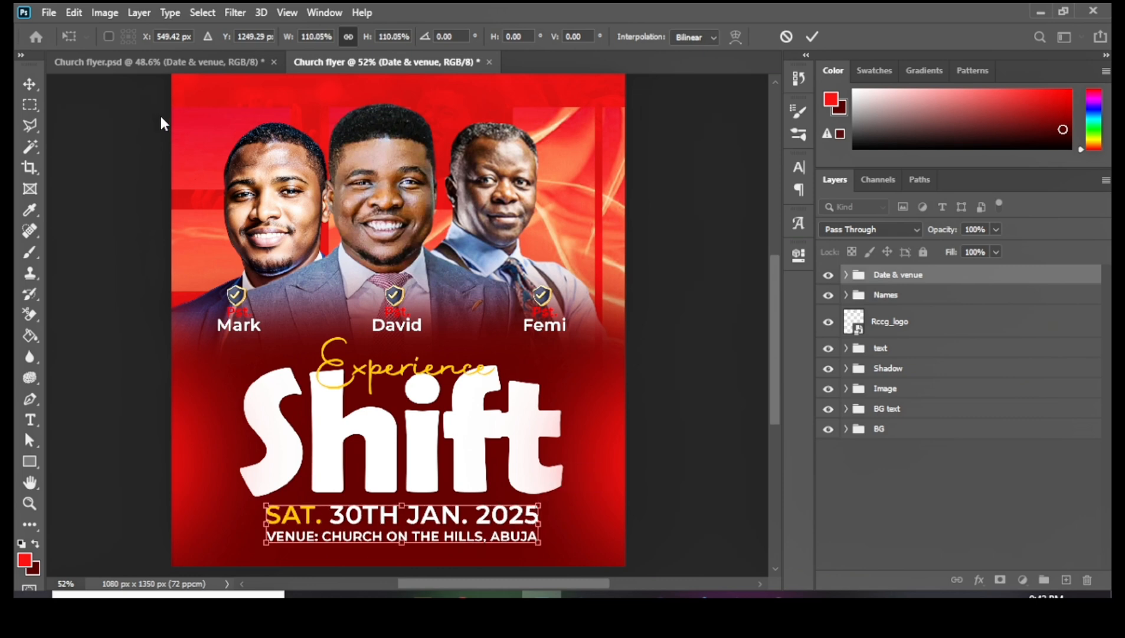
pyautogui.press('Return')
# Nudge the Date & venue group slightly down to add space beneath the word Shift.
pyautogui.rightClick(21, 83)
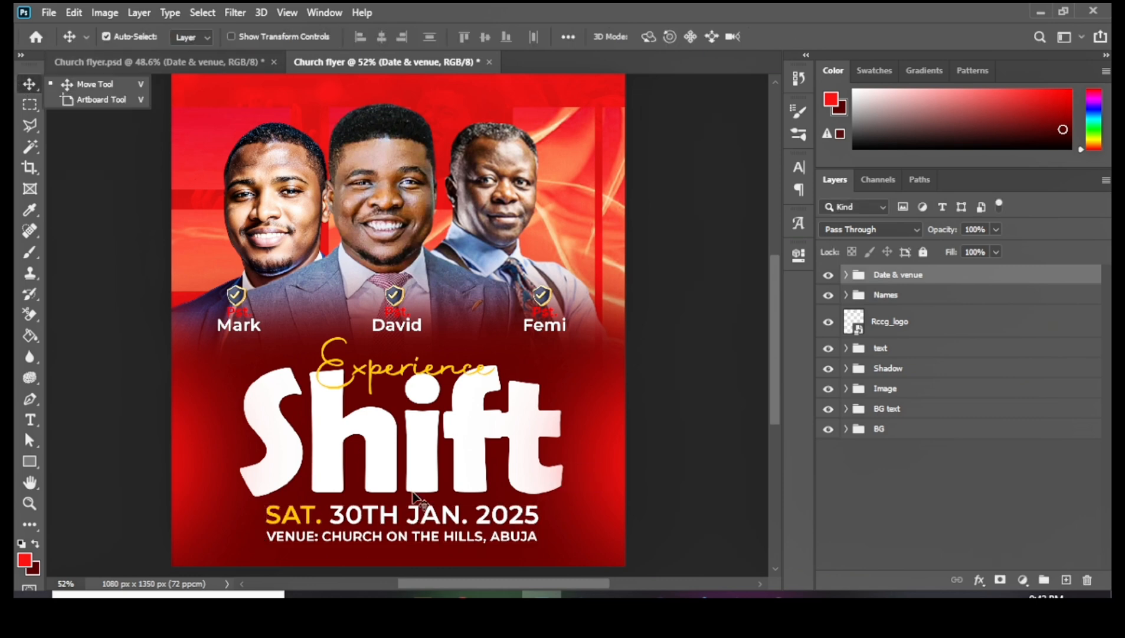
pyautogui.scroll(-3, 417, 499)
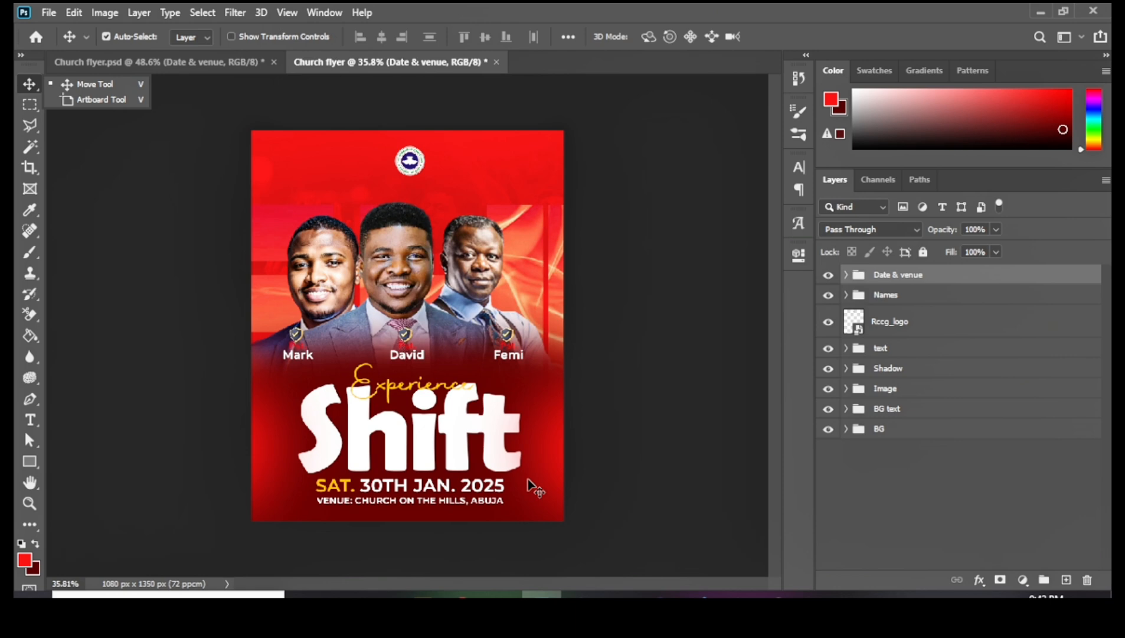
pyautogui.click(920, 282)
pyautogui.press('Down')
pyautogui.press('Down')
pyautogui.press('Down')
pyautogui.press('Down')
pyautogui.press('Down')
pyautogui.press('Down')
pyautogui.press('Down')
pyautogui.press('Down')
pyautogui.press('Down')
pyautogui.press('Down')
pyautogui.press('Down')
pyautogui.press('Down')
pyautogui.press('Down')
pyautogui.press('Down')
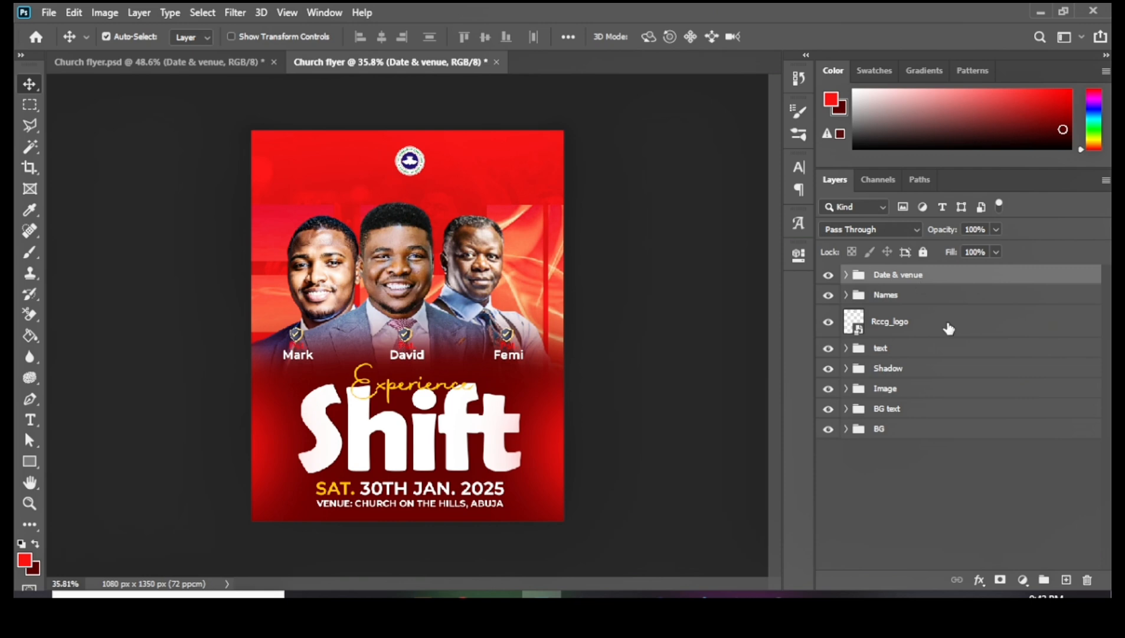
# Check the flyer's overall layout and compare it with the reference Church flyer.psd.
pyautogui.scroll(2, 439, 336)
pyautogui.scroll(-2, 390, 260)
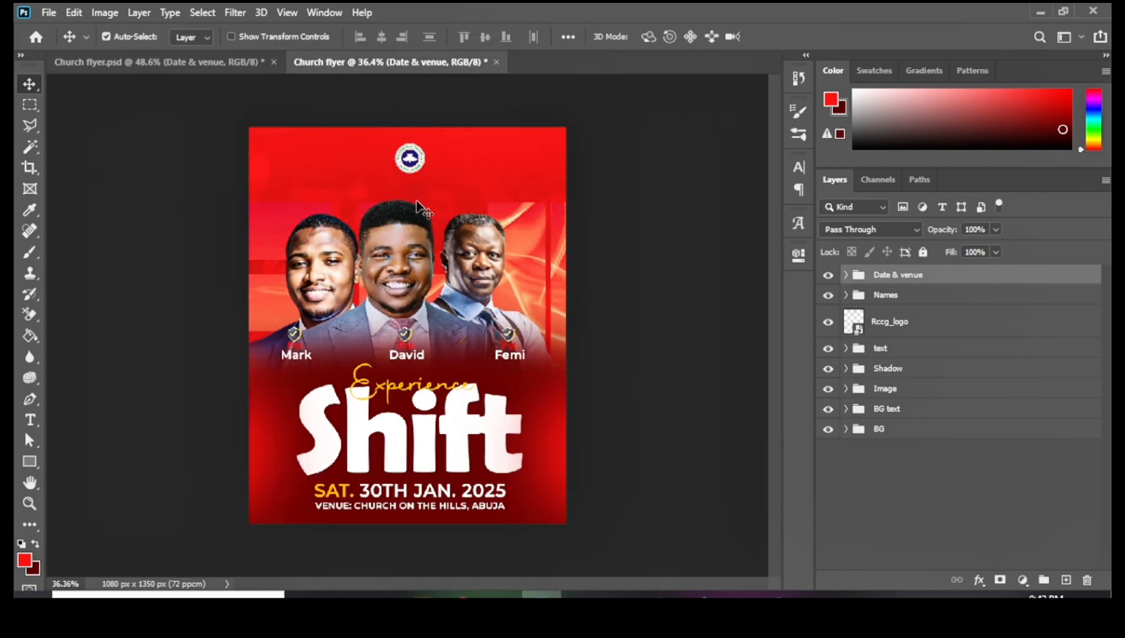
pyautogui.scroll(1, 440, 316)
pyautogui.scroll(-2, 433, 326)
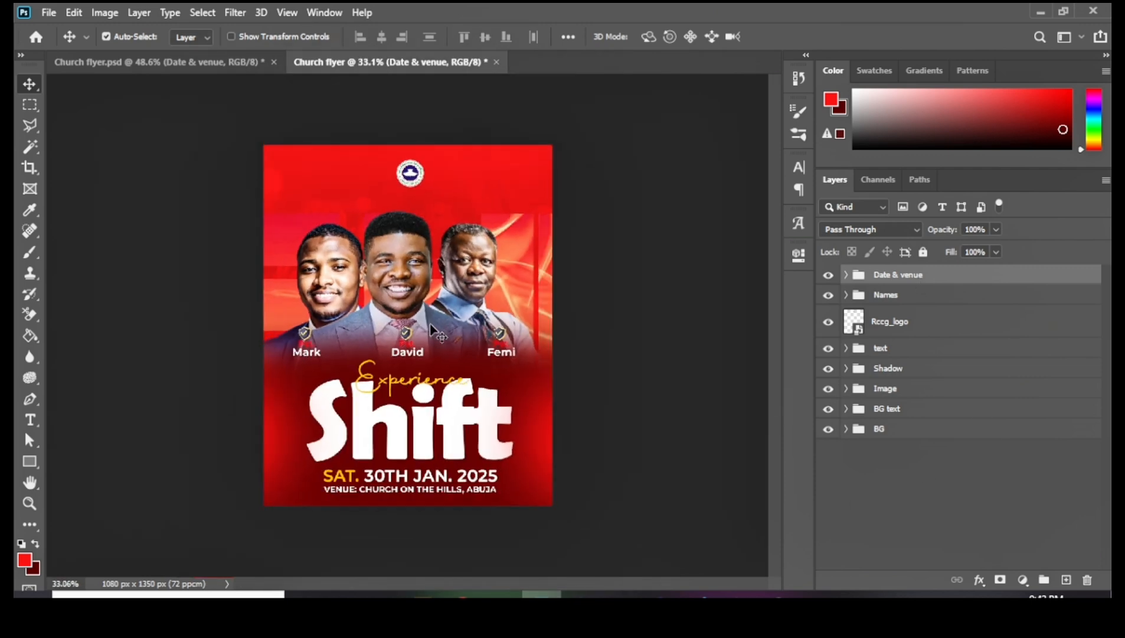
pyautogui.scroll(2, 413, 307)
pyautogui.scroll(-1, 406, 301)
pyautogui.scroll(-1, 406, 300)
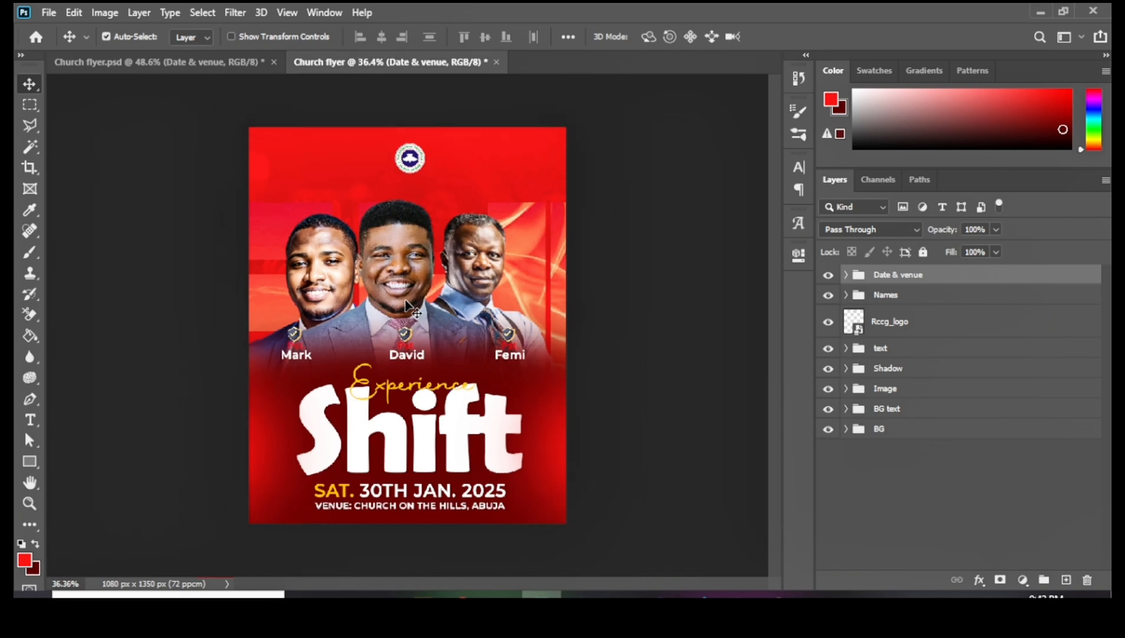
pyautogui.click(190, 64)
pyautogui.scroll(-1, 428, 424)
pyautogui.scroll(-2, 428, 422)
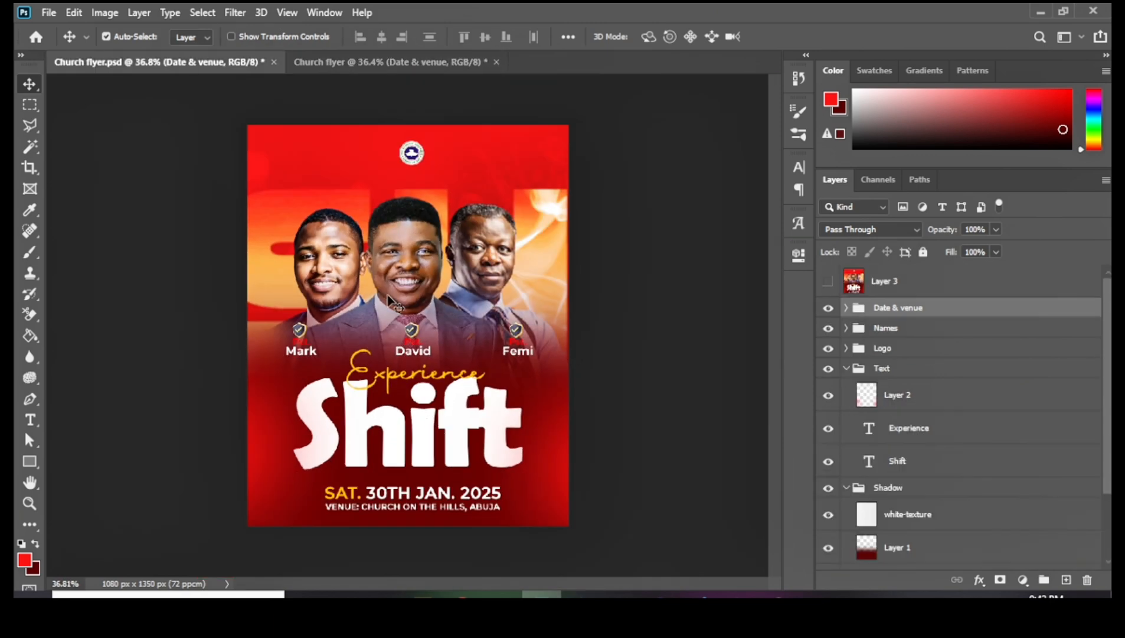
pyautogui.click(345, 63)
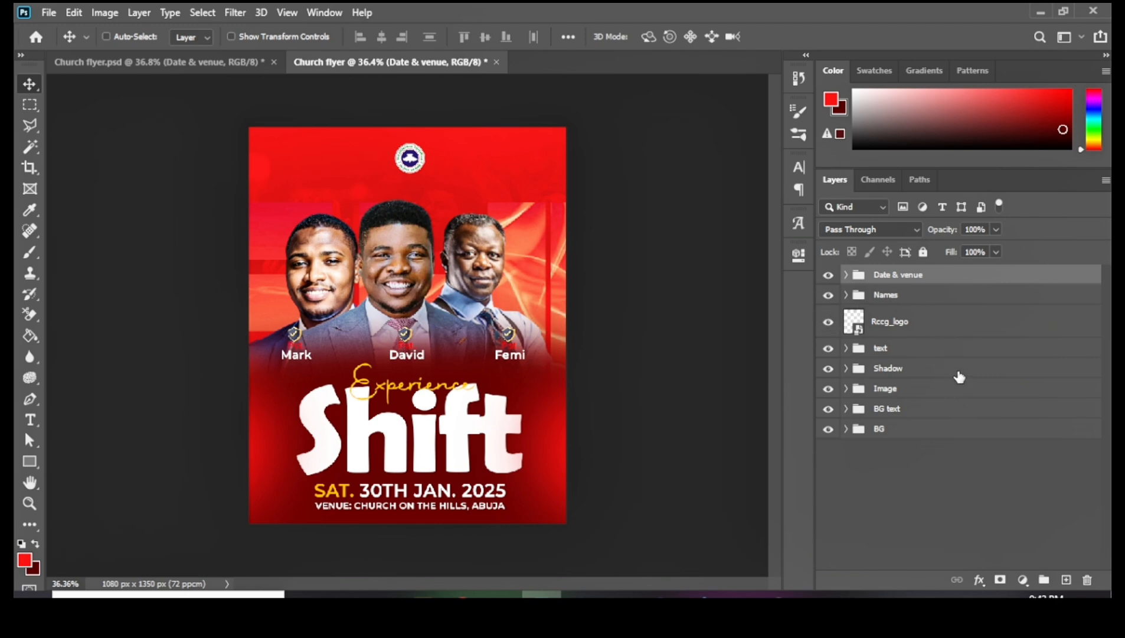
# Stamp all visible content of the flyer into a new merged layer above the Date & venue group.
pyautogui.hotkey('ctrl', 'alt', 'shift', 'e')
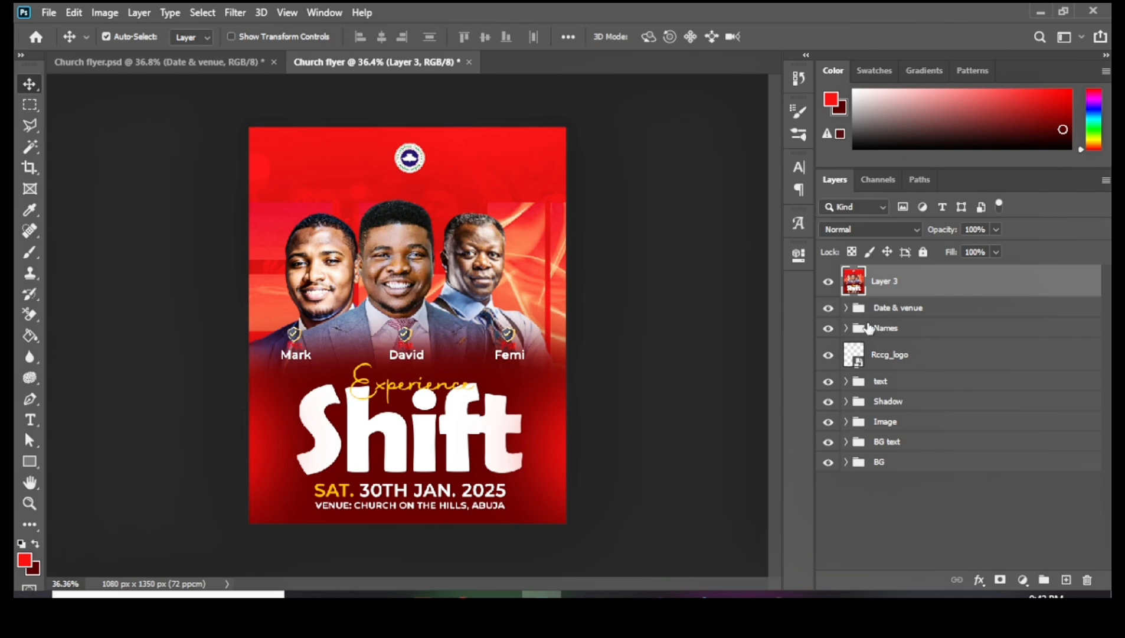
pyautogui.scroll(3, 850, 288)
pyautogui.scroll(-3, 703, 311)
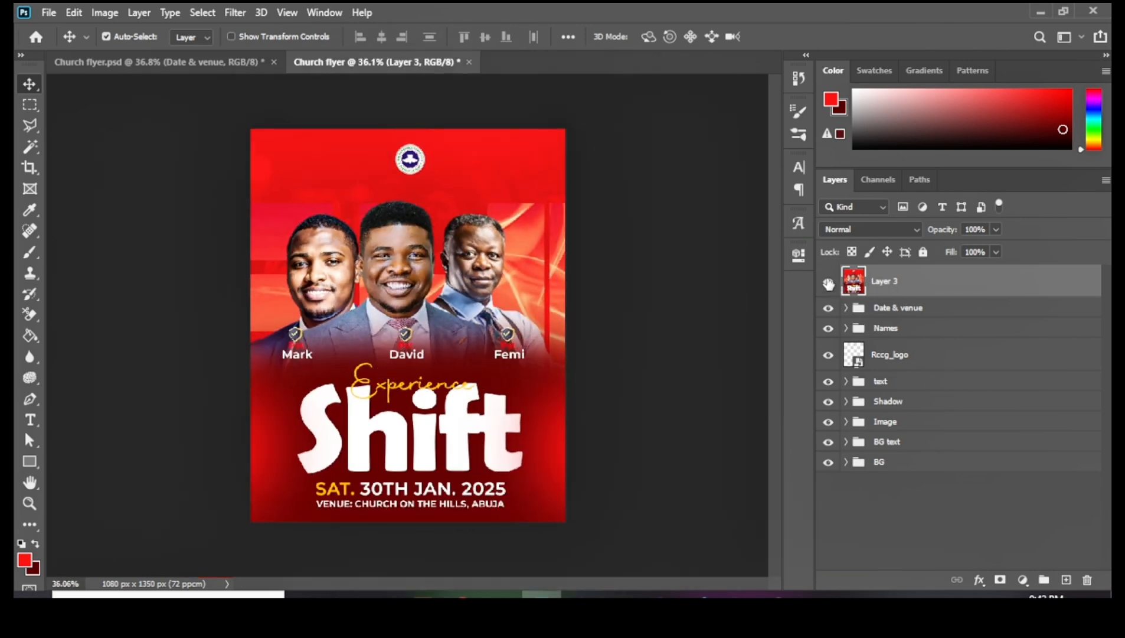
# Open the merged layer in the Camera Raw Filter and set Texture +38, Clarity +42, Blacks -6 and Highlights -6.
pyautogui.click(237, 15)
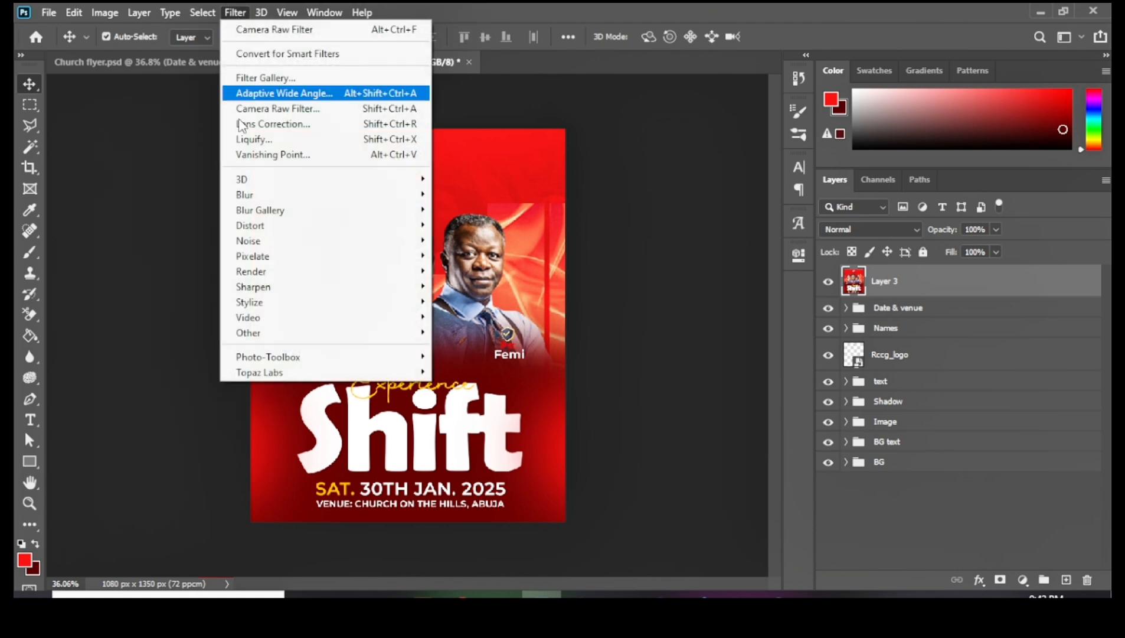
pyautogui.click(285, 110)
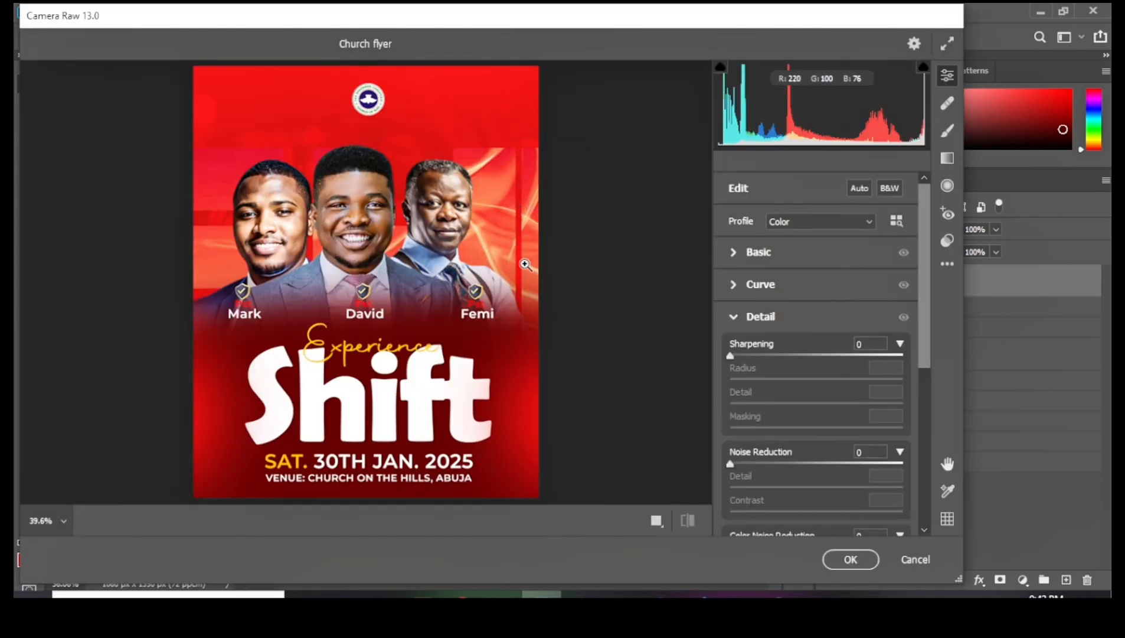
pyautogui.click(734, 251)
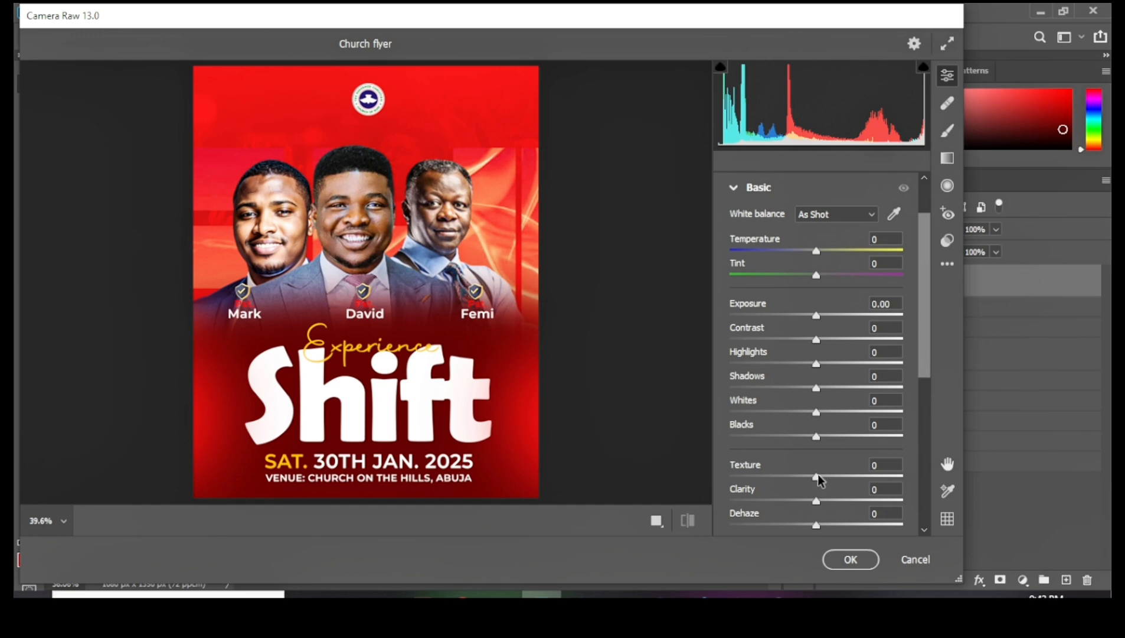
pyautogui.moveTo(818, 474); pyautogui.dragTo(848, 500)
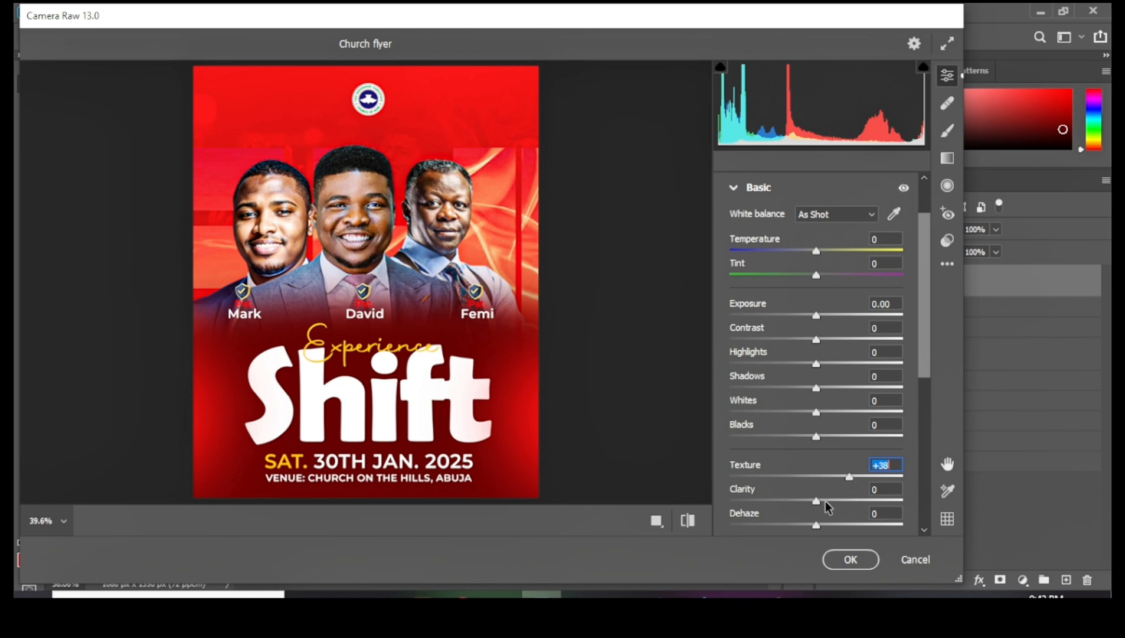
pyautogui.moveTo(815, 503); pyautogui.dragTo(851, 500)
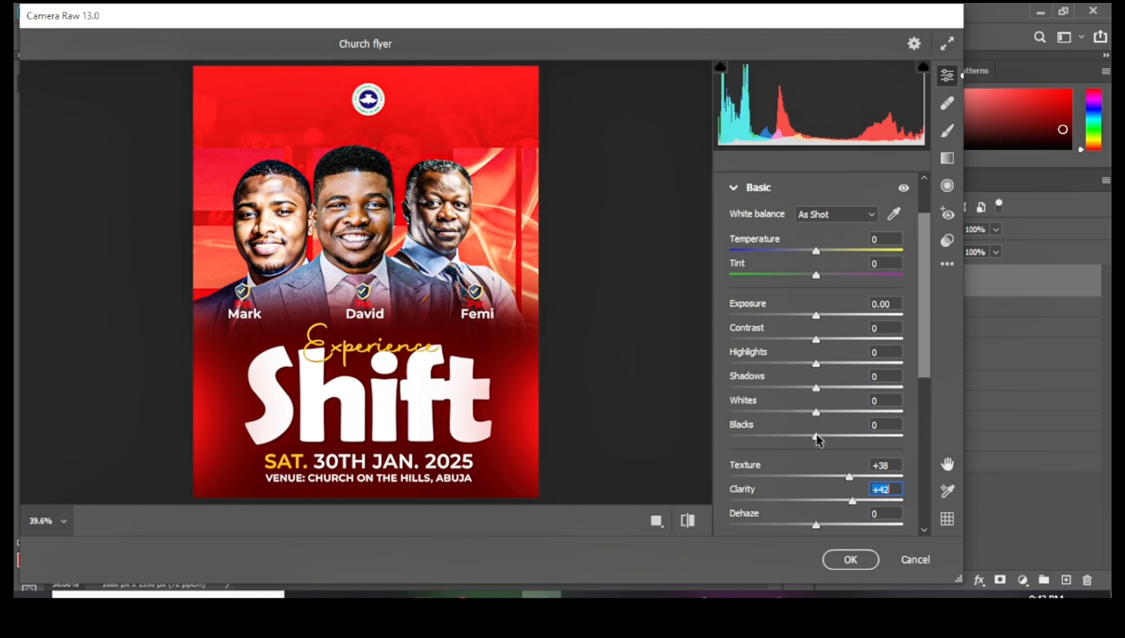
pyautogui.moveTo(817, 437); pyautogui.dragTo(814, 451)
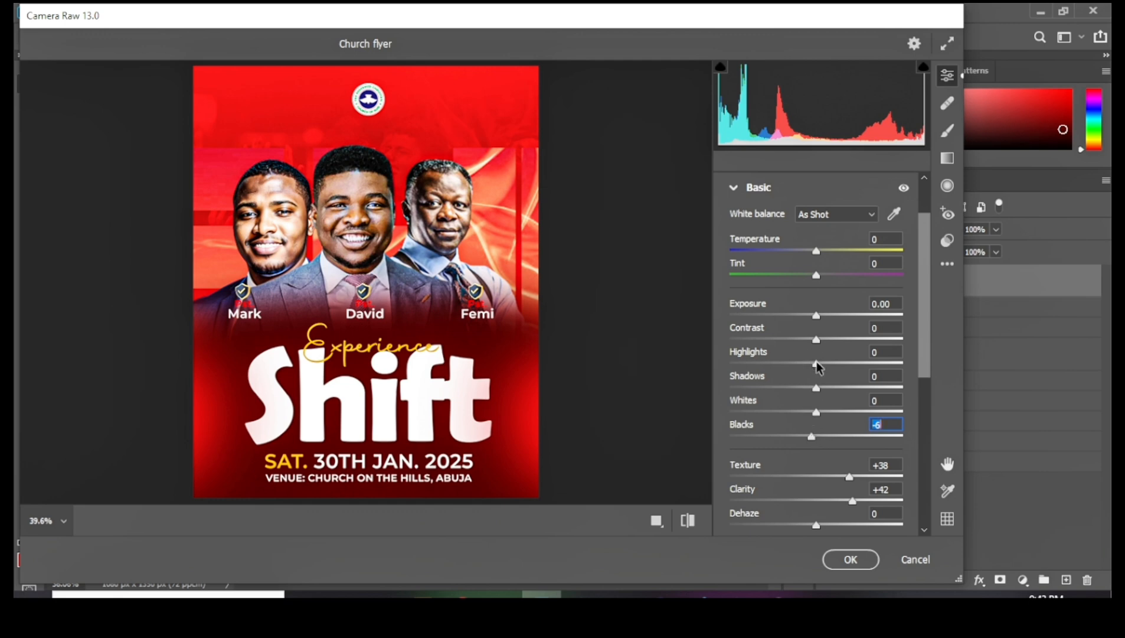
pyautogui.moveTo(816, 365); pyautogui.dragTo(812, 371)
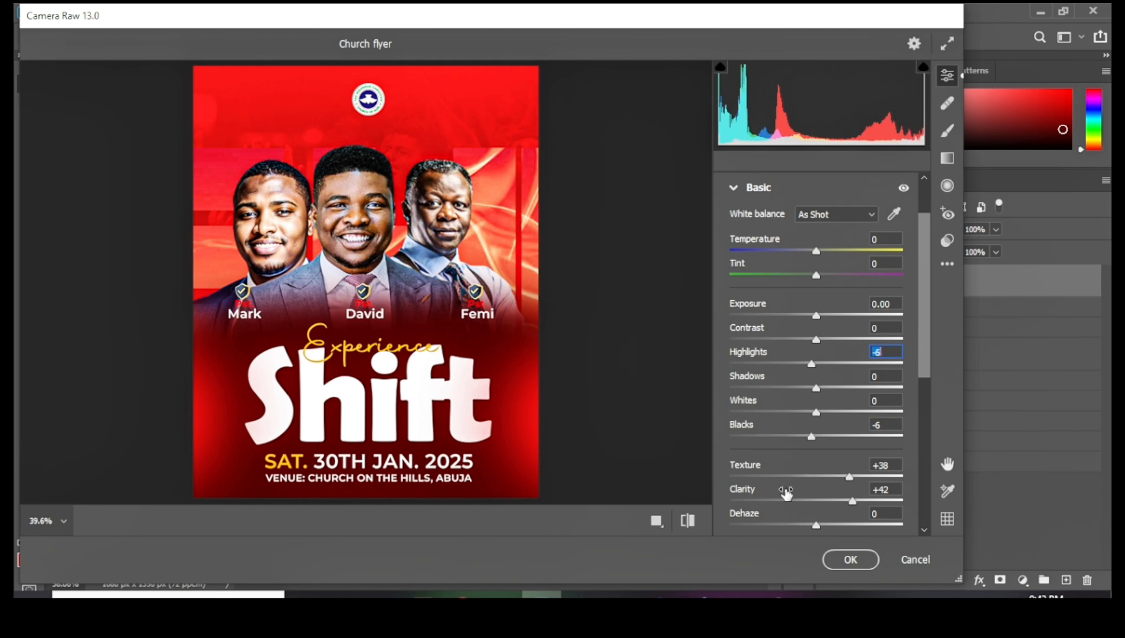
# Set Sharpening to 9, compare with the default settings, and apply the Camera Raw Filter to the merged layer.
pyautogui.scroll(-1, 756, 503)
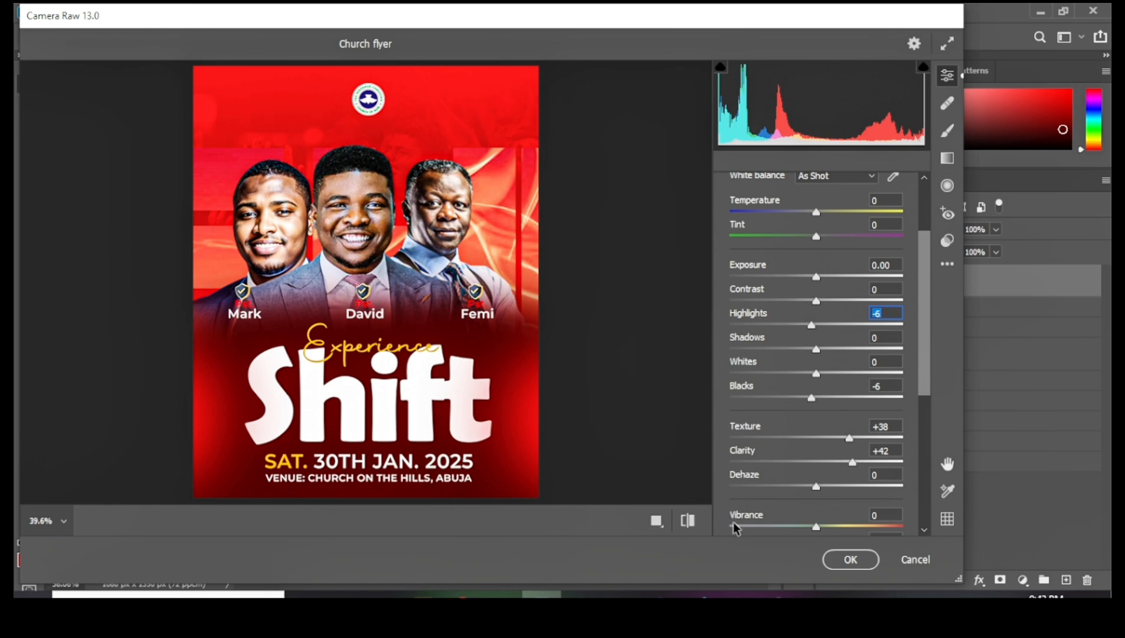
pyautogui.scroll(-2, 735, 523)
pyautogui.scroll(-2, 735, 504)
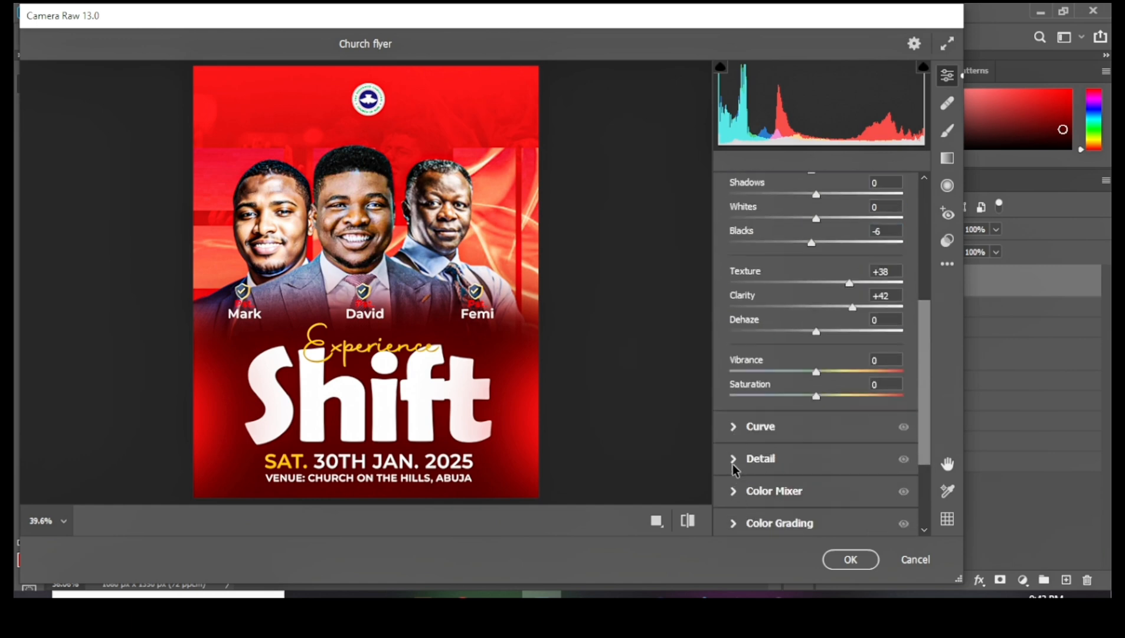
pyautogui.click(733, 459)
pyautogui.moveTo(728, 230); pyautogui.dragTo(741, 243)
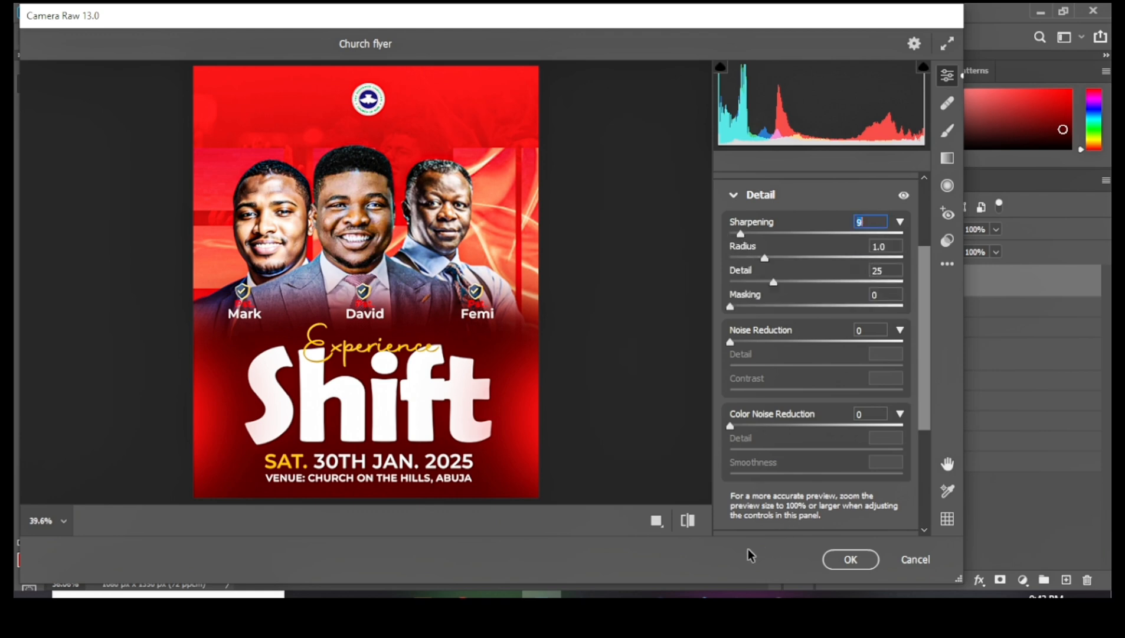
pyautogui.click(684, 521)
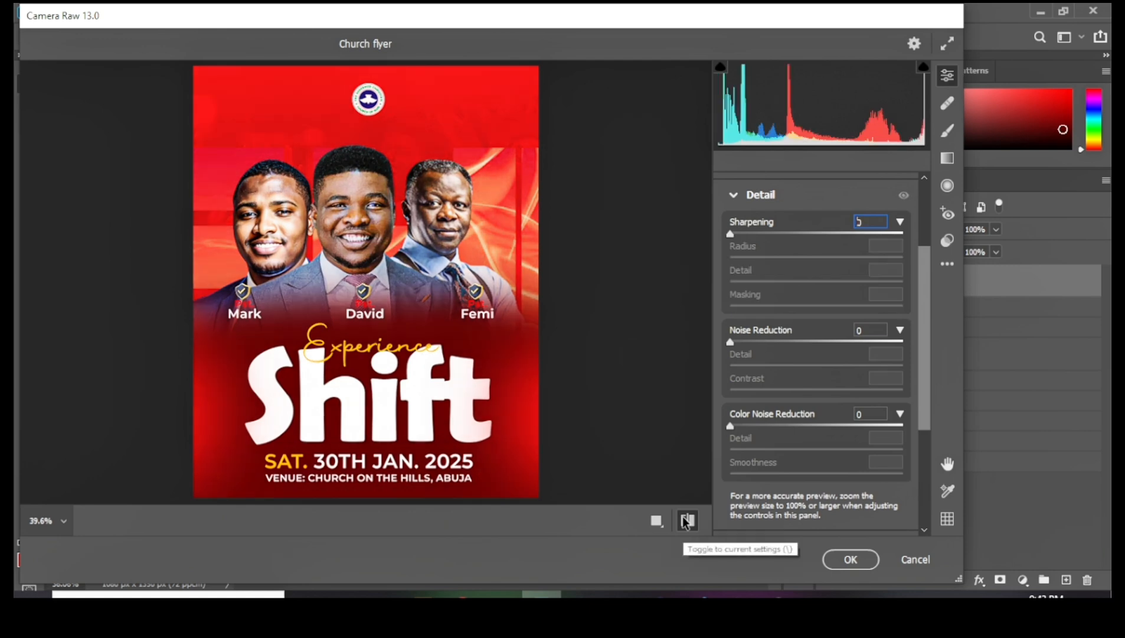
pyautogui.click(684, 521)
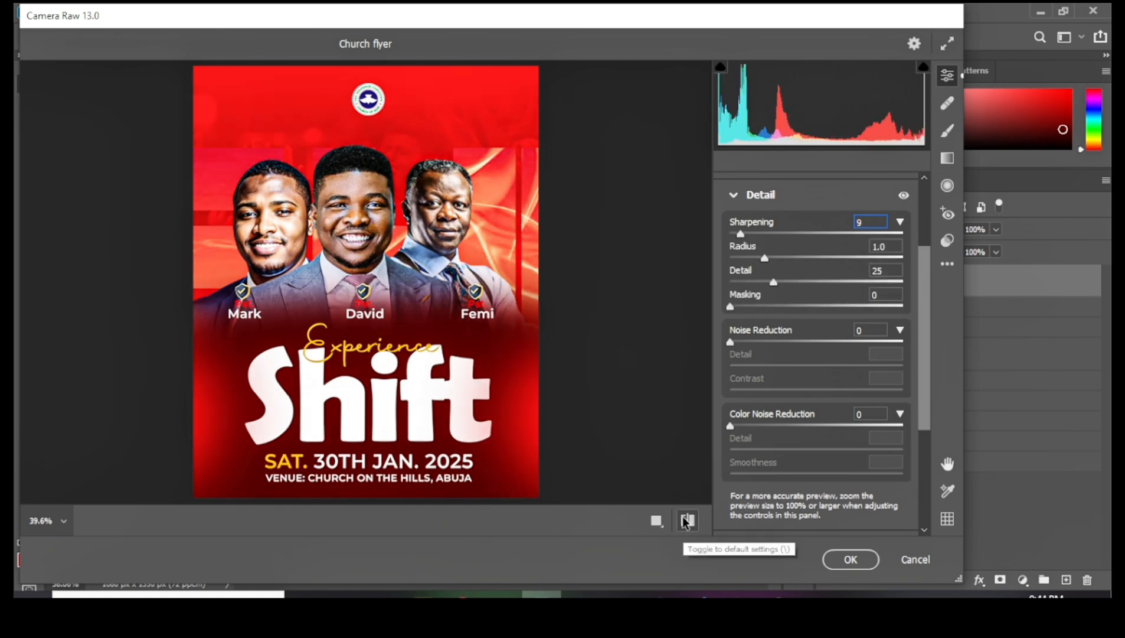
pyautogui.click(859, 556)
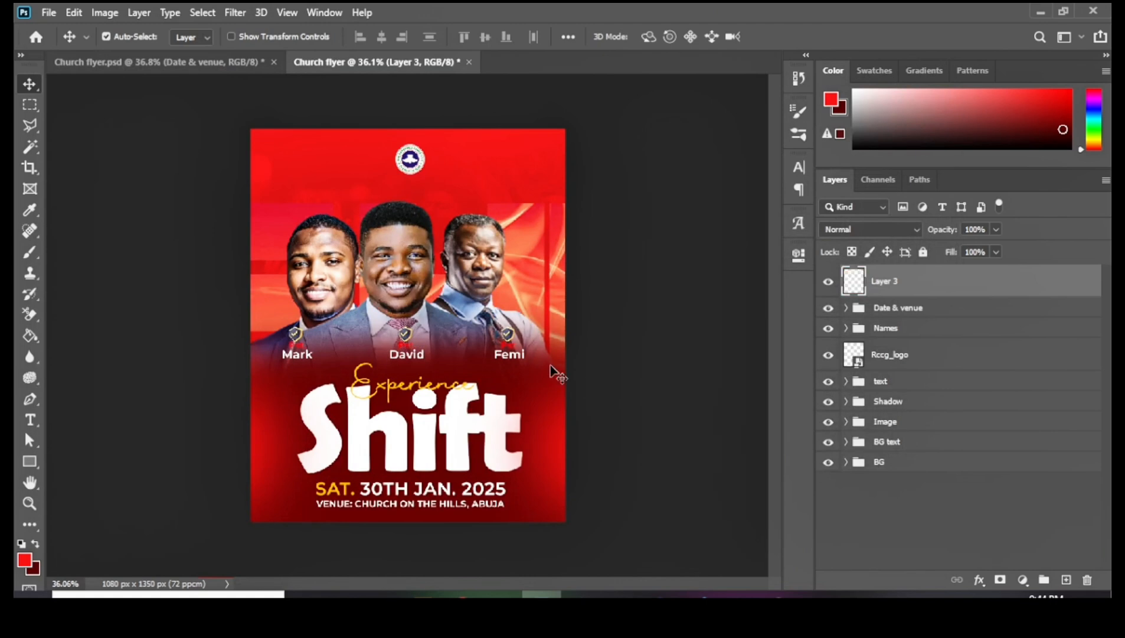
# Examine the filtered flyer up close and as a whole.
pyautogui.scroll(1, 387, 369)
pyautogui.scroll(-2, 387, 369)
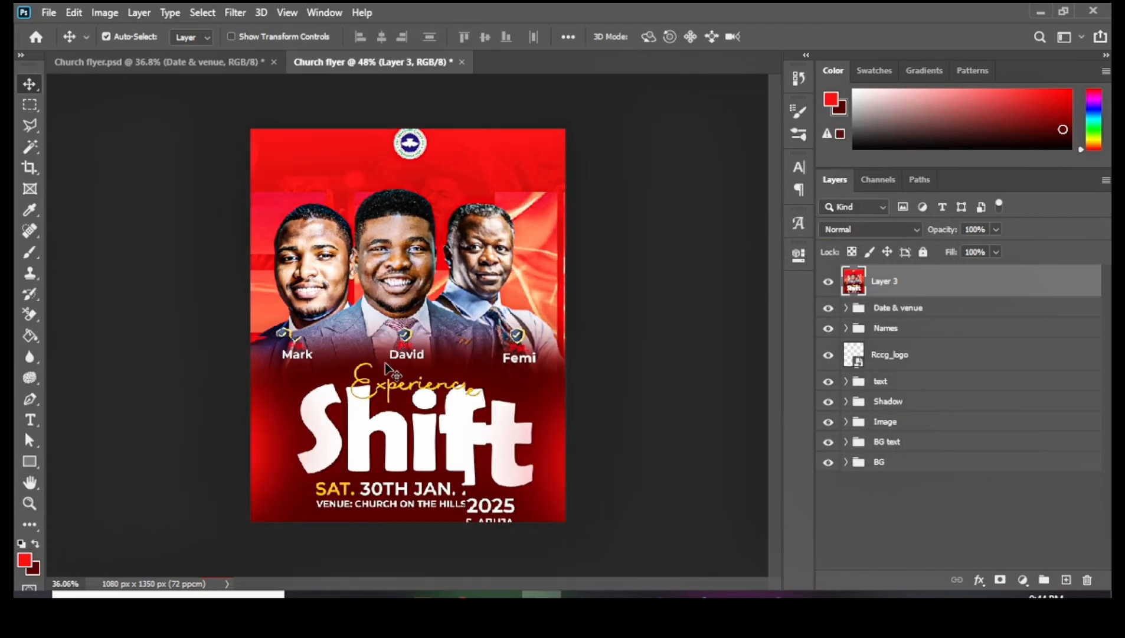
pyautogui.scroll(2, 392, 370)
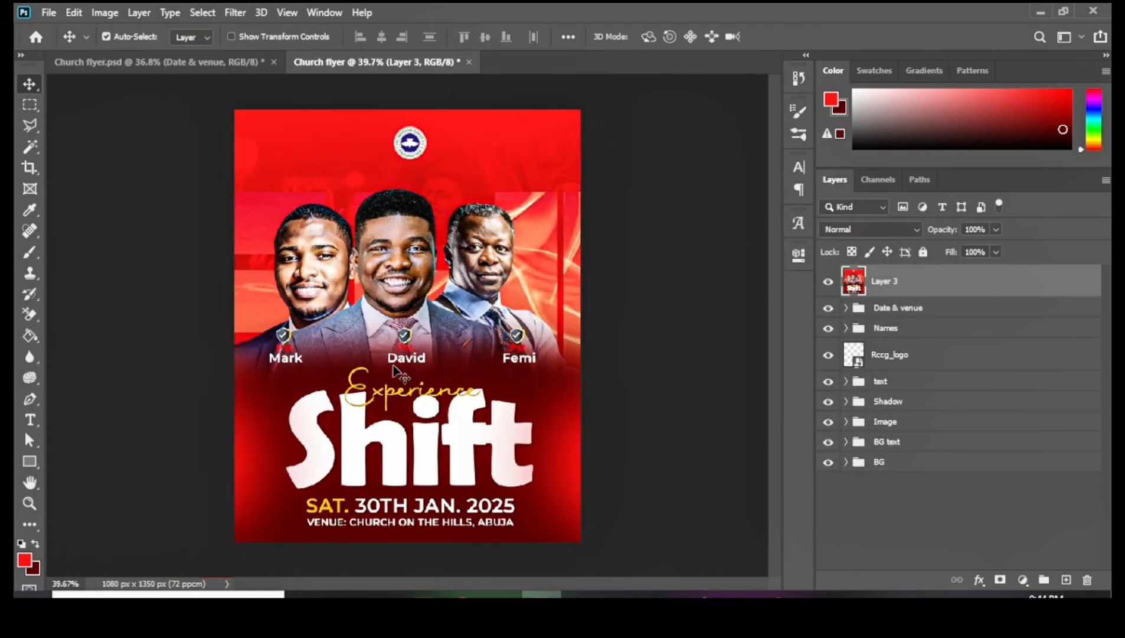
pyautogui.scroll(-1, 394, 371)
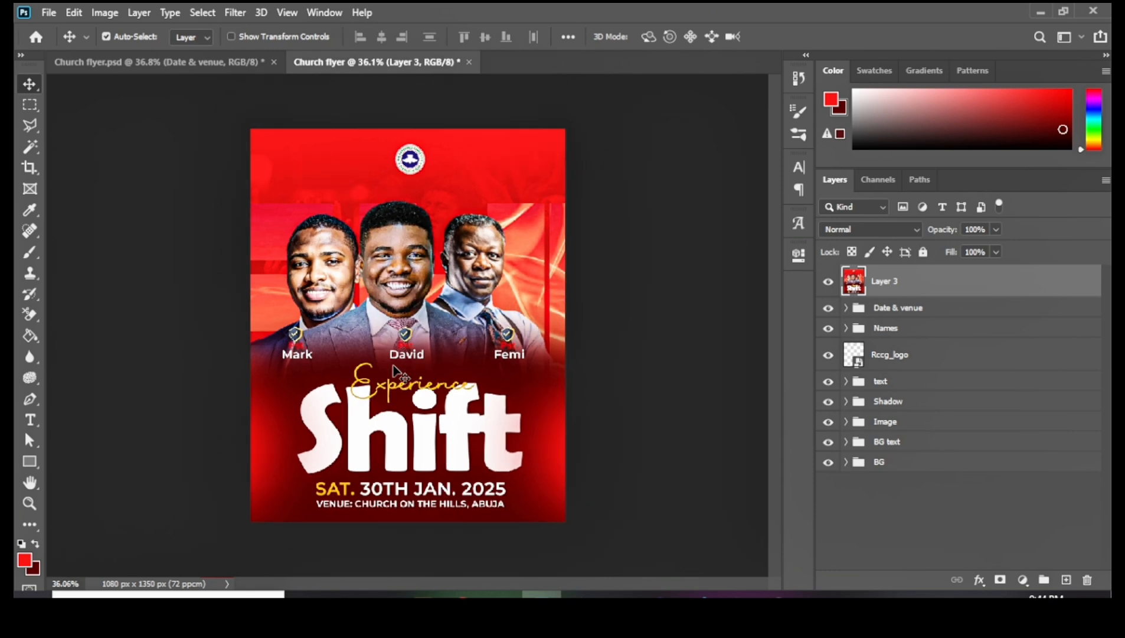
pyautogui.scroll(2, 421, 411)
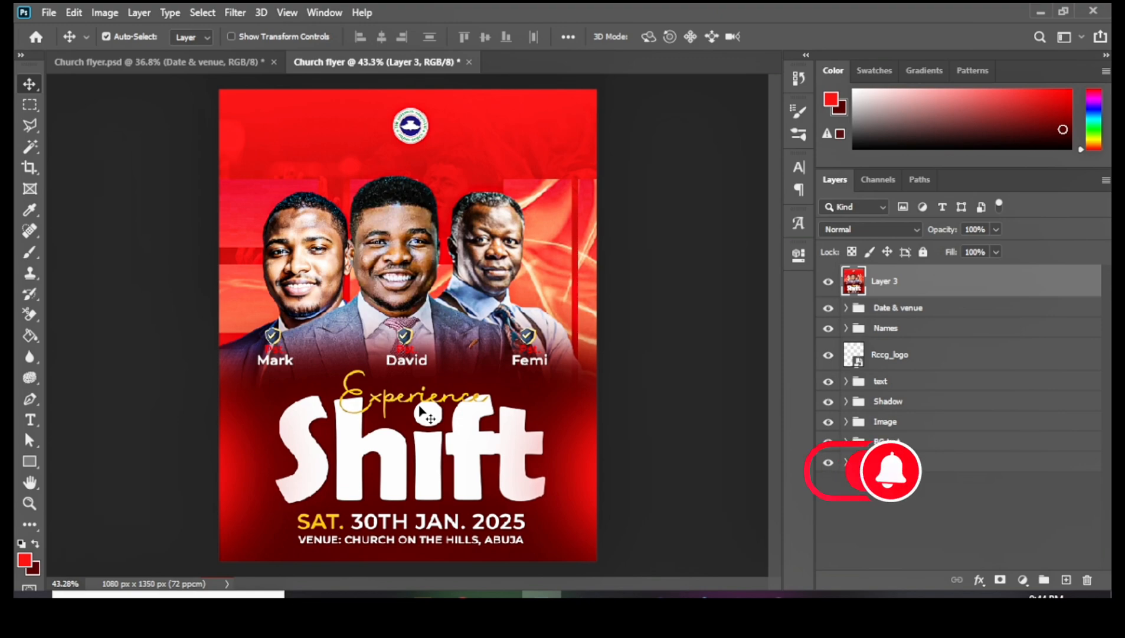
pyautogui.scroll(-2, 429, 411)
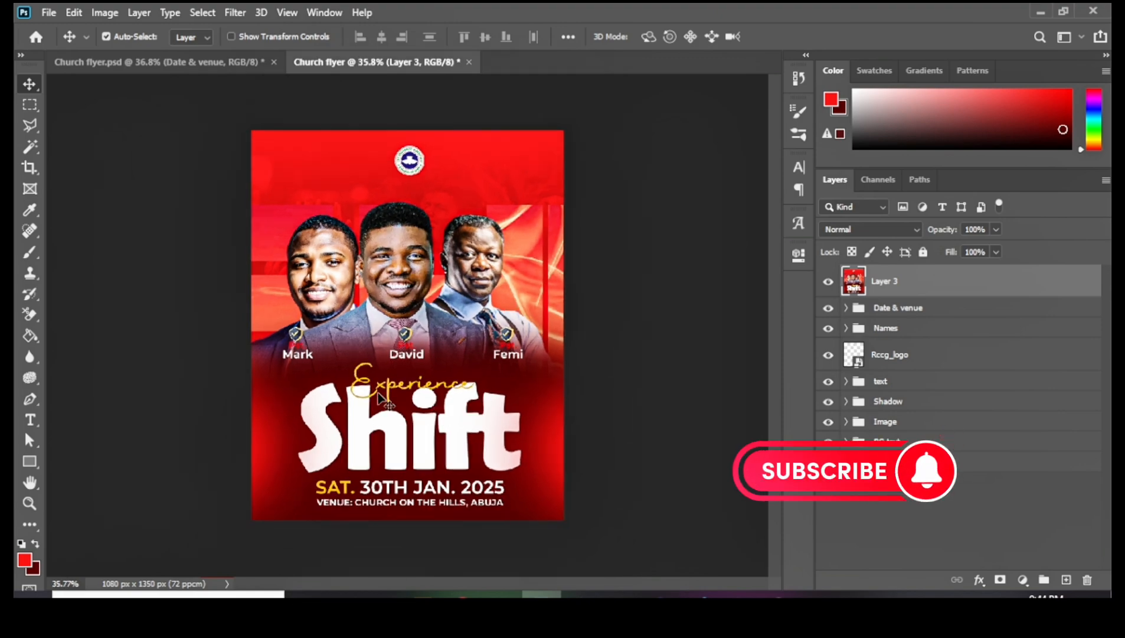
pyautogui.scroll(2, 388, 397)
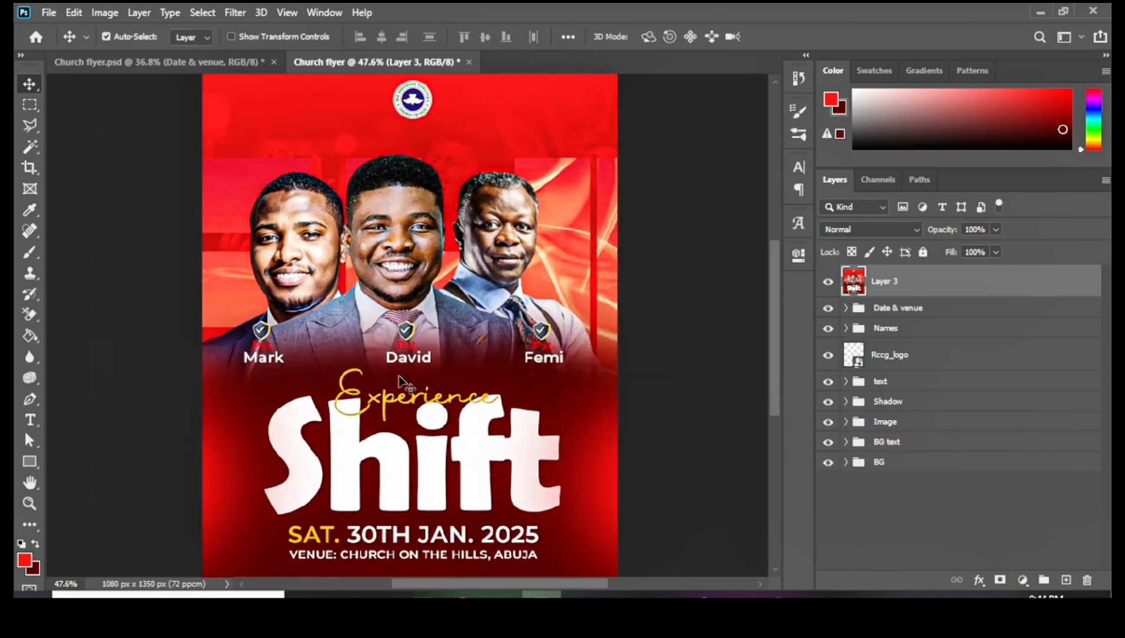
pyautogui.scroll(-1, 400, 381)
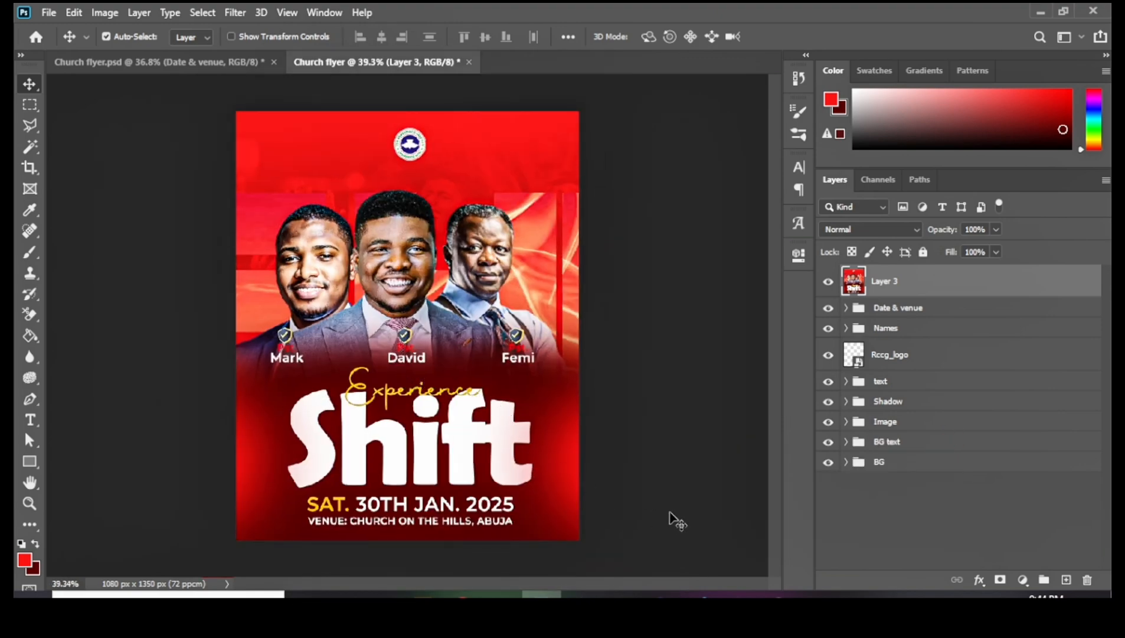